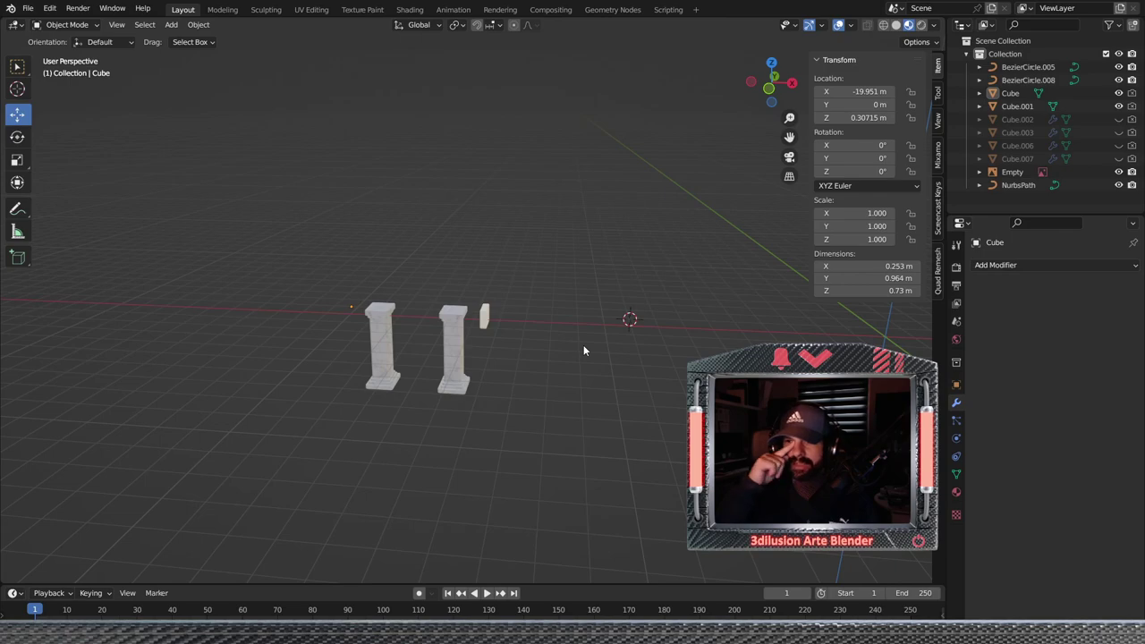
Switch to Front Orthographic view of the two marble pillars and the small cube
{"action": "key", "text": "KP_1"}
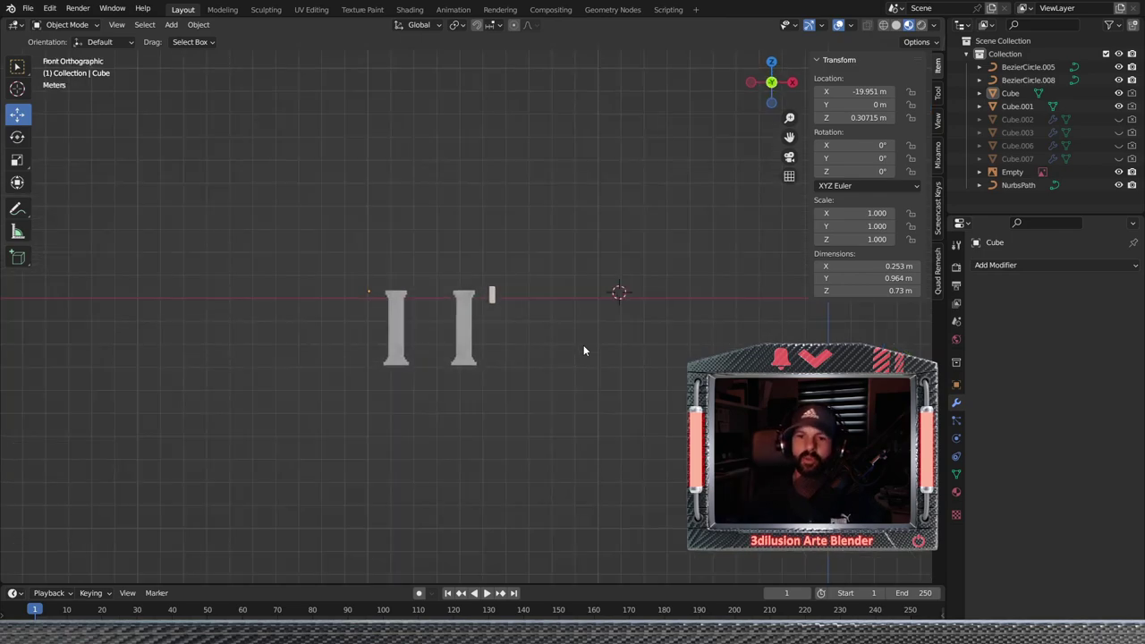
Centre and enlarge the pillars in a straight front view
{"action": "mouse_move", "coordinate": [583, 337]}
{"action": "middle_mouse_down", "text": "shift"}
{"action": "mouse_move", "coordinate": [358, 414]}
{"action": "mouse_move", "coordinate": [490, 367]}
{"action": "middle_mouse_up", "text": "shift"}
{"action": "scroll", "coordinate": [447, 389], "scroll_direction": "up", "scroll_amount": 5}
{"action": "key", "text": "KP_1"}
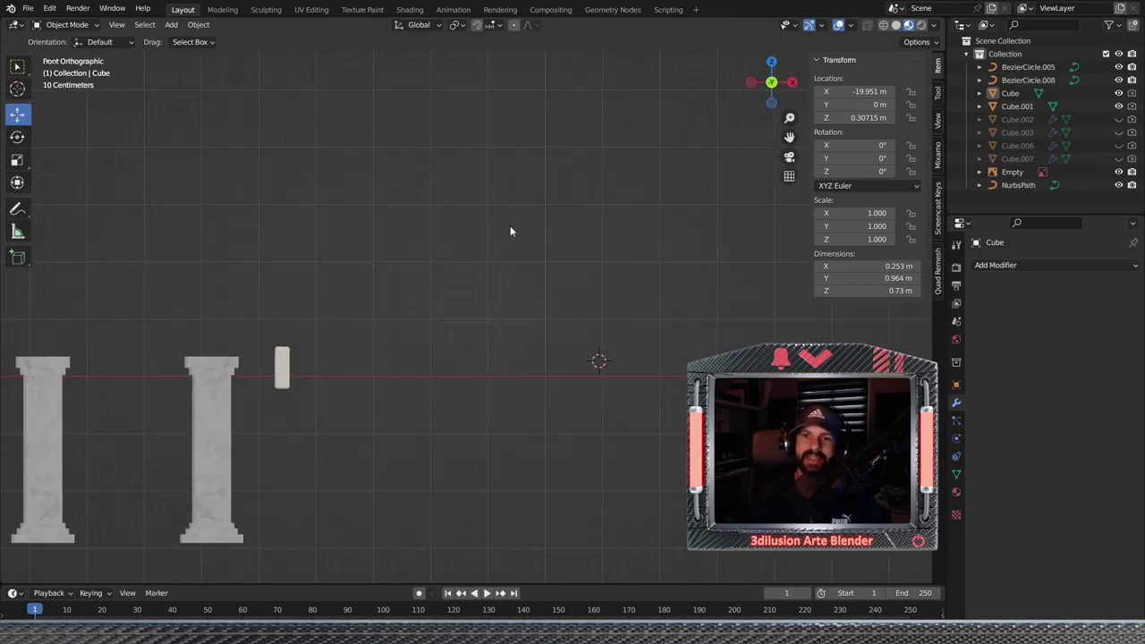
Add a 2 m cube floating above and beside the pillars, keeping its size unchanged
{"action": "key", "text": "shift+a"}
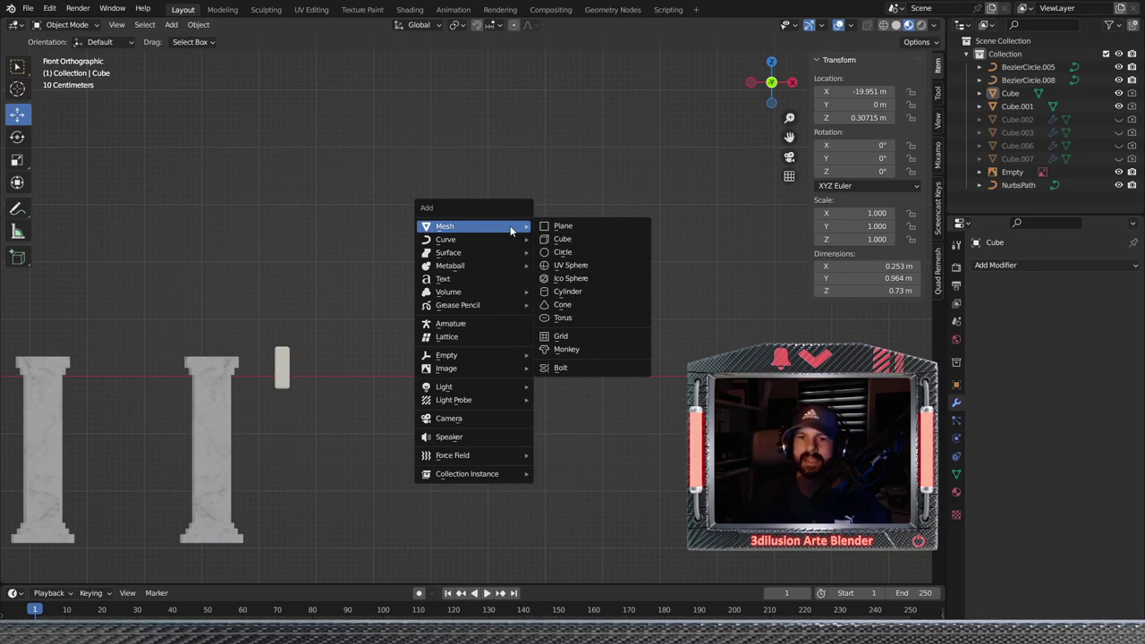
{"action": "left_click", "coordinate": [573, 240]}
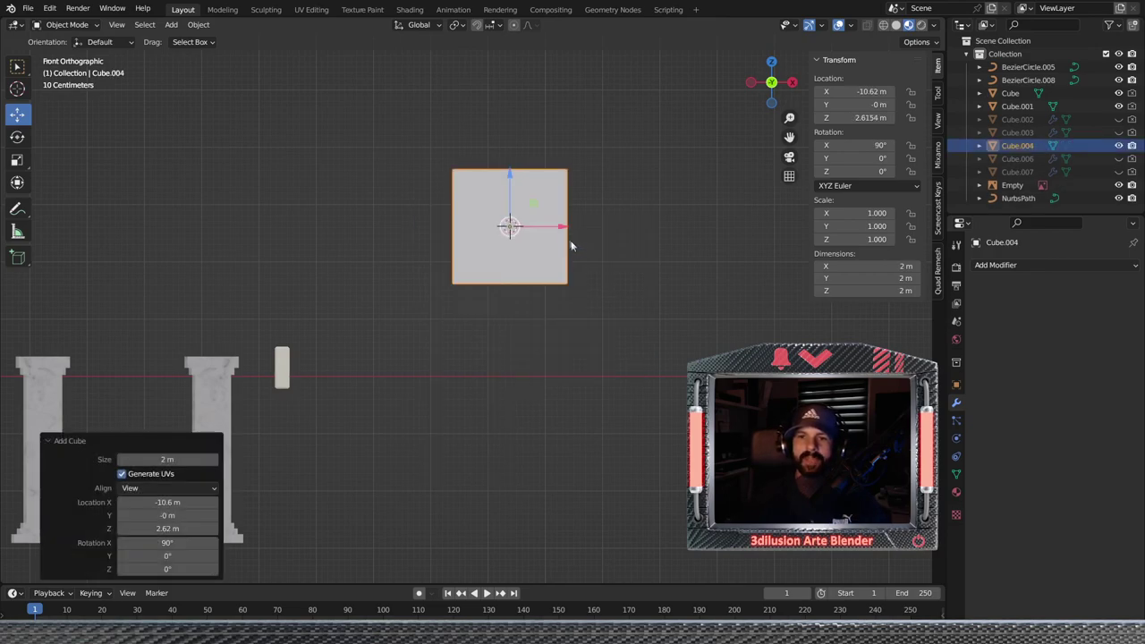
{"action": "middle_click_drag", "start_coordinate": [571, 246], "coordinate": [579, 266]}
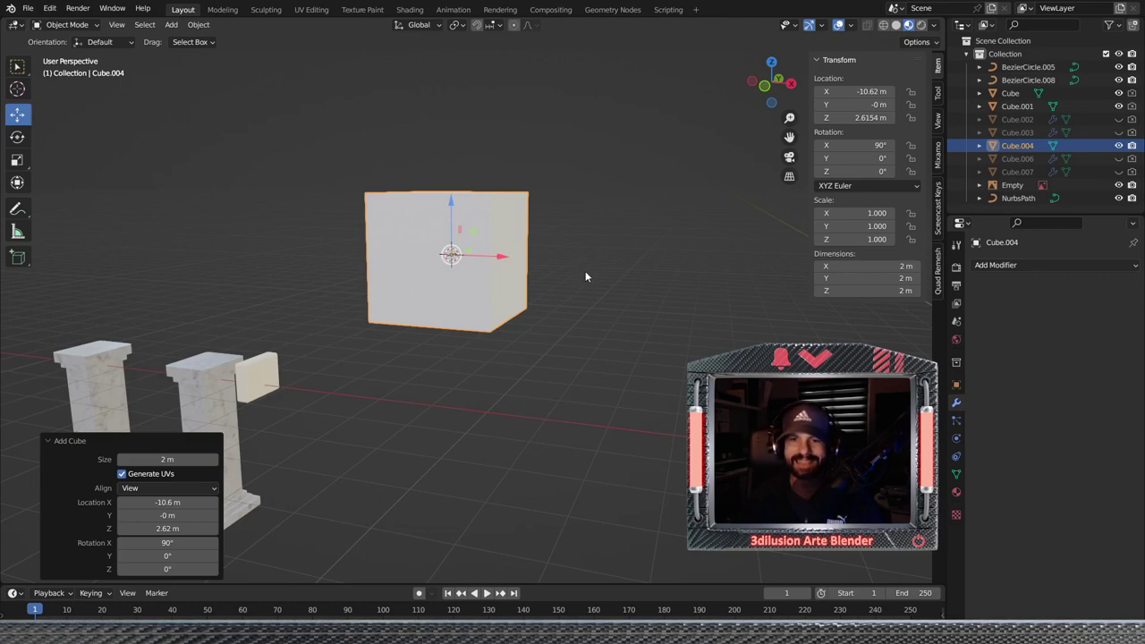
{"action": "key", "text": "s"}
{"action": "left_click", "coordinate": [587, 277]}
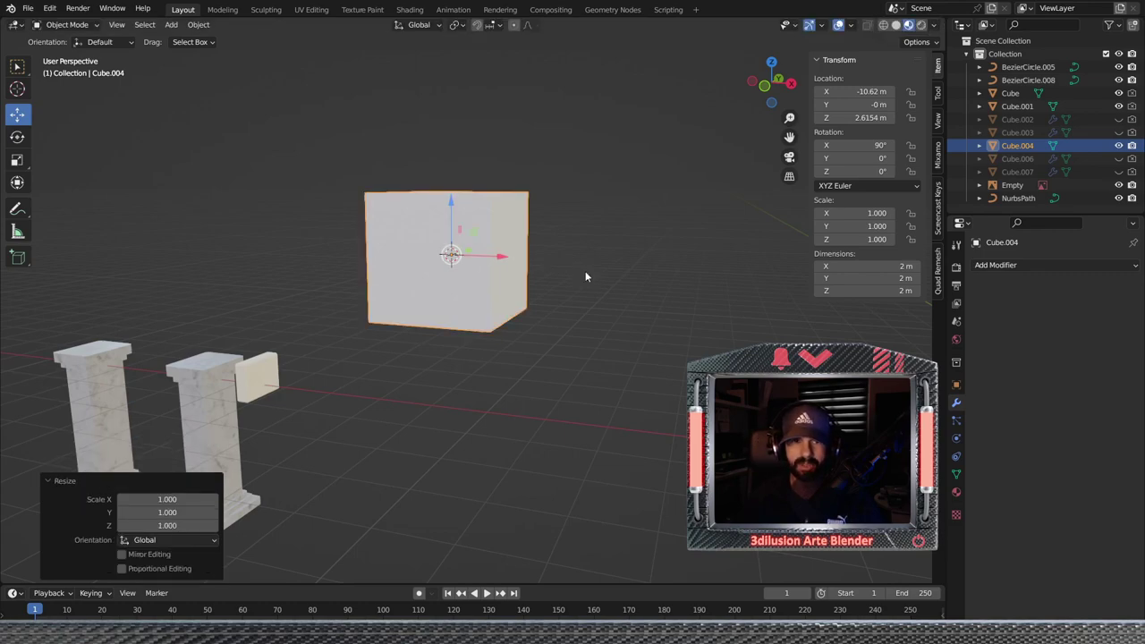
{"action": "left_click", "coordinate": [66, 24]}
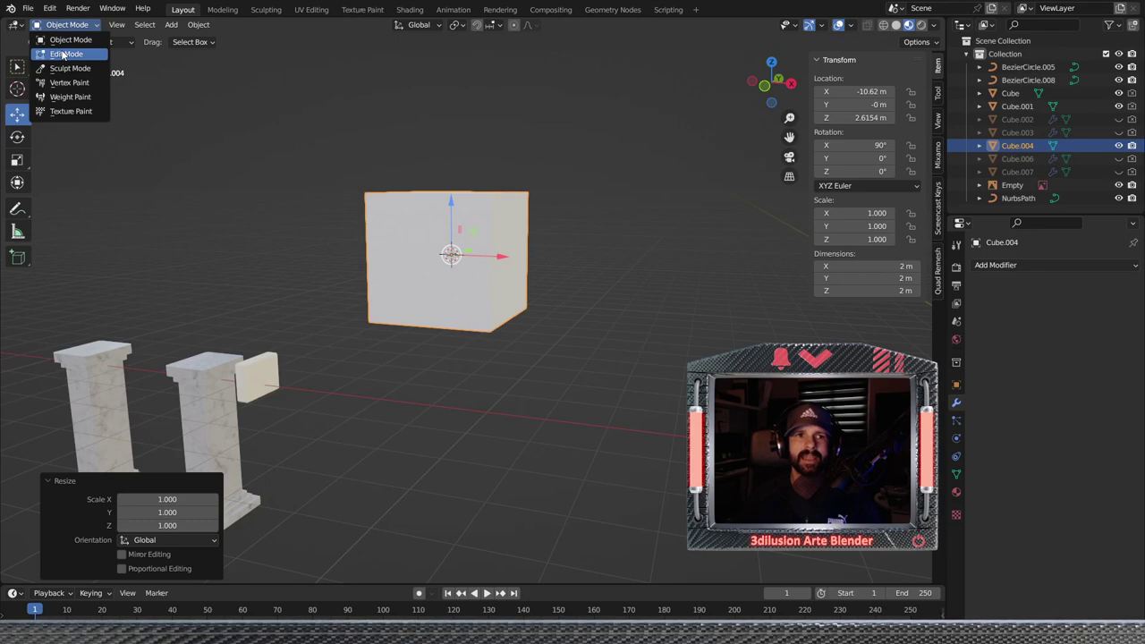
In Edit Mode, narrow the cube to 0.167 on X, snap the cursor to it, and shrink it
{"action": "left_click", "coordinate": [64, 55]}
{"action": "key", "text": "s"}
{"action": "key", "text": "x"}
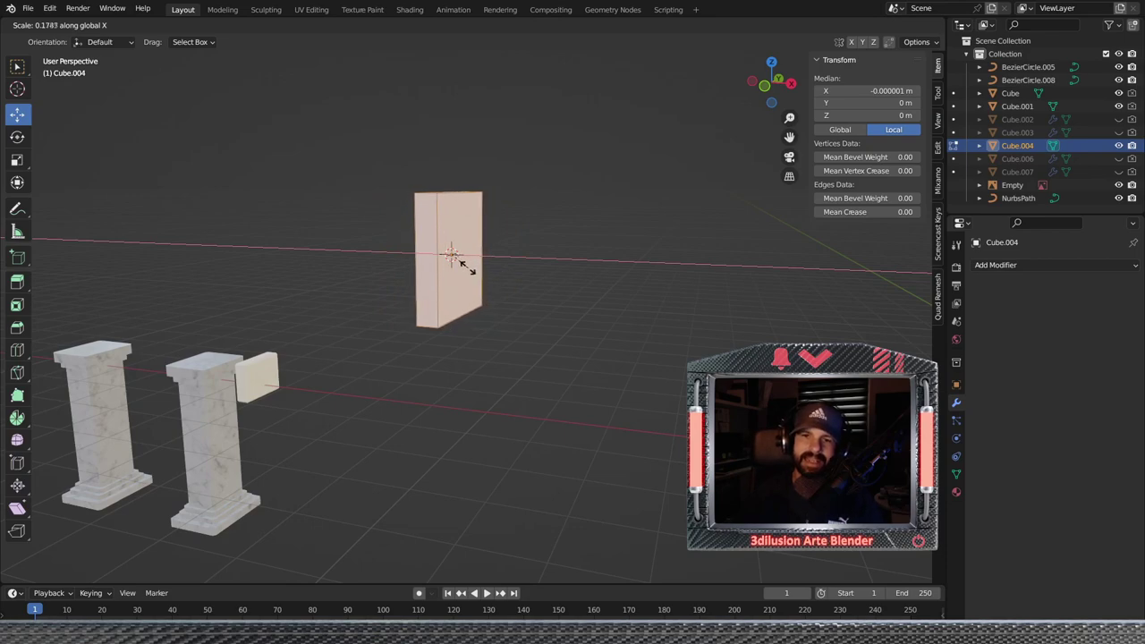
{"action": "left_click", "coordinate": [465, 267]}
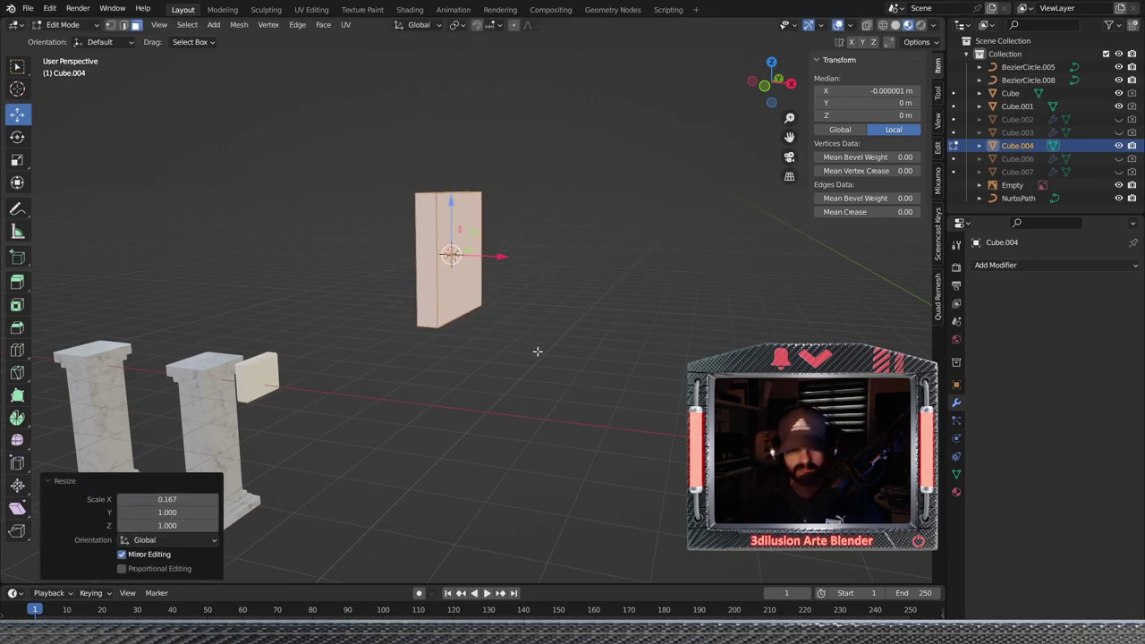
{"action": "key", "text": "shift+s"}
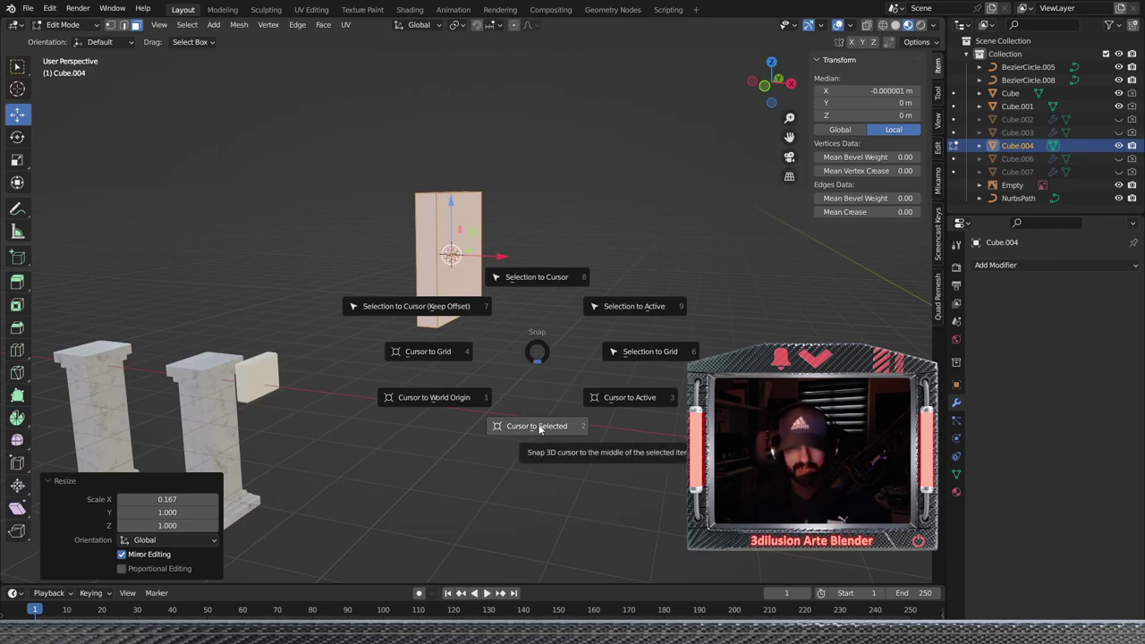
{"action": "left_click", "coordinate": [538, 427]}
{"action": "key", "text": "s"}
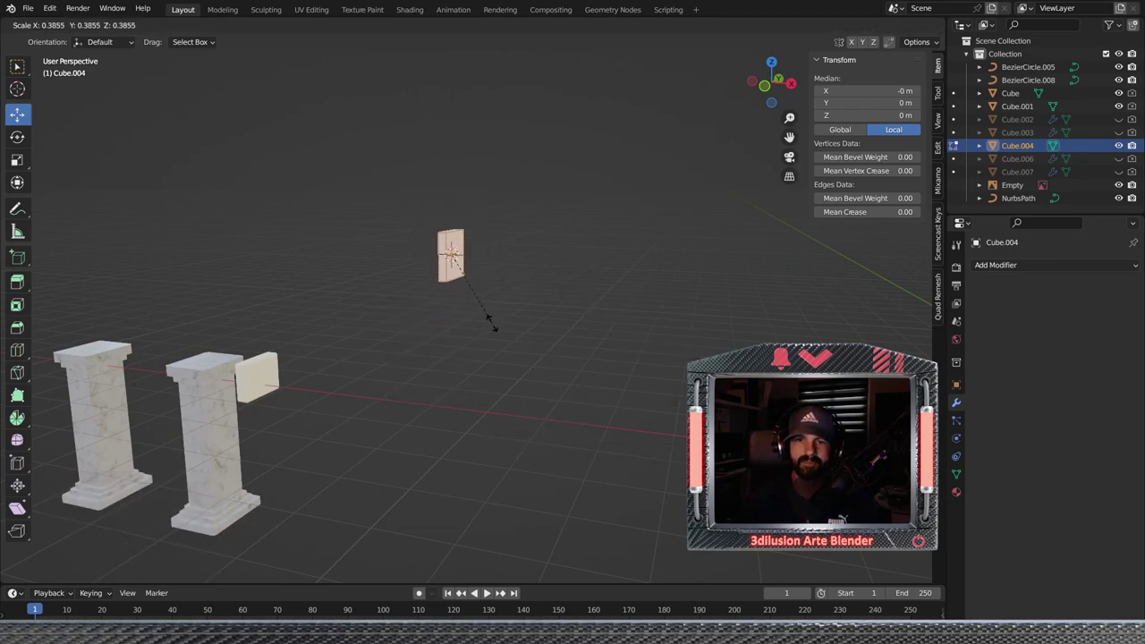
{"action": "left_click", "coordinate": [493, 319]}
Stretch the slab to 1.268 on Y and view it standing upright
{"action": "middle_click_drag", "start_coordinate": [493, 319], "coordinate": [409, 289]}
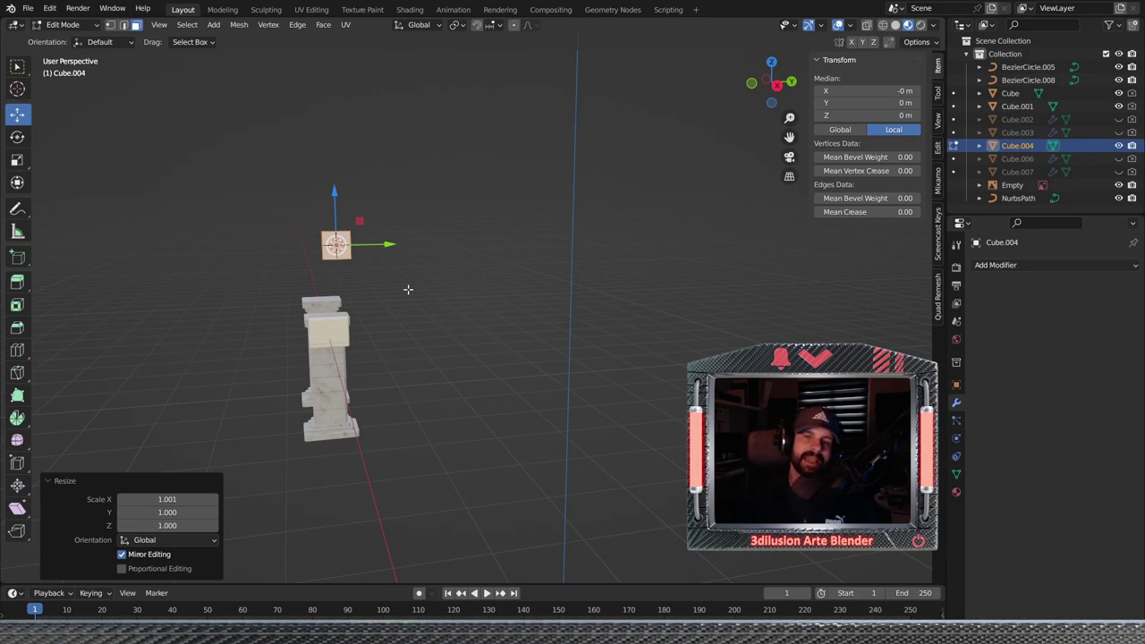
{"action": "key", "text": "s"}
{"action": "key", "text": "y"}
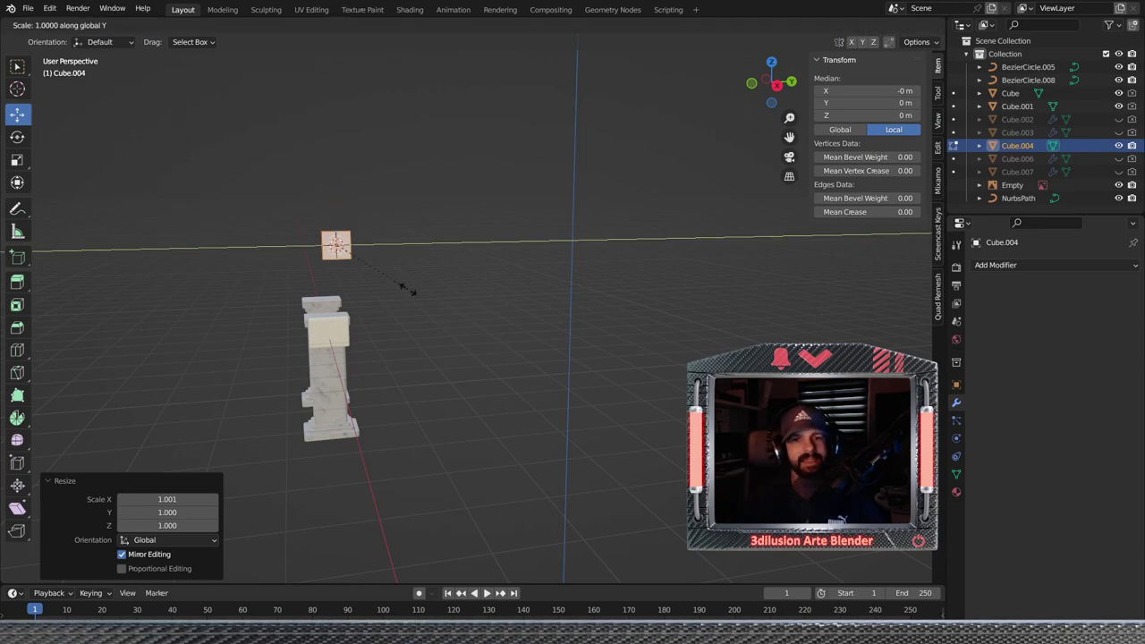
{"action": "left_click", "coordinate": [436, 291]}
{"action": "mouse_move", "coordinate": [383, 340]}
{"action": "middle_mouse_down"}
{"action": "mouse_move", "coordinate": [488, 318]}
{"action": "mouse_move", "coordinate": [513, 325]}
{"action": "middle_mouse_up"}
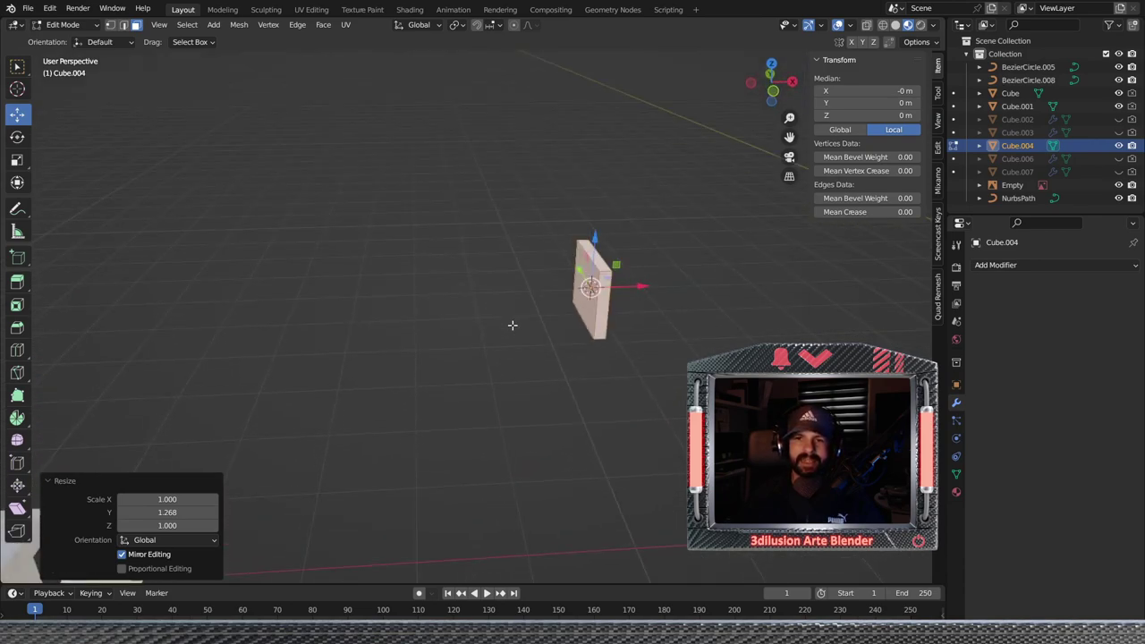
{"action": "middle_click_drag", "start_coordinate": [639, 325], "coordinate": [483, 255]}
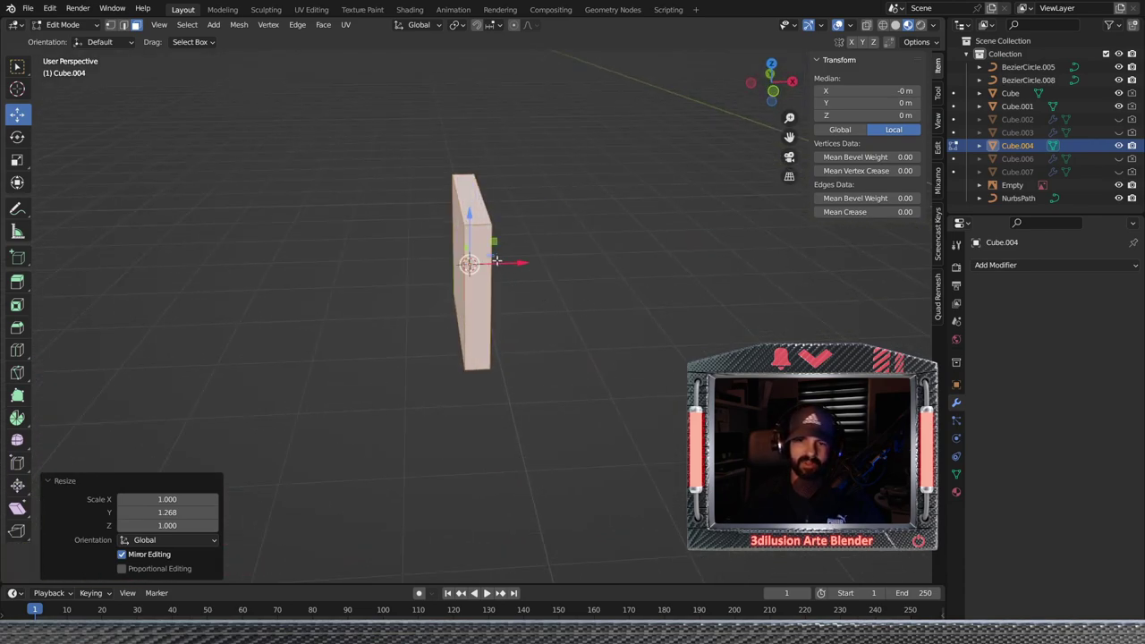
{"action": "mouse_move", "coordinate": [409, 370]}
{"action": "middle_mouse_down"}
{"action": "mouse_move", "coordinate": [350, 400]}
{"action": "mouse_move", "coordinate": [453, 213]}
{"action": "middle_mouse_up"}
{"action": "middle_click_drag", "start_coordinate": [528, 196], "coordinate": [263, 511]}
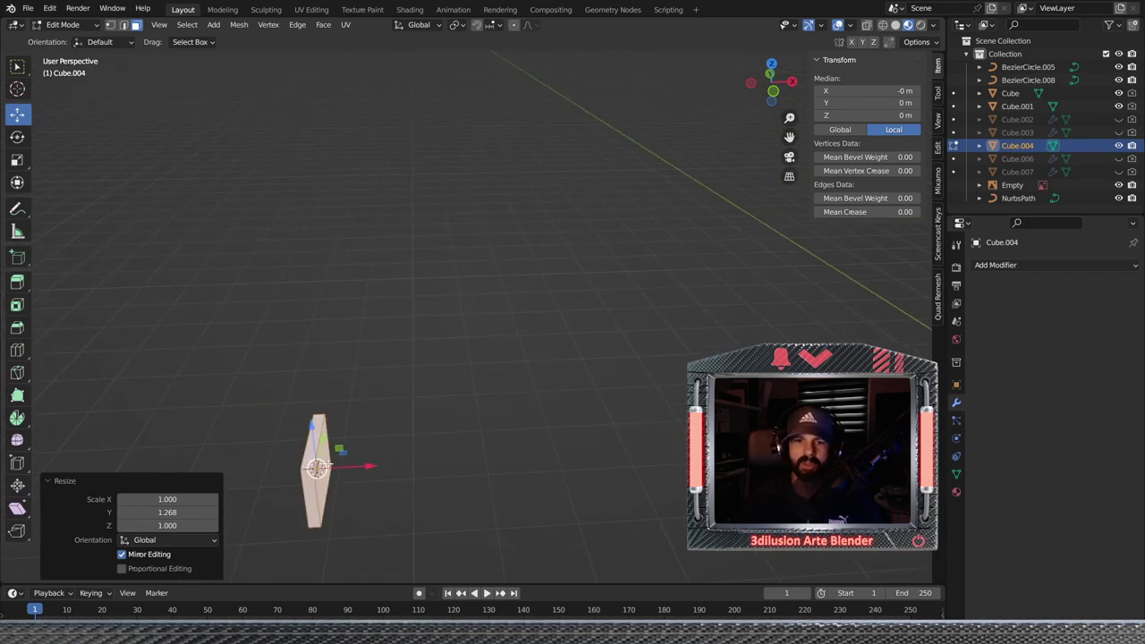
{"action": "scroll", "coordinate": [340, 463], "scroll_direction": "up", "scroll_amount": 3}
{"action": "mouse_move", "coordinate": [397, 358]}
{"action": "middle_mouse_down"}
{"action": "mouse_move", "coordinate": [425, 359]}
{"action": "mouse_move", "coordinate": [453, 322]}
{"action": "mouse_move", "coordinate": [480, 322]}
{"action": "middle_mouse_up"}
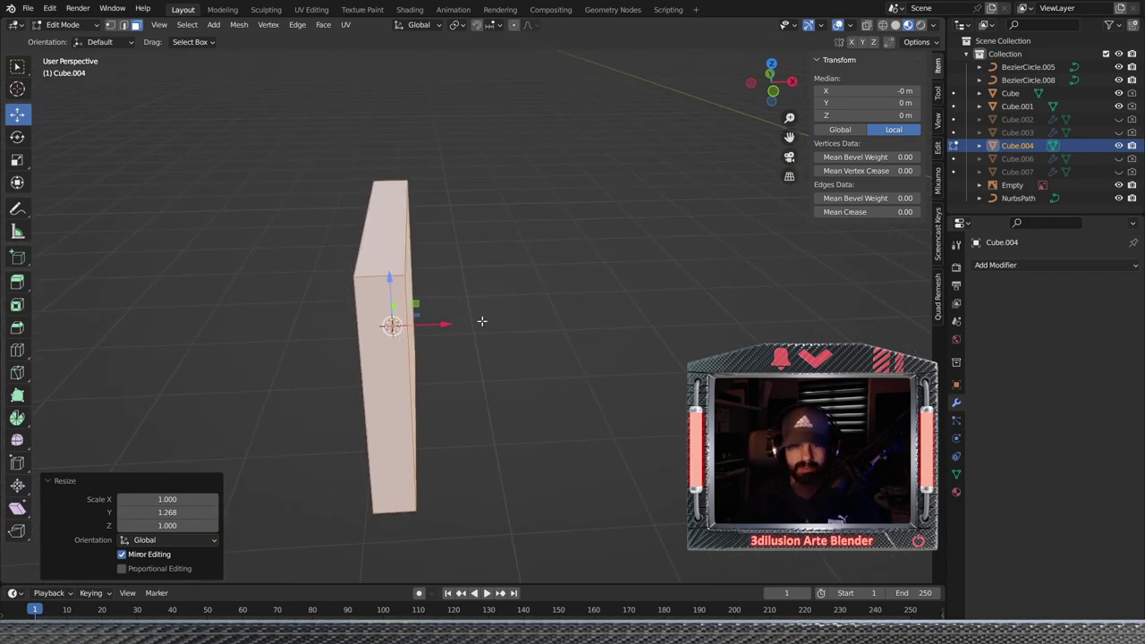
Bevel the slab's edges and return to Object Mode
{"action": "key", "text": "ctrl+b"}
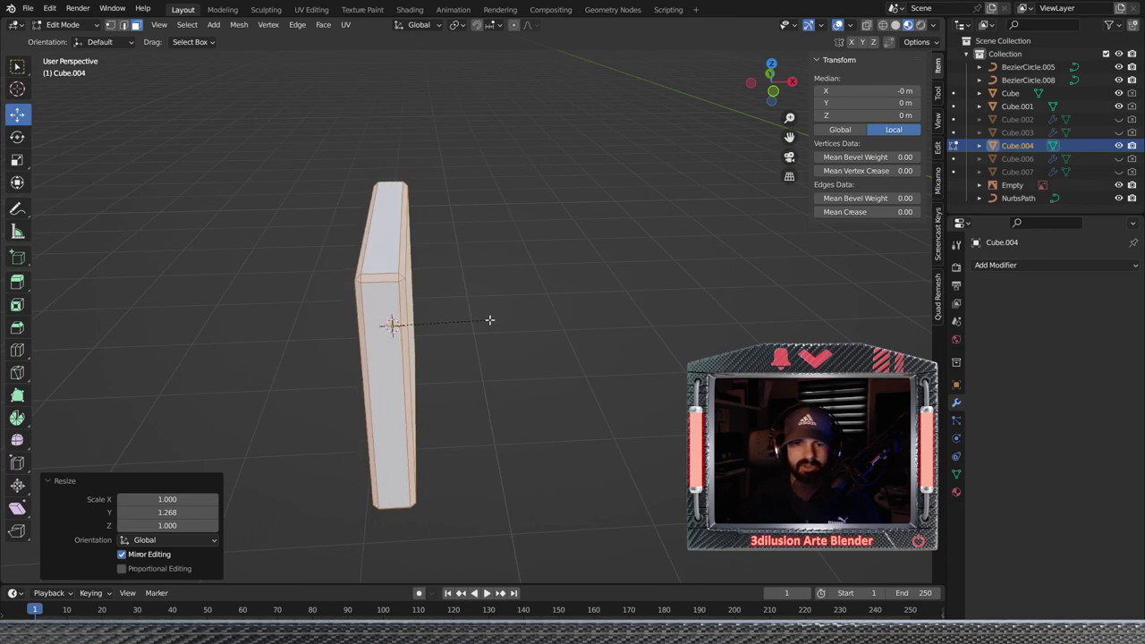
{"action": "left_click", "coordinate": [492, 319]}
{"action": "scroll", "coordinate": [490, 320], "scroll_direction": "down", "scroll_amount": 4}
{"action": "key", "text": "Tab"}
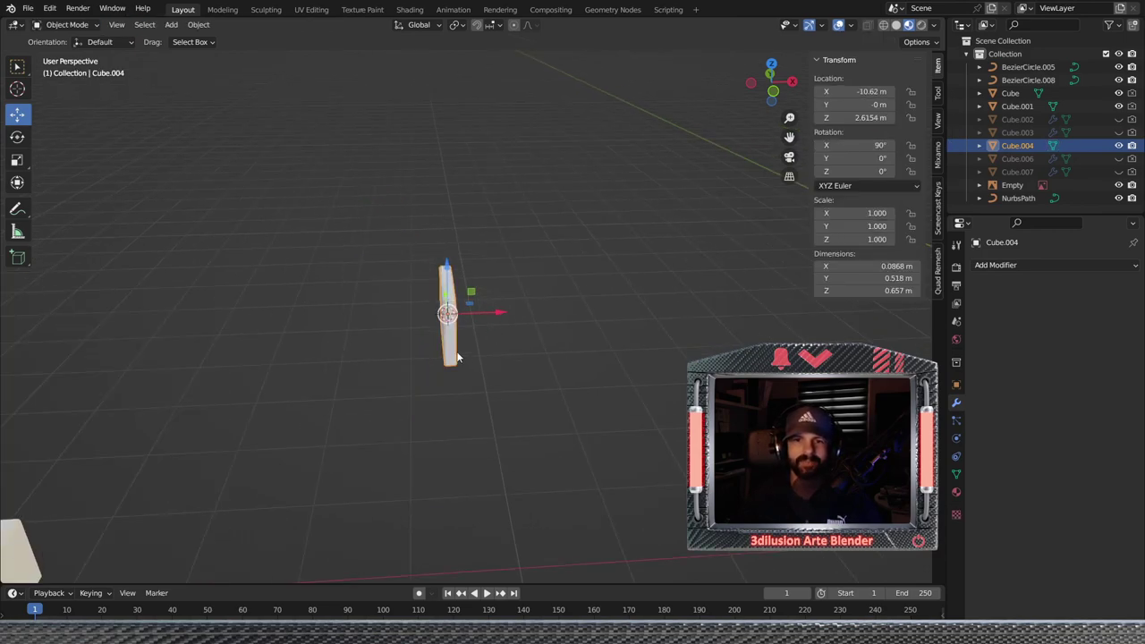
Delete Cube.004 and select the small block beside the pillars
{"action": "key", "text": "Delete"}
{"action": "scroll", "coordinate": [602, 245], "scroll_direction": "up", "scroll_amount": 3}
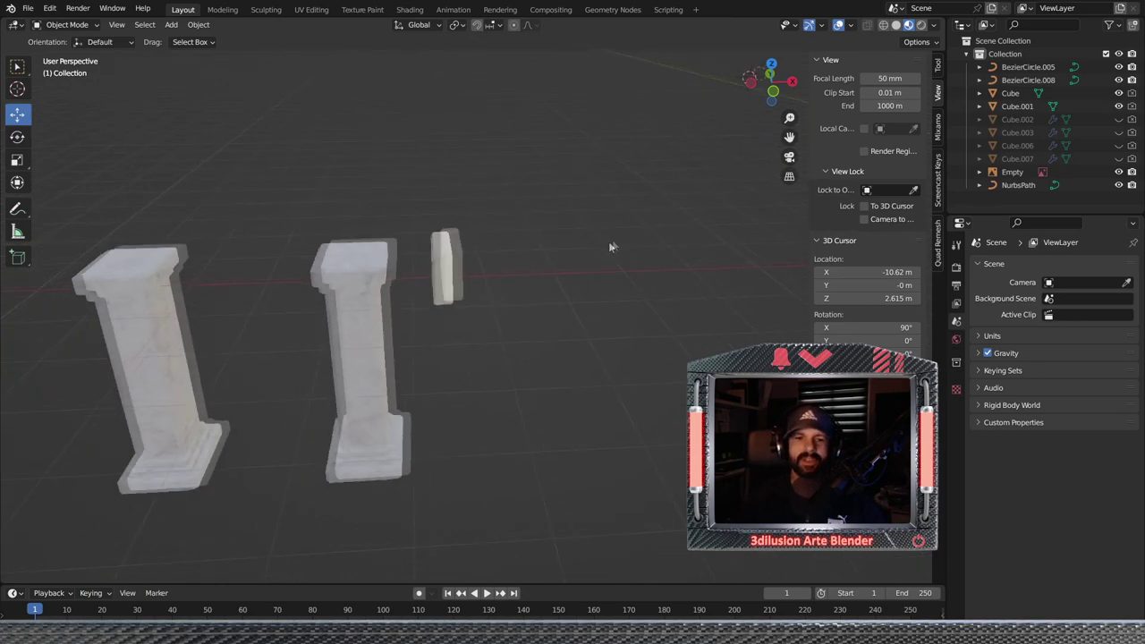
{"action": "left_click", "coordinate": [457, 269]}
{"action": "scroll", "coordinate": [452, 363], "scroll_direction": "up", "scroll_amount": 1}
{"action": "scroll", "coordinate": [413, 326], "scroll_direction": "up", "scroll_amount": 1}
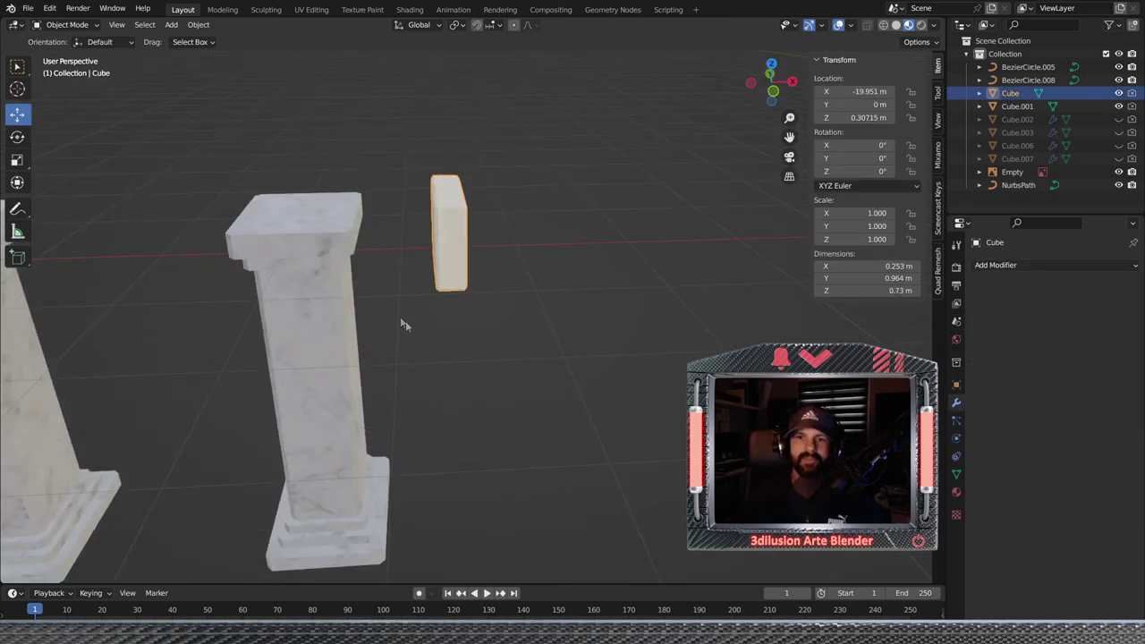
{"action": "scroll", "coordinate": [386, 235], "scroll_direction": "up", "scroll_amount": 1}
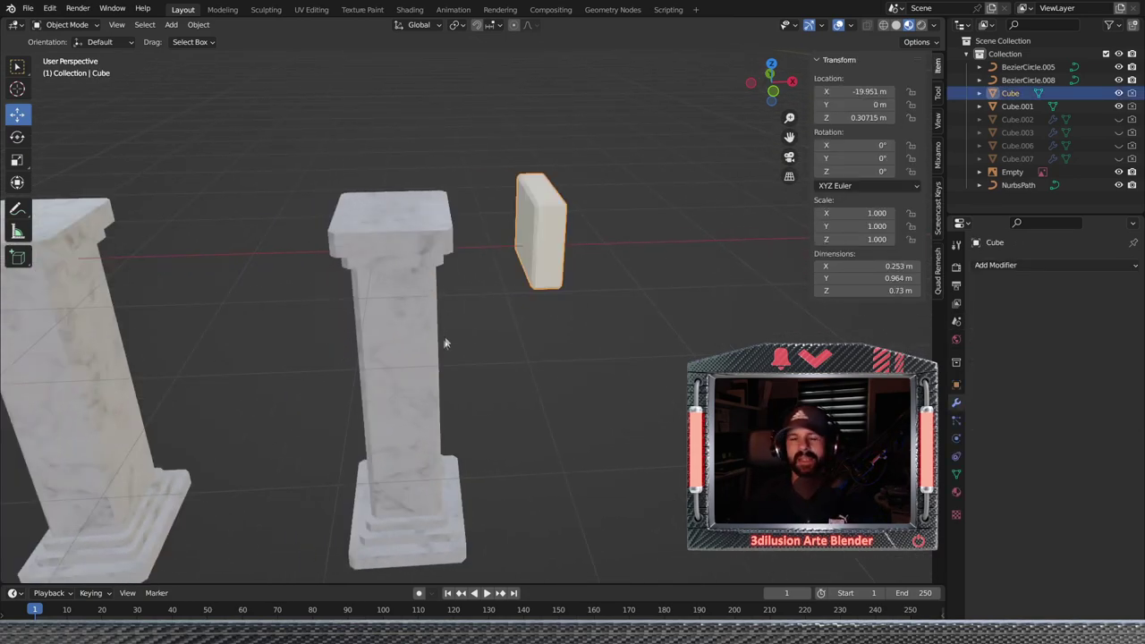
{"action": "scroll", "coordinate": [445, 343], "scroll_direction": "down", "scroll_amount": 3}
{"action": "scroll", "coordinate": [546, 326], "scroll_direction": "up", "scroll_amount": 1}
Frame the pillars in front orthographic view and pick the Annotate tool
{"action": "middle_click_drag", "start_coordinate": [549, 354], "coordinate": [560, 283]}
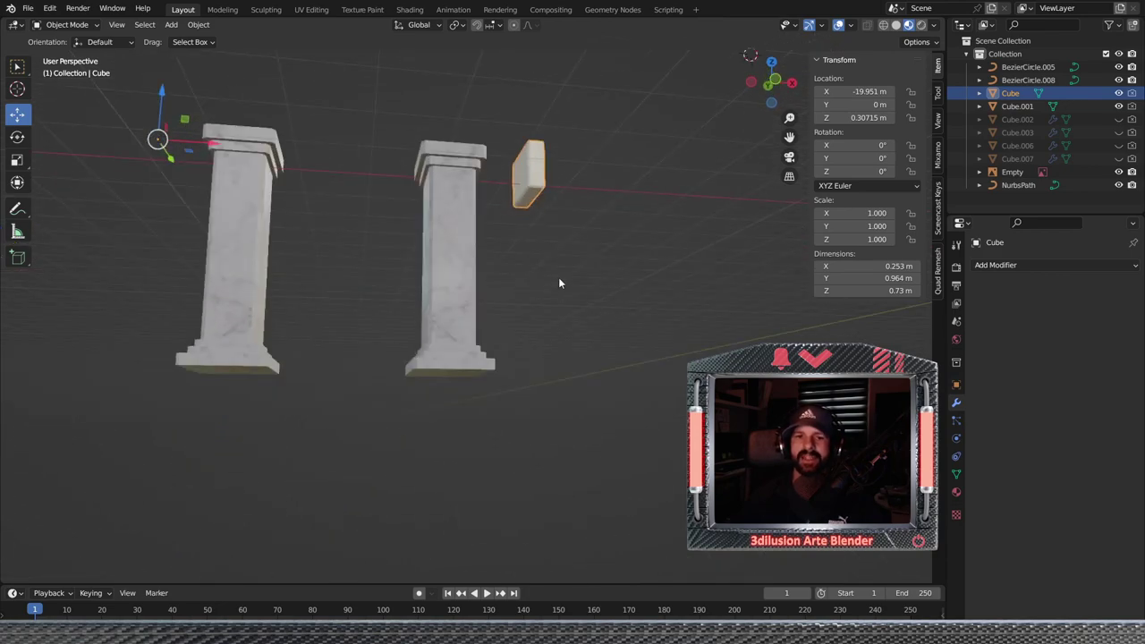
{"action": "key", "text": "KP_1"}
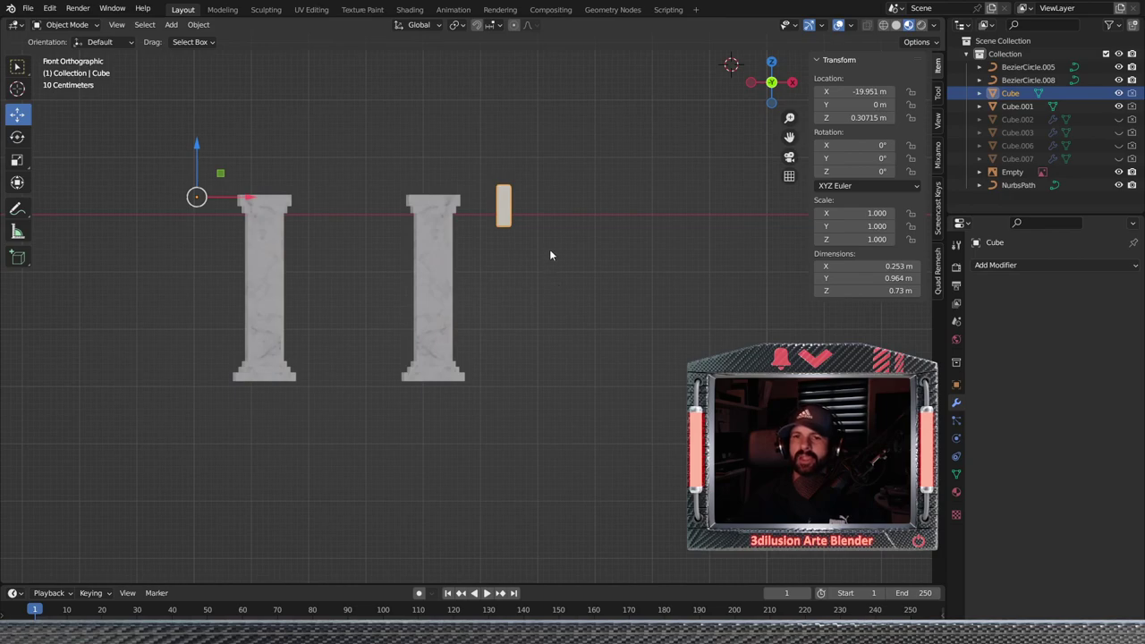
{"action": "middle_click_drag", "start_coordinate": [555, 283], "coordinate": [530, 320], "text": "shift"}
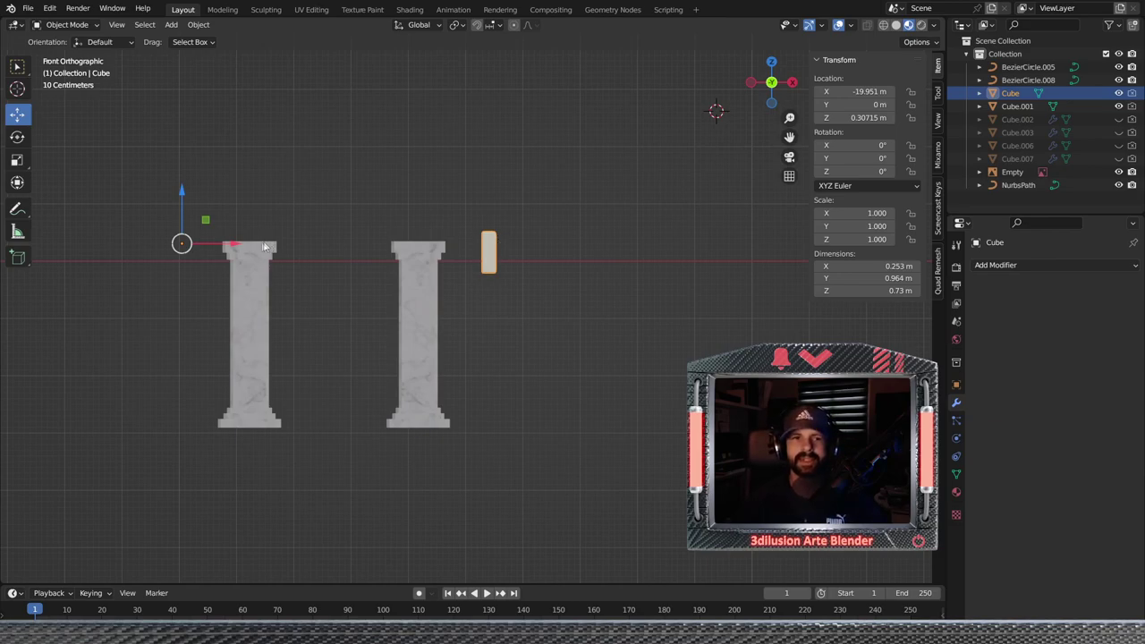
{"action": "left_click", "coordinate": [18, 211]}
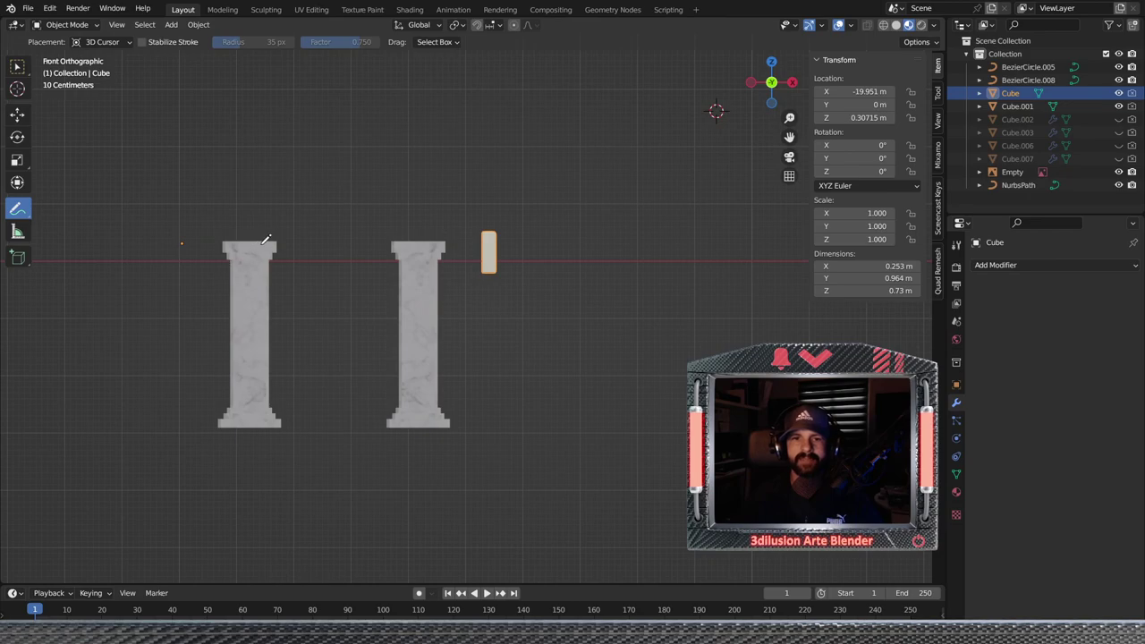
Sketch annotation lines for an arch over the pillars, erase them, and return to the Move tool
{"action": "left_click_drag", "start_coordinate": [271, 243], "coordinate": [391, 239]}
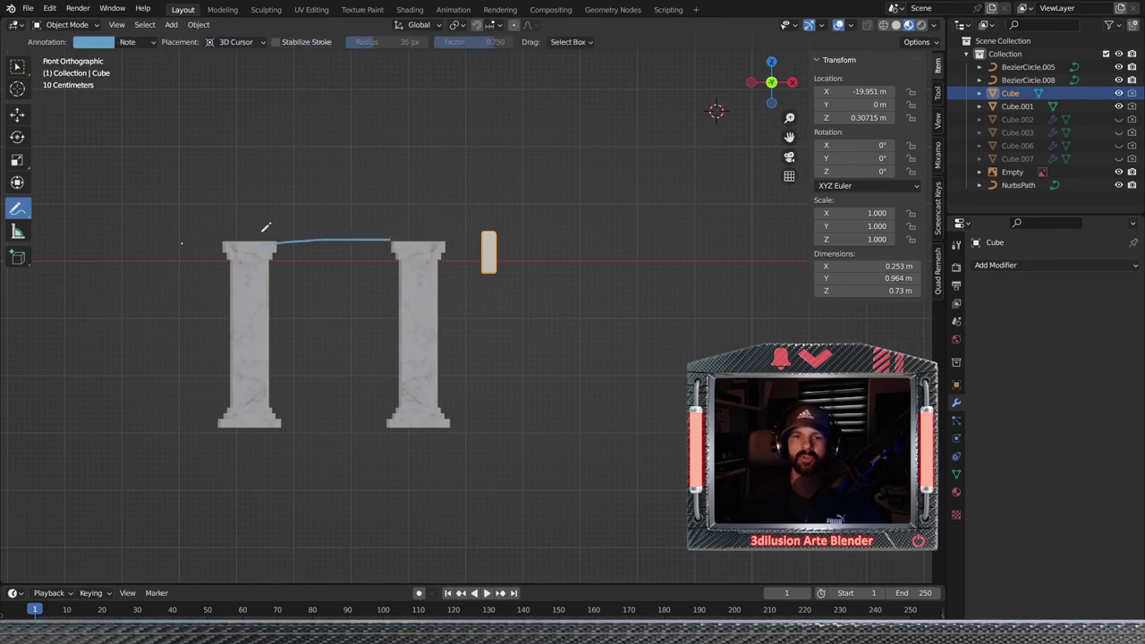
{"action": "mouse_move", "coordinate": [231, 238]}
{"action": "left_mouse_down"}
{"action": "mouse_move", "coordinate": [304, 127]}
{"action": "mouse_move", "coordinate": [411, 156]}
{"action": "mouse_move", "coordinate": [448, 206]}
{"action": "mouse_move", "coordinate": [452, 235]}
{"action": "left_mouse_up"}
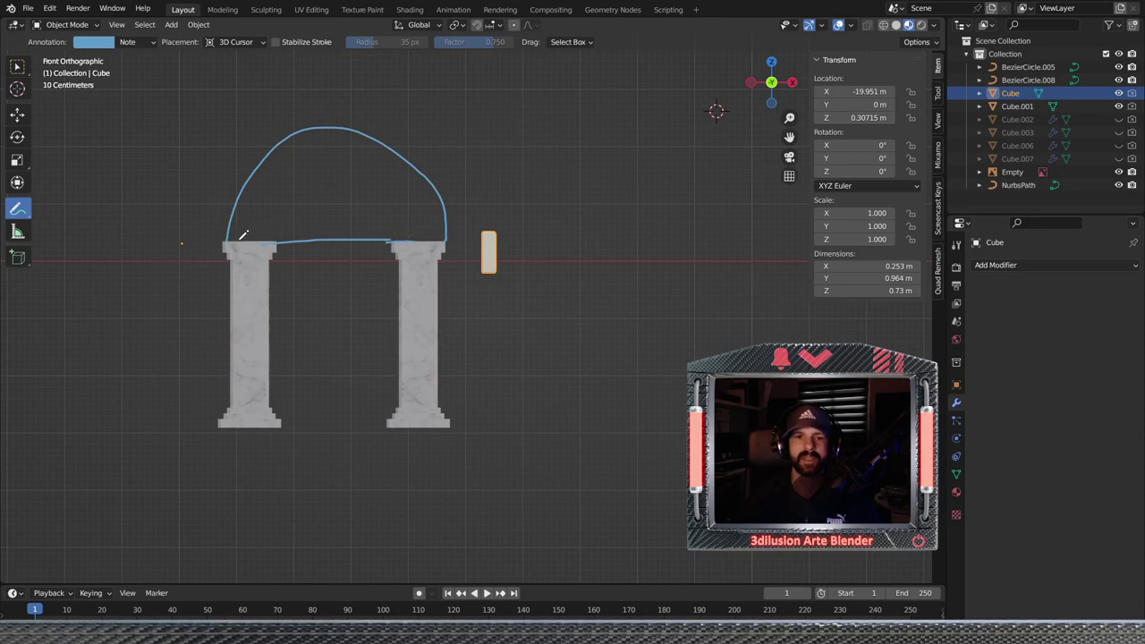
{"action": "left_click_drag", "start_coordinate": [230, 239], "coordinate": [436, 272]}
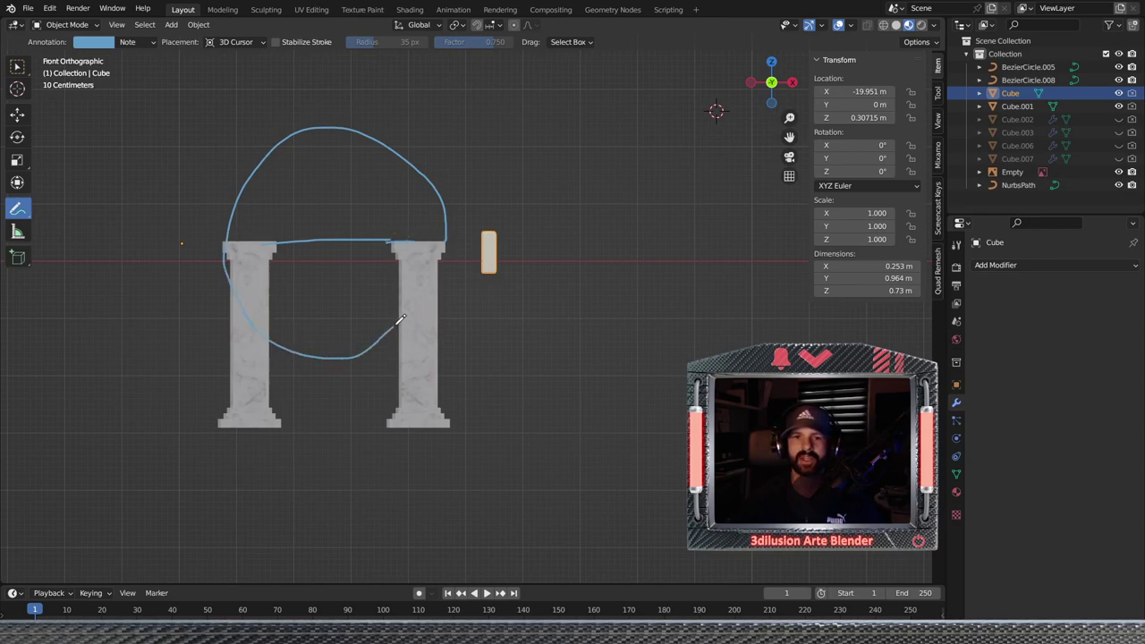
{"action": "mouse_move", "coordinate": [185, 247]}
{"action": "left_mouse_down"}
{"action": "mouse_move", "coordinate": [466, 232]}
{"action": "mouse_move", "coordinate": [448, 230]}
{"action": "left_mouse_up"}
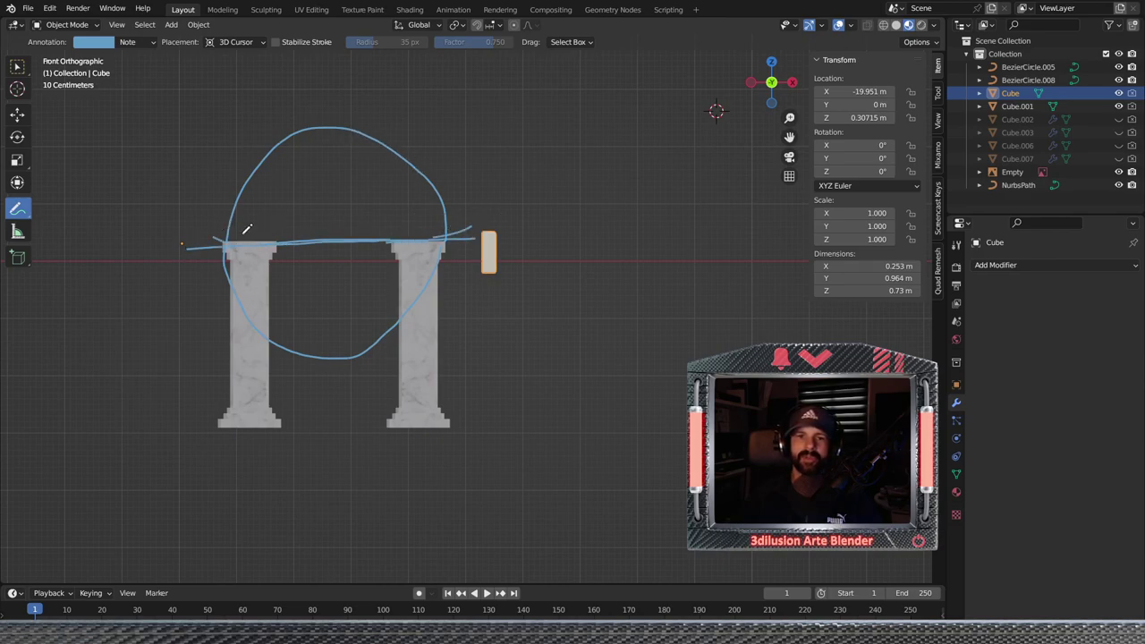
{"action": "left_click", "coordinate": [16, 208]}
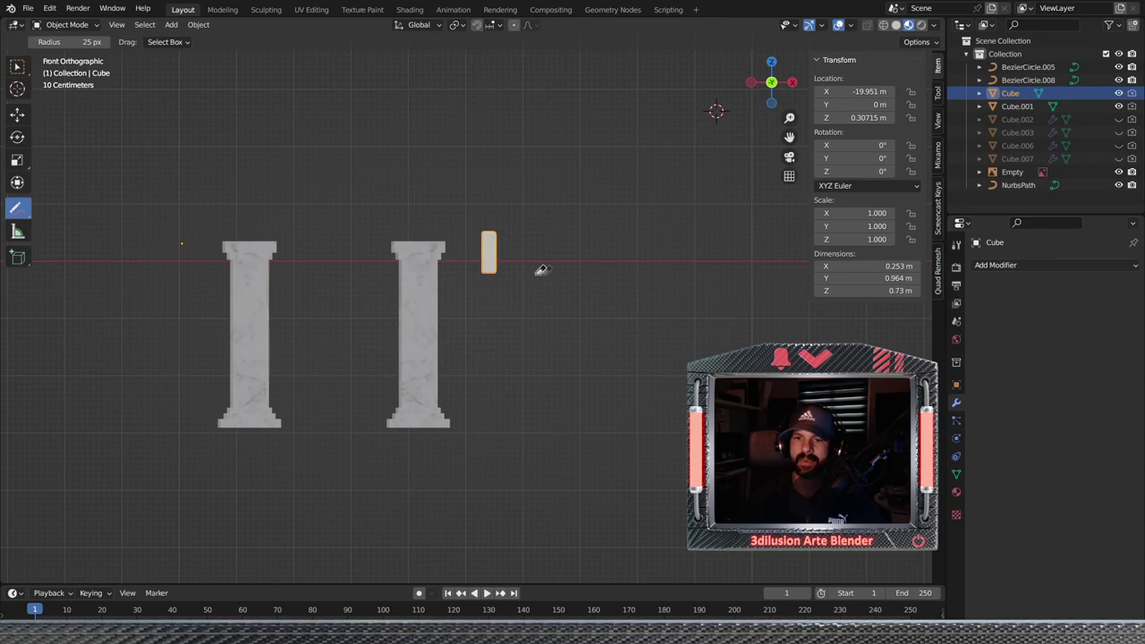
{"action": "left_click", "coordinate": [18, 114]}
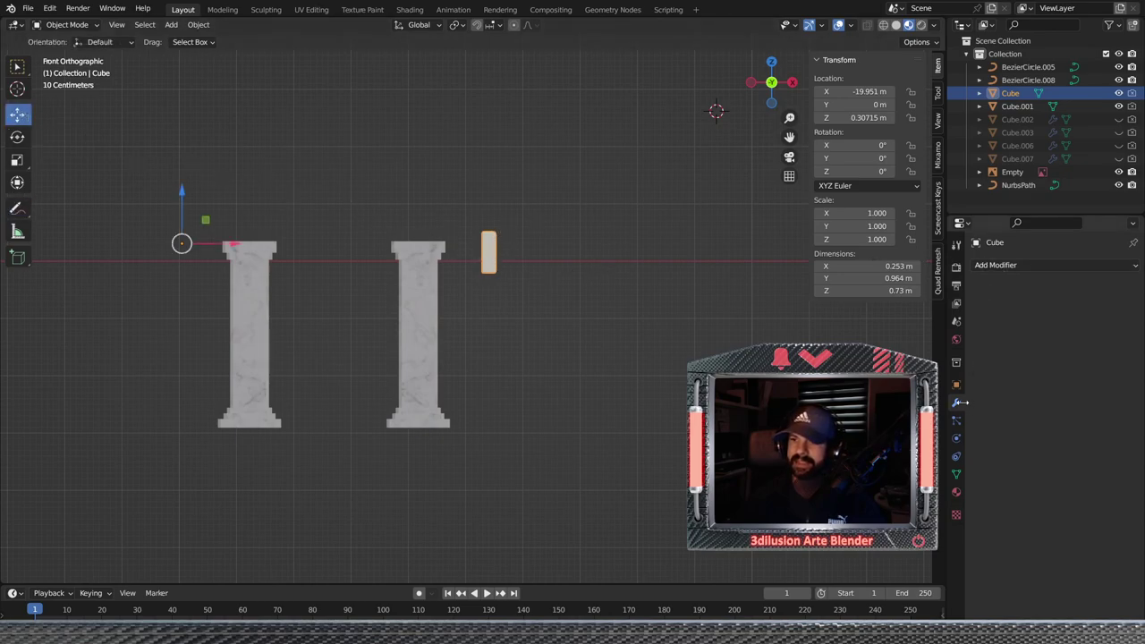
Give the small block an Array modifier (count 2) and a Curve modifier
{"action": "left_click", "coordinate": [1006, 266]}
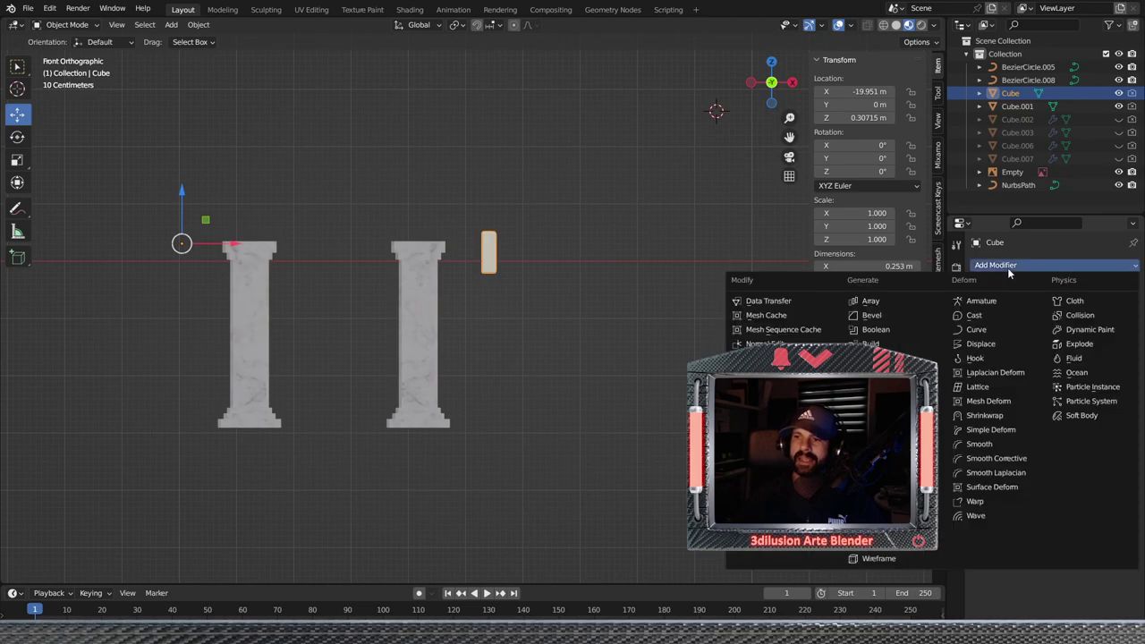
{"action": "left_click", "coordinate": [886, 305]}
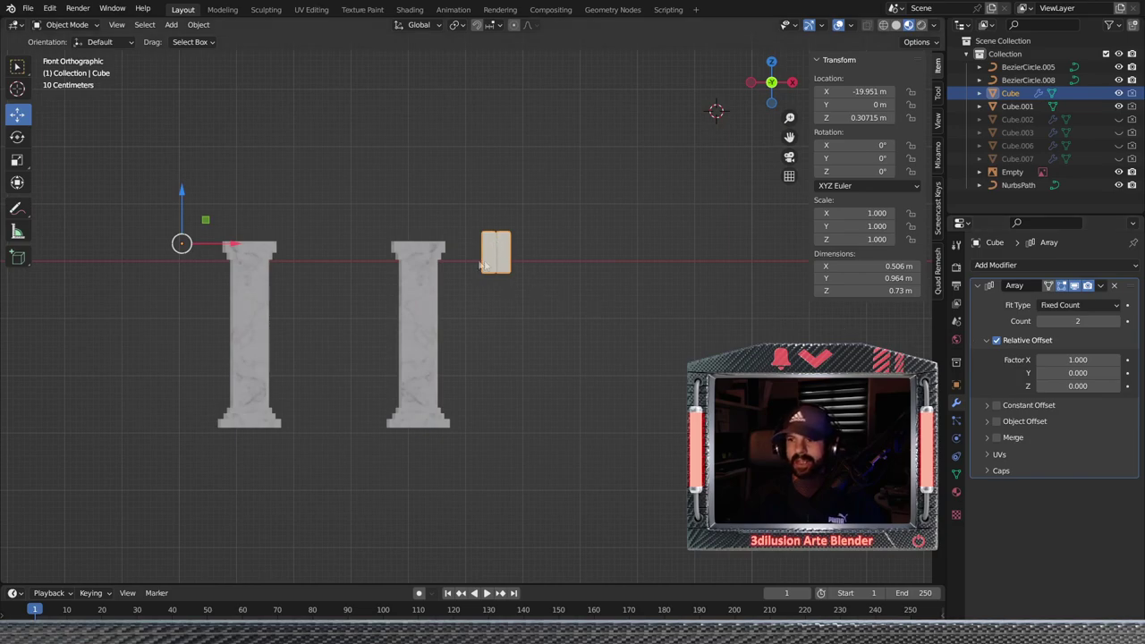
{"action": "left_click", "coordinate": [996, 266]}
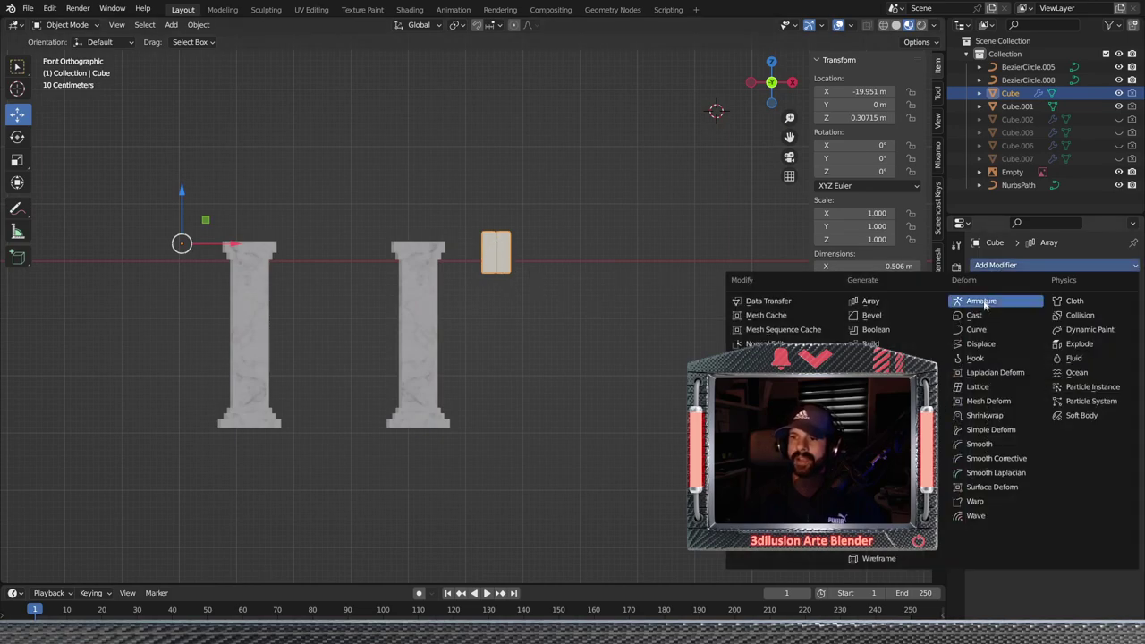
{"action": "left_click", "coordinate": [984, 330]}
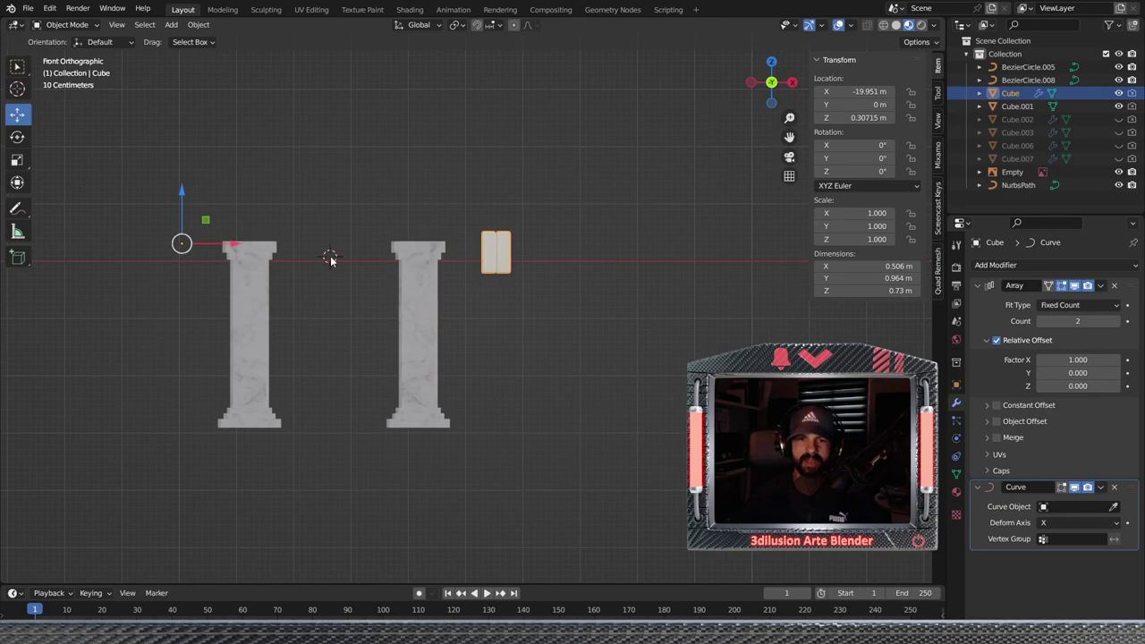
{"action": "key", "text": "shift+a"}
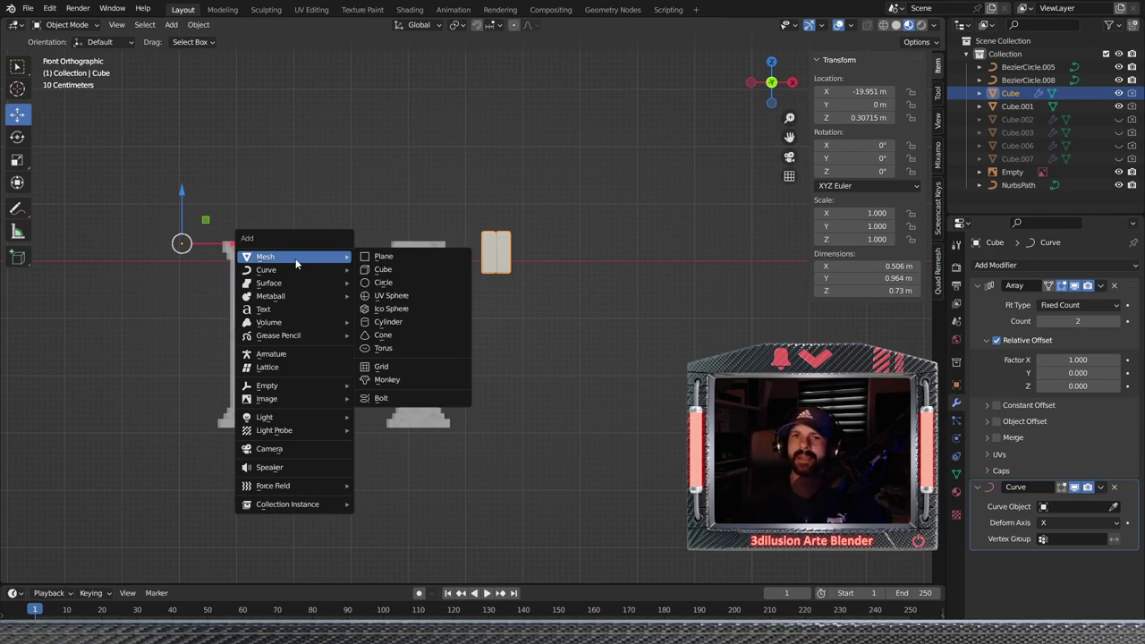
{"action": "mouse_move", "coordinate": [267, 271]}
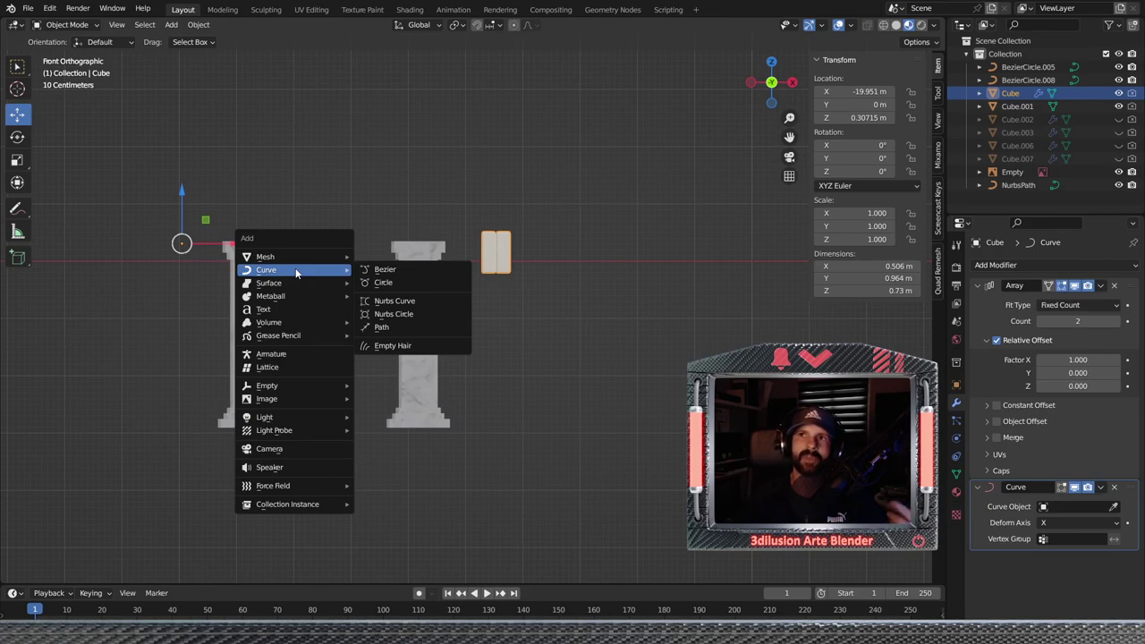
Add an upright Bezier circle and raise it to Z 0.291 m between the pillar tops
{"action": "left_click", "coordinate": [386, 283]}
{"action": "left_click_drag", "start_coordinate": [387, 260], "coordinate": [394, 278]}
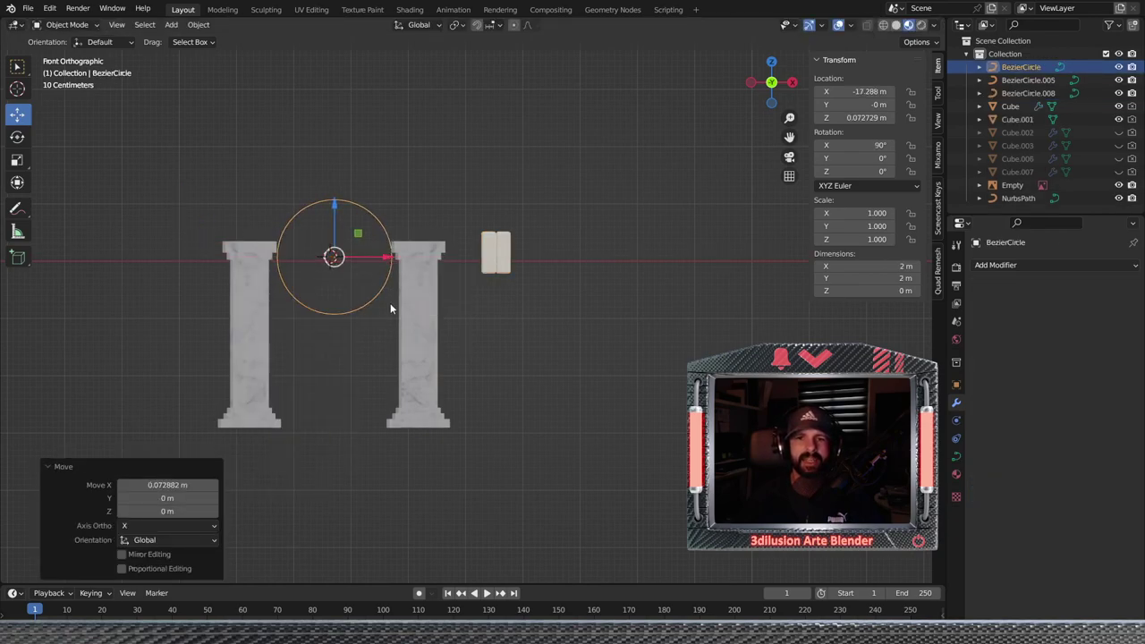
{"action": "left_click_drag", "start_coordinate": [335, 235], "coordinate": [335, 222]}
{"action": "scroll", "coordinate": [343, 289], "scroll_direction": "up", "scroll_amount": 1}
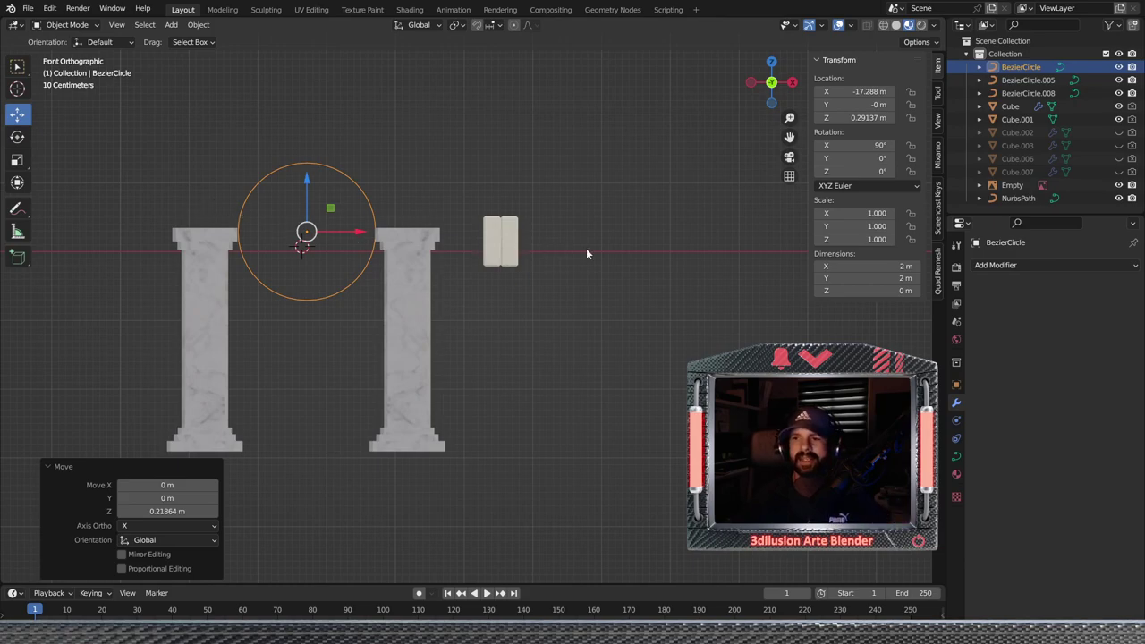
Set BezierCircle as the block's curve object and scale the circle to 1.621
{"action": "left_click", "coordinate": [504, 261]}
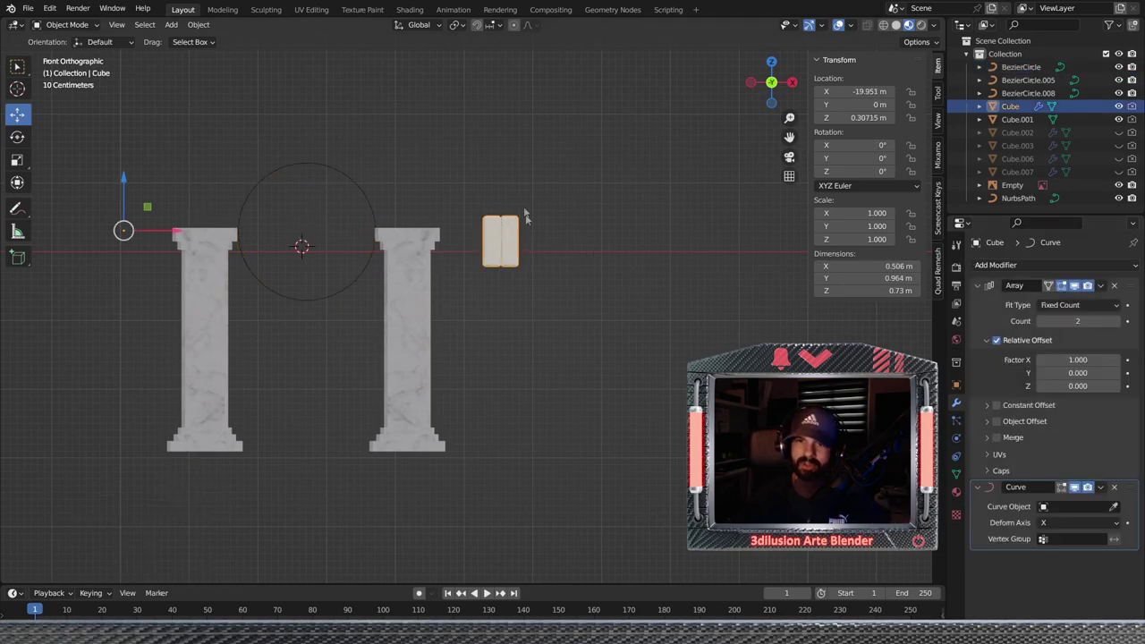
{"action": "left_click", "coordinate": [1115, 508]}
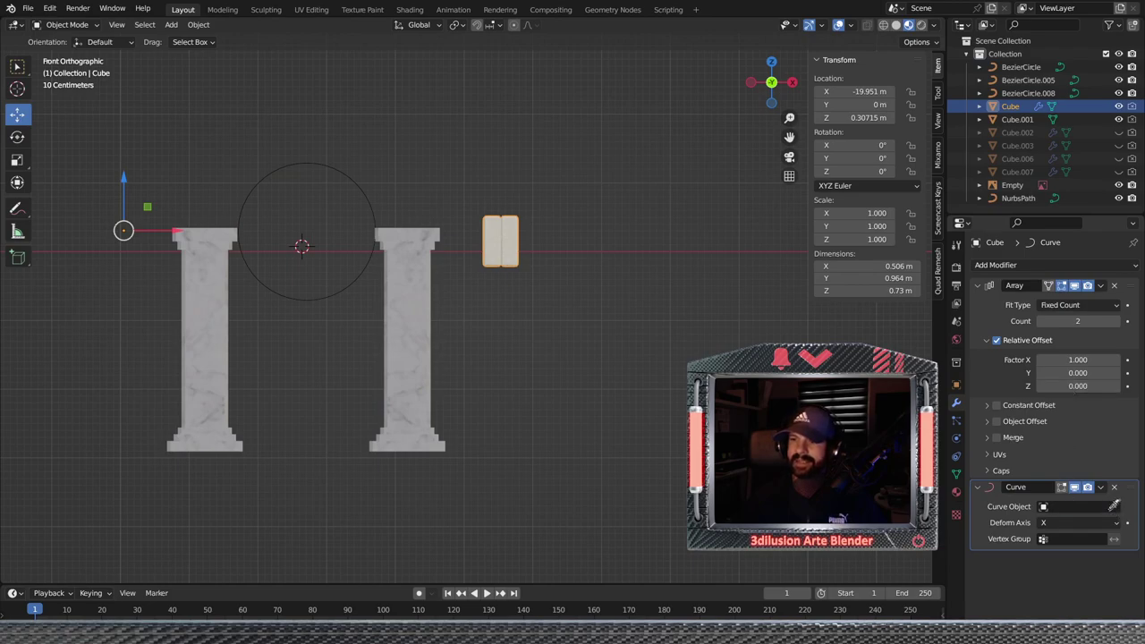
{"action": "left_click", "coordinate": [340, 284]}
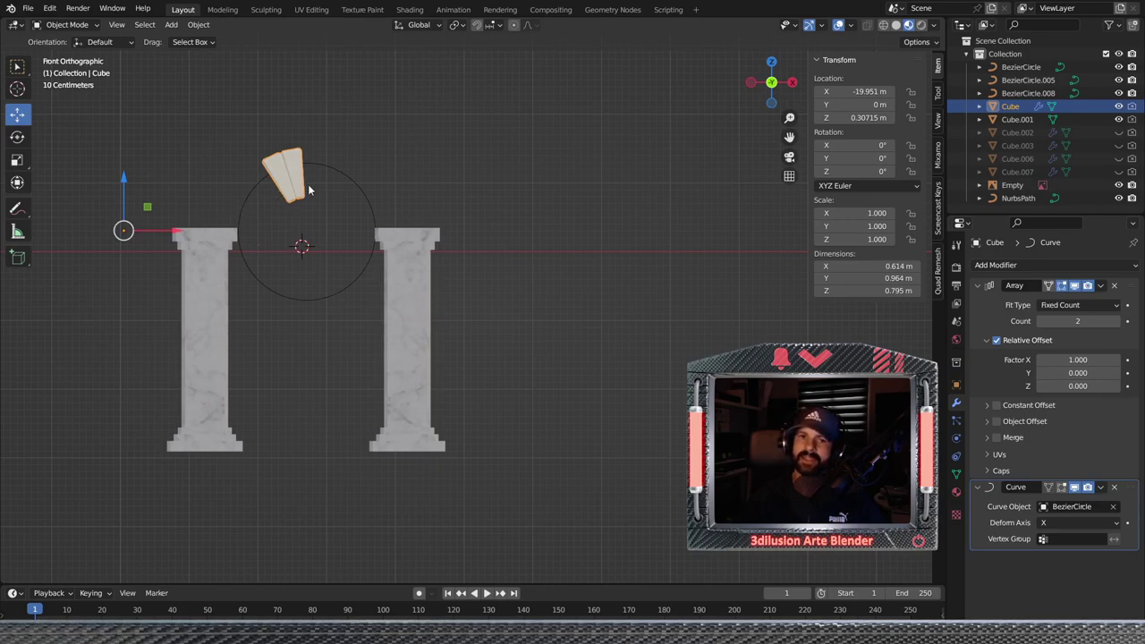
{"action": "left_click", "coordinate": [348, 296]}
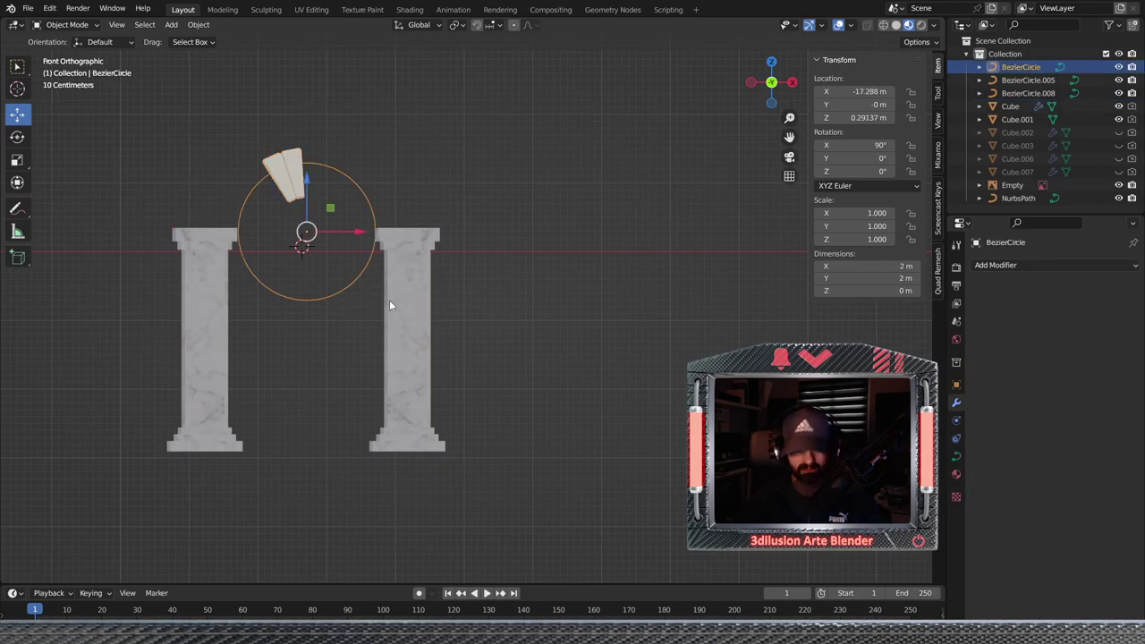
{"action": "key", "text": "s"}
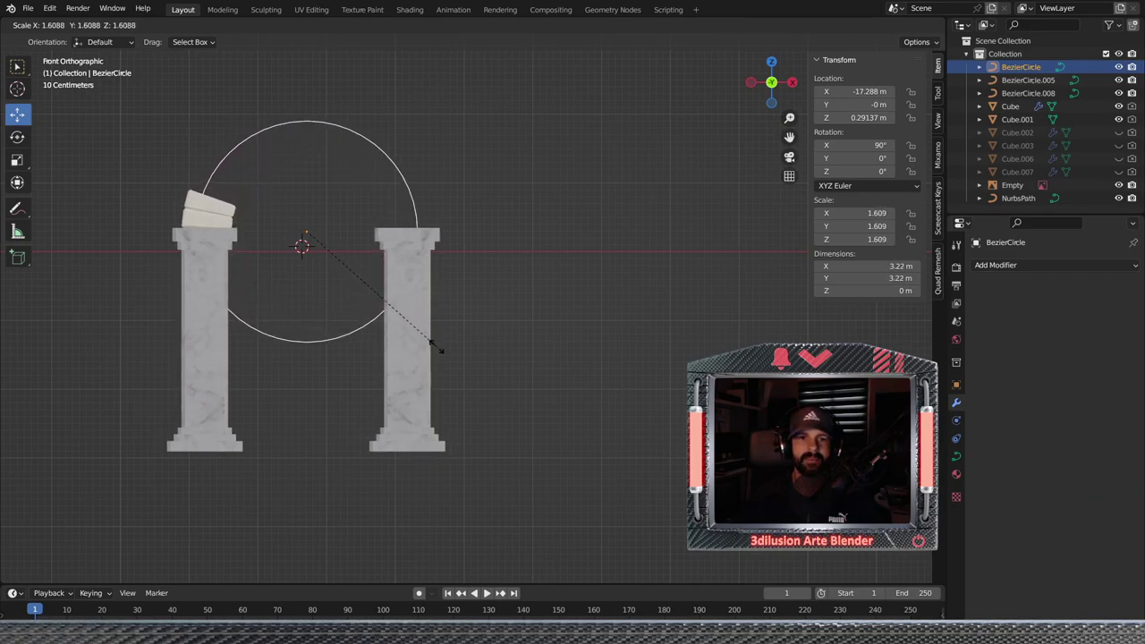
{"action": "left_click", "coordinate": [437, 351]}
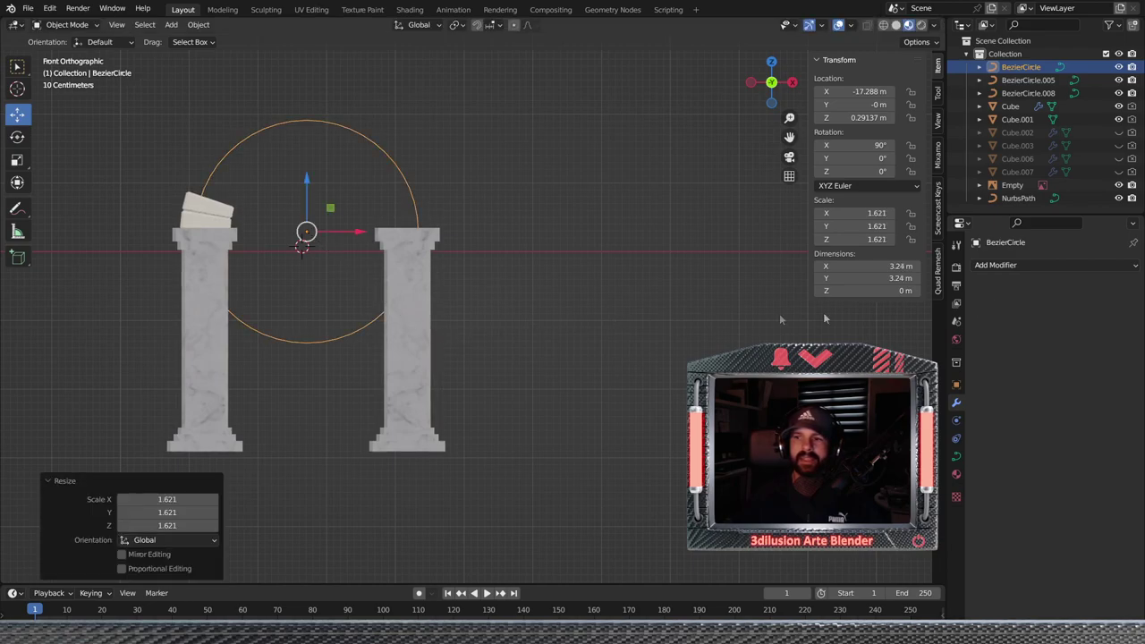
Raise the Array count to 20 so the stone arch spans both pillars
{"action": "left_click", "coordinate": [222, 206]}
{"action": "left_click_drag", "start_coordinate": [1114, 326], "coordinate": [1136, 327]}
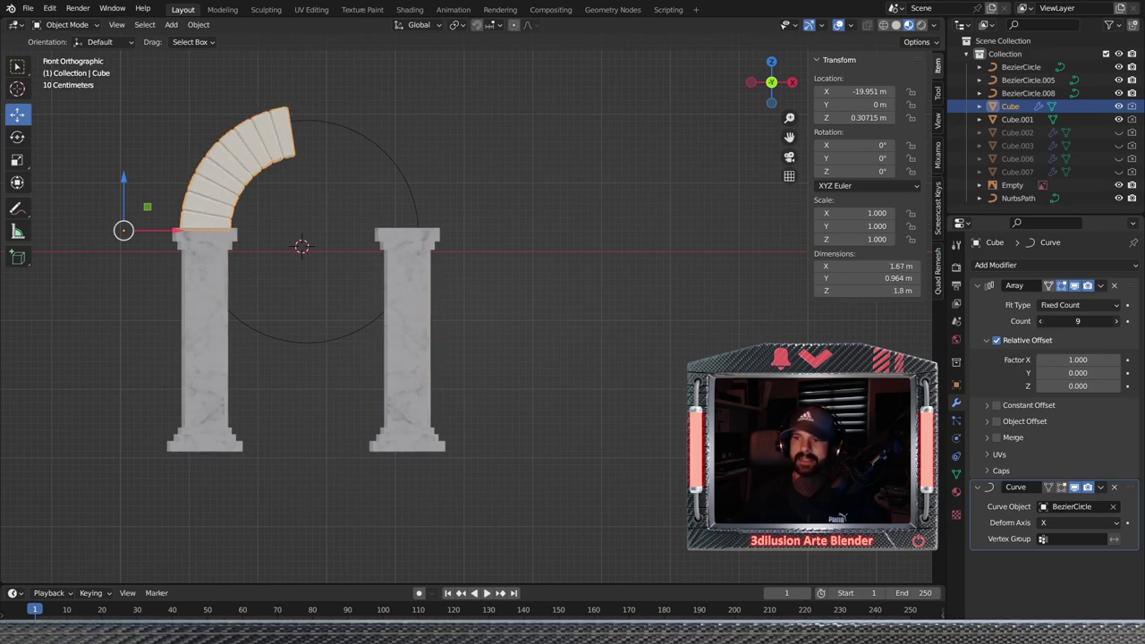
{"action": "left_click_drag", "start_coordinate": [1114, 326], "coordinate": [1137, 327]}
{"action": "left_click", "coordinate": [1117, 322]}
{"action": "left_click", "coordinate": [1117, 322]}
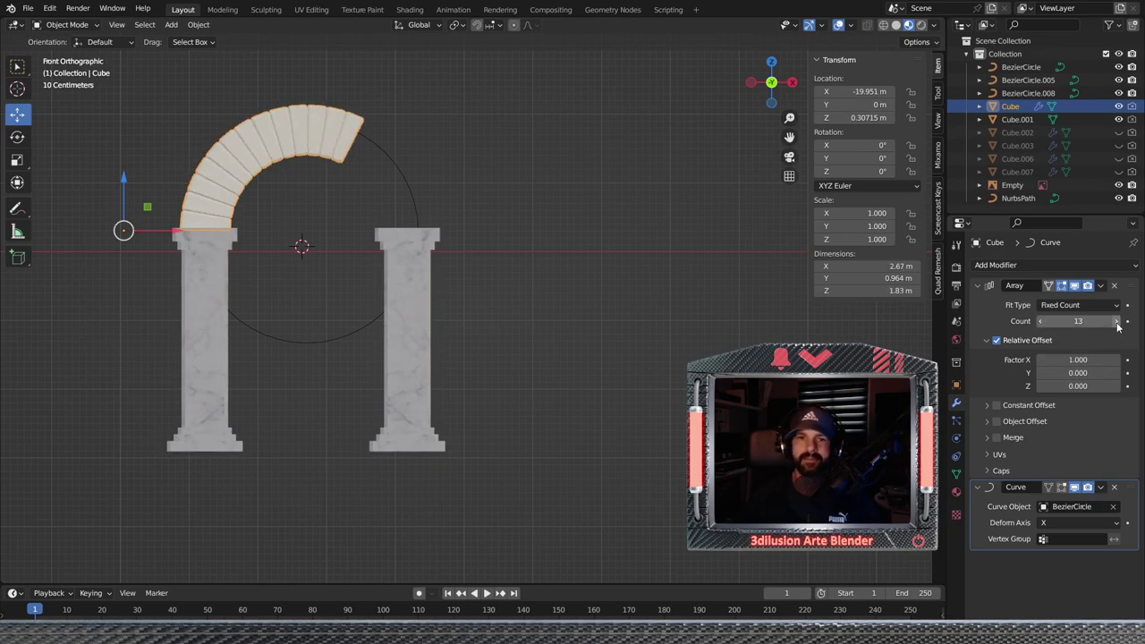
{"action": "left_click", "coordinate": [1117, 322]}
{"action": "left_click", "coordinate": [1117, 321]}
{"action": "left_click", "coordinate": [1117, 321]}
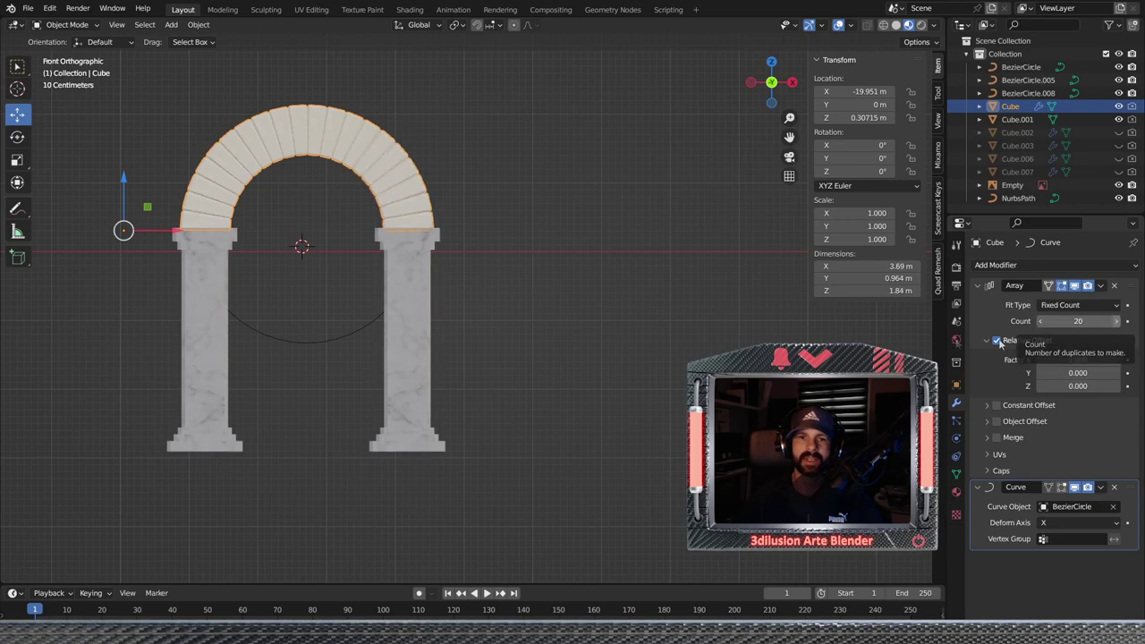
{"action": "left_click", "coordinate": [773, 309]}
{"action": "scroll", "coordinate": [499, 362], "scroll_direction": "down", "scroll_amount": 2}
{"action": "middle_click_drag", "start_coordinate": [500, 366], "coordinate": [400, 346]}
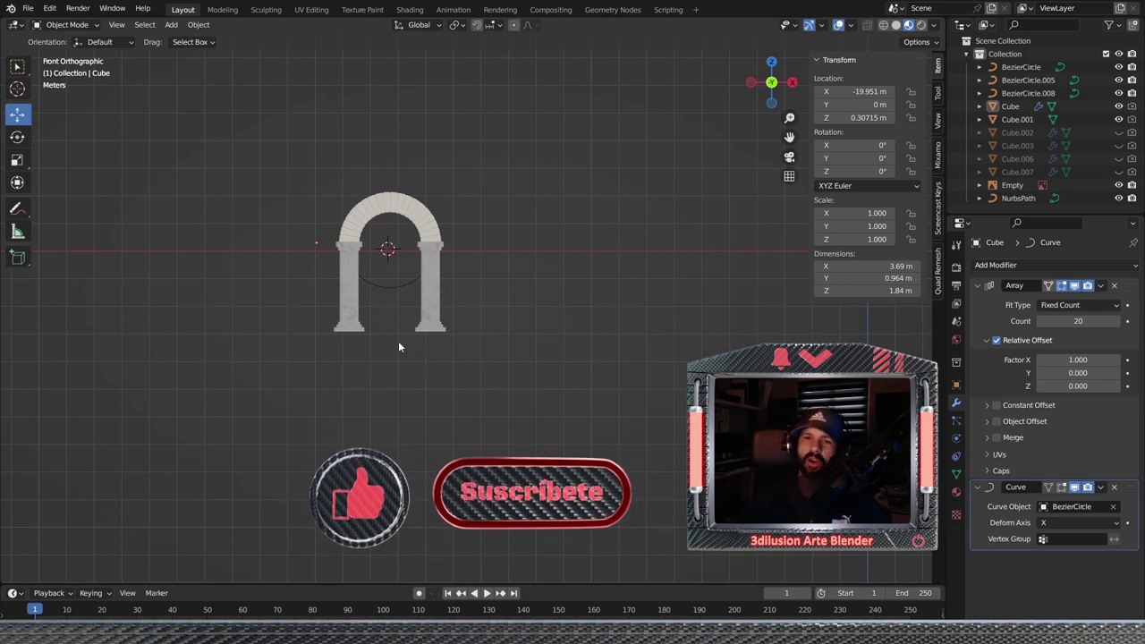
{"action": "scroll", "coordinate": [424, 353], "scroll_direction": "up", "scroll_amount": 1}
{"action": "scroll", "coordinate": [341, 338], "scroll_direction": "up", "scroll_amount": 2}
{"action": "mouse_move", "coordinate": [341, 338]}
{"action": "middle_mouse_down", "text": "shift"}
{"action": "mouse_move", "coordinate": [431, 374]}
{"action": "mouse_move", "coordinate": [420, 378]}
{"action": "middle_mouse_up", "text": "shift"}
{"action": "left_click", "coordinate": [17, 209]}
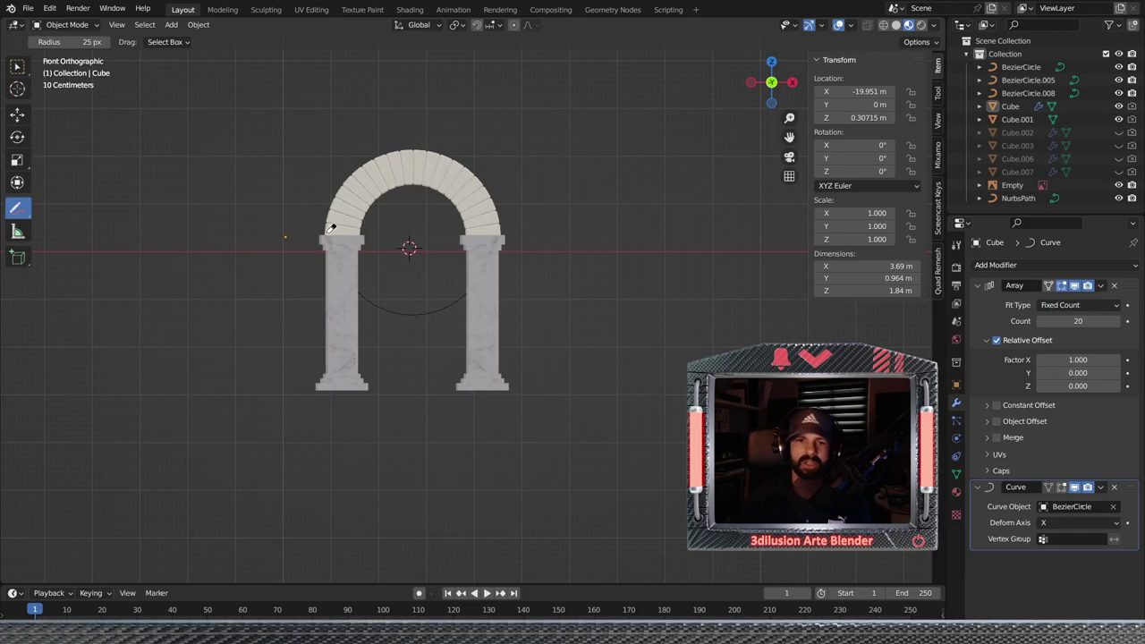
{"action": "left_click", "coordinate": [28, 212]}
{"action": "left_click", "coordinate": [76, 213]}
{"action": "mouse_move", "coordinate": [324, 233]}
{"action": "left_mouse_down"}
{"action": "mouse_move", "coordinate": [400, 105]}
{"action": "mouse_move", "coordinate": [470, 144]}
{"action": "mouse_move", "coordinate": [499, 230]}
{"action": "left_mouse_up"}
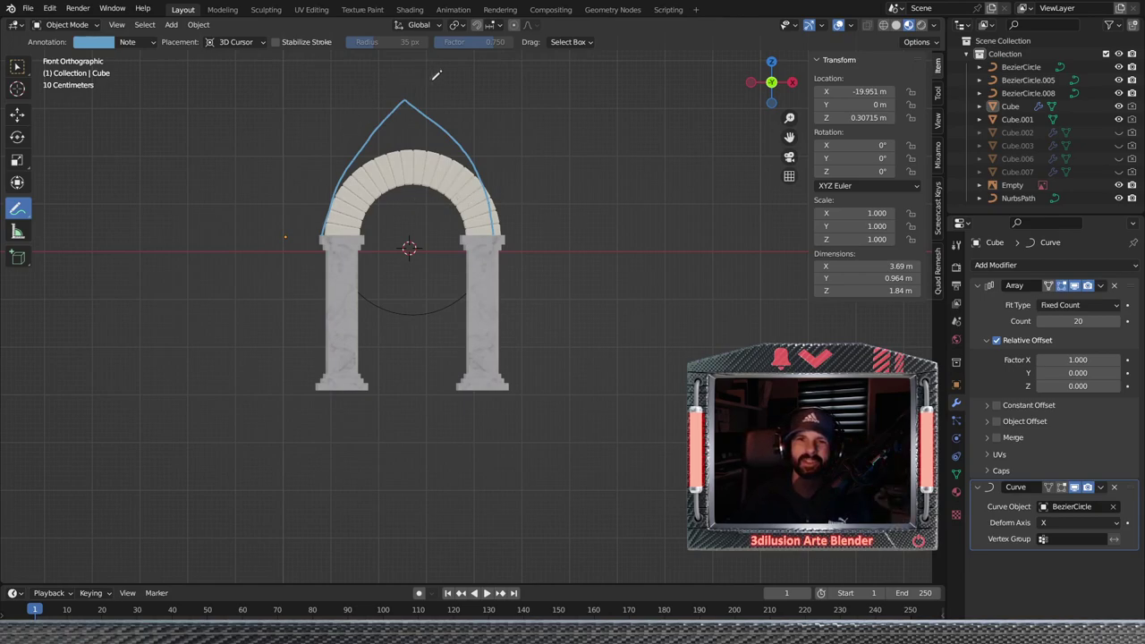
{"action": "left_click", "coordinate": [15, 212]}
{"action": "left_click_drag", "start_coordinate": [399, 94], "coordinate": [470, 168]}
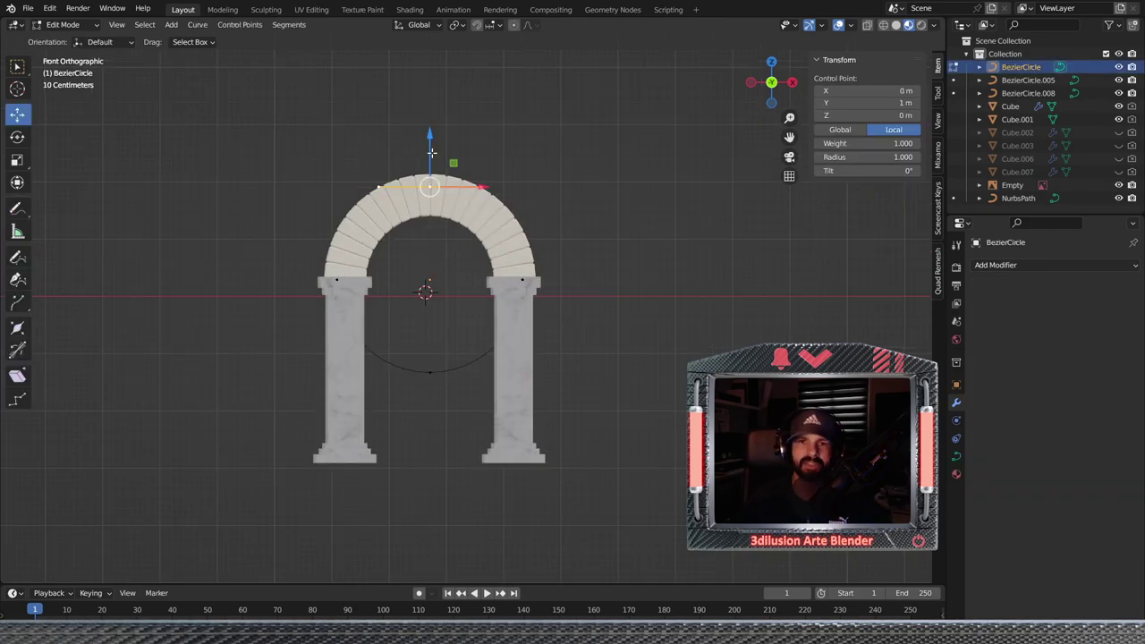
Raise the circle's top control point and scale its handles to 0.383 for a pointed peak
{"action": "left_click_drag", "start_coordinate": [431, 154], "coordinate": [435, 109]}
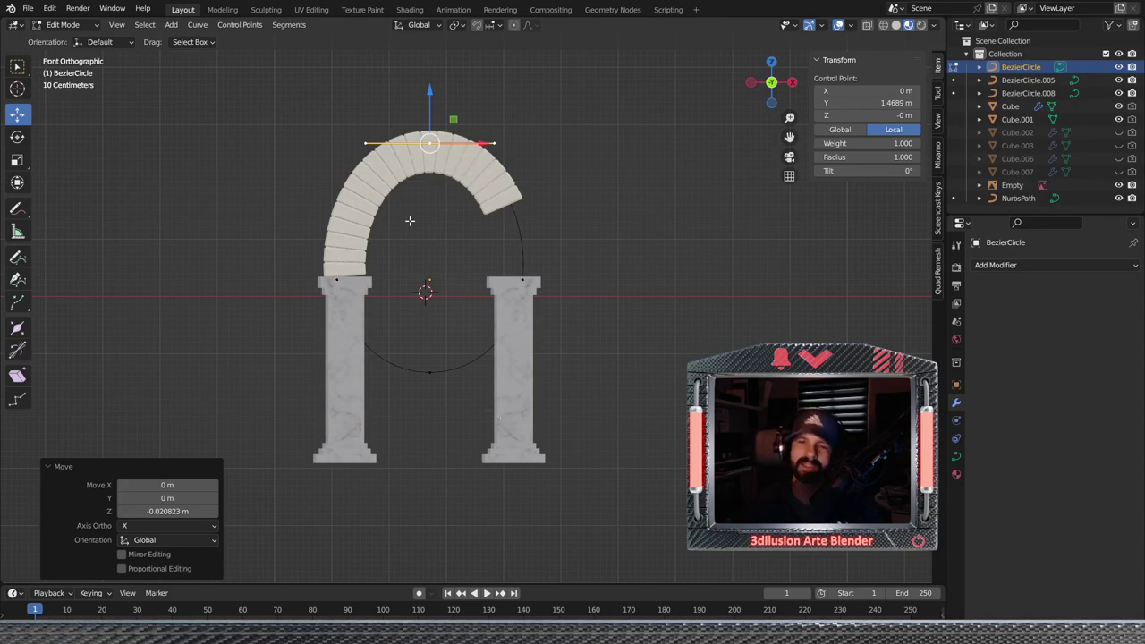
{"action": "left_click", "coordinate": [494, 143]}
{"action": "left_click", "coordinate": [366, 144], "text": "shift"}
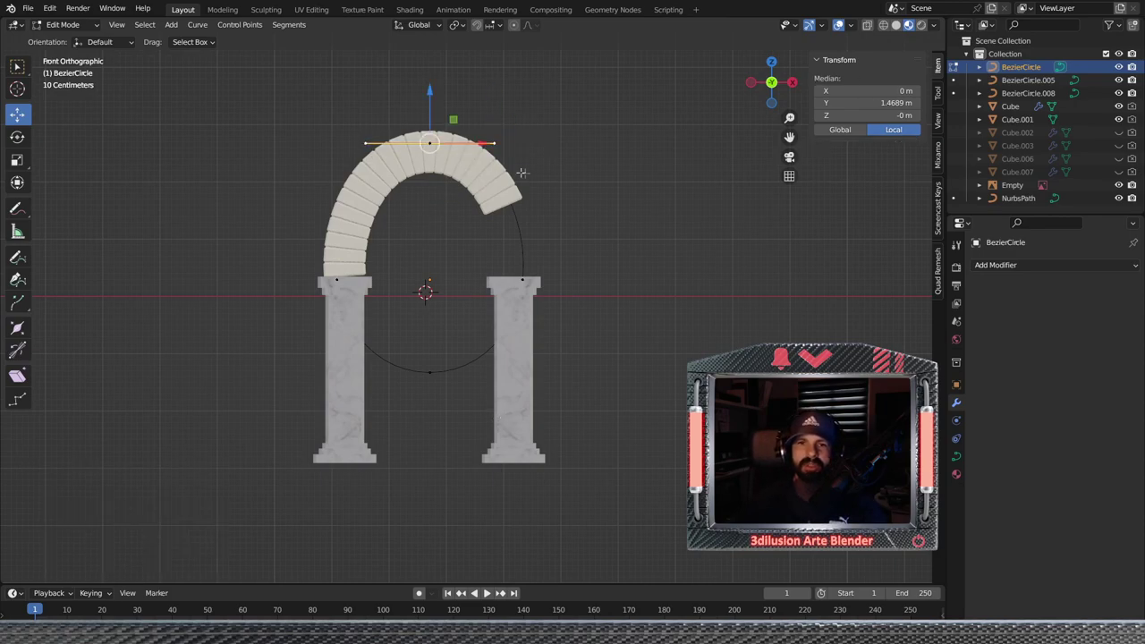
{"action": "key", "text": "shift+s"}
{"action": "left_click", "coordinate": [580, 242]}
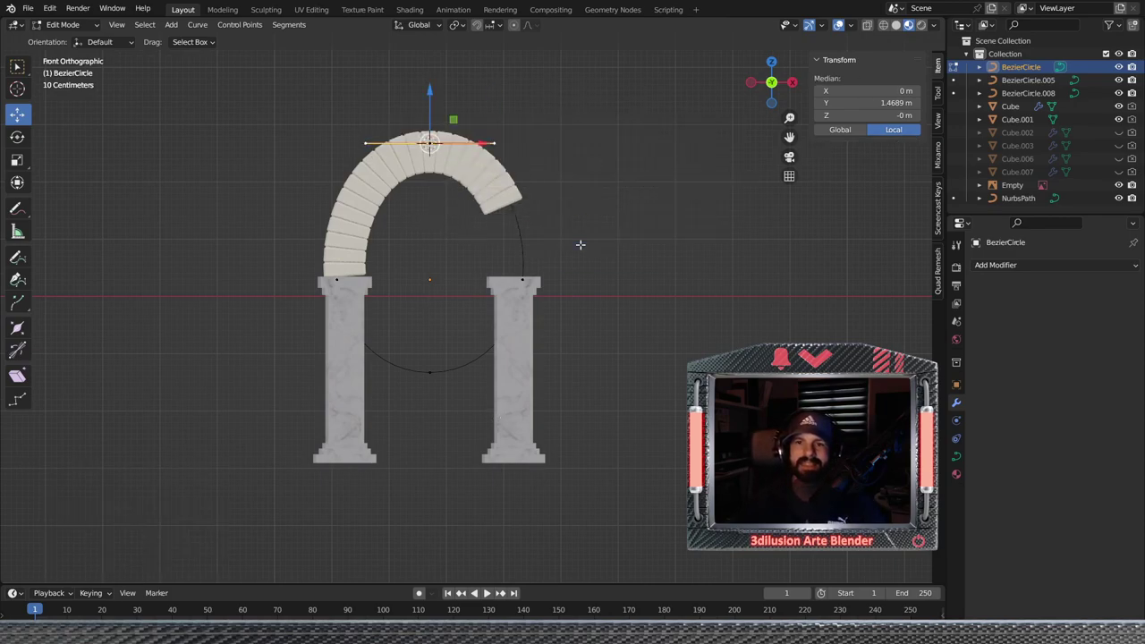
{"action": "key", "text": "s"}
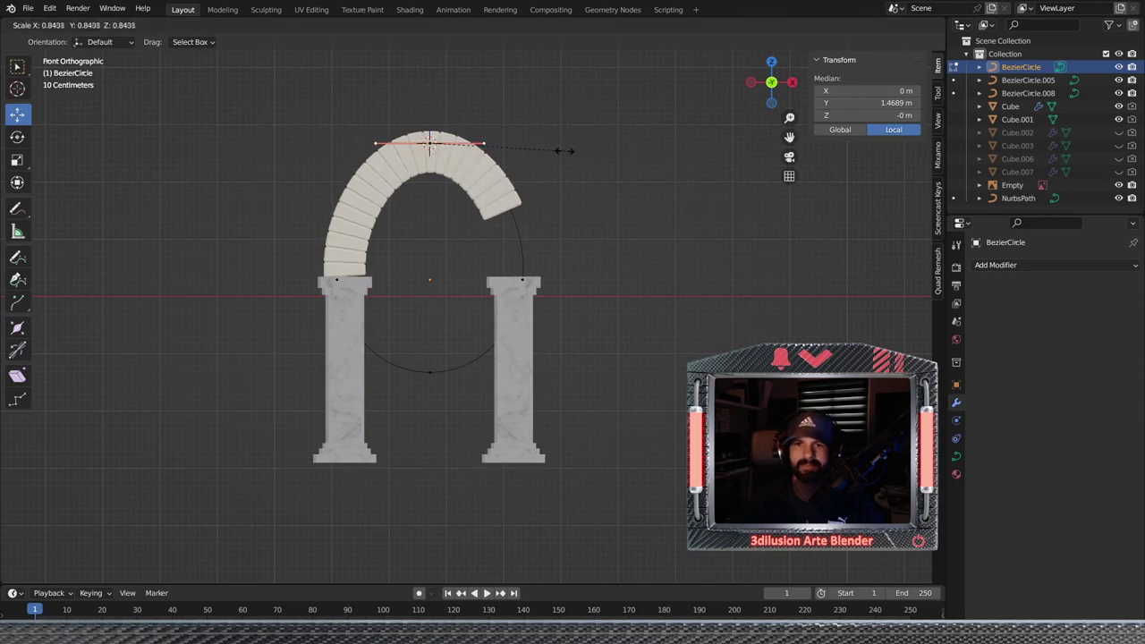
{"action": "left_click", "coordinate": [492, 149]}
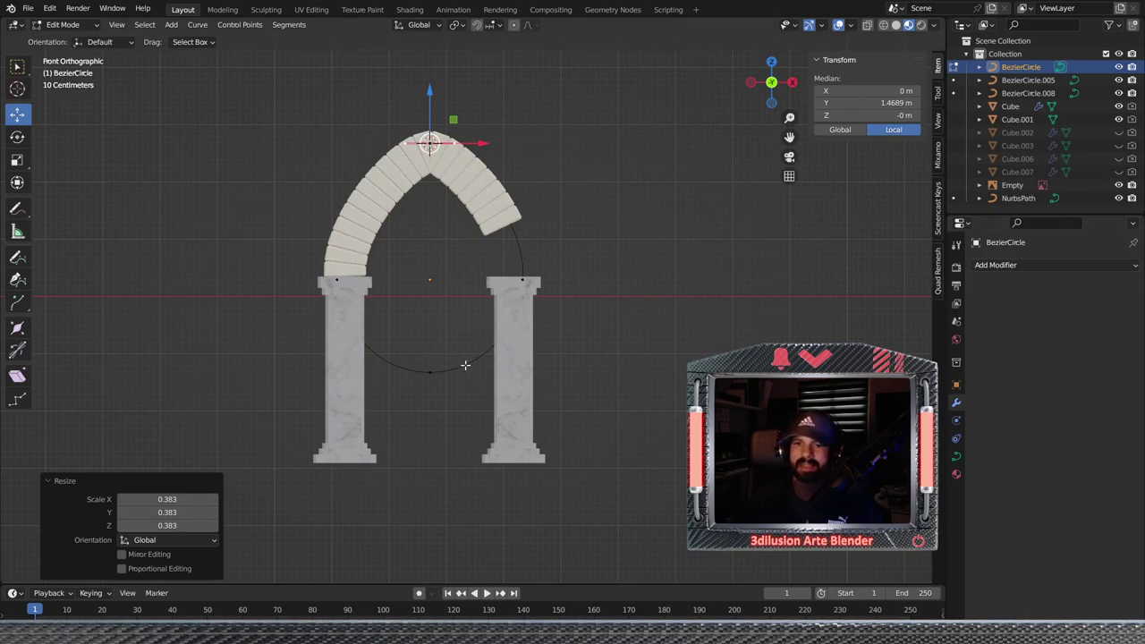
{"action": "key", "text": "Tab"}
{"action": "left_click", "coordinate": [480, 228]}
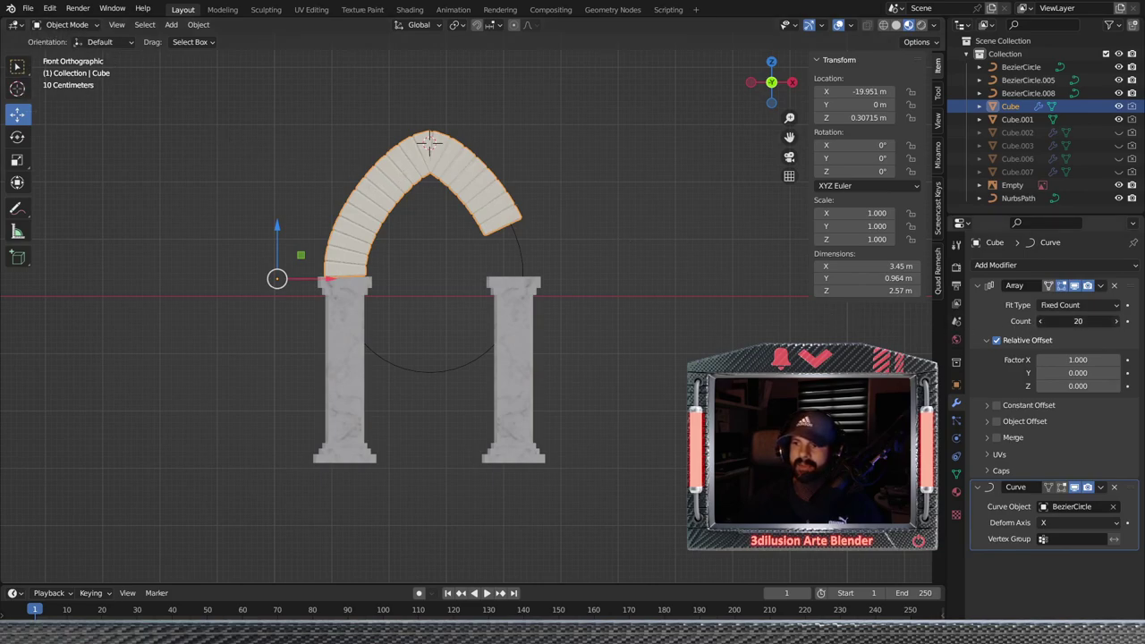
Raise the Array count to 24 and lower the arch onto the pillar tops
{"action": "left_click", "coordinate": [1117, 322]}
{"action": "left_click", "coordinate": [1117, 322]}
{"action": "left_click", "coordinate": [1117, 322]}
{"action": "left_click", "coordinate": [1117, 322]}
{"action": "left_click", "coordinate": [639, 332]}
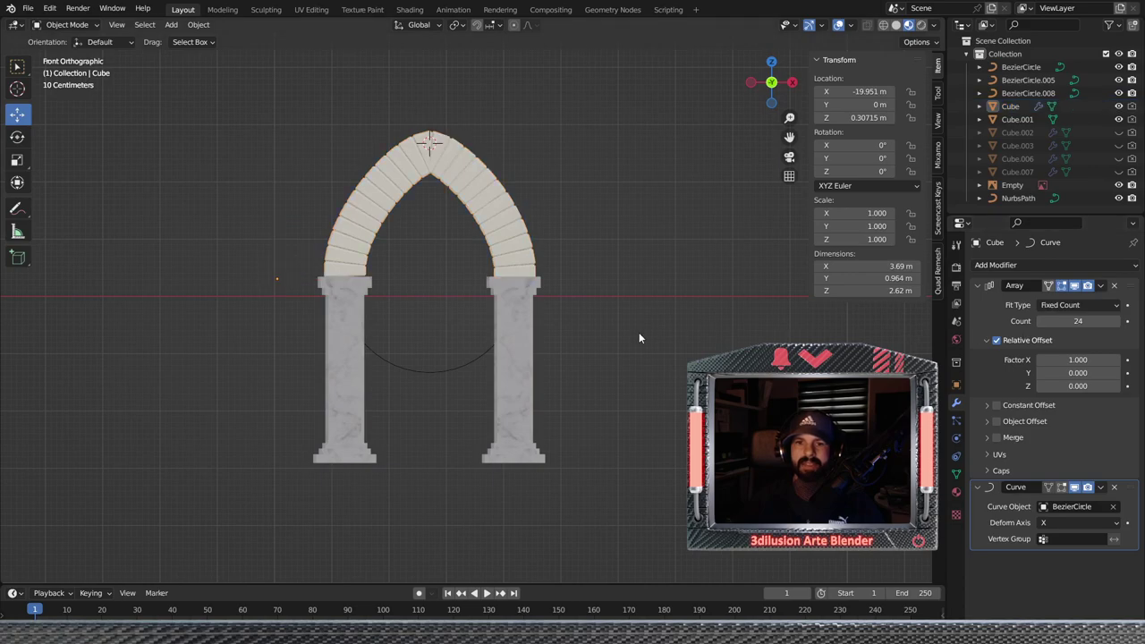
{"action": "scroll", "coordinate": [639, 332], "scroll_direction": "down", "scroll_amount": 1}
{"action": "left_click", "coordinate": [377, 283]}
{"action": "left_click_drag", "start_coordinate": [313, 239], "coordinate": [316, 243]}
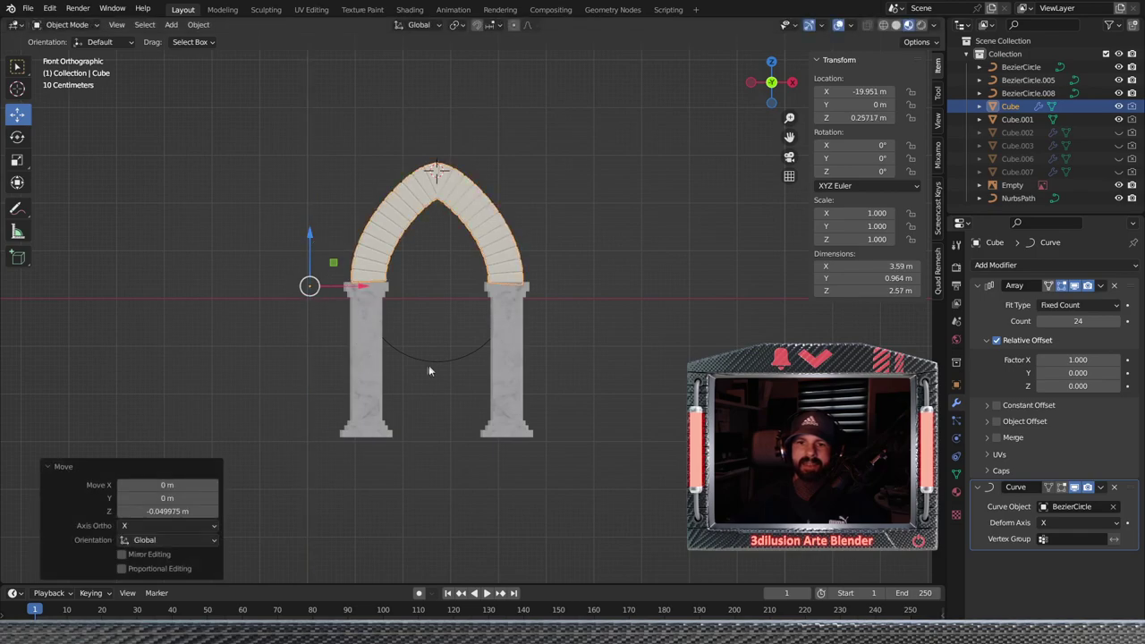
Lower the Bezier circle to Z 0.191 m so the arch sits on the pillars
{"action": "left_click", "coordinate": [432, 364]}
{"action": "mouse_move", "coordinate": [429, 243]}
{"action": "left_mouse_down"}
{"action": "mouse_move", "coordinate": [433, 328]}
{"action": "mouse_move", "coordinate": [436, 246]}
{"action": "left_mouse_up"}
{"action": "left_click", "coordinate": [629, 311]}
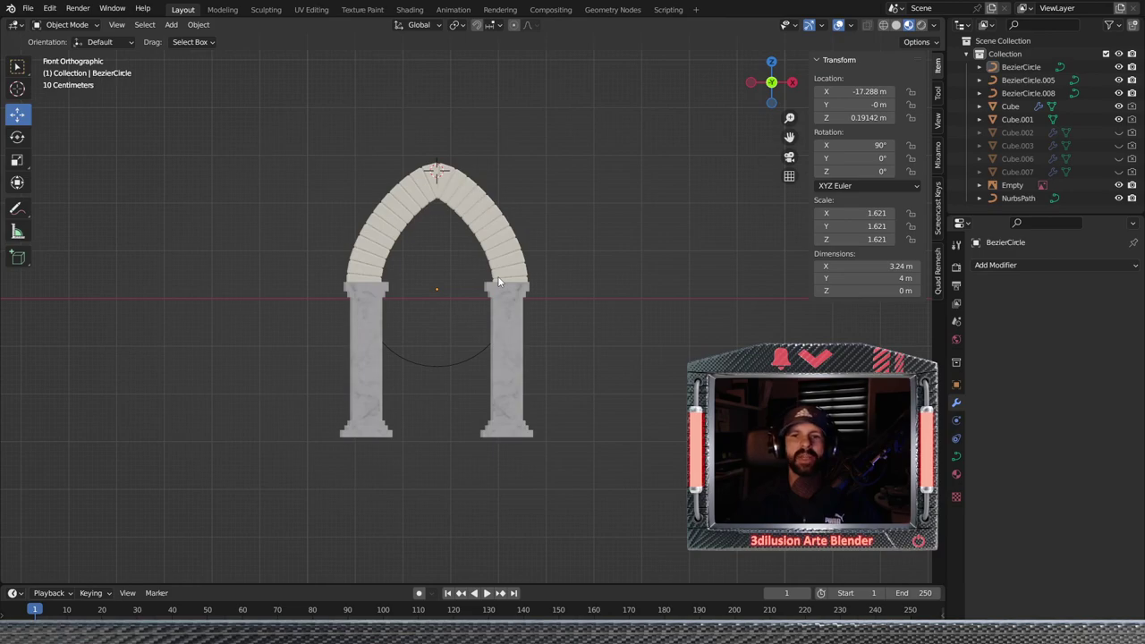
Switch annotation to freehand drawing and sketch a loop around the pointed arch
{"action": "left_click_drag", "start_coordinate": [17, 207], "coordinate": [67, 256]}
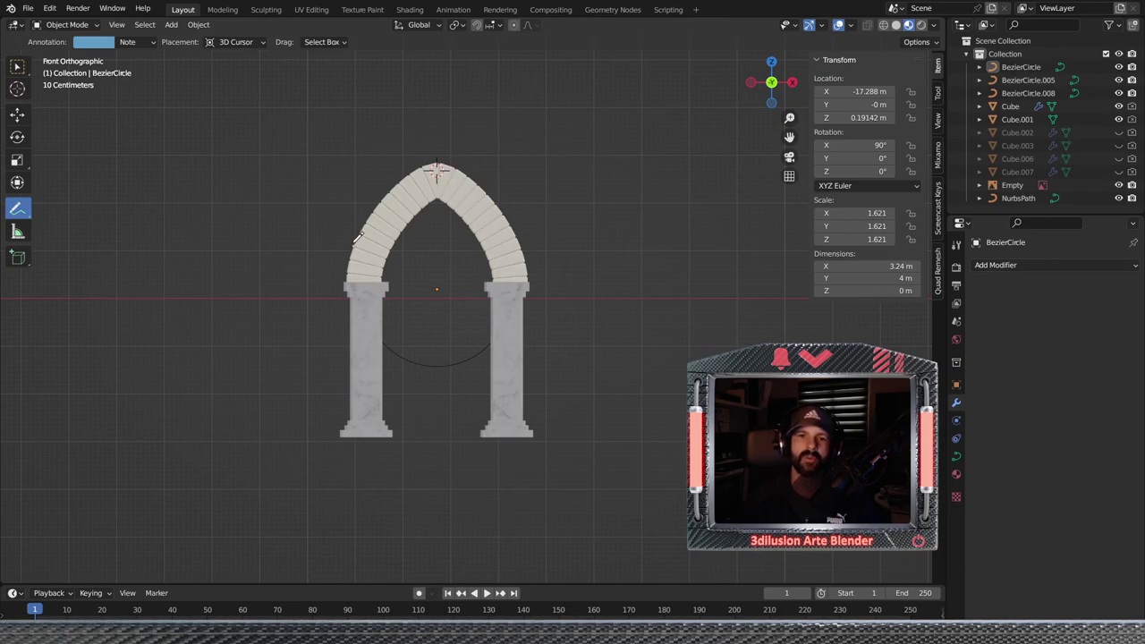
{"action": "left_click_drag", "start_coordinate": [349, 219], "coordinate": [347, 185]}
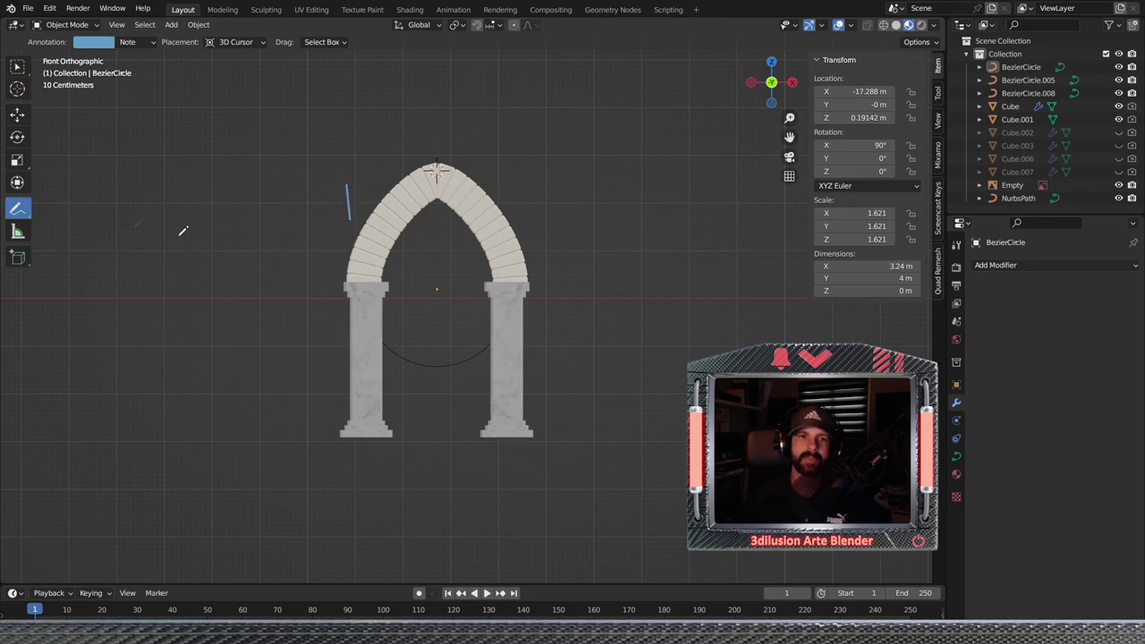
{"action": "key", "text": "ctrl+z"}
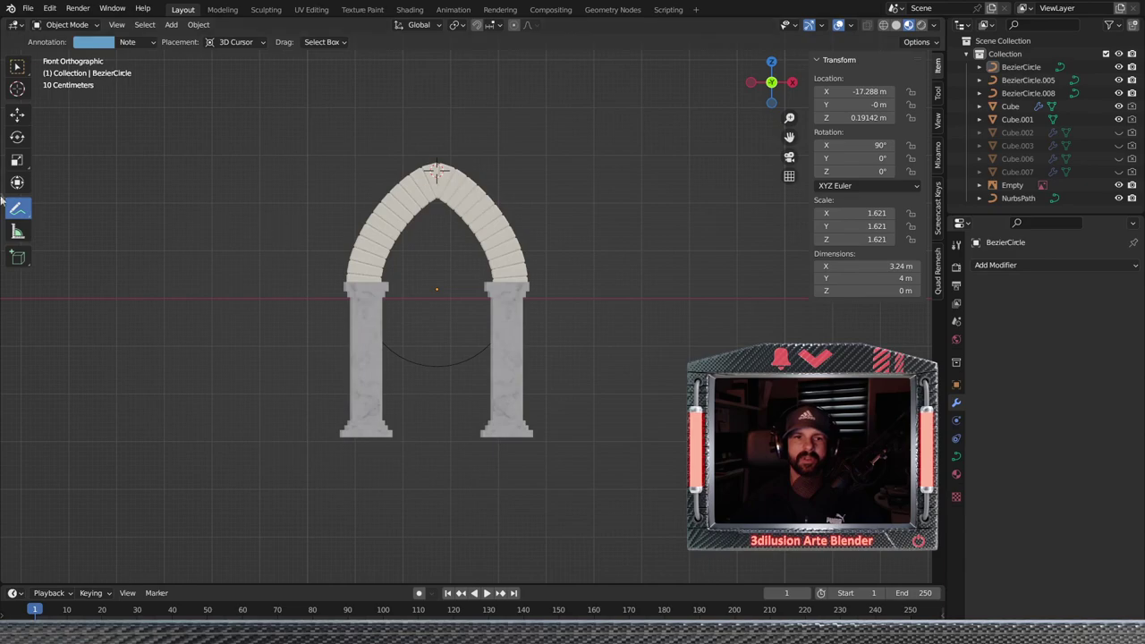
{"action": "left_click", "coordinate": [16, 208]}
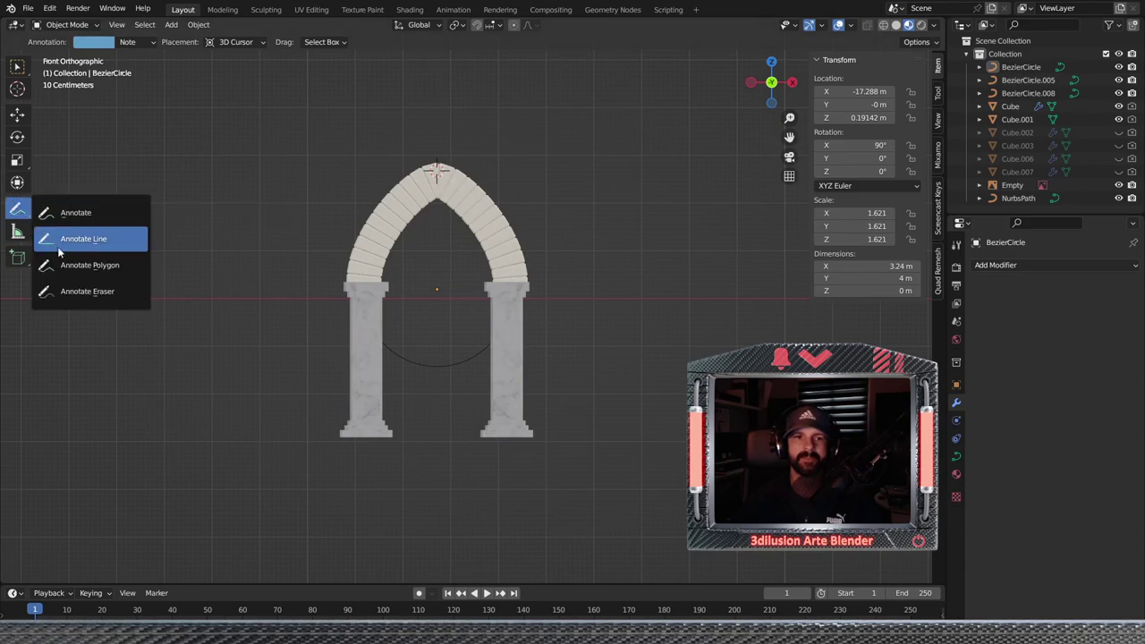
{"action": "left_click", "coordinate": [72, 215]}
{"action": "mouse_move", "coordinate": [369, 273]}
{"action": "left_mouse_down"}
{"action": "mouse_move", "coordinate": [465, 105]}
{"action": "mouse_move", "coordinate": [528, 269]}
{"action": "left_mouse_up"}
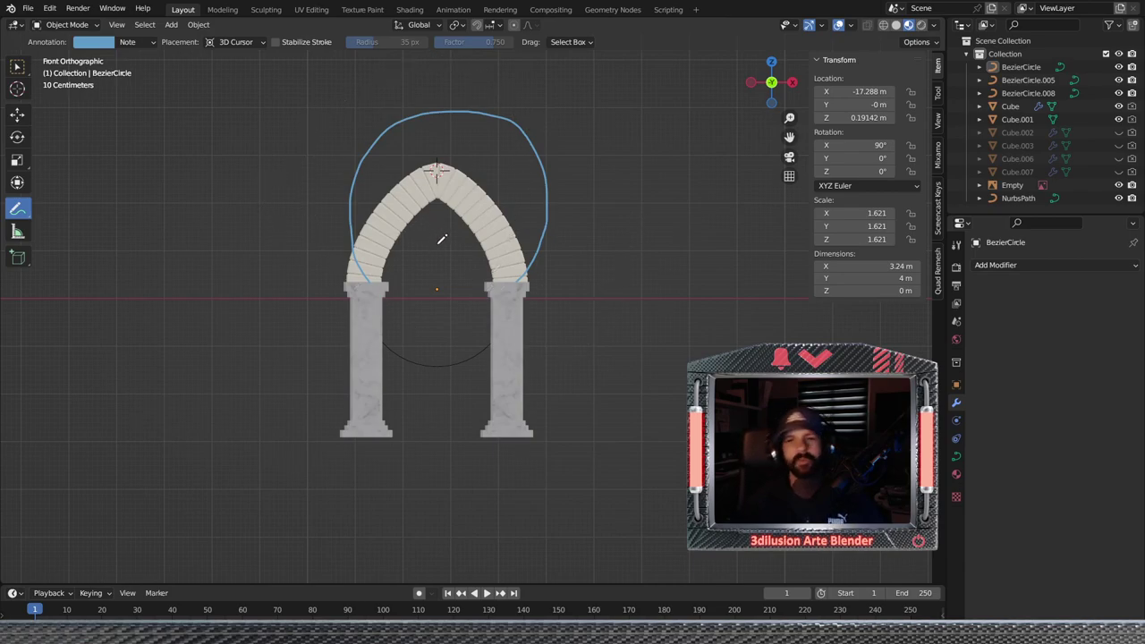
In Edit Mode, place the 3D cursor in the empty space right of the arch
{"action": "middle_click_drag", "start_coordinate": [440, 336], "coordinate": [473, 257], "text": "shift"}
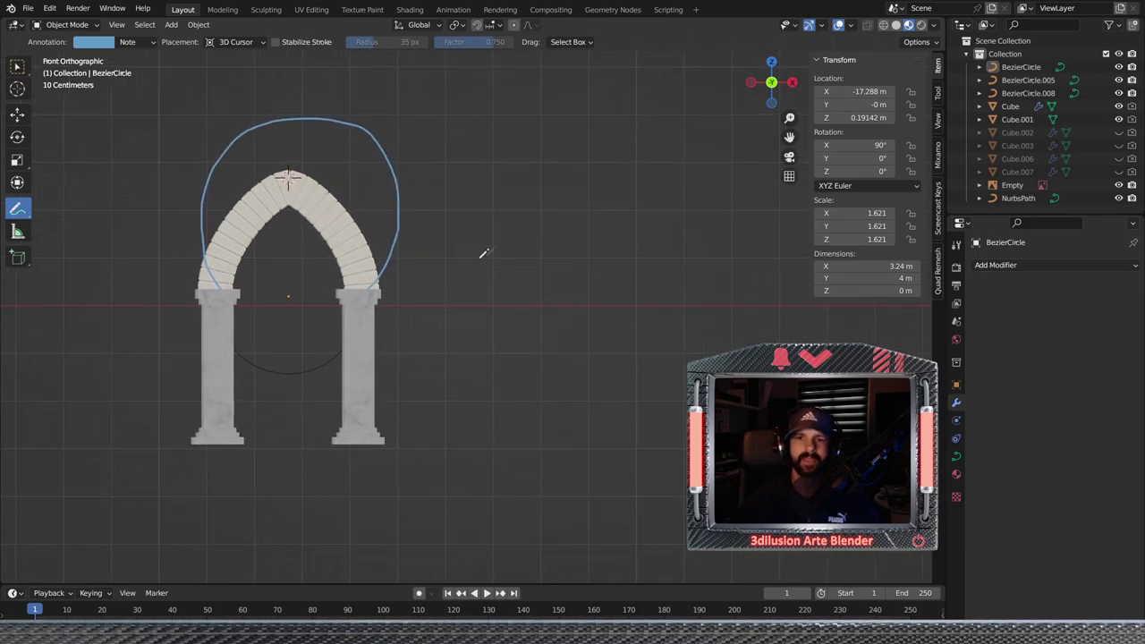
{"action": "key", "text": "Tab"}
{"action": "right_click", "coordinate": [511, 232], "text": "shift"}
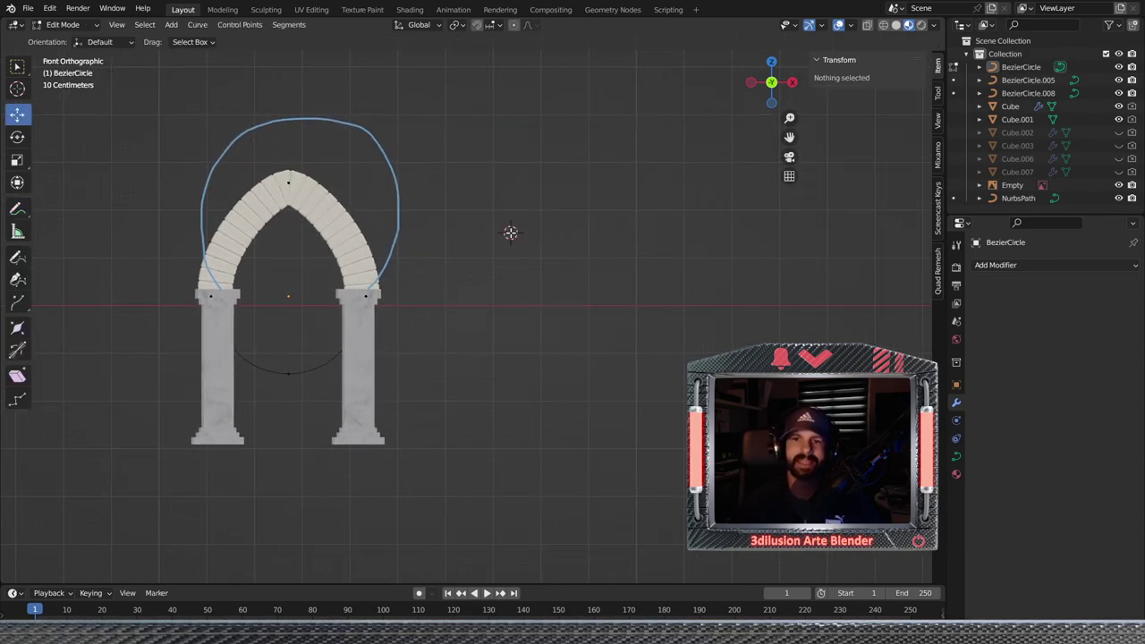
{"action": "middle_click_drag", "start_coordinate": [534, 246], "coordinate": [506, 251], "text": "shift"}
{"action": "right_click", "coordinate": [517, 232], "text": "shift"}
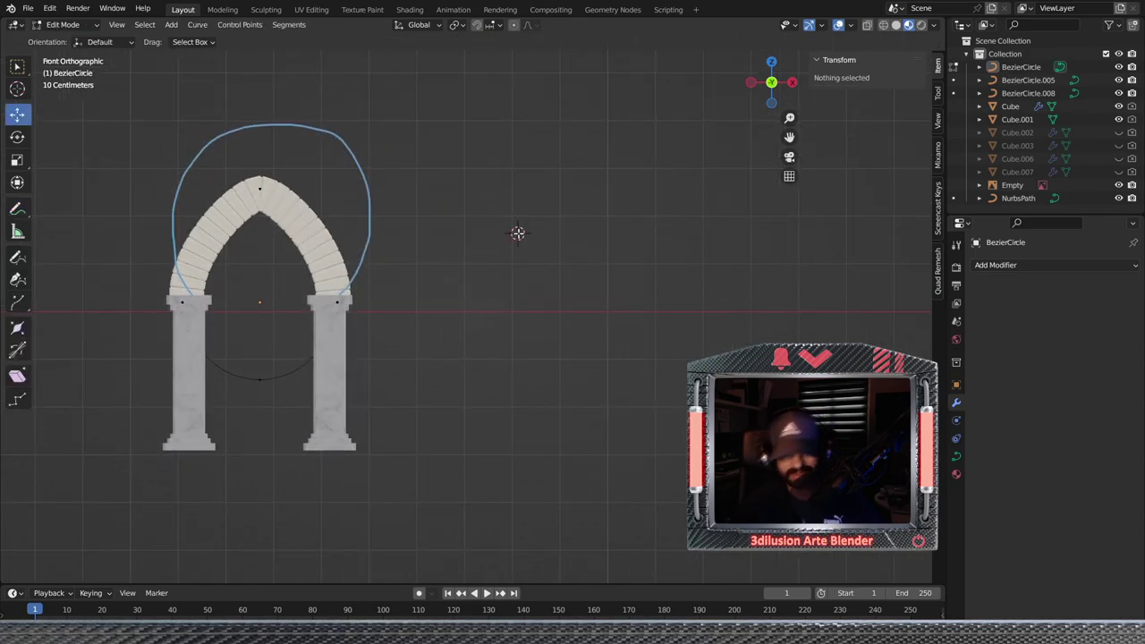
{"action": "key", "text": "shift+a"}
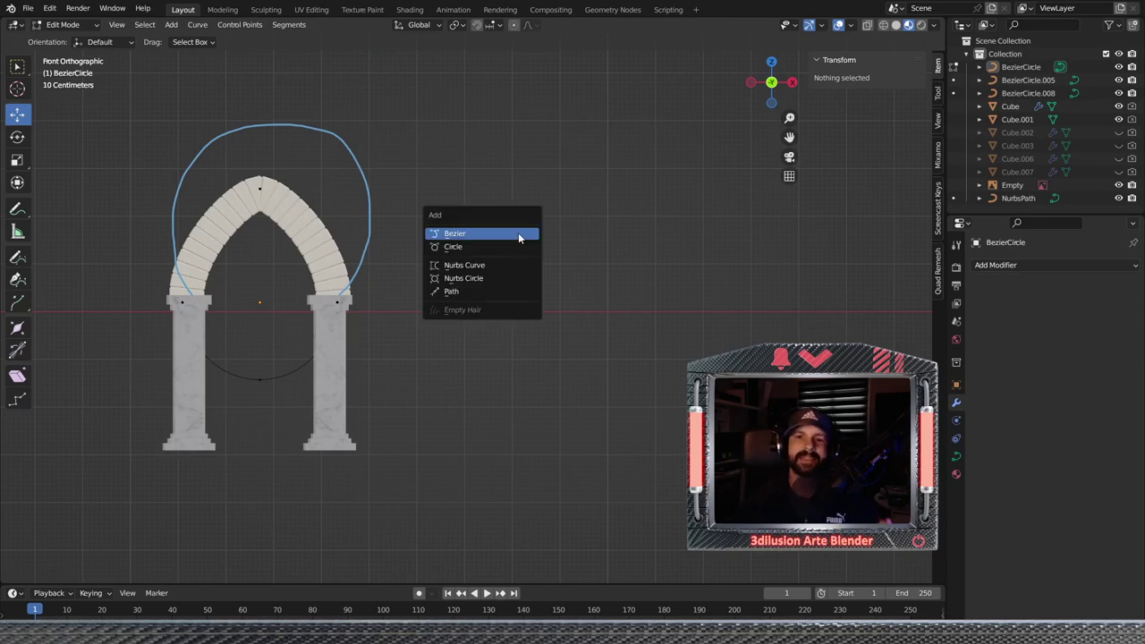
{"action": "key", "text": "Escape"}
{"action": "key", "text": "Tab"}
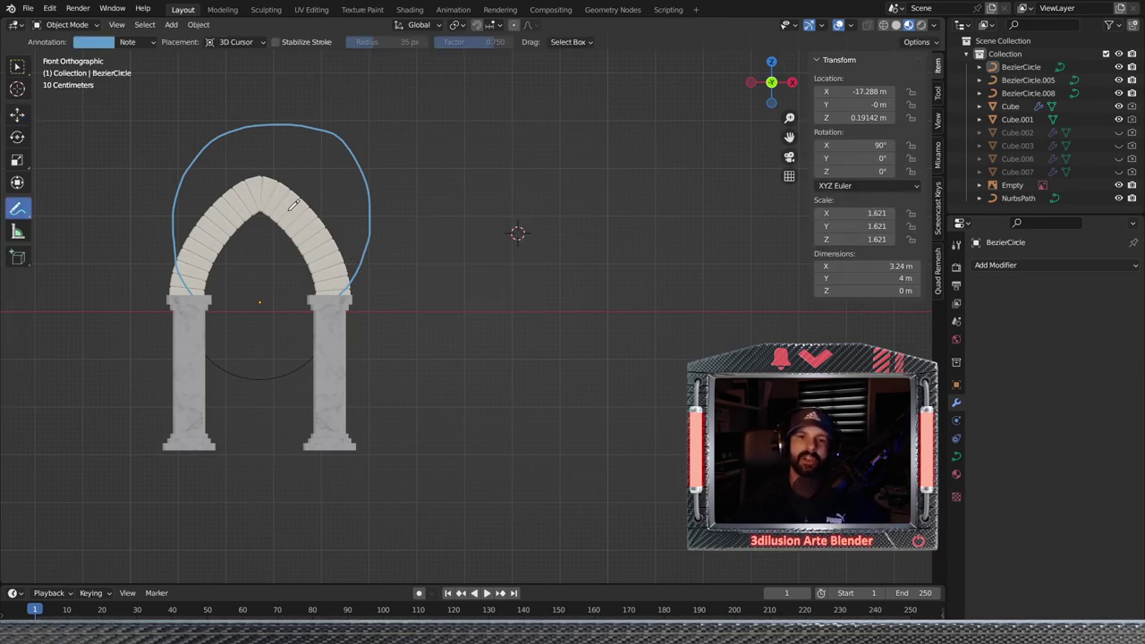
{"action": "key", "text": "shift+a"}
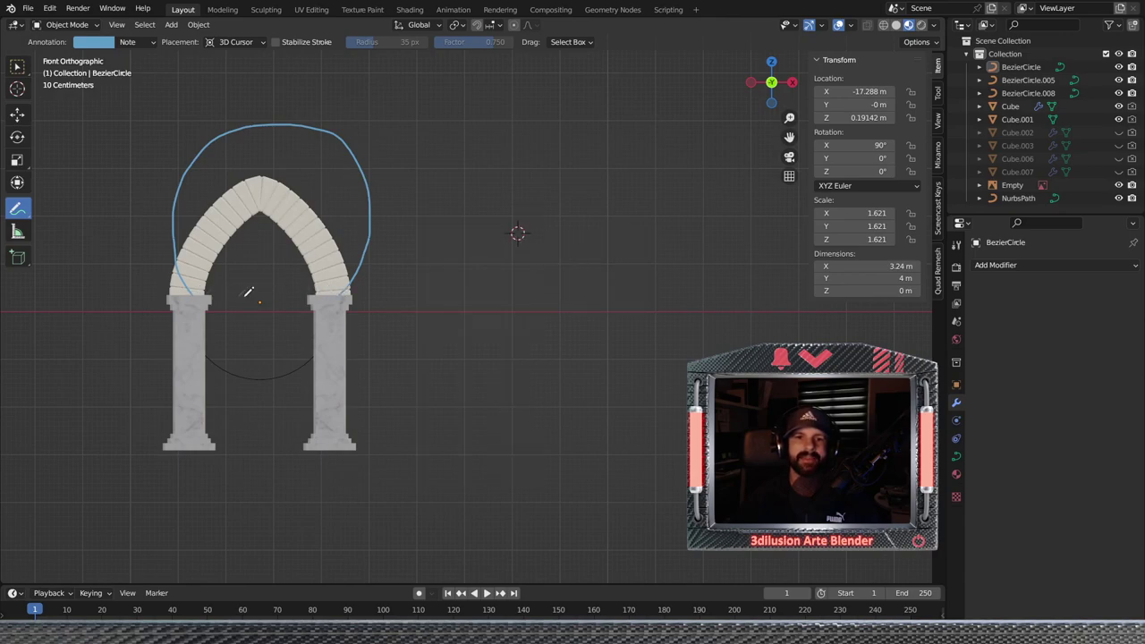
Sketch a rounded dome outline with a closing base line to the right of the arch
{"action": "middle_click_drag", "start_coordinate": [511, 247], "coordinate": [465, 263], "text": "shift"}
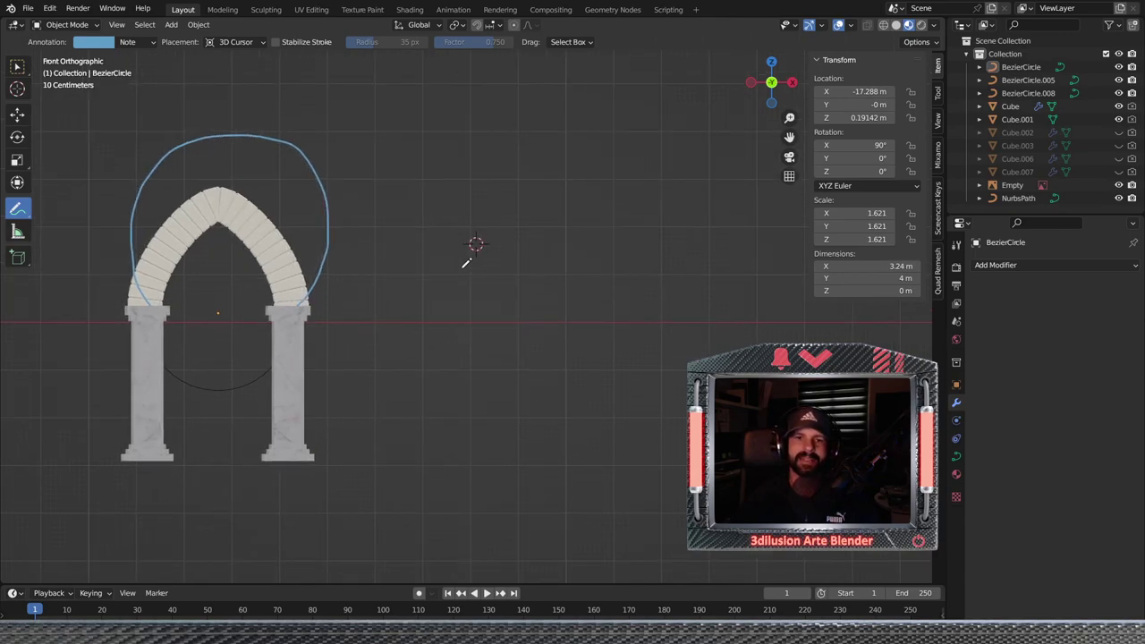
{"action": "mouse_move", "coordinate": [473, 309]}
{"action": "left_mouse_down"}
{"action": "mouse_move", "coordinate": [455, 243]}
{"action": "mouse_move", "coordinate": [464, 174]}
{"action": "mouse_move", "coordinate": [521, 114]}
{"action": "mouse_move", "coordinate": [583, 109]}
{"action": "mouse_move", "coordinate": [654, 132]}
{"action": "mouse_move", "coordinate": [676, 183]}
{"action": "mouse_move", "coordinate": [677, 255]}
{"action": "left_mouse_up"}
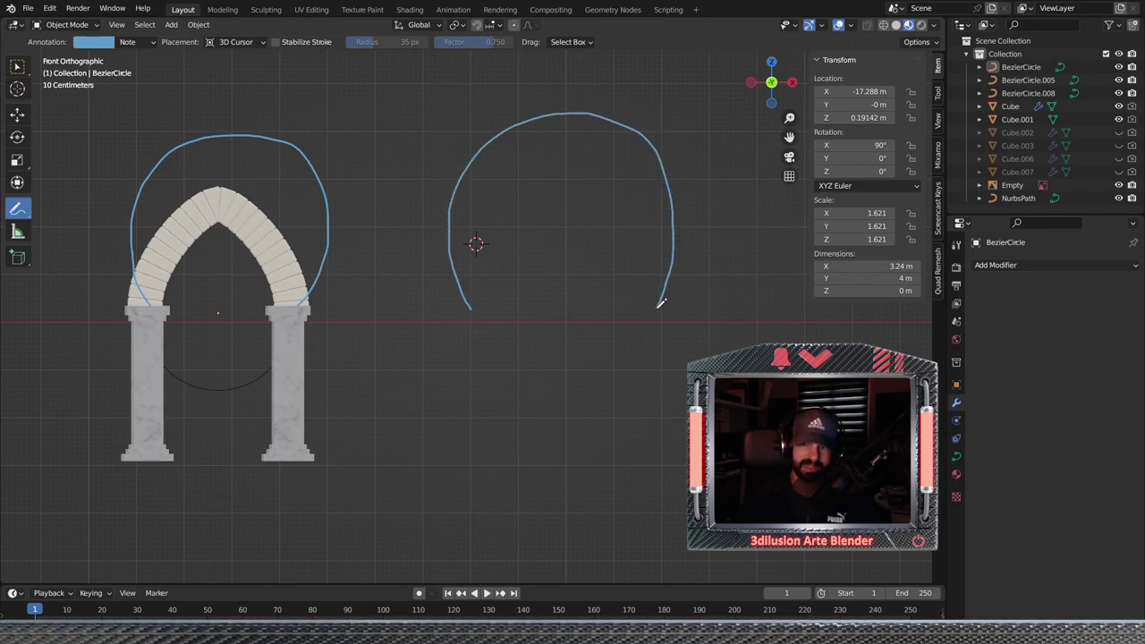
{"action": "left_click_drag", "start_coordinate": [470, 305], "coordinate": [668, 302]}
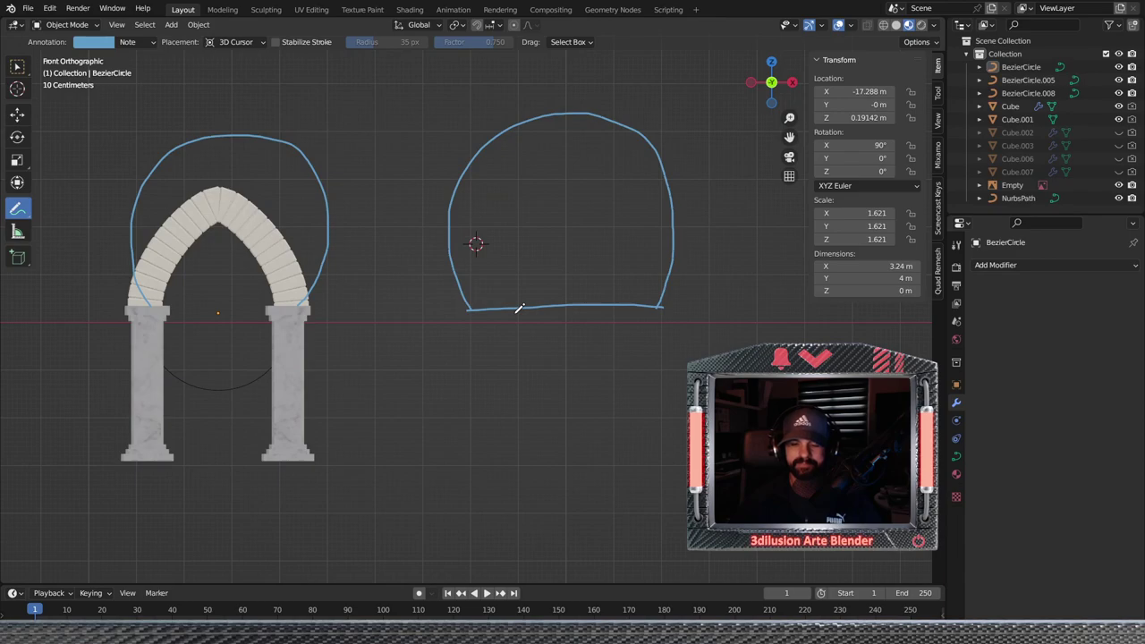
Sketch a triangle over the same base, then erase all annotation strokes
{"action": "left_click_drag", "start_coordinate": [492, 285], "coordinate": [549, 224]}
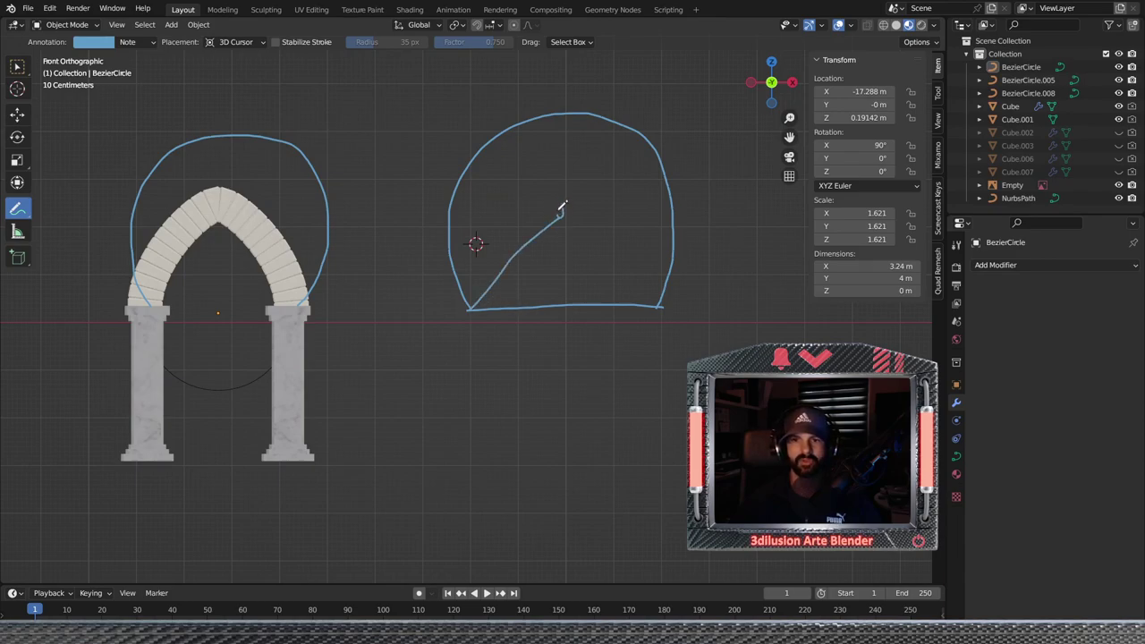
{"action": "left_click_drag", "start_coordinate": [562, 210], "coordinate": [663, 301]}
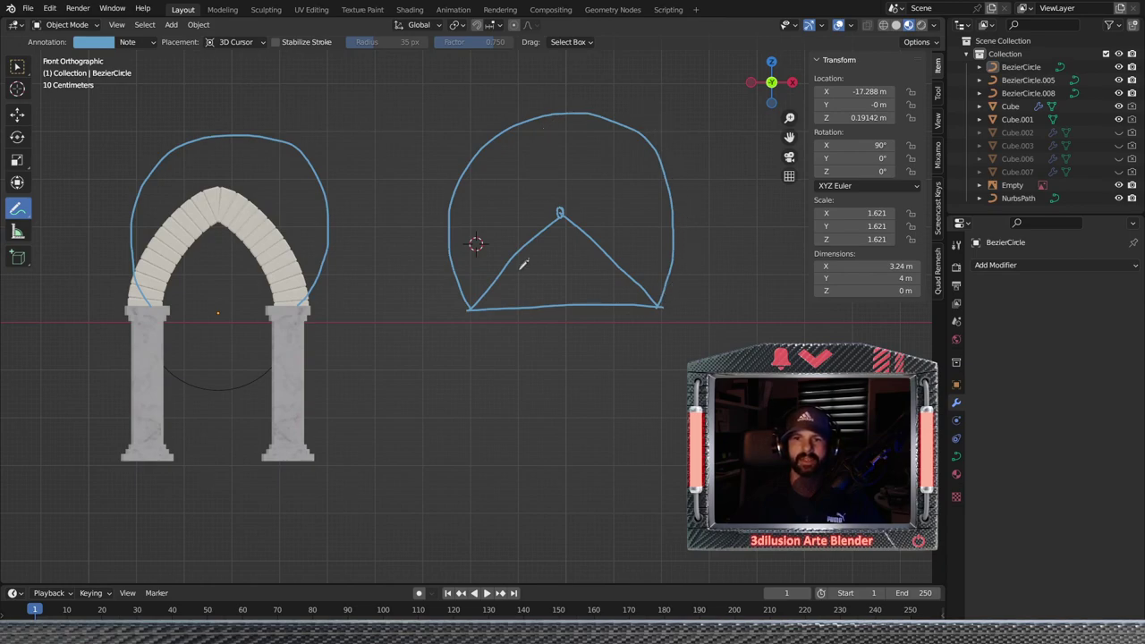
{"action": "left_click_drag", "start_coordinate": [468, 310], "coordinate": [561, 211]}
{"action": "left_click_drag", "start_coordinate": [487, 309], "coordinate": [642, 307]}
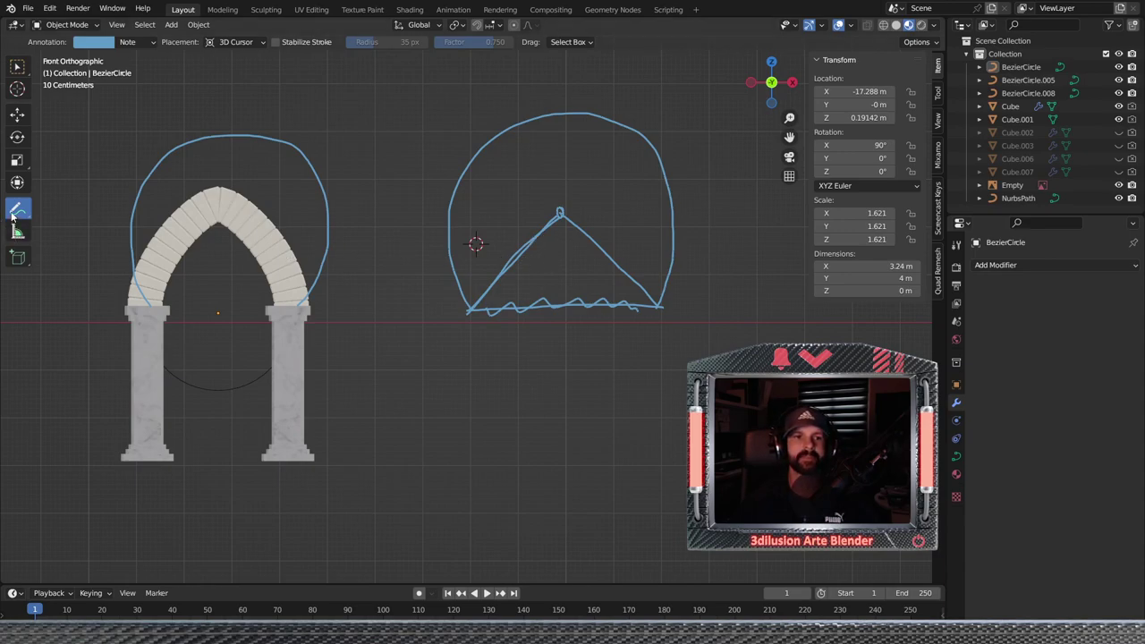
{"action": "left_click_drag", "start_coordinate": [12, 215], "coordinate": [90, 289]}
{"action": "key", "text": "shift+a"}
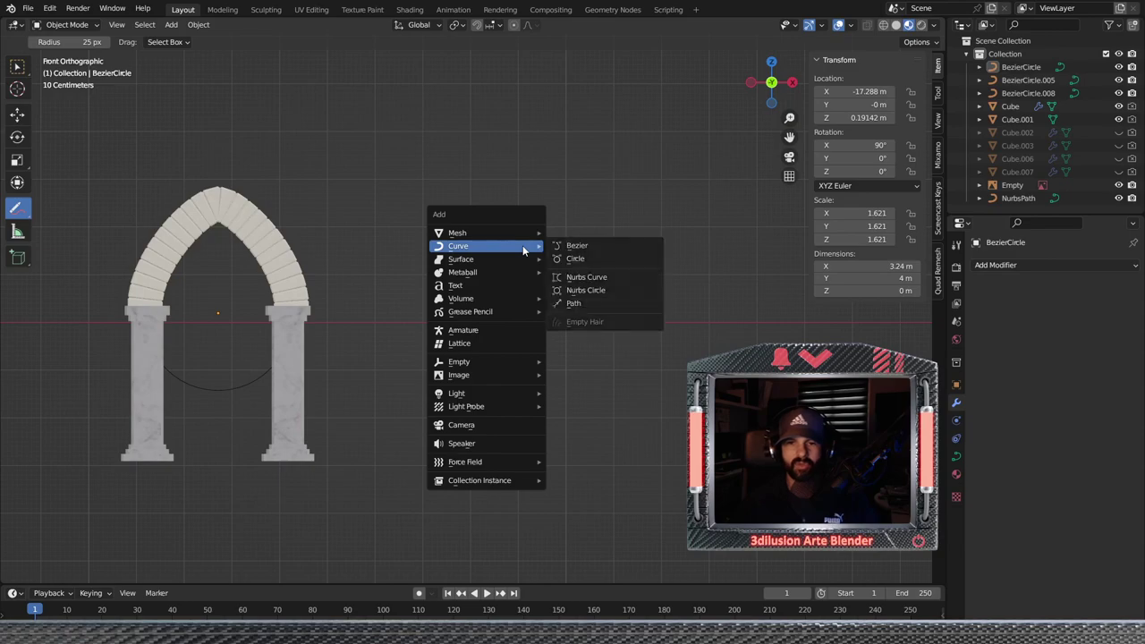
{"action": "mouse_move", "coordinate": [457, 232]}
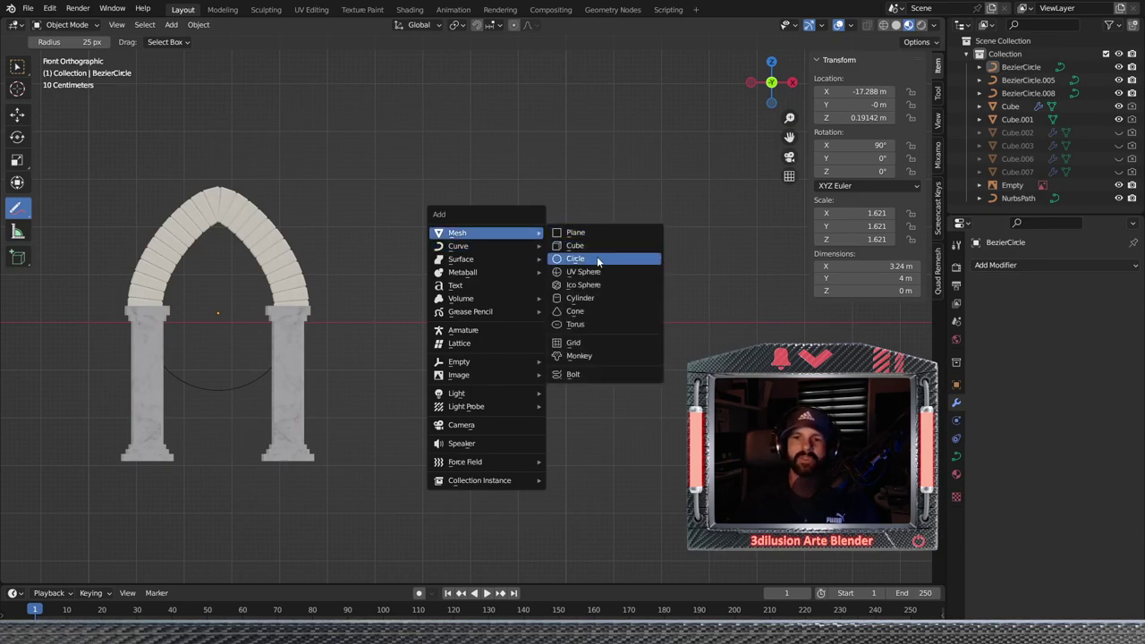
Add a mesh Circle at the 3D cursor and scale it up by 1.659
{"action": "left_click", "coordinate": [598, 260]}
{"action": "key", "text": "s"}
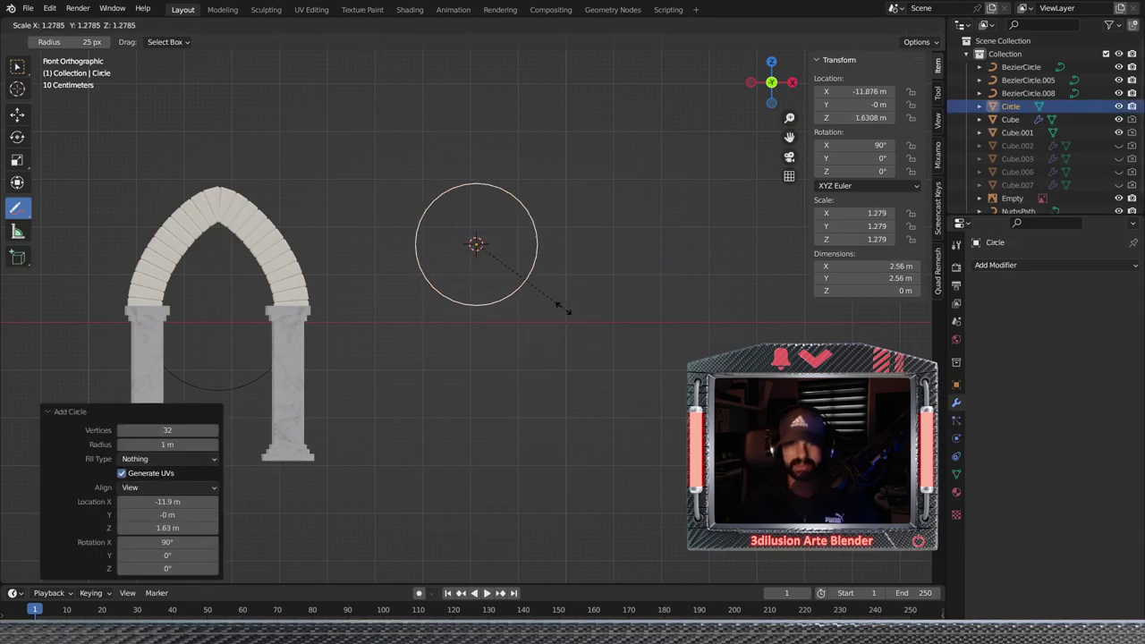
{"action": "left_click", "coordinate": [591, 322]}
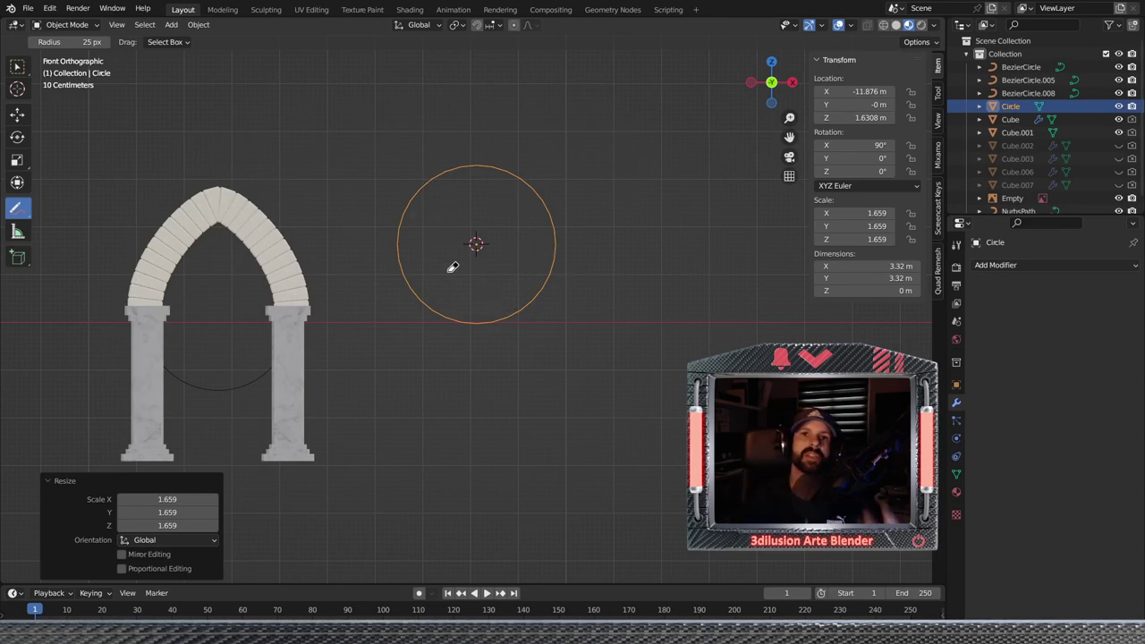
{"action": "scroll", "coordinate": [454, 273], "scroll_direction": "up", "scroll_amount": 1}
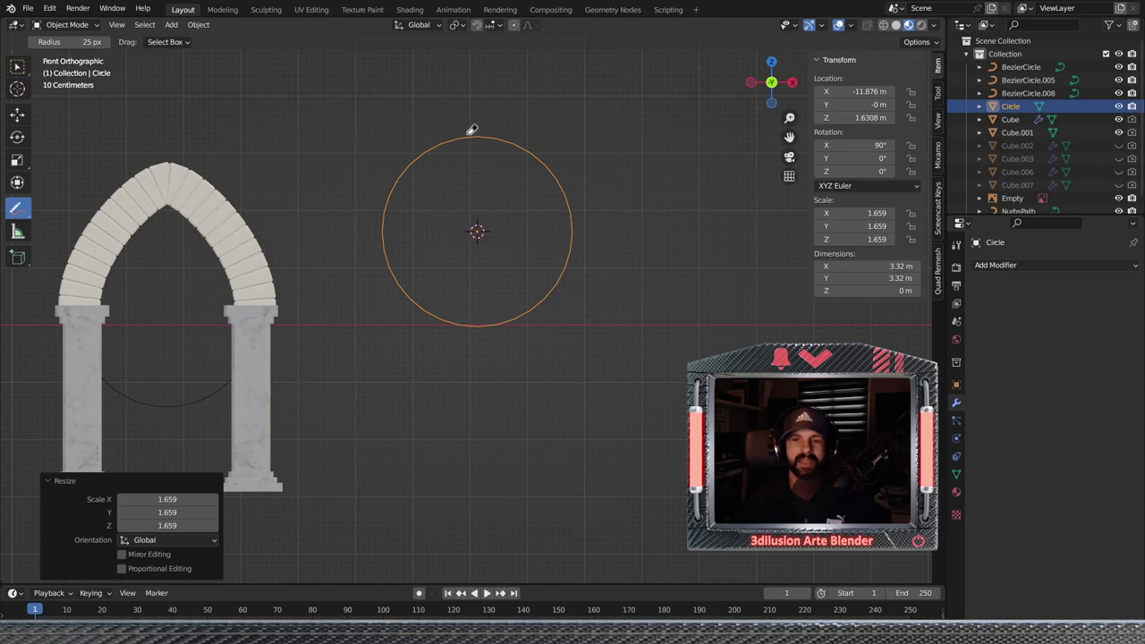
Fill the circle with a face and select its matching left and right side vertices
{"action": "key", "text": "Tab"}
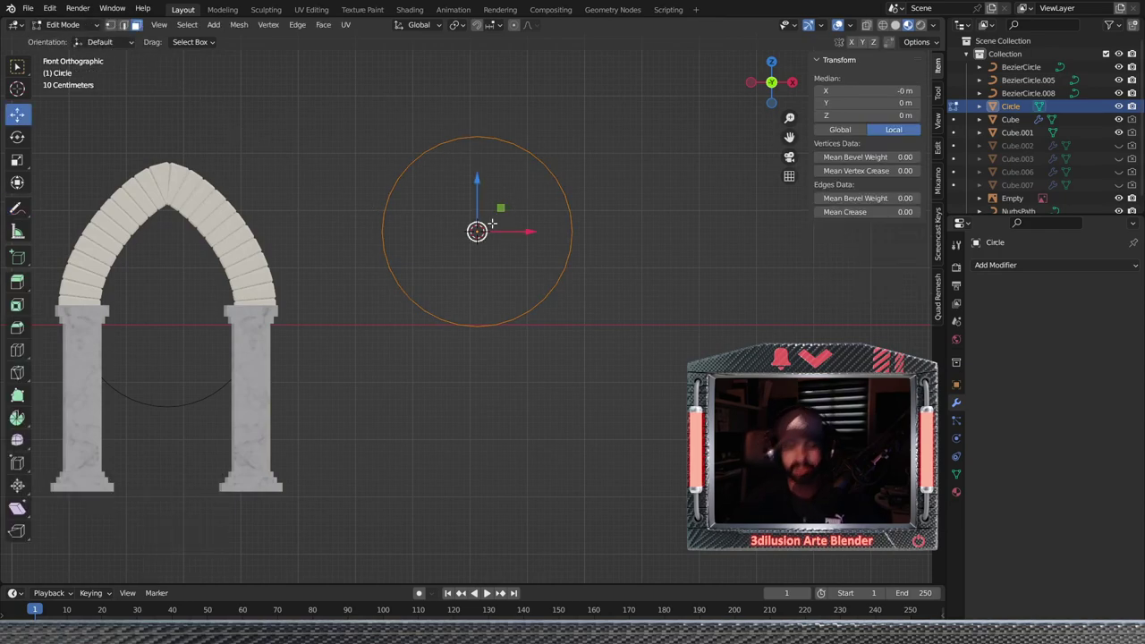
{"action": "key", "text": "f"}
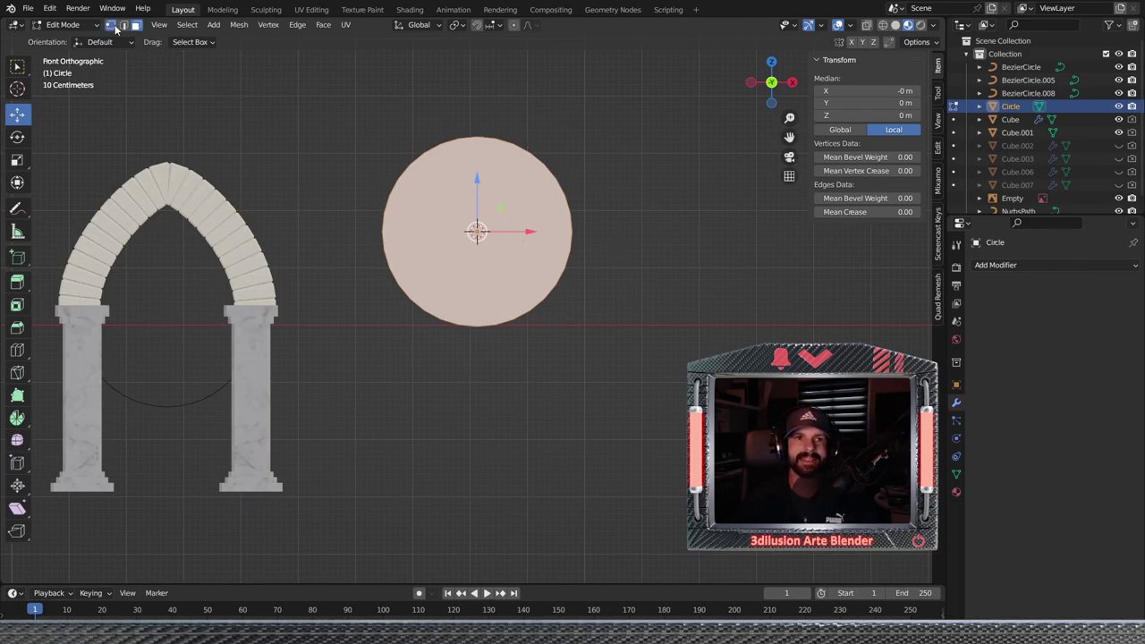
{"action": "scroll", "coordinate": [426, 298], "scroll_direction": "up", "scroll_amount": 1}
{"action": "scroll", "coordinate": [426, 298], "scroll_direction": "up", "scroll_amount": 2}
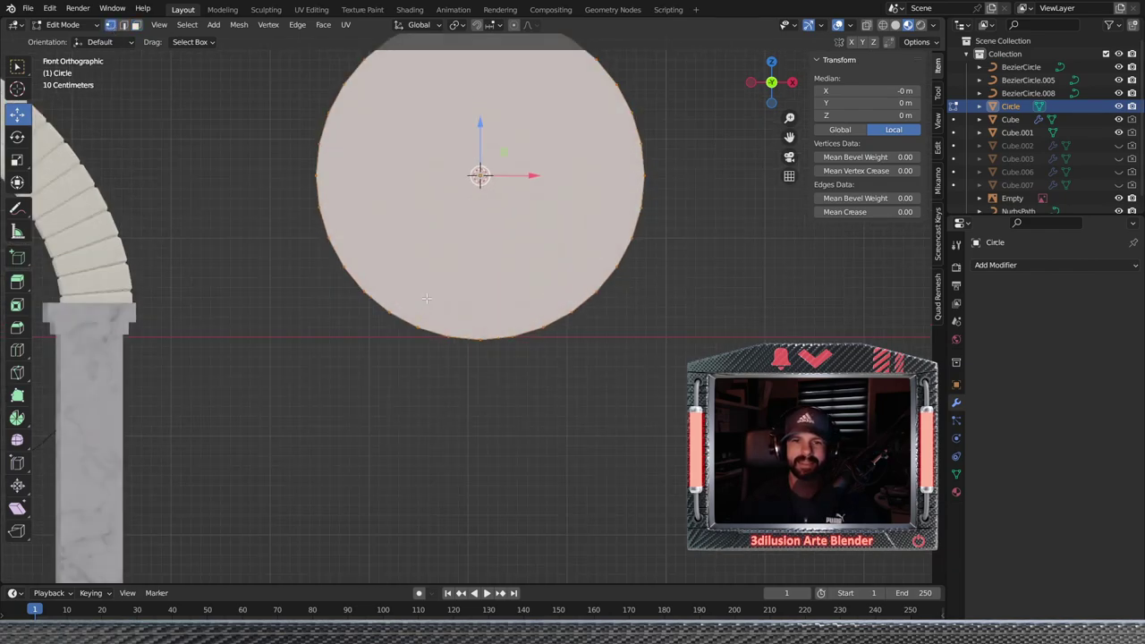
{"action": "left_click", "coordinate": [343, 266]}
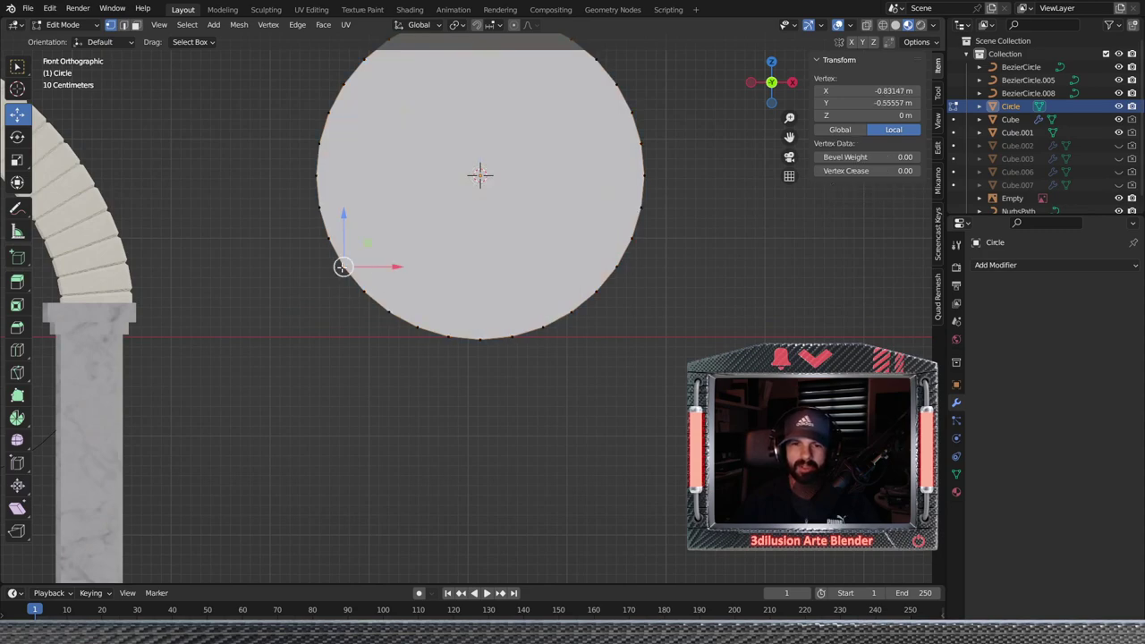
{"action": "left_click", "coordinate": [612, 266], "text": "shift"}
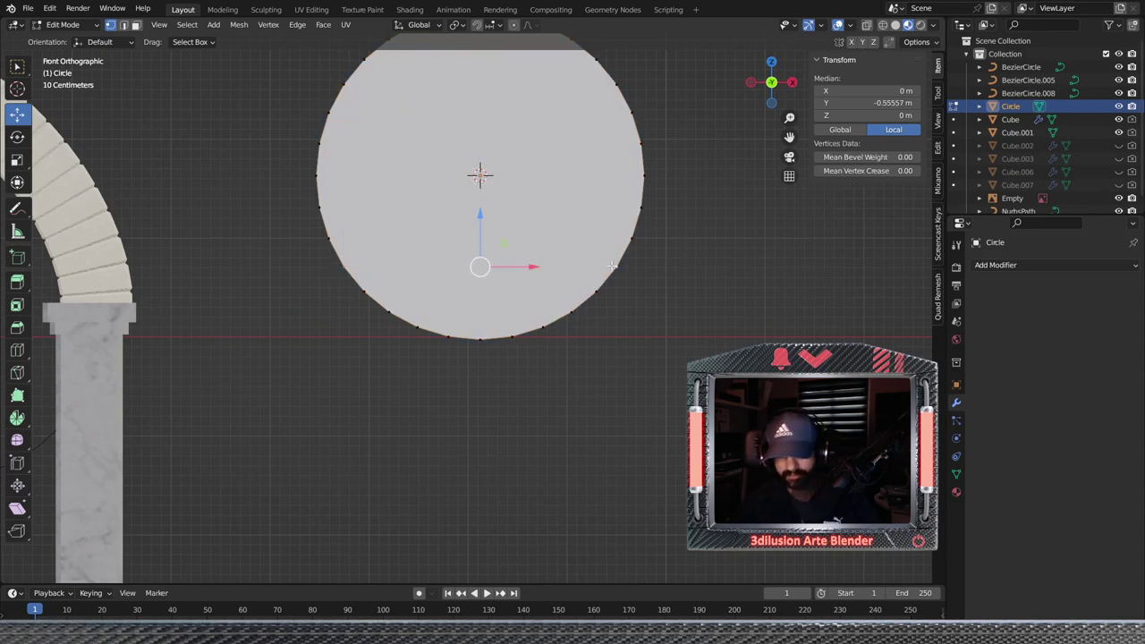
Delete the circle's lower face to leave a flat-bottomed dome shape
{"action": "scroll", "coordinate": [541, 322], "scroll_direction": "down", "scroll_amount": 1}
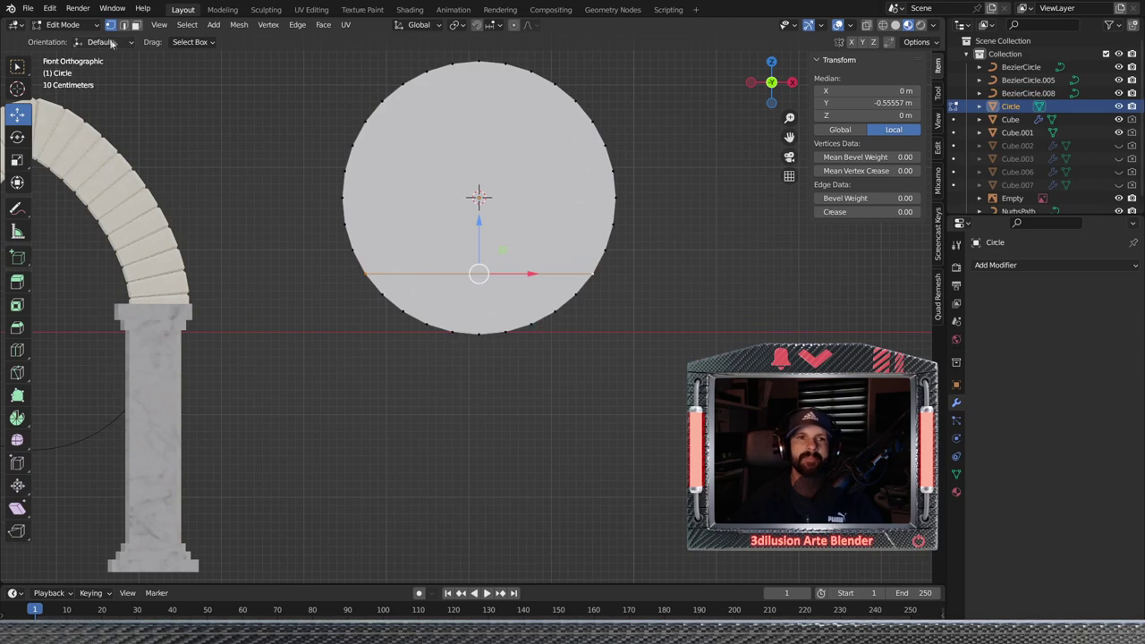
{"action": "left_click", "coordinate": [136, 26]}
{"action": "left_click", "coordinate": [461, 300]}
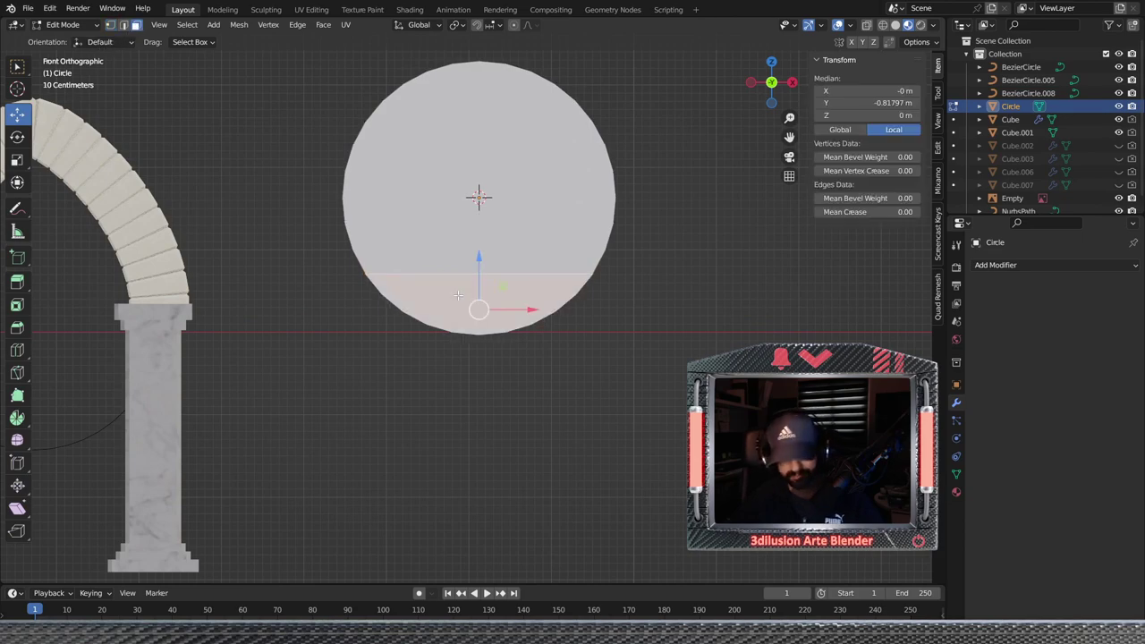
{"action": "key", "text": "x"}
{"action": "left_click", "coordinate": [459, 295]}
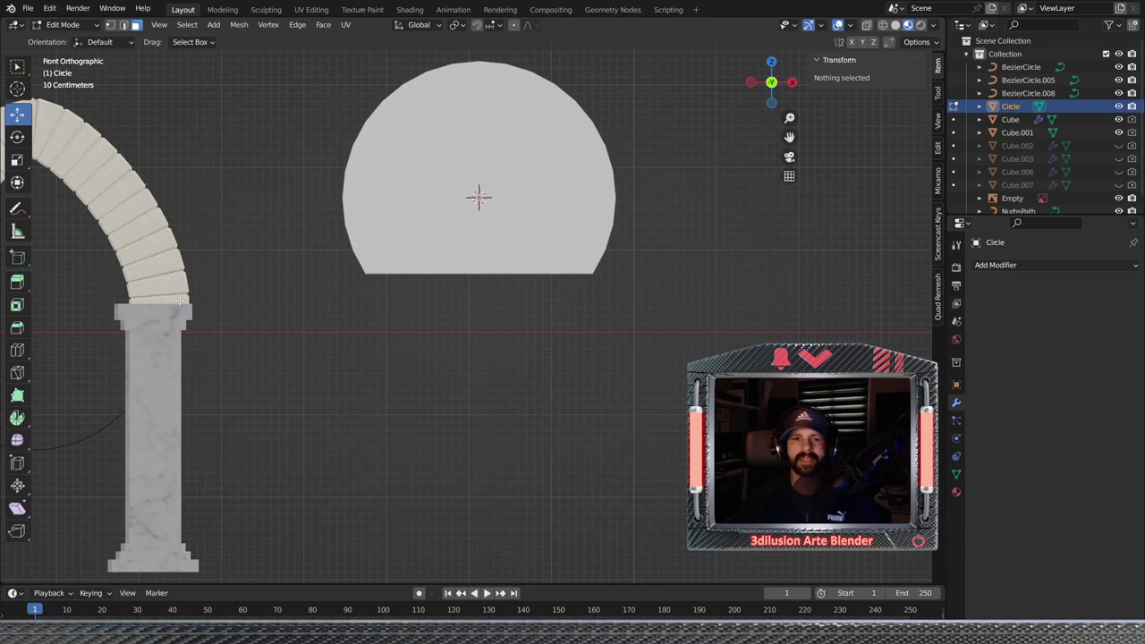
{"action": "scroll", "coordinate": [434, 315], "scroll_direction": "down", "scroll_amount": 2}
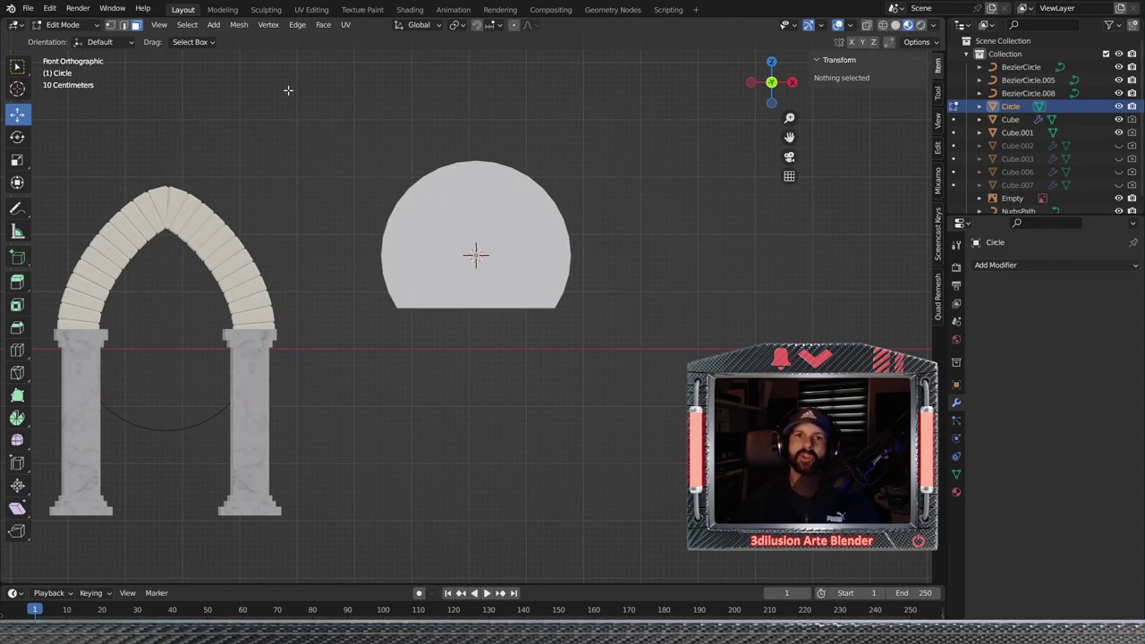
{"action": "left_click", "coordinate": [62, 24]}
Back in Object Mode, convert the Circle mesh to a curve and select the brick arch
{"action": "left_click", "coordinate": [53, 36]}
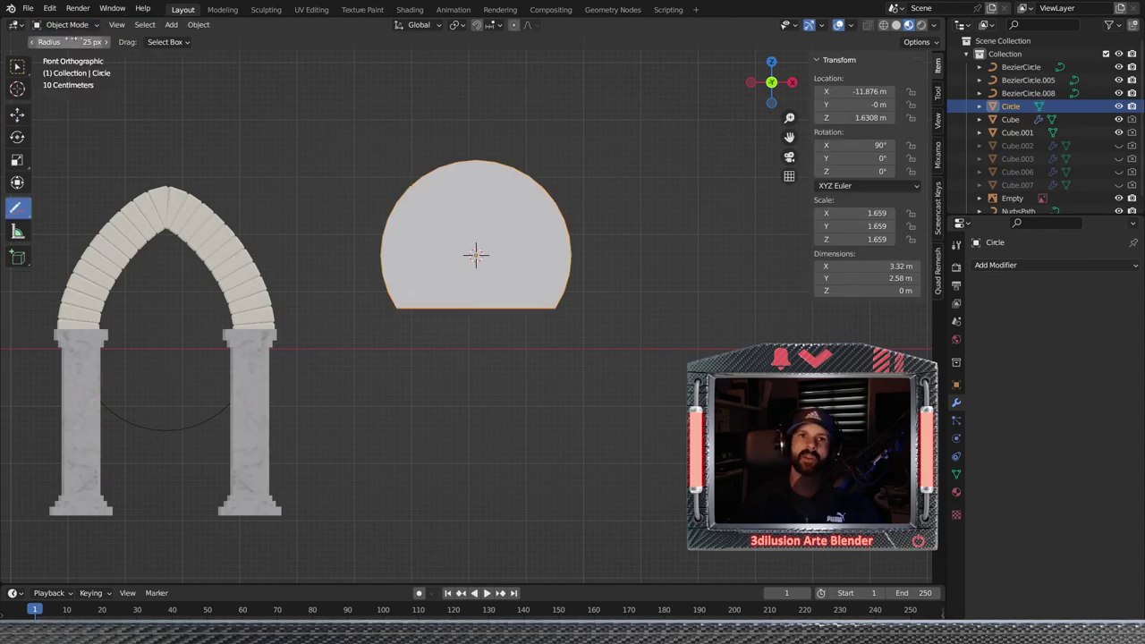
{"action": "left_click", "coordinate": [199, 25]}
{"action": "mouse_move", "coordinate": [217, 405]}
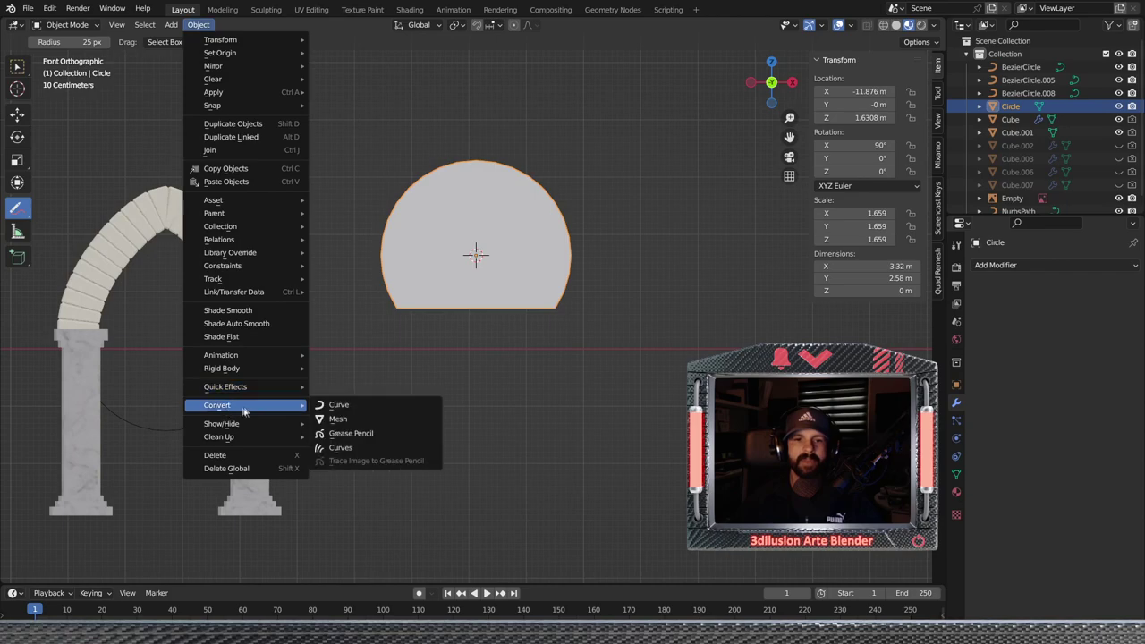
{"action": "left_click", "coordinate": [352, 409]}
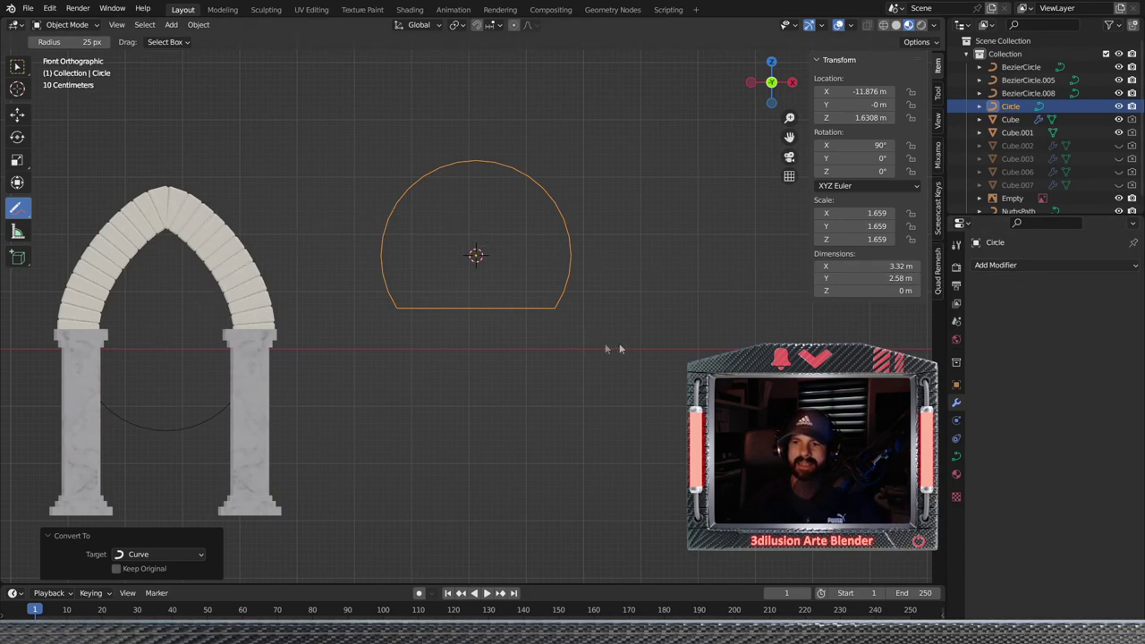
{"action": "left_click", "coordinate": [257, 317]}
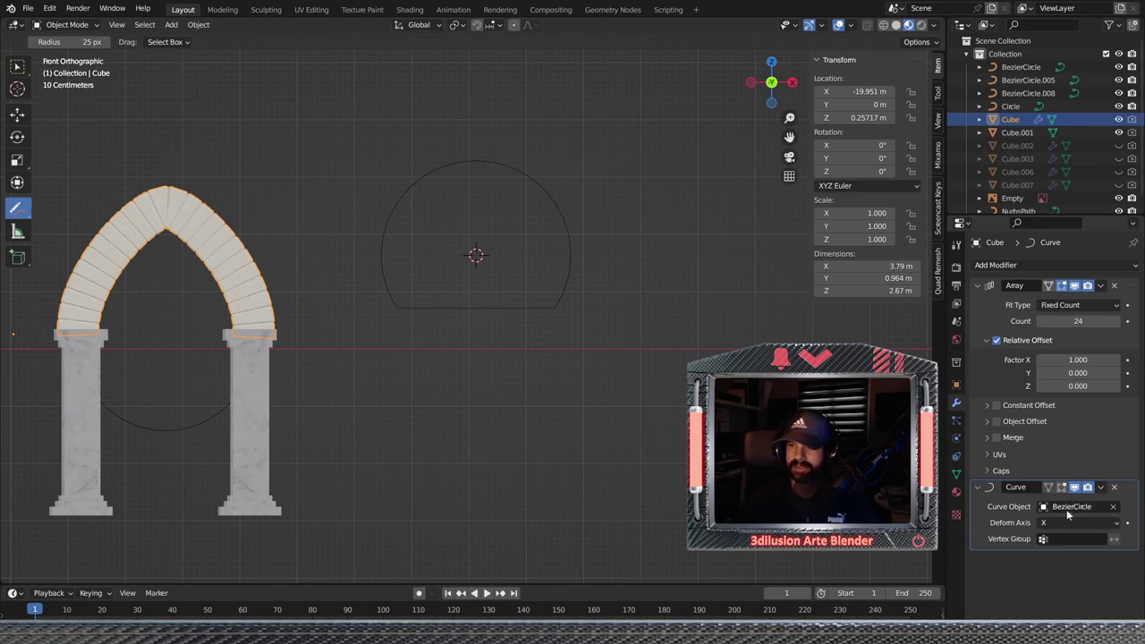
Set the Cube's Curve modifier to the Circle curve and lower the Circle to Z 0.475 m
{"action": "left_click", "coordinate": [1114, 508]}
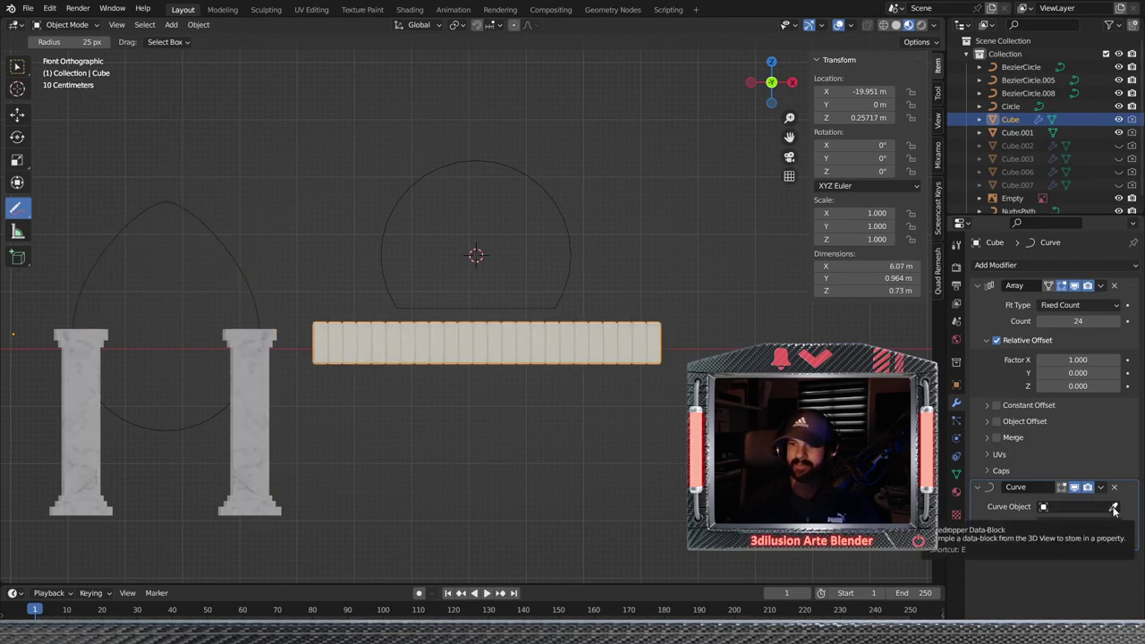
{"action": "left_click", "coordinate": [1114, 507]}
{"action": "left_click", "coordinate": [573, 256]}
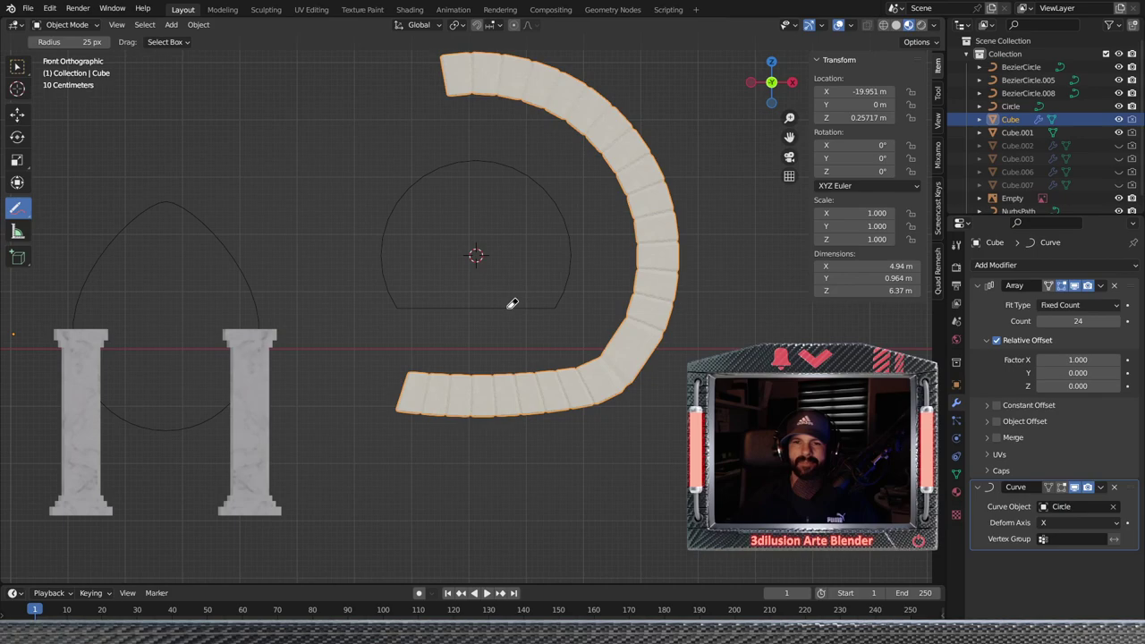
{"action": "left_click", "coordinate": [17, 117]}
{"action": "left_click", "coordinate": [454, 304]}
{"action": "left_click_drag", "start_coordinate": [471, 213], "coordinate": [474, 271]}
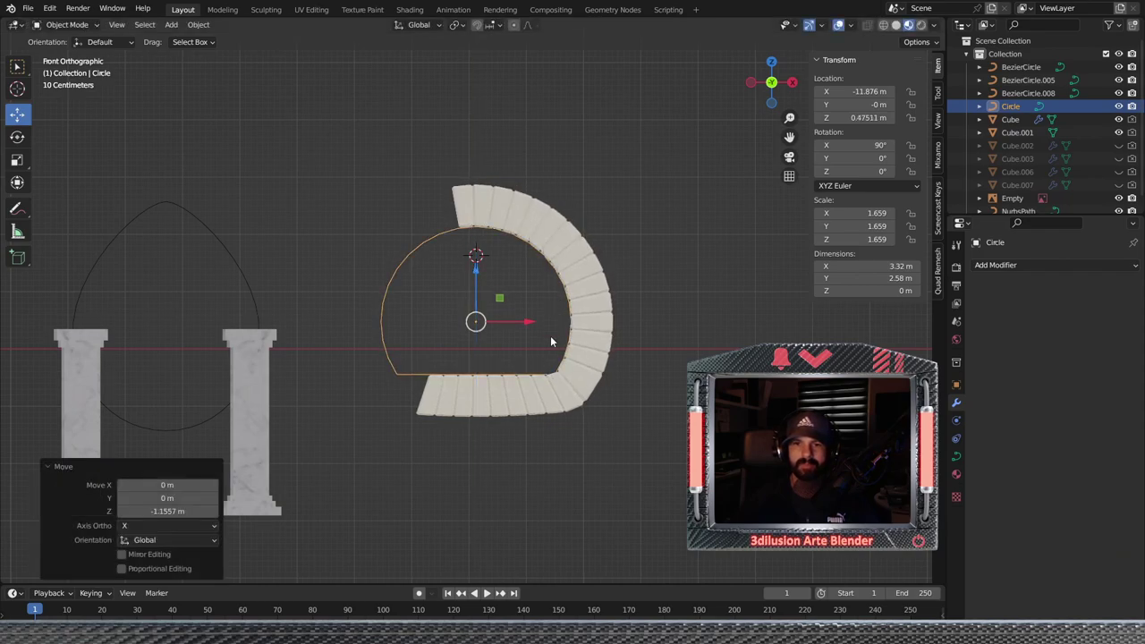
Shift the Circle curve and brick arch along X to line them up
{"action": "left_click_drag", "start_coordinate": [528, 321], "coordinate": [402, 328]}
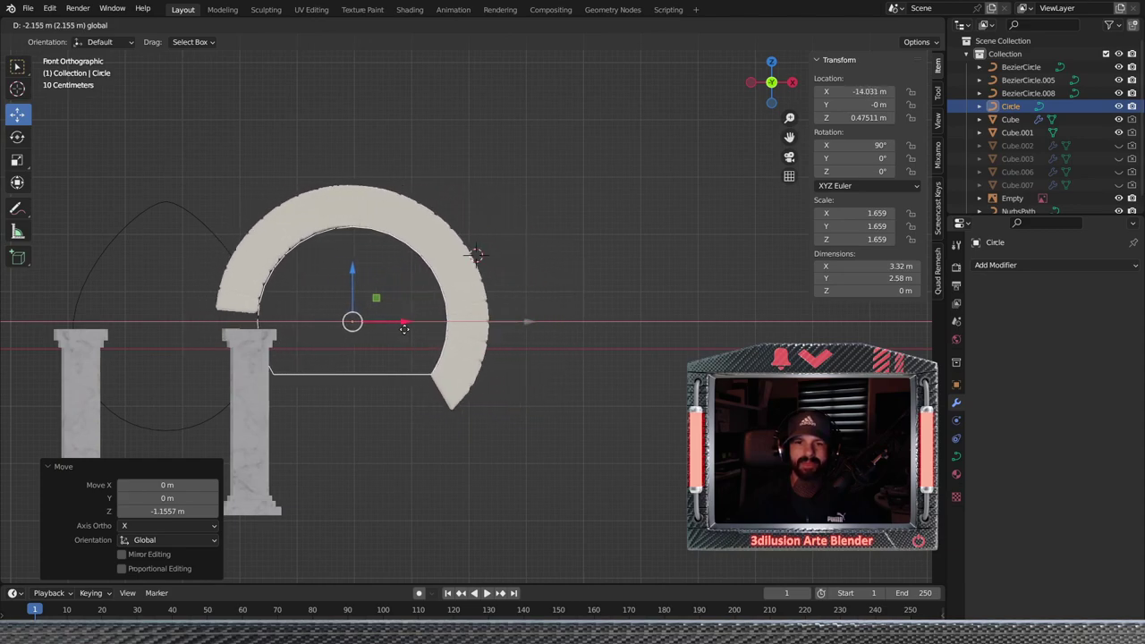
{"action": "mouse_move", "coordinate": [403, 329]}
{"action": "left_mouse_down"}
{"action": "mouse_move", "coordinate": [775, 327]}
{"action": "mouse_move", "coordinate": [366, 375]}
{"action": "left_mouse_up"}
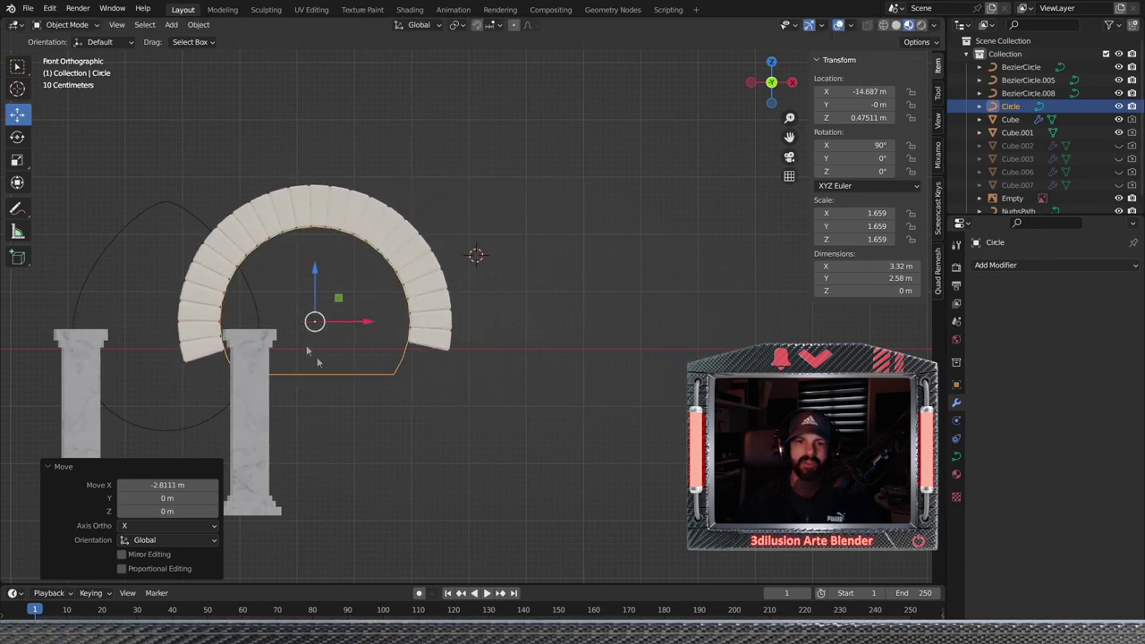
{"action": "left_click", "coordinate": [373, 239]}
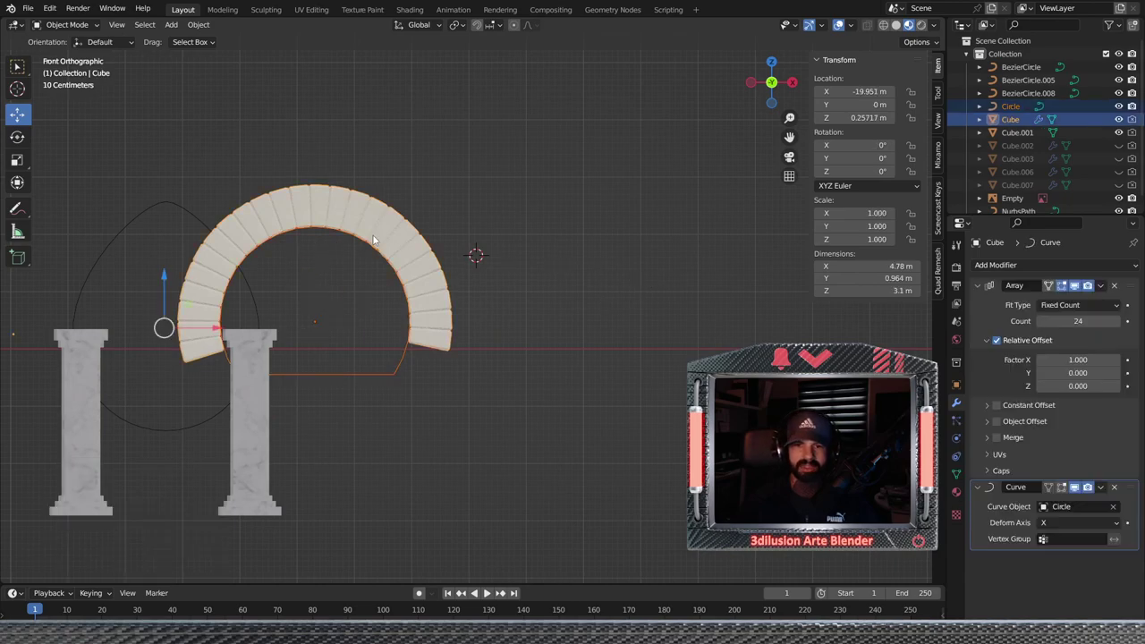
{"action": "left_click_drag", "start_coordinate": [218, 329], "coordinate": [419, 329]}
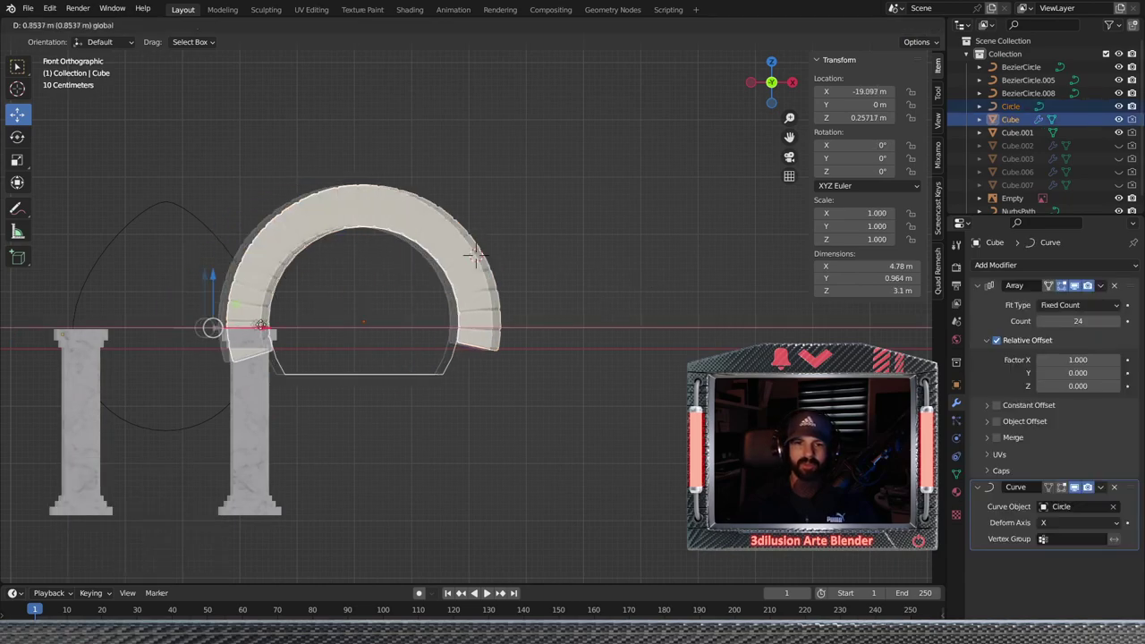
{"action": "middle_click_drag", "start_coordinate": [591, 411], "coordinate": [540, 382], "text": "shift"}
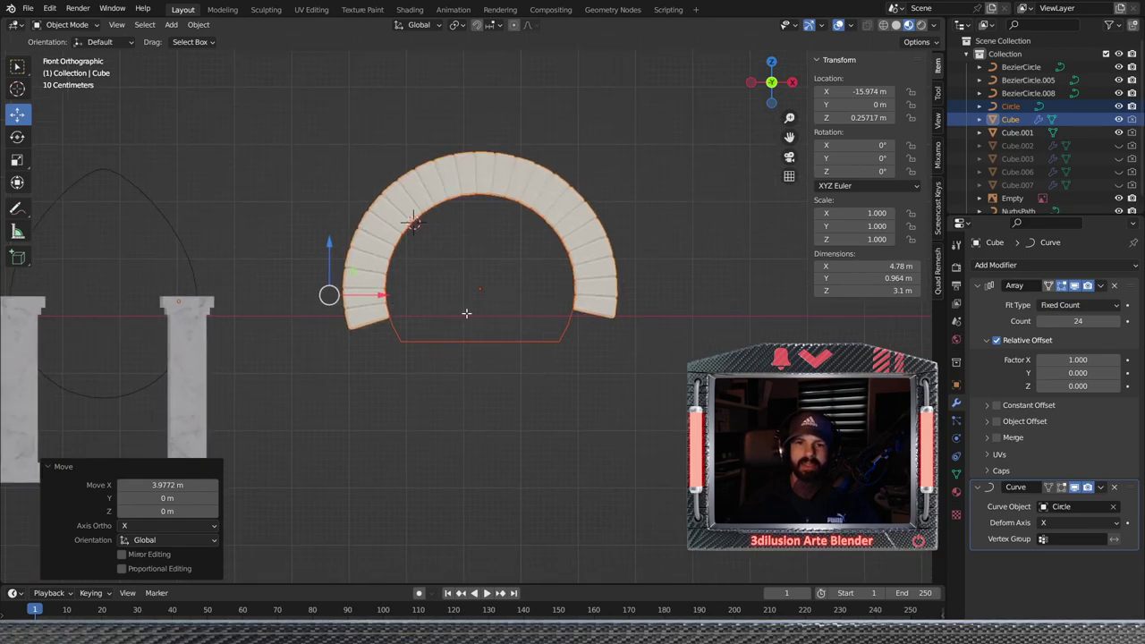
{"action": "key", "text": "ctrl+z"}
{"action": "key", "text": "ctrl+shift+z"}
{"action": "left_click", "coordinate": [507, 341]}
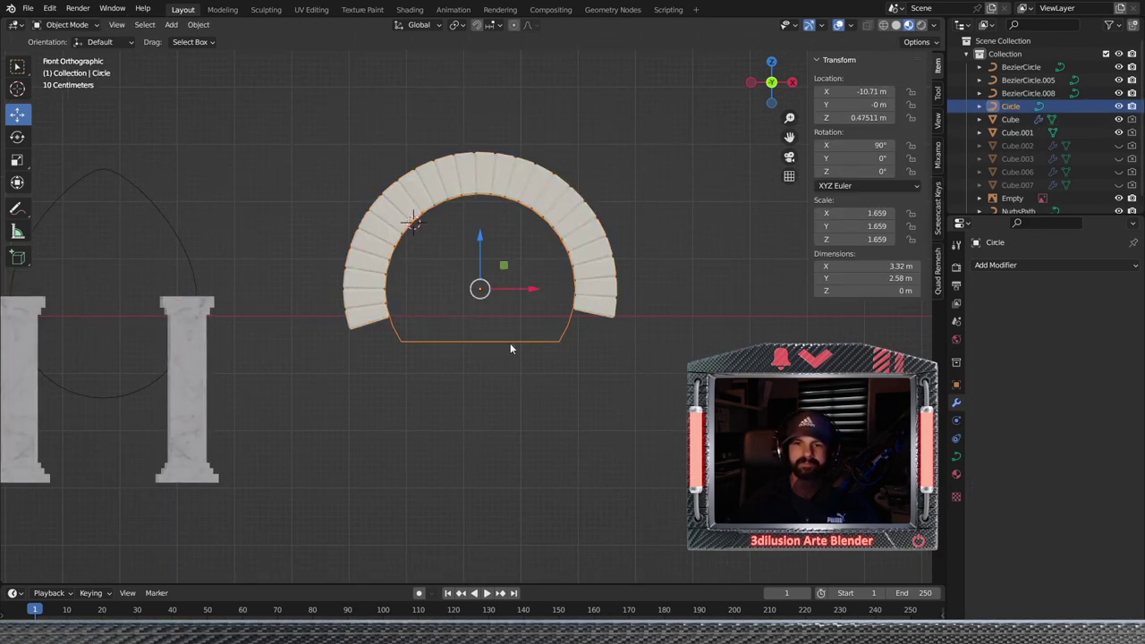
{"action": "left_click_drag", "start_coordinate": [526, 288], "coordinate": [562, 288]}
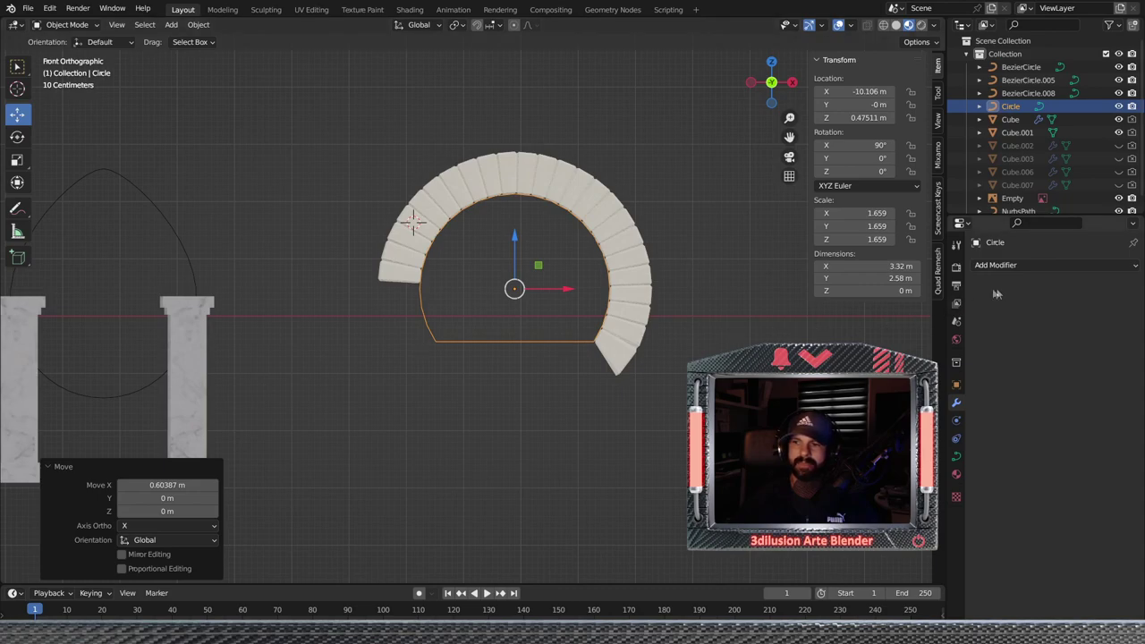
{"action": "left_click", "coordinate": [385, 266]}
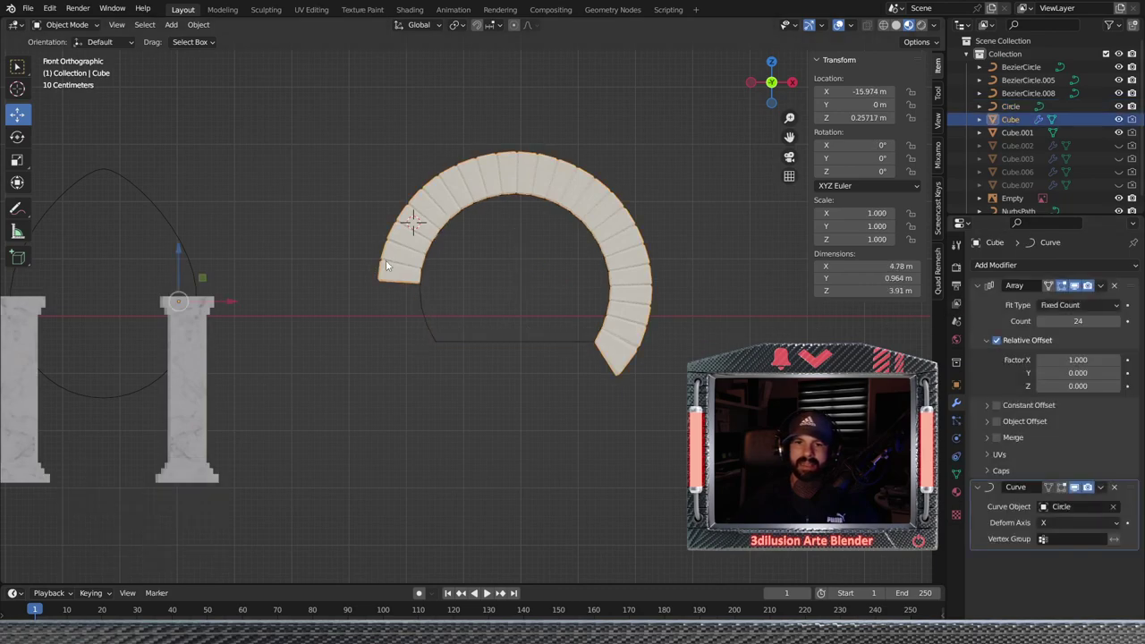
Raise the Array count to 28 and move arch and curve together over the pillars
{"action": "left_click", "coordinate": [1118, 322]}
{"action": "left_click", "coordinate": [1119, 321]}
{"action": "left_click", "coordinate": [1119, 321]}
{"action": "left_click", "coordinate": [1118, 321]}
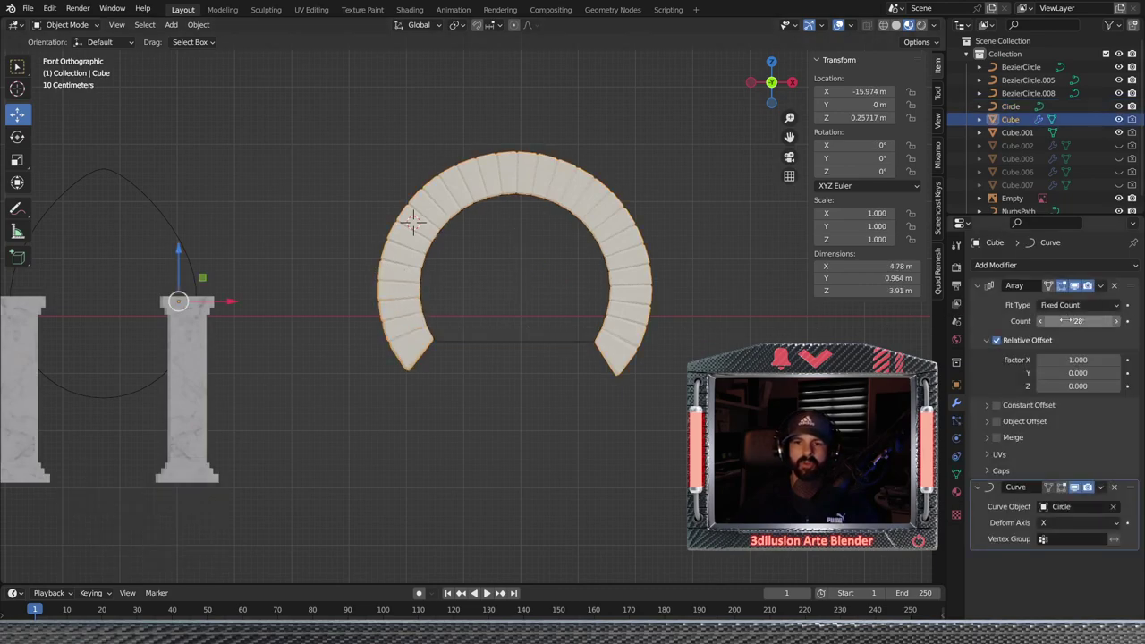
{"action": "left_click", "coordinate": [518, 342], "text": "shift"}
{"action": "scroll", "coordinate": [517, 344], "scroll_direction": "down", "scroll_amount": 2}
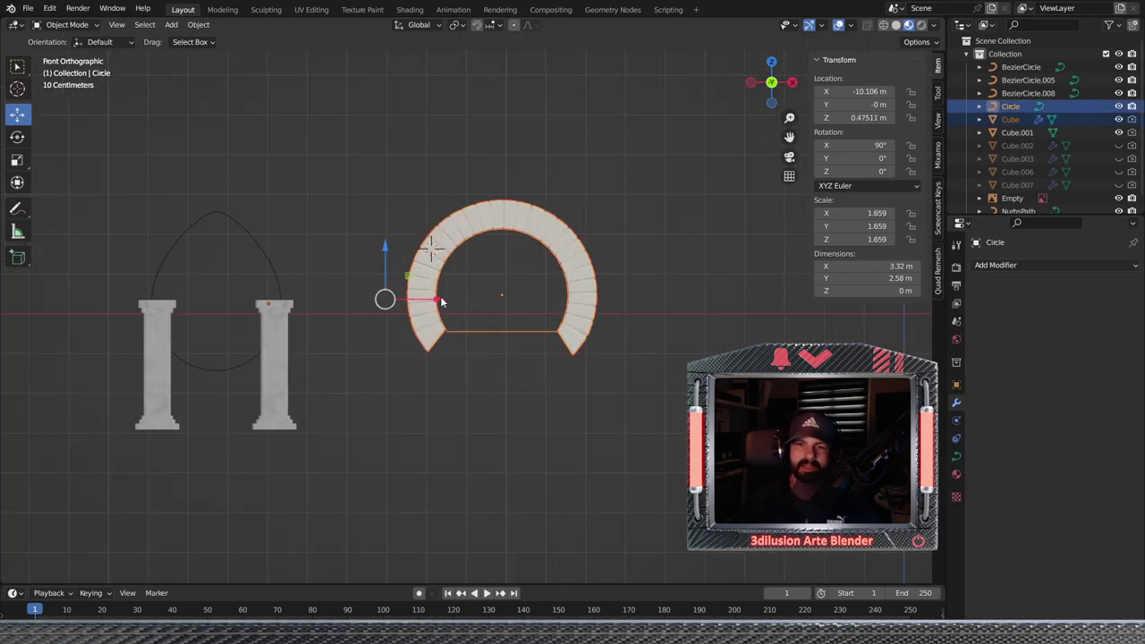
{"action": "key", "text": "g"}
{"action": "left_click", "coordinate": [162, 270]}
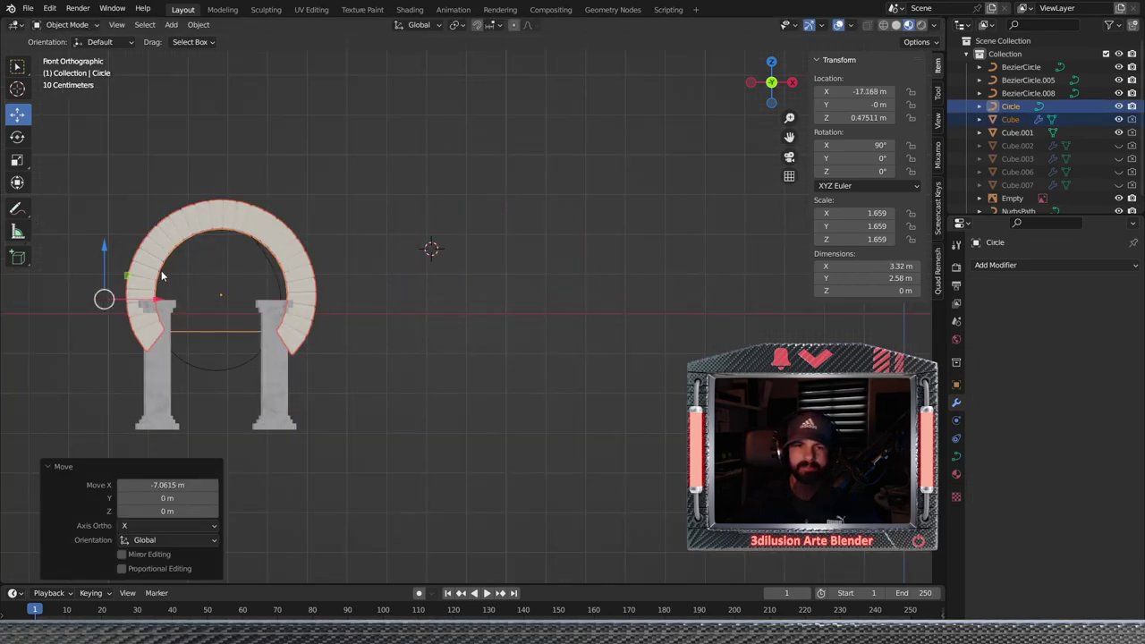
Scale the brick arch and Circle curve down together and raise them over the pillars
{"action": "key", "text": "s"}
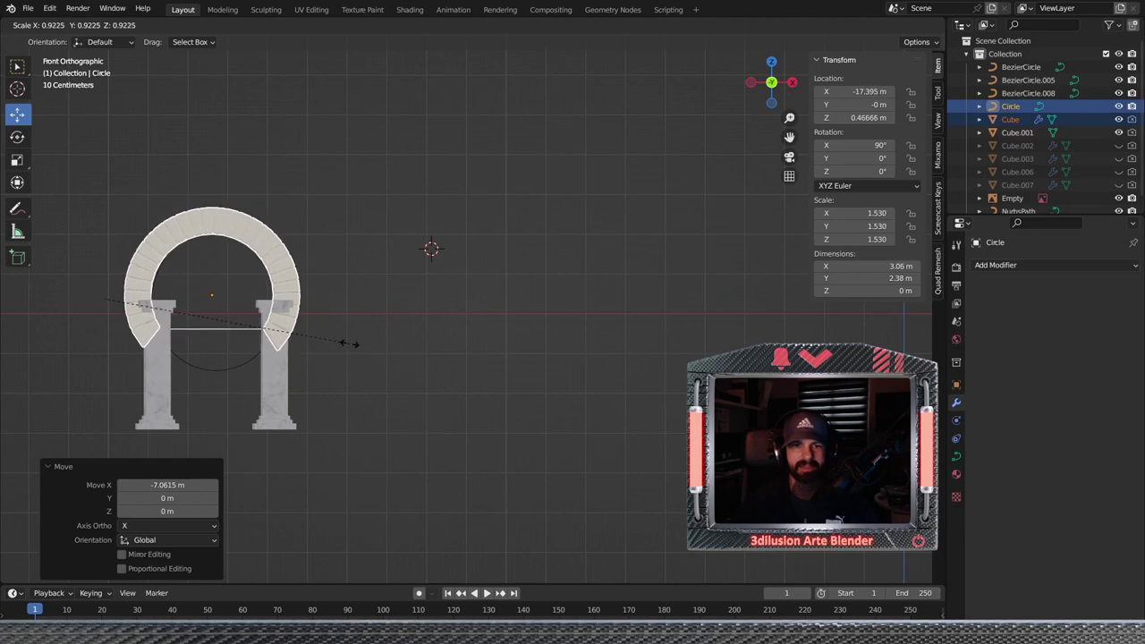
{"action": "left_click", "coordinate": [350, 340]}
{"action": "key", "text": "s"}
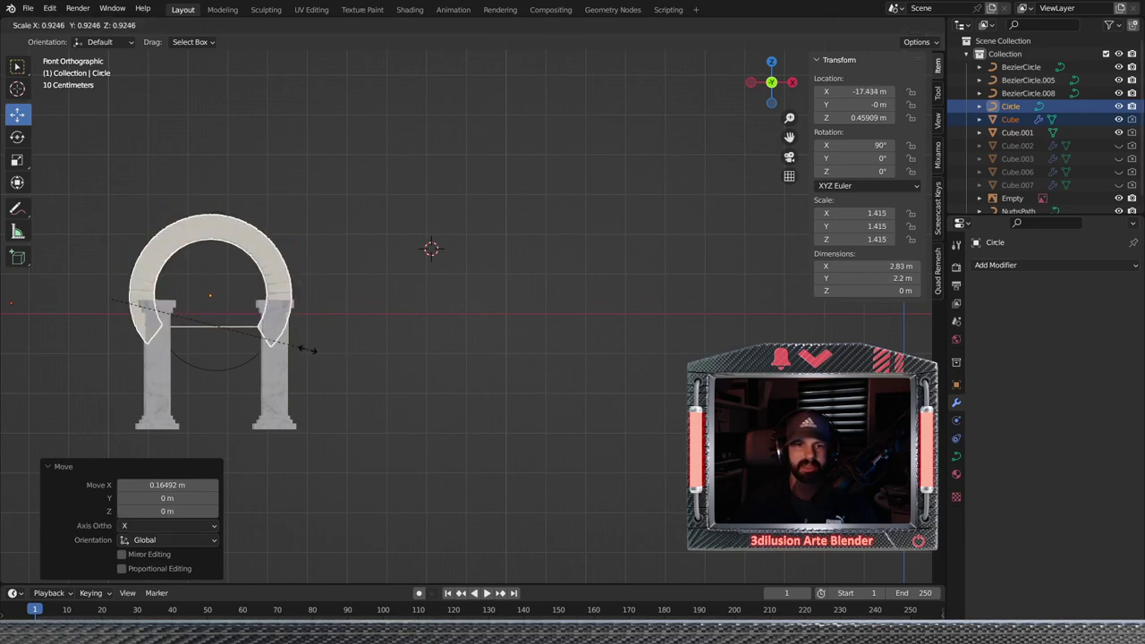
{"action": "left_click", "coordinate": [187, 309]}
{"action": "left_click_drag", "start_coordinate": [161, 300], "coordinate": [174, 299]}
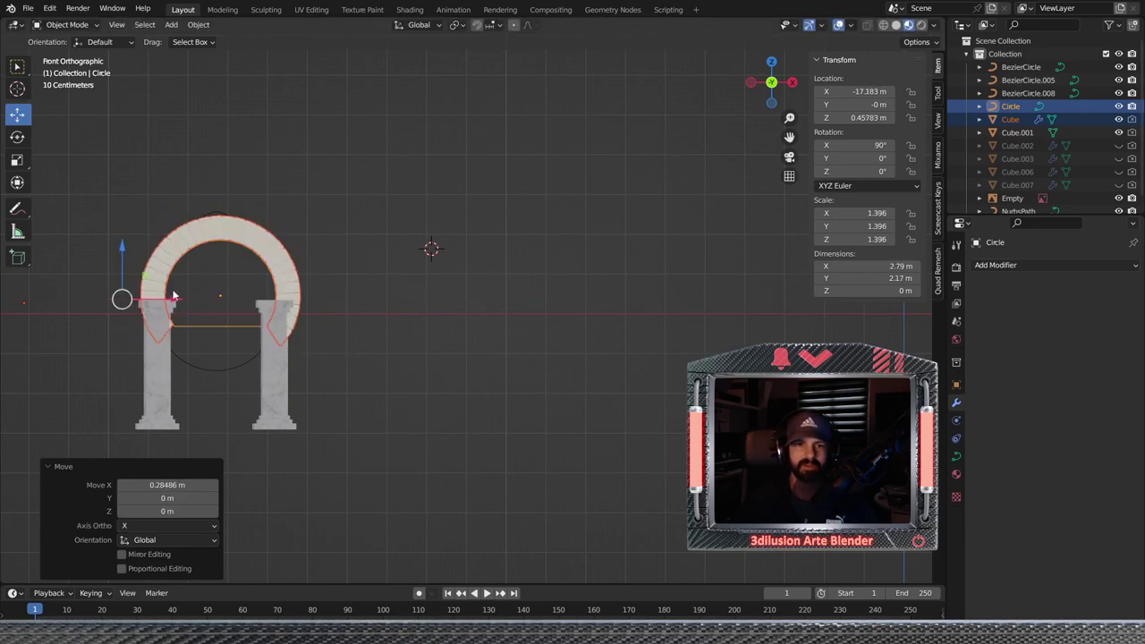
{"action": "left_click_drag", "start_coordinate": [123, 260], "coordinate": [122, 233]}
{"action": "left_click_drag", "start_coordinate": [158, 272], "coordinate": [155, 272]}
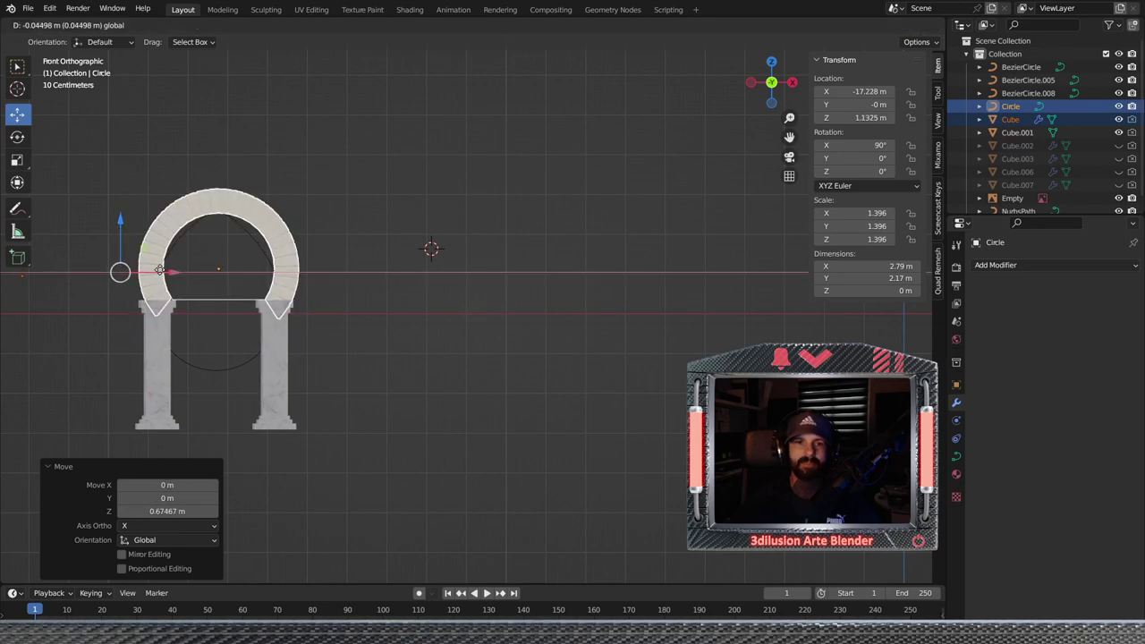
{"action": "scroll", "coordinate": [236, 371], "scroll_direction": "up", "scroll_amount": 2}
Reselect the Circle and arch and lower them slightly onto the pillar tops
{"action": "left_click", "coordinate": [364, 379]}
{"action": "middle_click_drag", "start_coordinate": [272, 338], "coordinate": [489, 310], "text": "shift"}
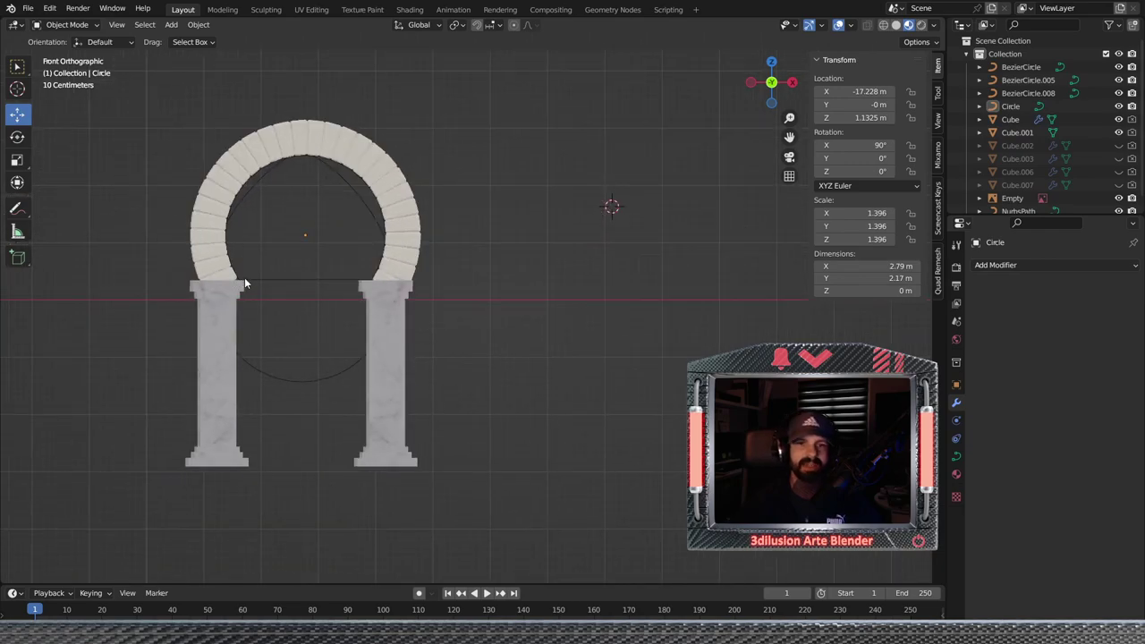
{"action": "left_click", "coordinate": [321, 283]}
{"action": "left_click", "coordinate": [371, 255], "text": "shift"}
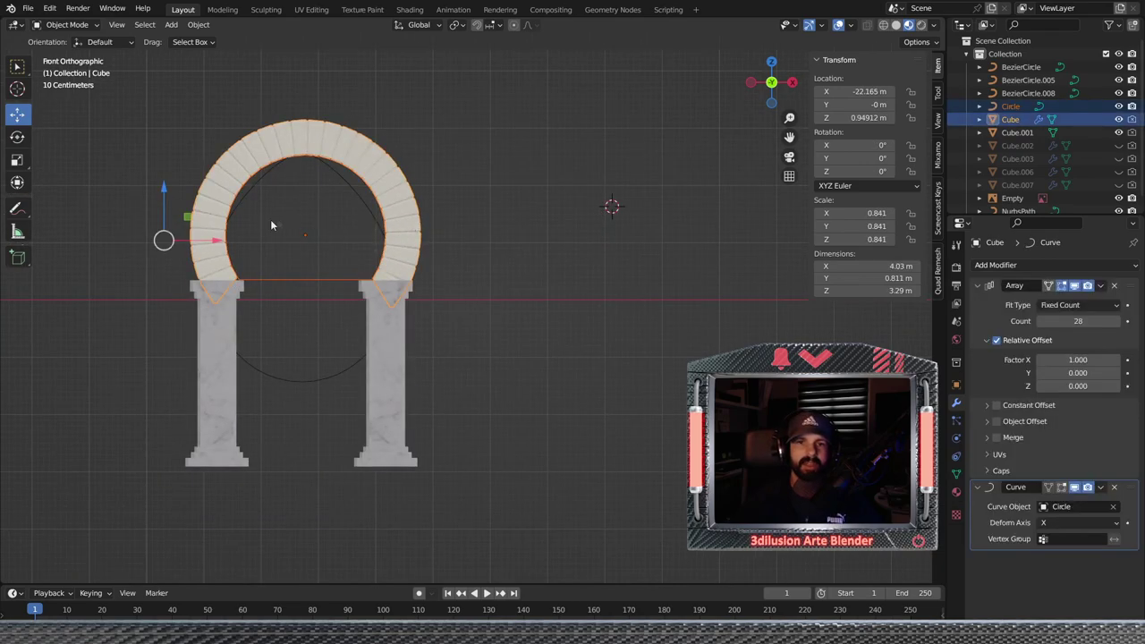
{"action": "left_click_drag", "start_coordinate": [162, 205], "coordinate": [162, 204]}
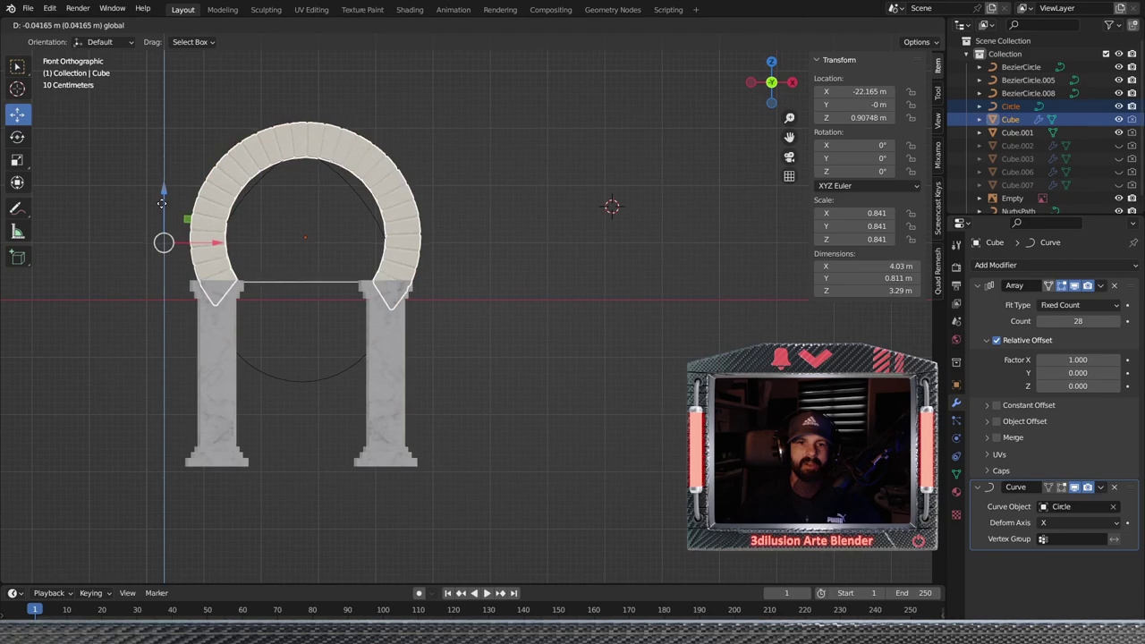
{"action": "left_click", "coordinate": [592, 294]}
Orbit into a user perspective view and reselect the arch, keeping the Circle's size
{"action": "mouse_move", "coordinate": [225, 250]}
{"action": "middle_mouse_down"}
{"action": "mouse_move", "coordinate": [514, 338]}
{"action": "mouse_move", "coordinate": [362, 329]}
{"action": "middle_mouse_up"}
{"action": "scroll", "coordinate": [650, 342], "scroll_direction": "up", "scroll_amount": 3}
{"action": "middle_click_drag", "start_coordinate": [623, 340], "coordinate": [528, 354]}
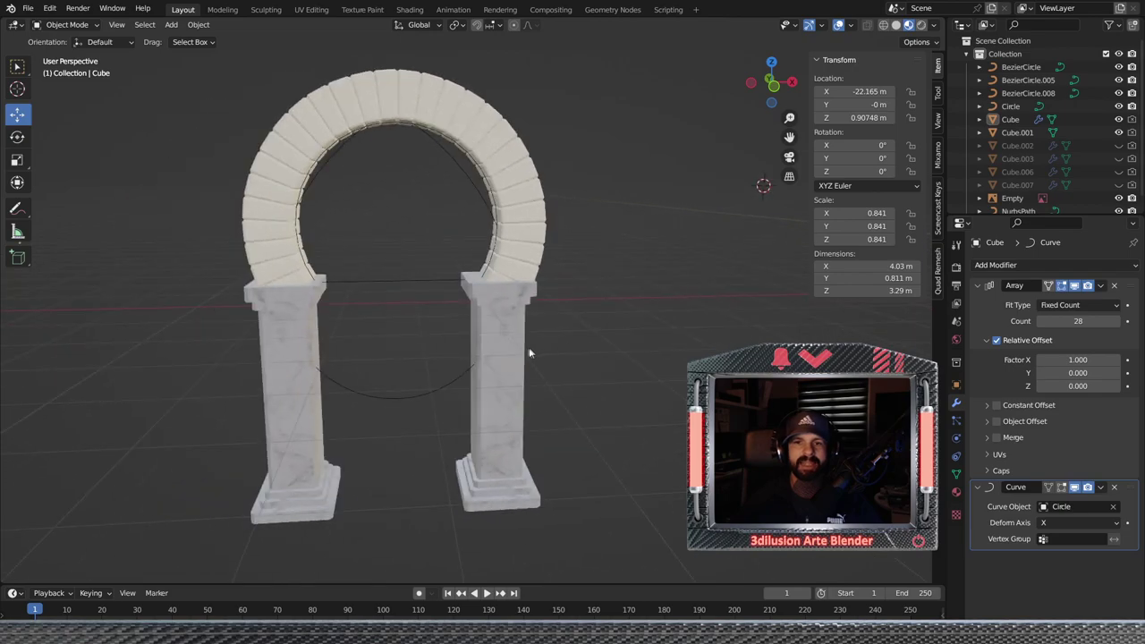
{"action": "left_click", "coordinate": [483, 259]}
{"action": "scroll", "coordinate": [495, 321], "scroll_direction": "down", "scroll_amount": 2}
{"action": "left_click", "coordinate": [451, 292]}
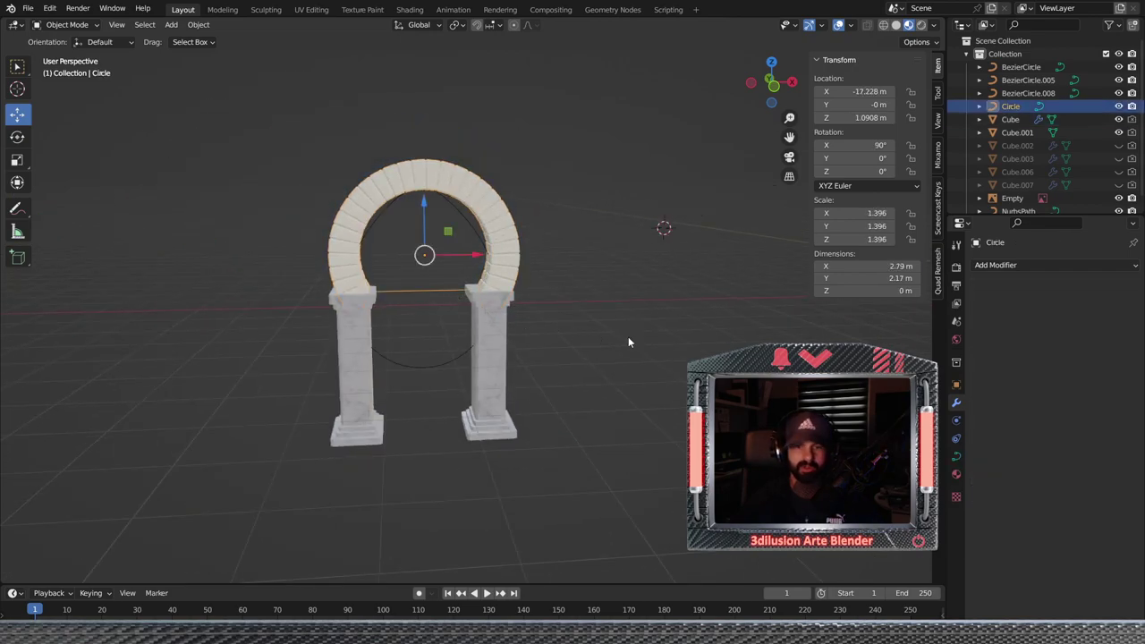
{"action": "right_click", "coordinate": [628, 337], "text": "shift"}
{"action": "key", "text": "s"}
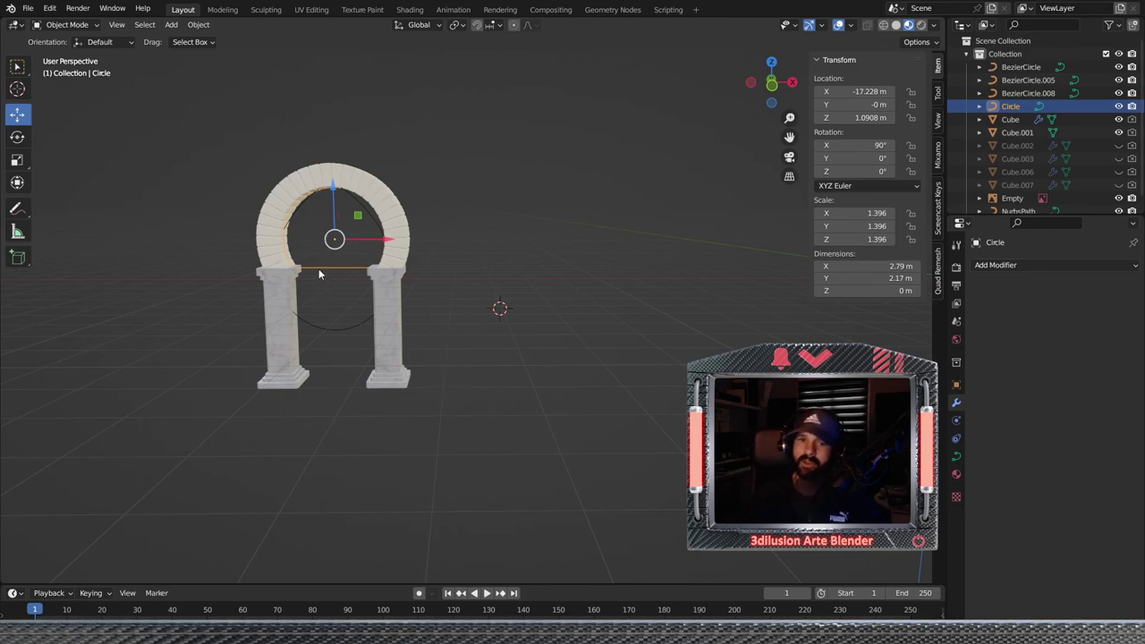
{"action": "left_click", "coordinate": [408, 266]}
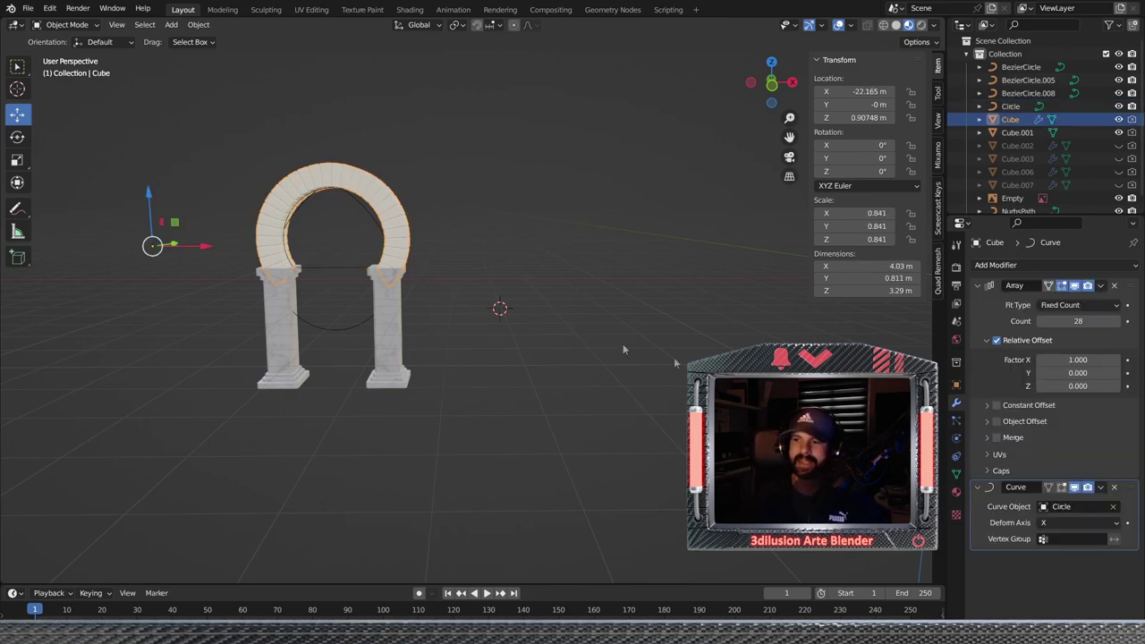
Free the bricks from the Circle curve and lower the straight bar slightly in front view
{"action": "left_click", "coordinate": [1114, 507]}
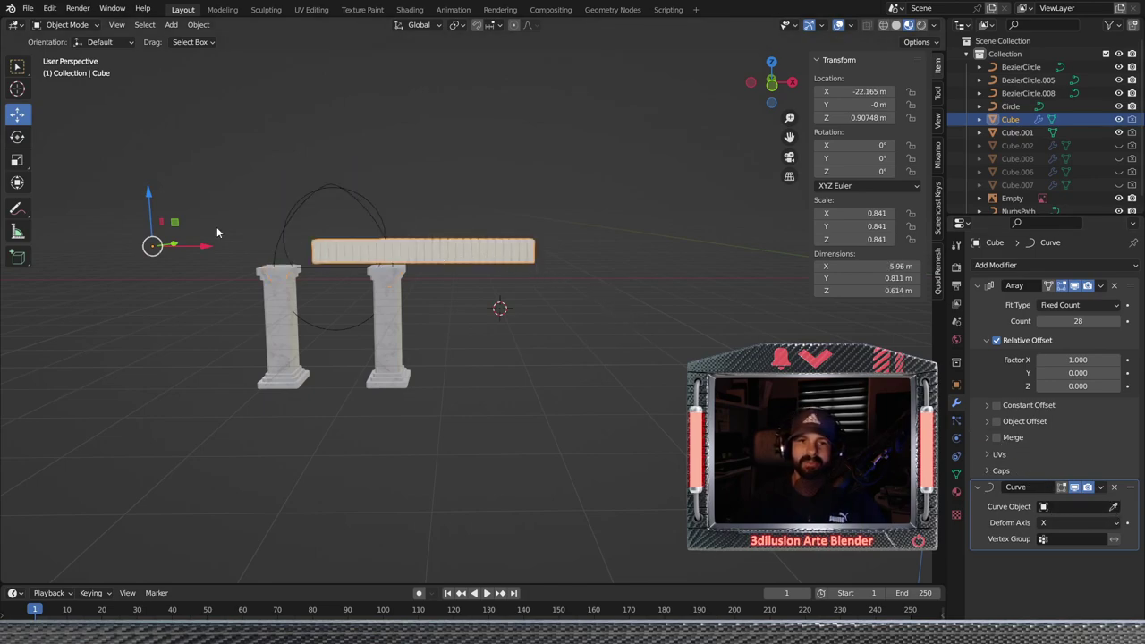
{"action": "left_click_drag", "start_coordinate": [201, 247], "coordinate": [119, 248]}
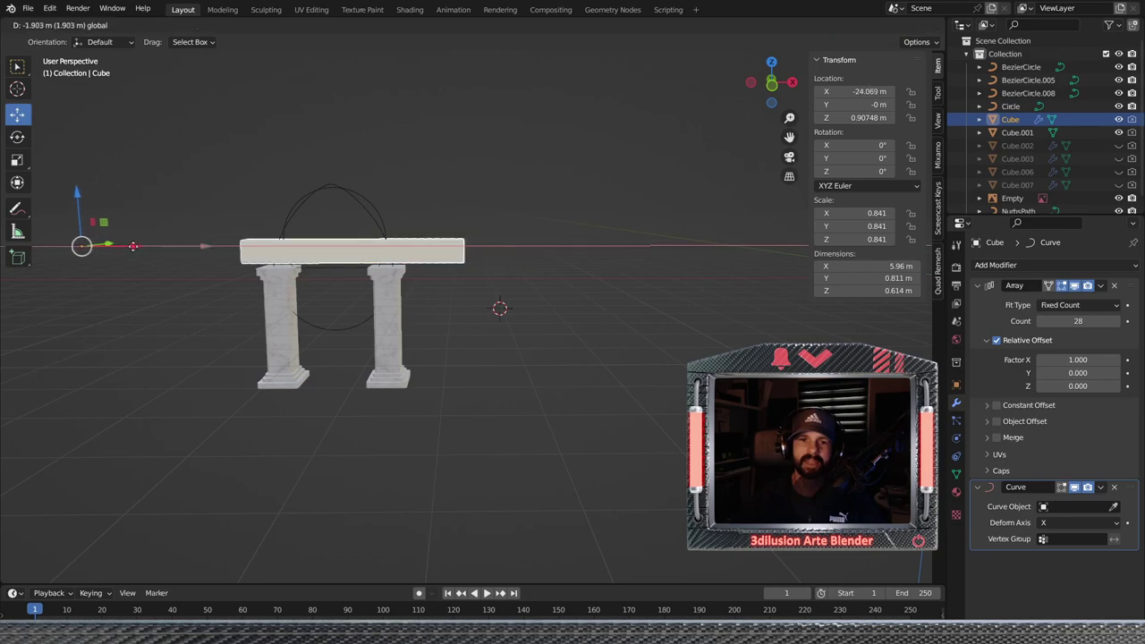
{"action": "middle_click_drag", "start_coordinate": [235, 276], "coordinate": [332, 289]}
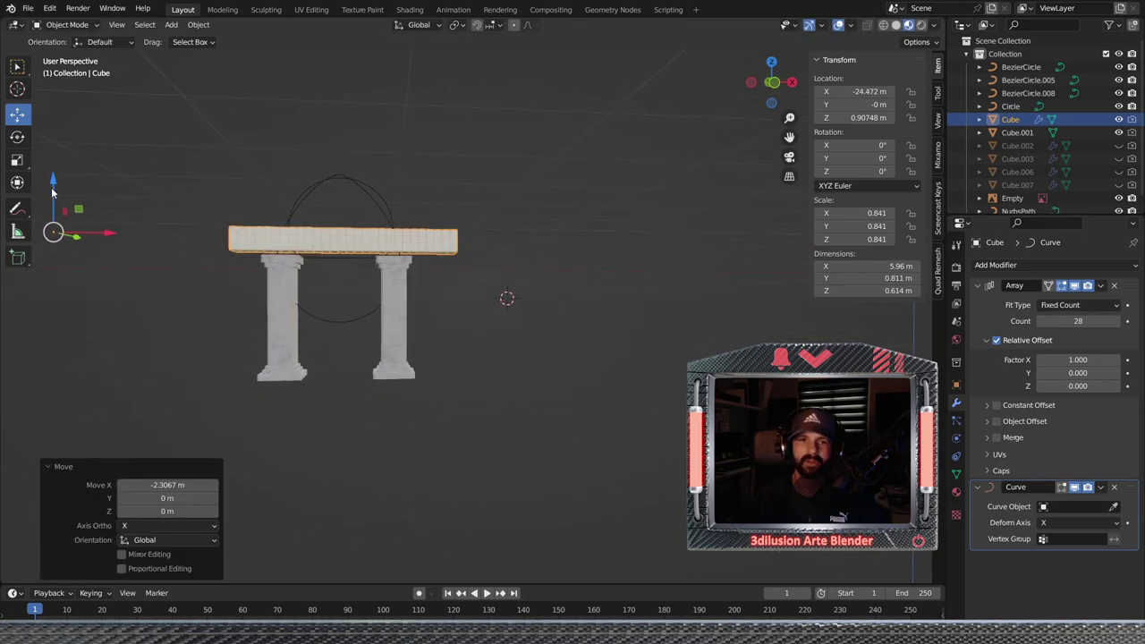
{"action": "left_click_drag", "start_coordinate": [52, 182], "coordinate": [52, 184]}
{"action": "key", "text": "KP_1"}
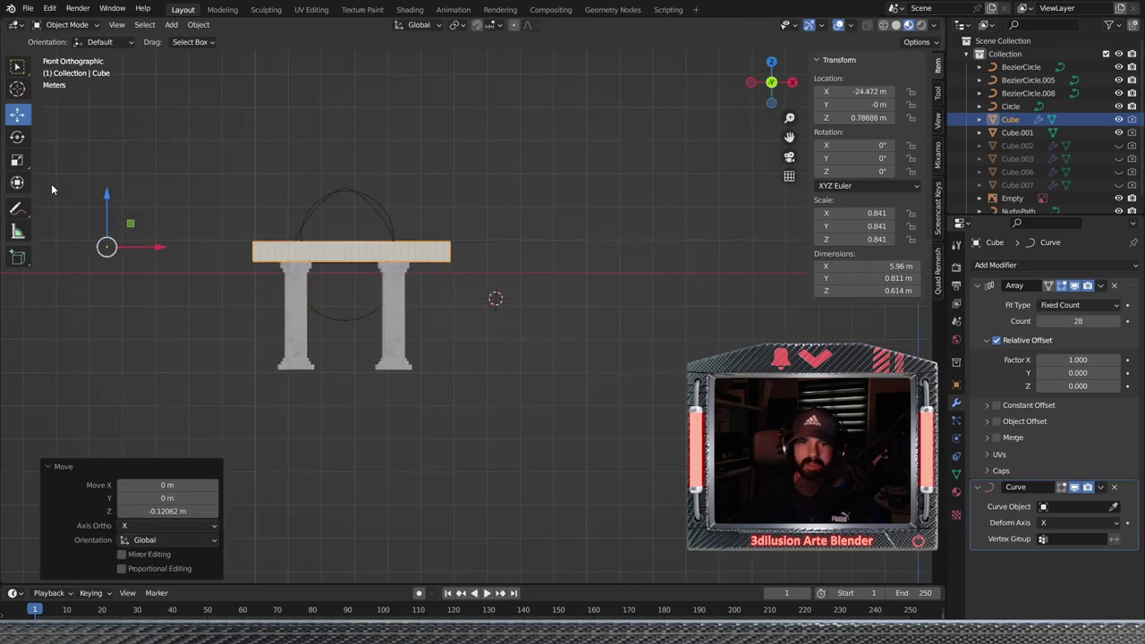
{"action": "scroll", "coordinate": [158, 194], "scroll_direction": "up", "scroll_amount": 2}
{"action": "key", "text": "KP_Decimal"}
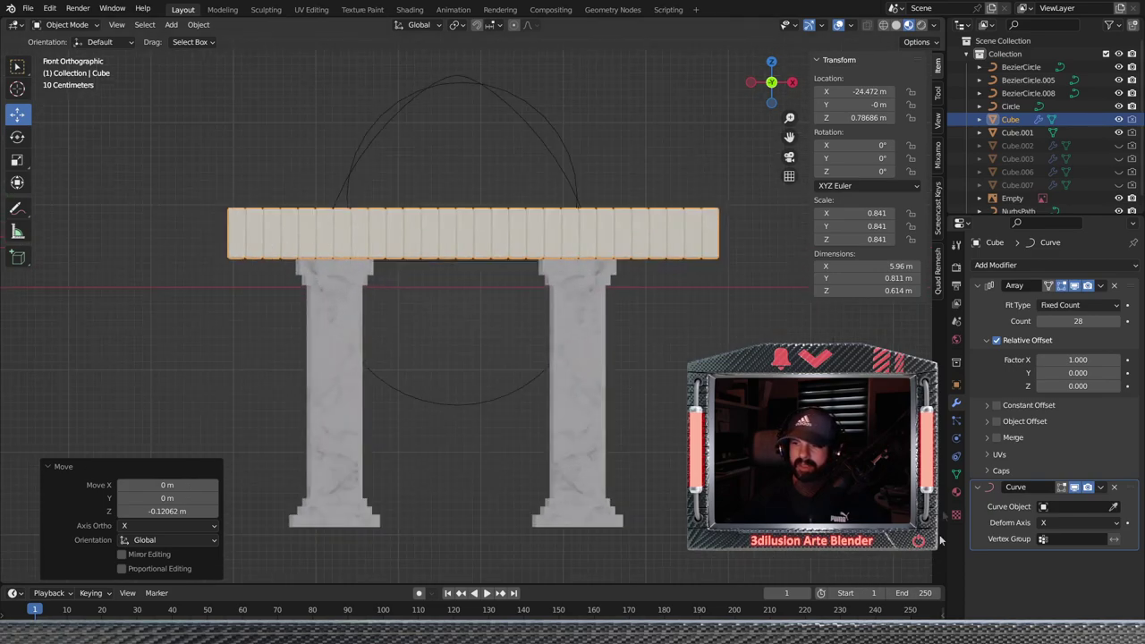
Reduce the array to 21 blocks and slide the bar right along X over the pillars
{"action": "left_click_drag", "start_coordinate": [1079, 320], "coordinate": [1038, 321]}
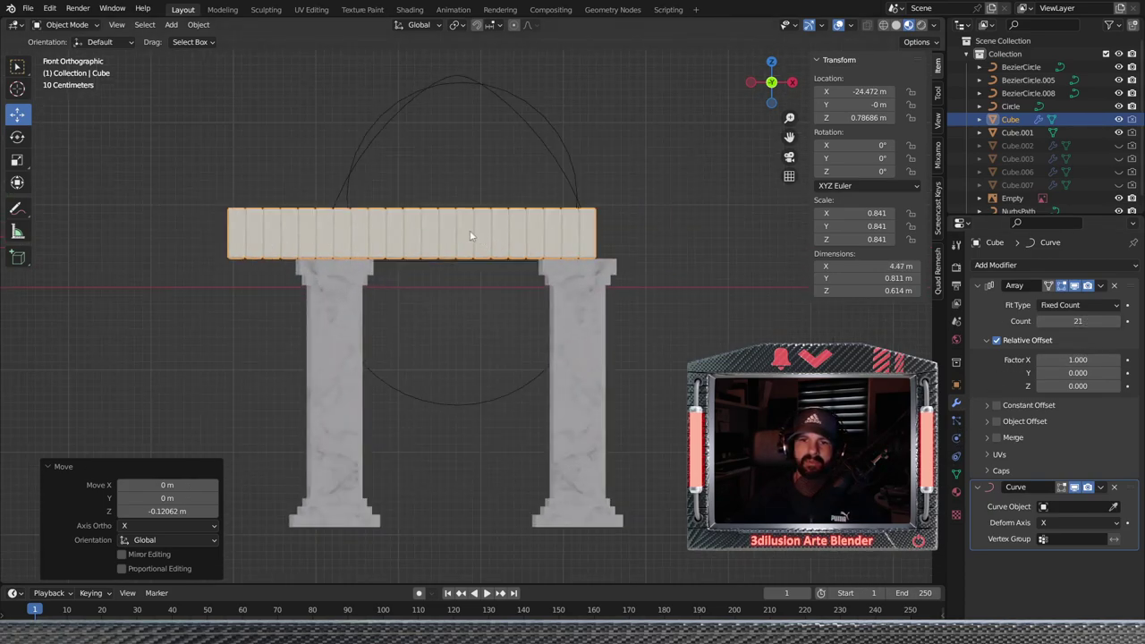
{"action": "right_click", "coordinate": [210, 155], "text": "shift"}
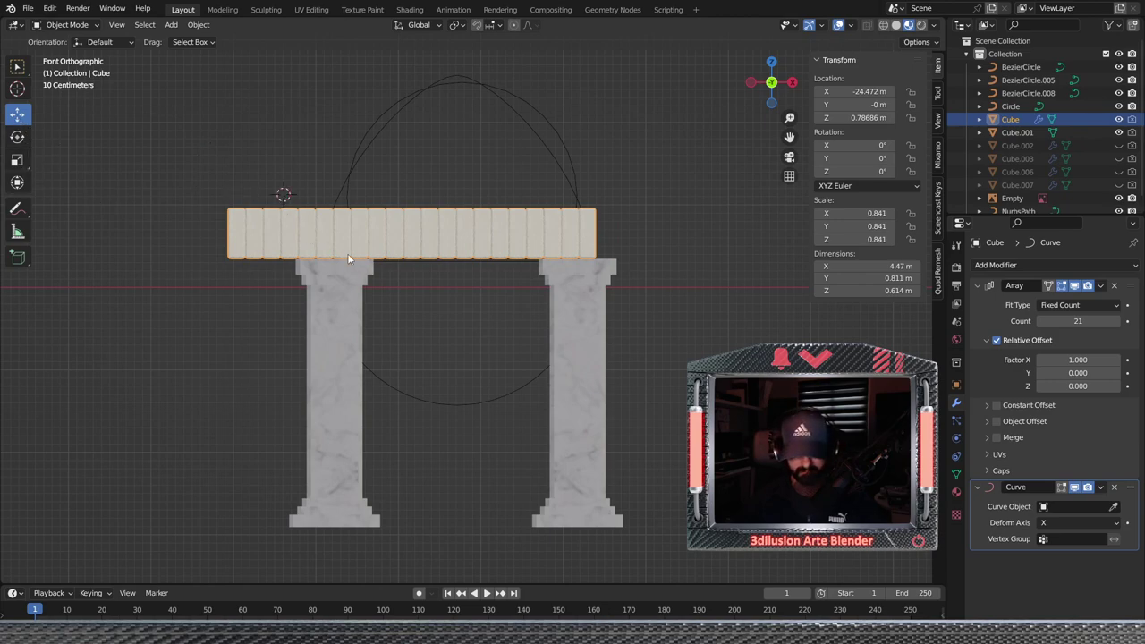
{"action": "key", "text": "g"}
{"action": "key", "text": "x"}
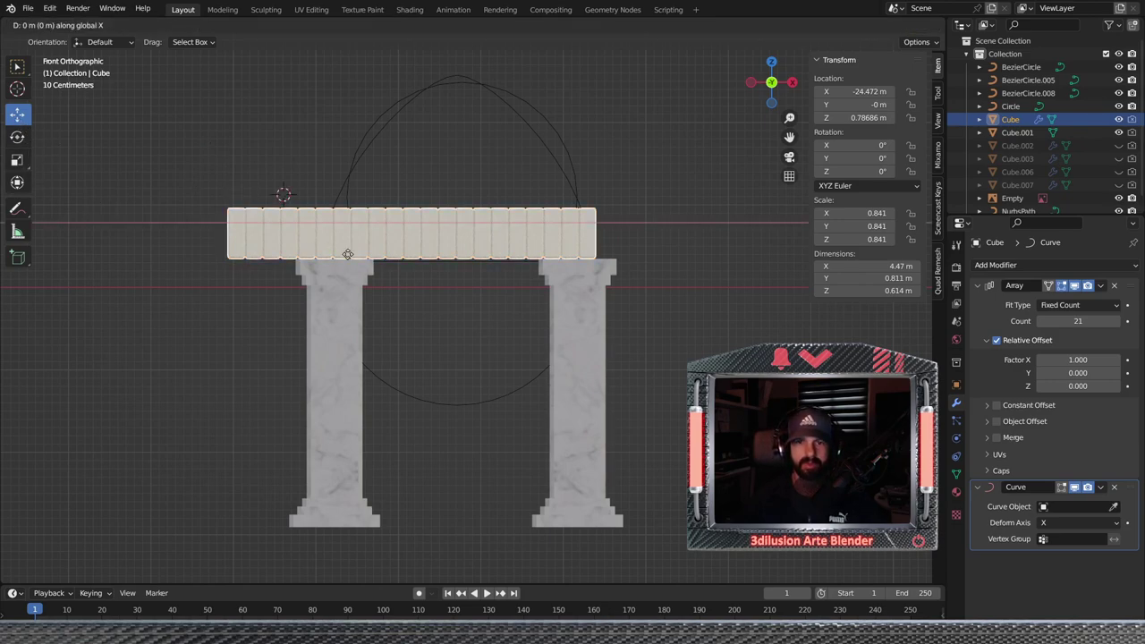
{"action": "left_click", "coordinate": [391, 255]}
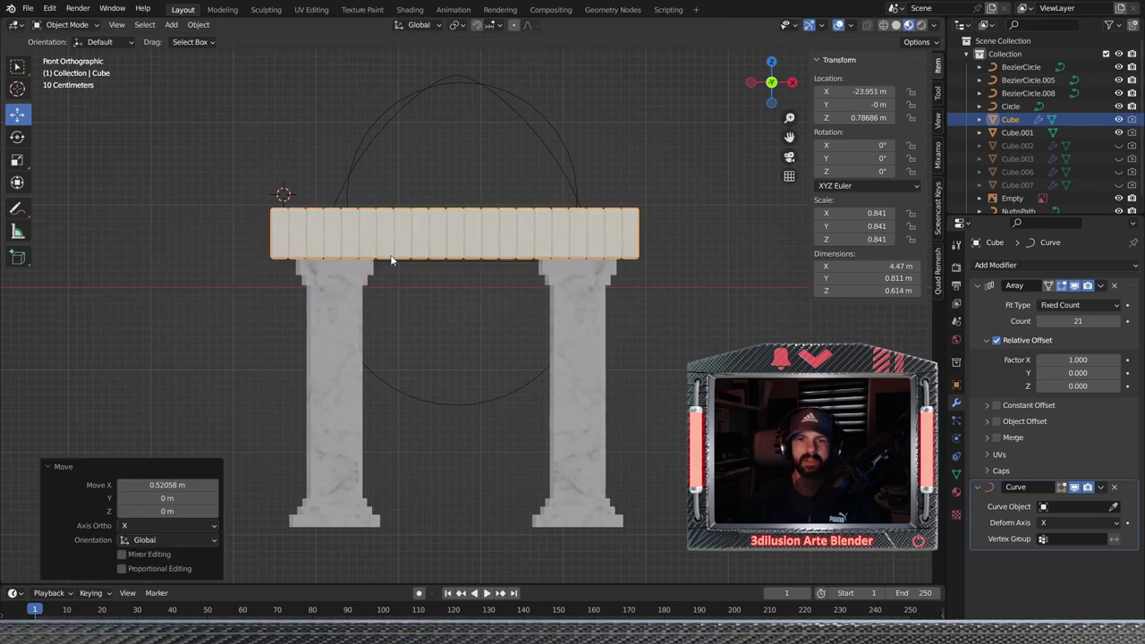
{"action": "scroll", "coordinate": [549, 341], "scroll_direction": "down", "scroll_amount": 2}
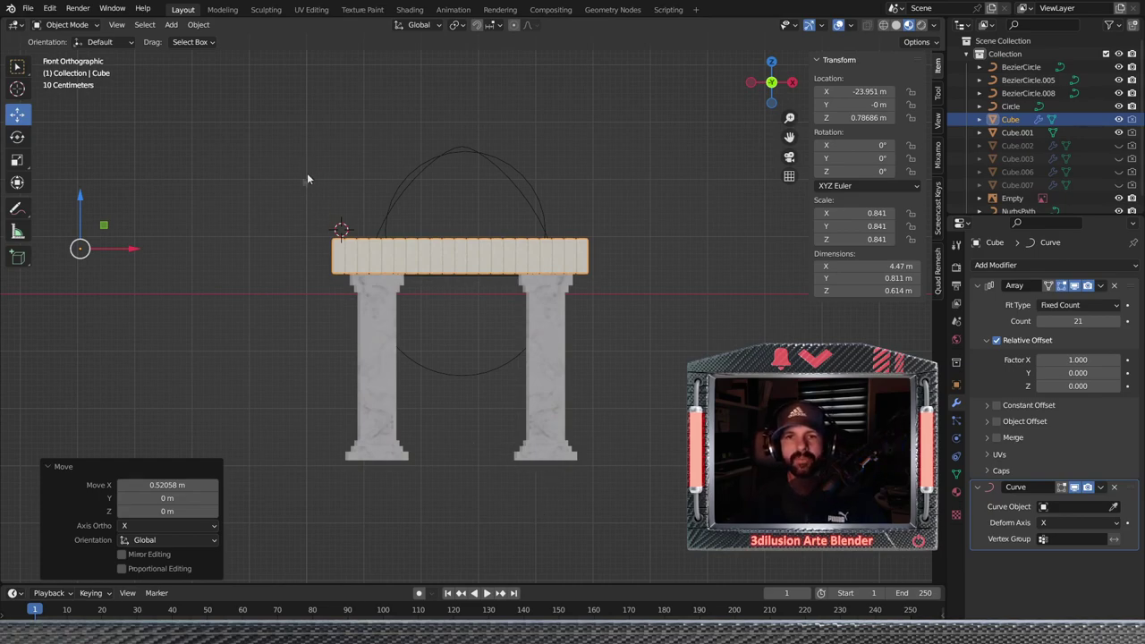
Draw three freehand arch outlines over the 21-block beam with the Annotate tool
{"action": "left_click", "coordinate": [27, 212]}
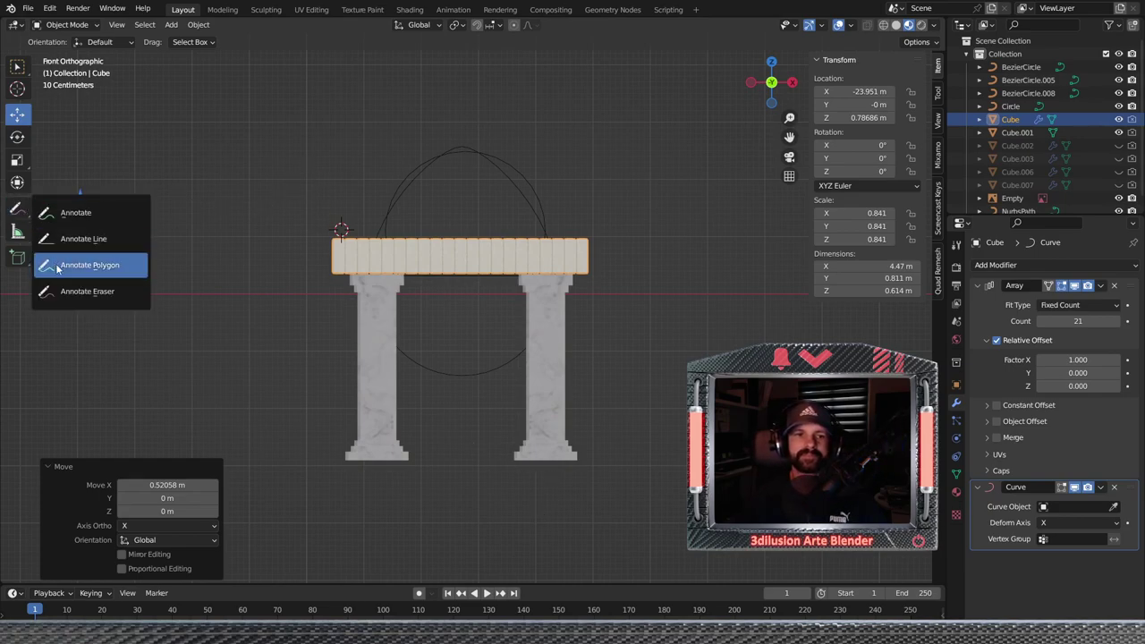
{"action": "left_click", "coordinate": [76, 212]}
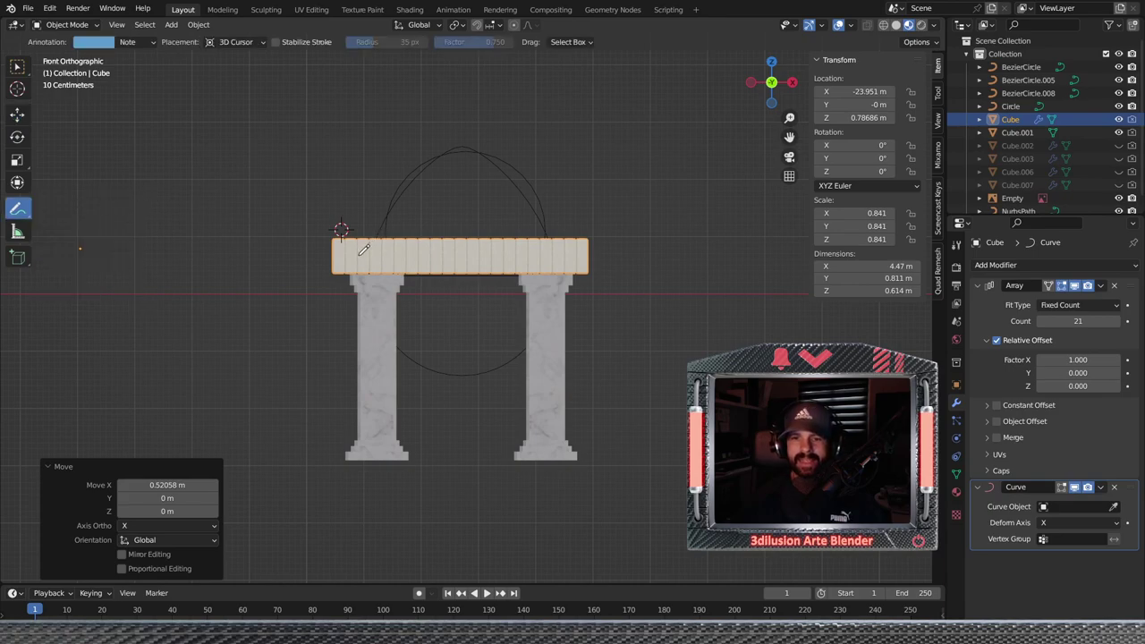
{"action": "mouse_move", "coordinate": [369, 265]}
{"action": "left_mouse_down"}
{"action": "mouse_move", "coordinate": [571, 238]}
{"action": "mouse_move", "coordinate": [557, 257]}
{"action": "left_mouse_up"}
{"action": "mouse_move", "coordinate": [370, 268]}
{"action": "left_mouse_down"}
{"action": "mouse_move", "coordinate": [433, 169]}
{"action": "mouse_move", "coordinate": [564, 257]}
{"action": "left_mouse_up"}
{"action": "left_click_drag", "start_coordinate": [371, 269], "coordinate": [560, 267]}
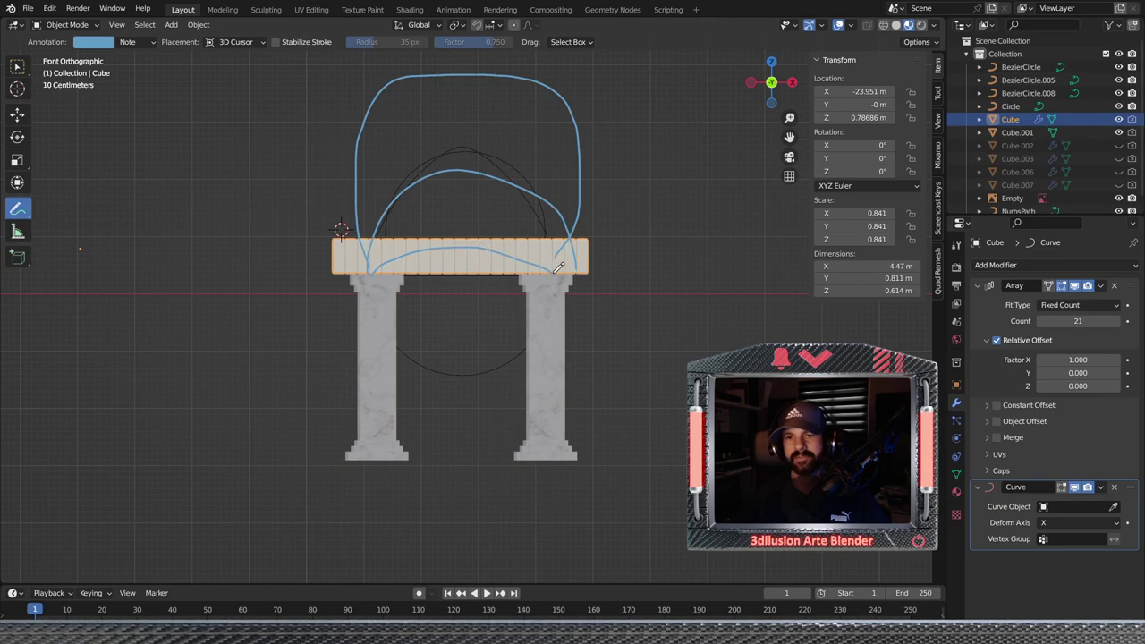
{"action": "middle_click_drag", "start_coordinate": [611, 259], "coordinate": [422, 269], "text": "shift"}
{"action": "key", "text": "shift+a"}
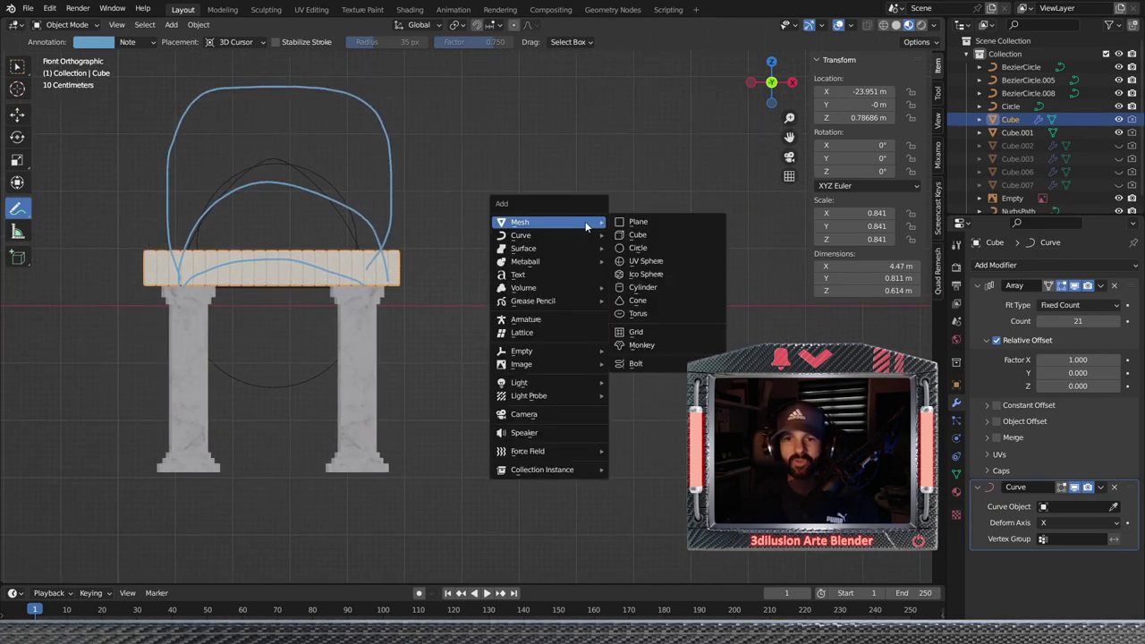
{"action": "mouse_move", "coordinate": [521, 235]}
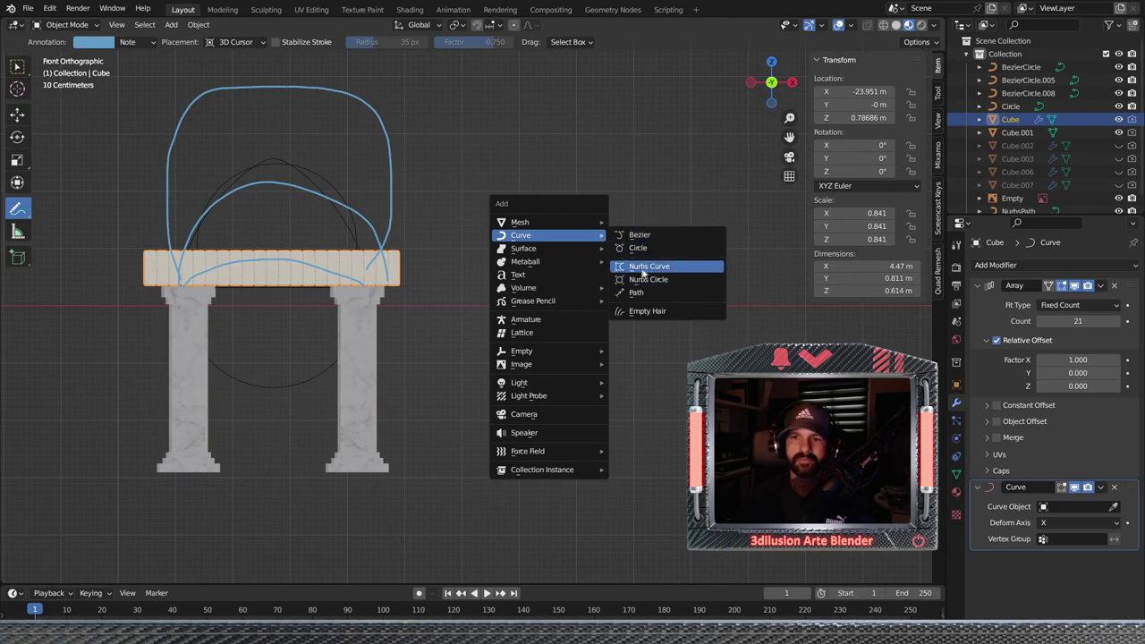
Add a NURBS curve at the 3D cursor, erase the sketch strokes, and select the block bar
{"action": "left_click", "coordinate": [649, 267]}
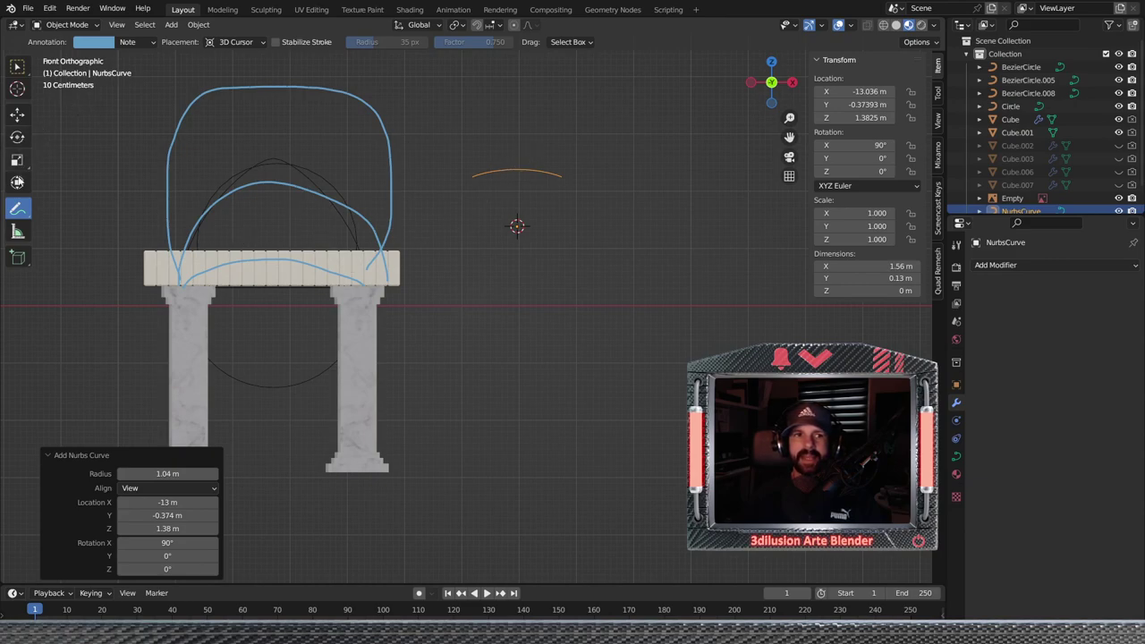
{"action": "left_click_drag", "start_coordinate": [18, 209], "coordinate": [62, 294]}
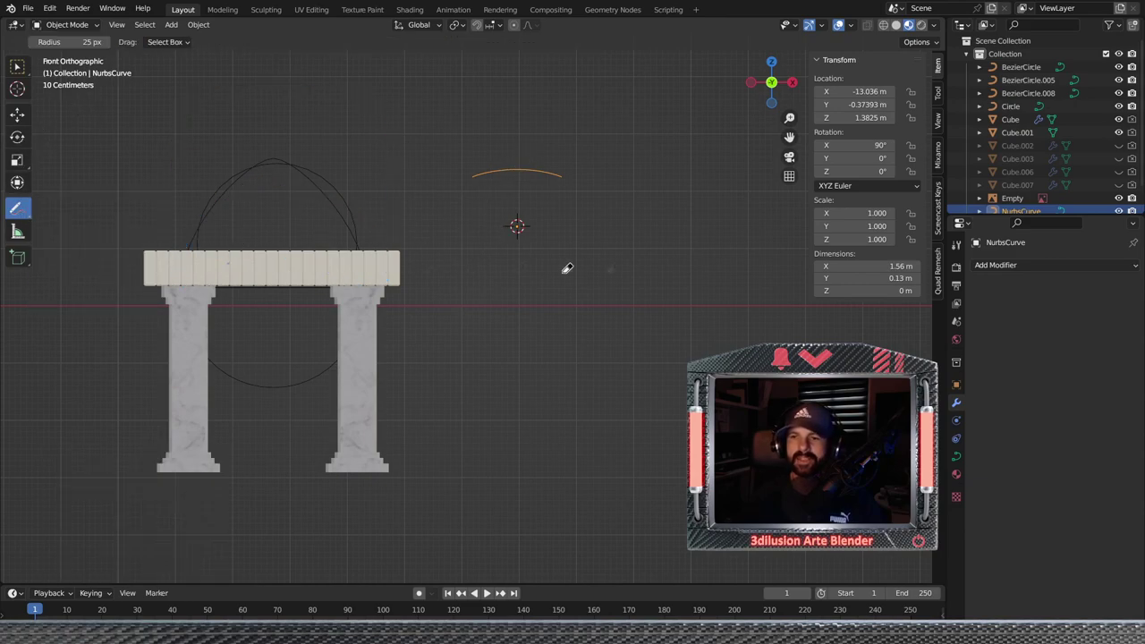
{"action": "left_click", "coordinate": [17, 114]}
{"action": "left_click", "coordinate": [279, 266]}
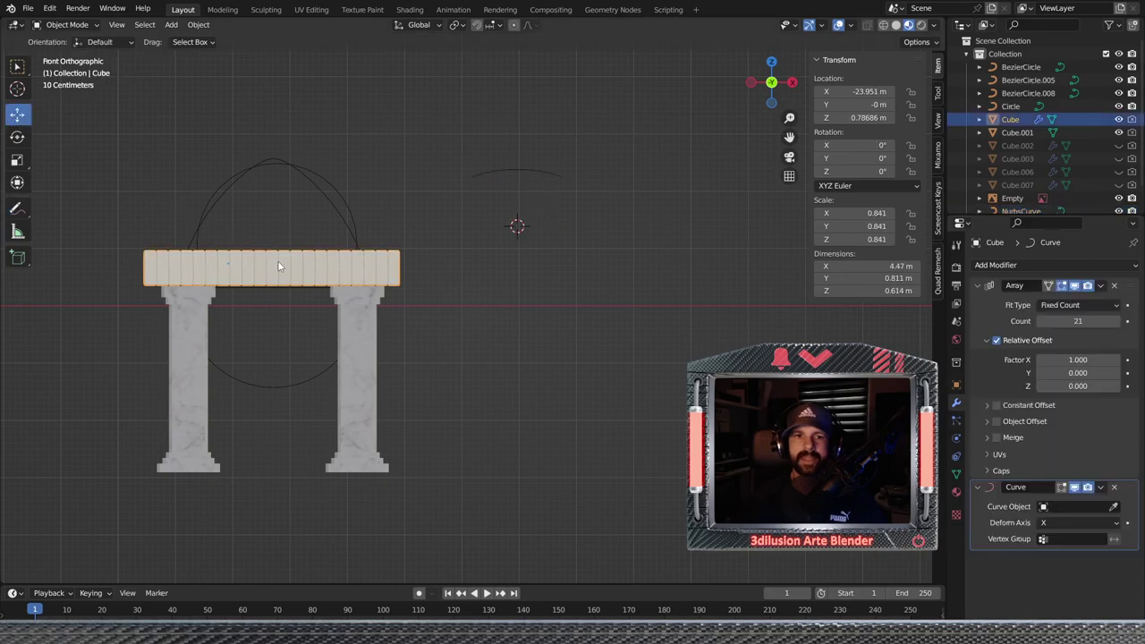
Set the bar's Curve modifier to NurbsCurve and move the curve to X −17.407 m
{"action": "left_click", "coordinate": [1114, 506]}
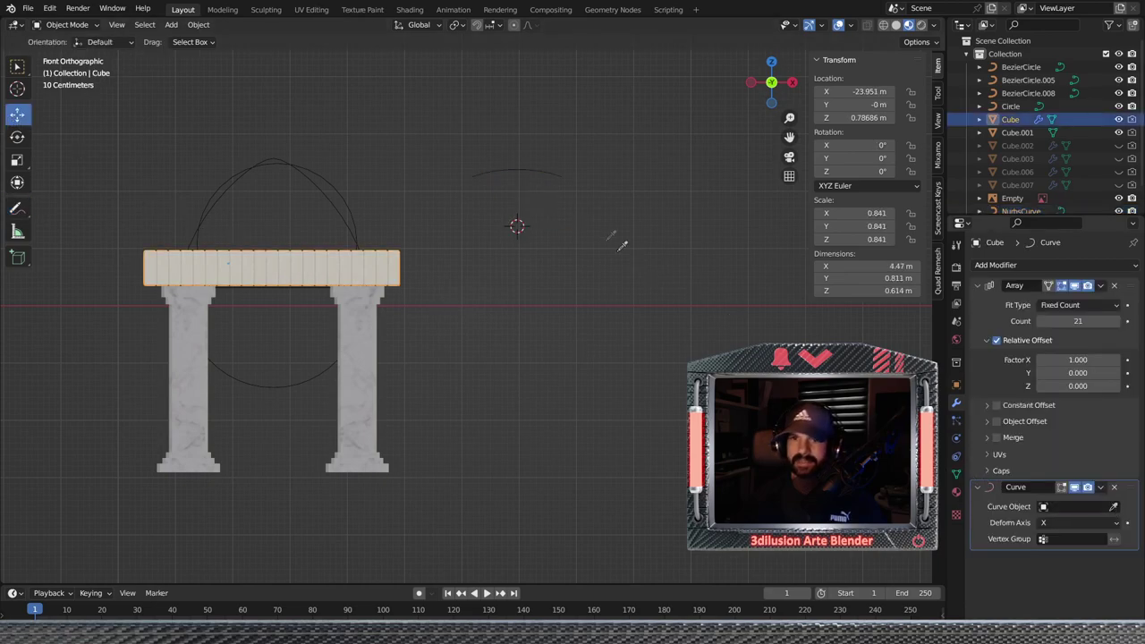
{"action": "left_click", "coordinate": [539, 174]}
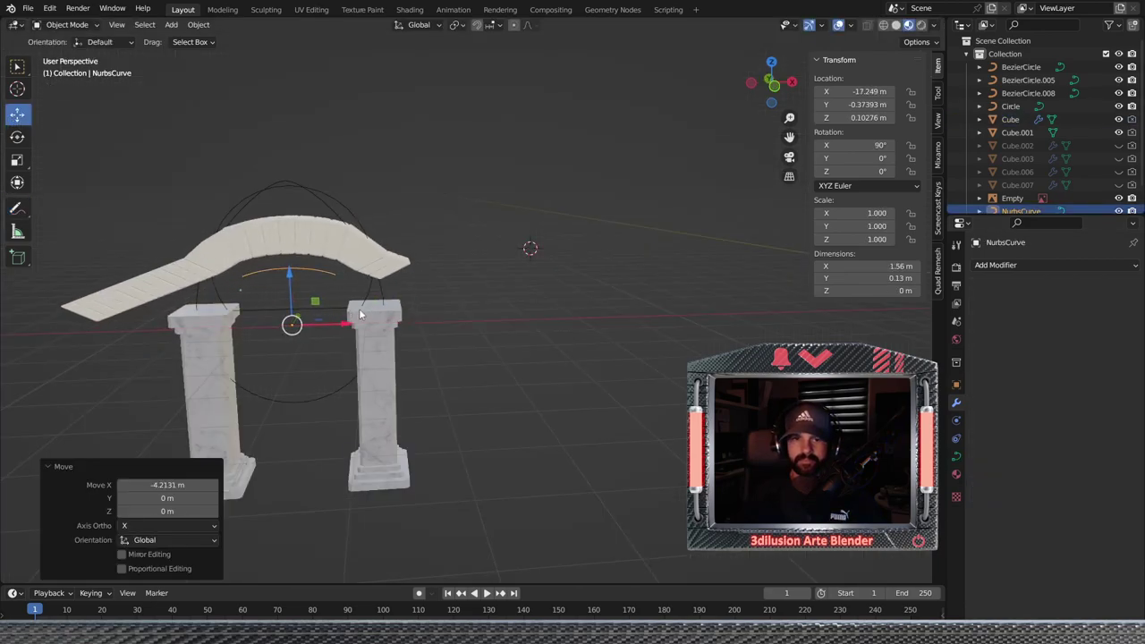
{"action": "left_click_drag", "start_coordinate": [469, 291], "coordinate": [453, 288]}
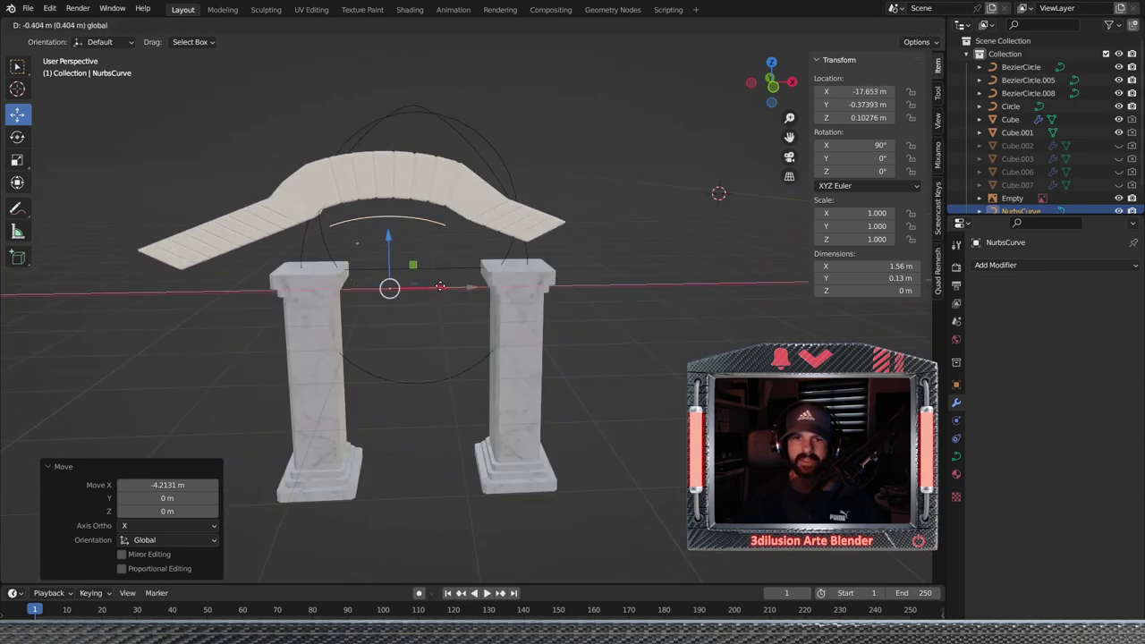
{"action": "left_click_drag", "start_coordinate": [454, 287], "coordinate": [459, 292]}
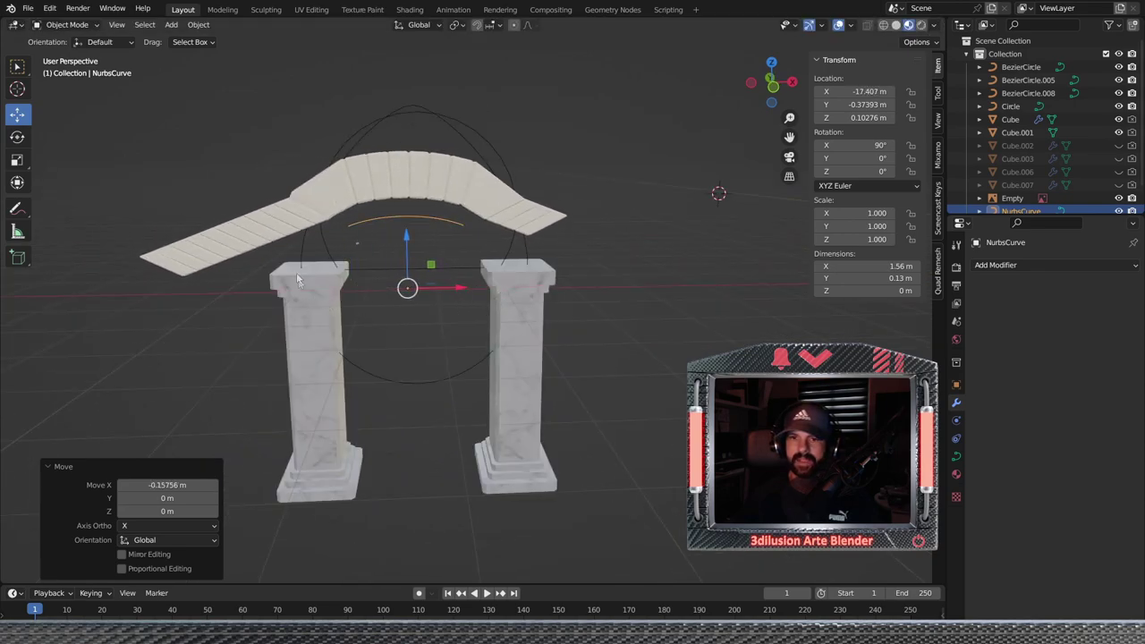
Scale the NurbsCurve up about 2.2 times and shift it along X
{"action": "key", "text": "s"}
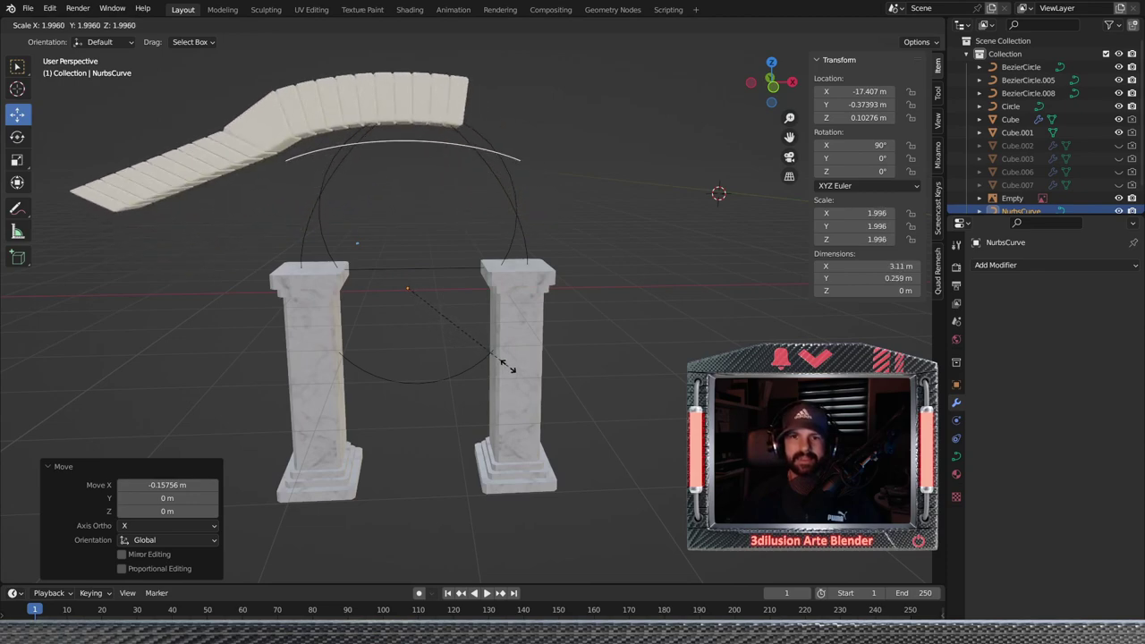
{"action": "left_click", "coordinate": [511, 366]}
{"action": "left_click_drag", "start_coordinate": [457, 289], "coordinate": [344, 272]}
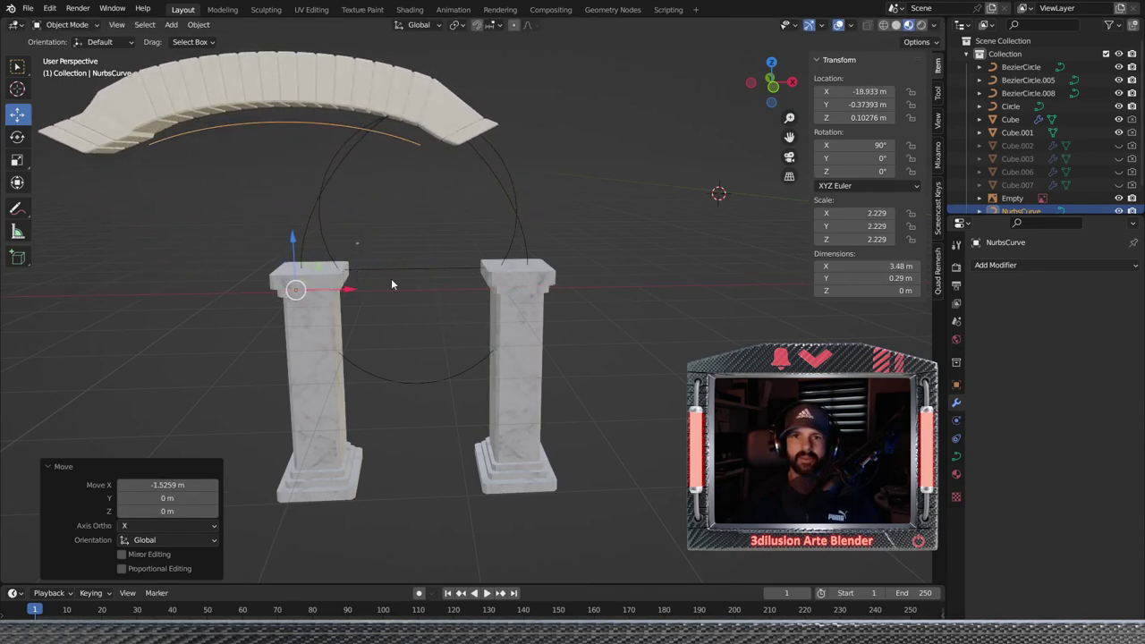
{"action": "left_click", "coordinate": [957, 457]}
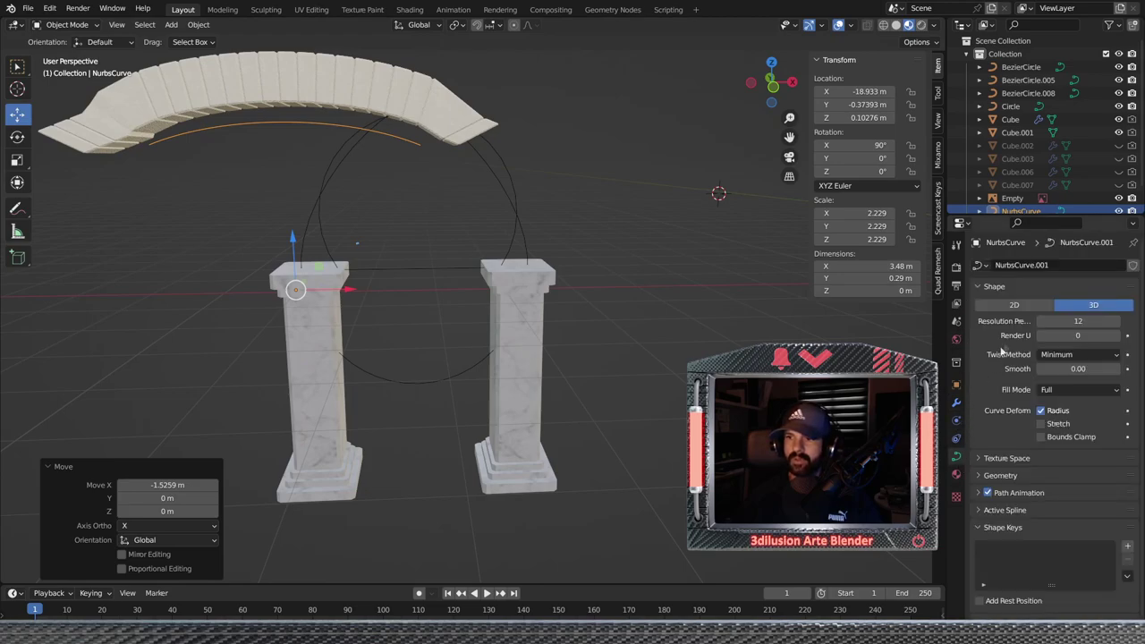
{"action": "left_click", "coordinate": [956, 403]}
Lower the Cube's Array count to 17 blocks
{"action": "left_click", "coordinate": [1010, 119]}
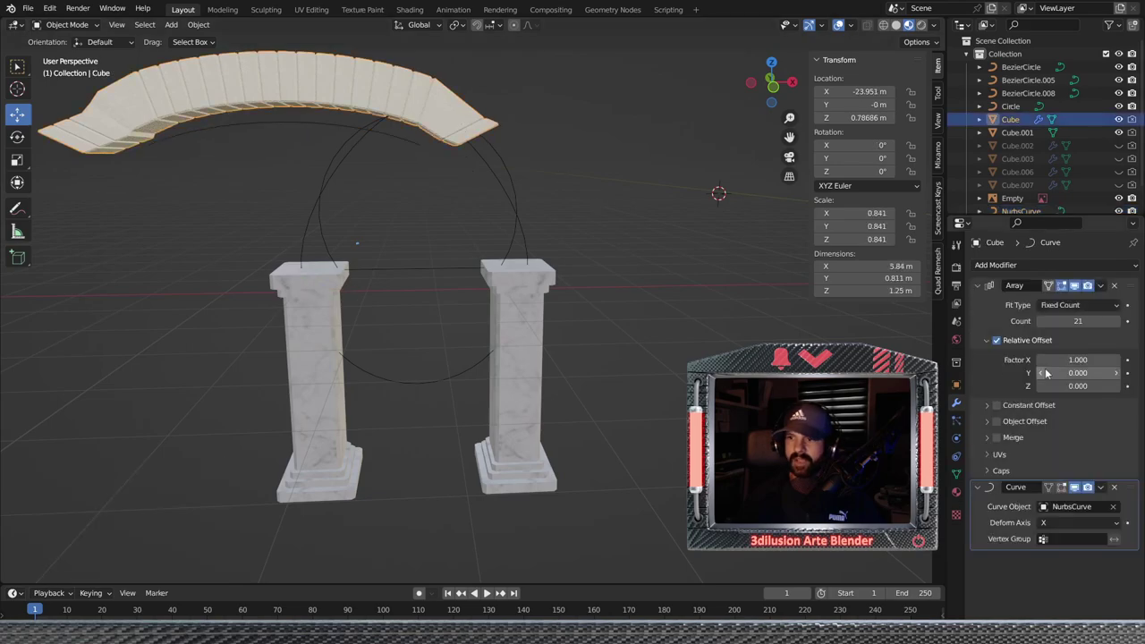
{"action": "left_click", "coordinate": [1040, 320]}
{"action": "left_click", "coordinate": [1040, 320]}
{"action": "left_click", "coordinate": [1040, 321]}
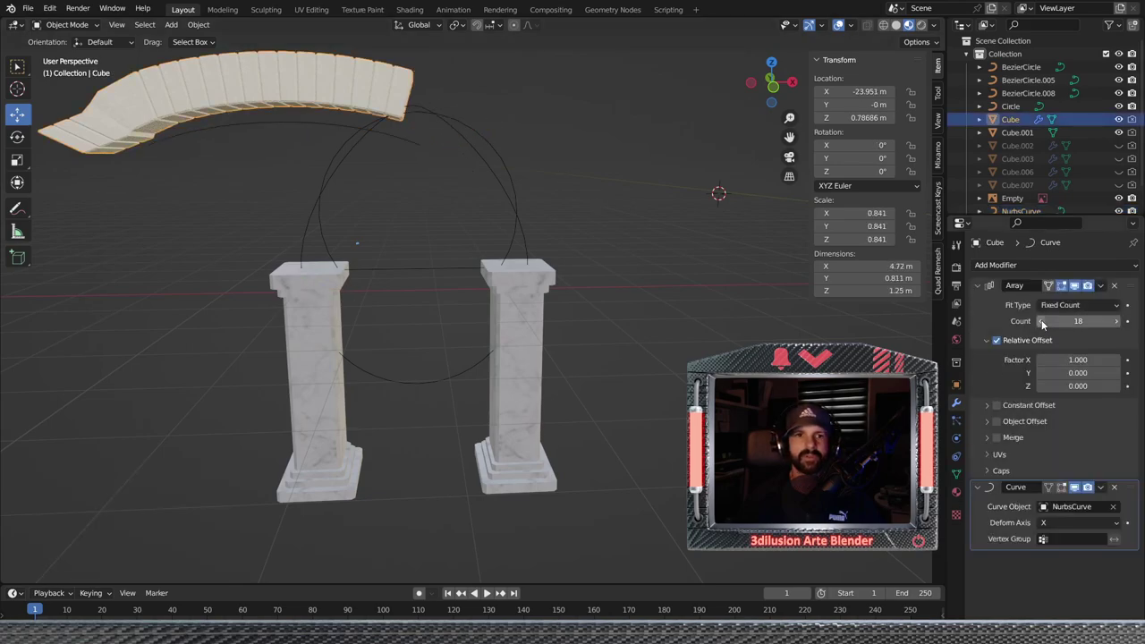
{"action": "left_click", "coordinate": [1040, 320]}
Rescale the NurbsCurve (0.77, then about 2×) and move it along X to −18.933 m
{"action": "left_click", "coordinate": [274, 126]}
{"action": "key", "text": "s"}
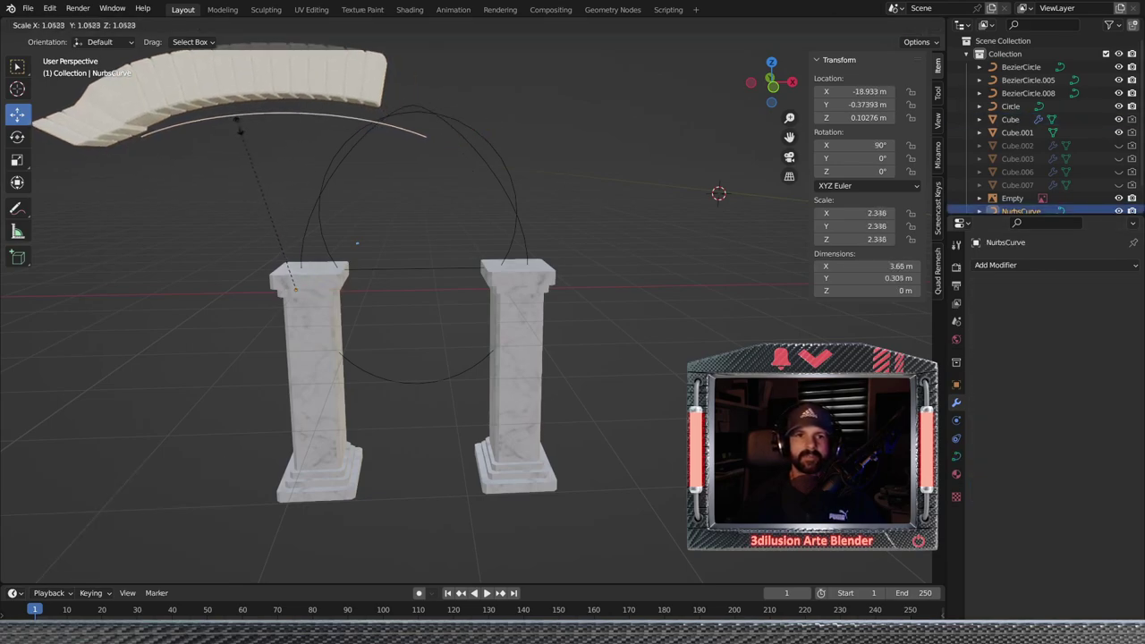
{"action": "left_click", "coordinate": [407, 230]}
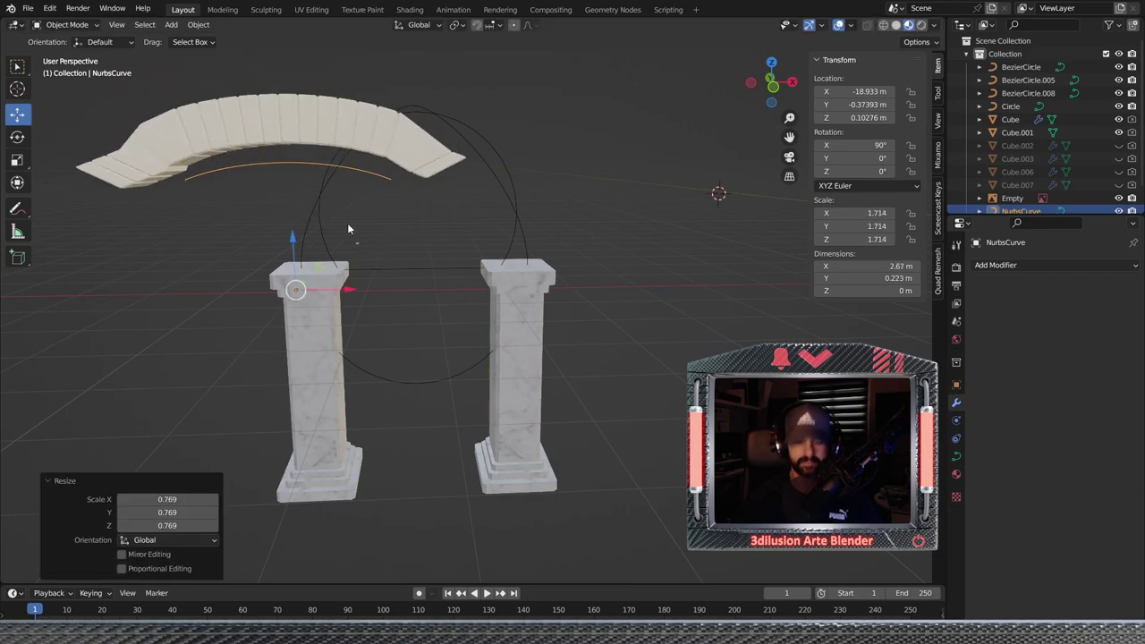
{"action": "key", "text": "s"}
{"action": "left_click", "coordinate": [463, 272]}
{"action": "scroll", "coordinate": [442, 266], "scroll_direction": "down", "scroll_amount": 3}
{"action": "scroll", "coordinate": [442, 266], "scroll_direction": "down", "scroll_amount": 2}
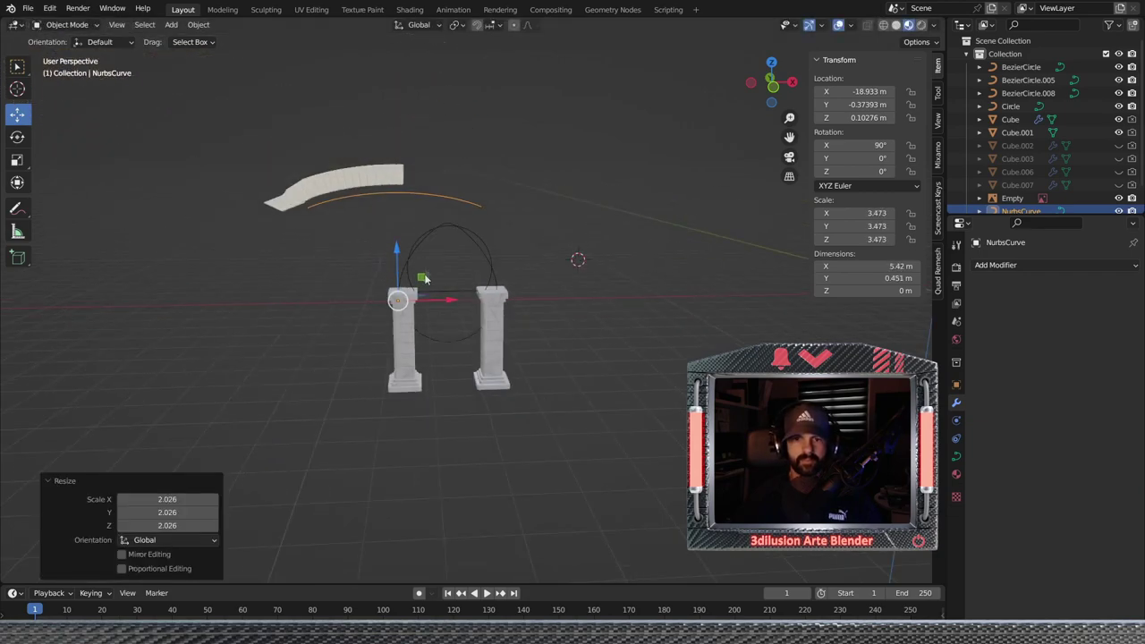
{"action": "key", "text": "g"}
{"action": "key", "text": "x"}
{"action": "left_click", "coordinate": [403, 299]}
{"action": "left_click", "coordinate": [361, 183]}
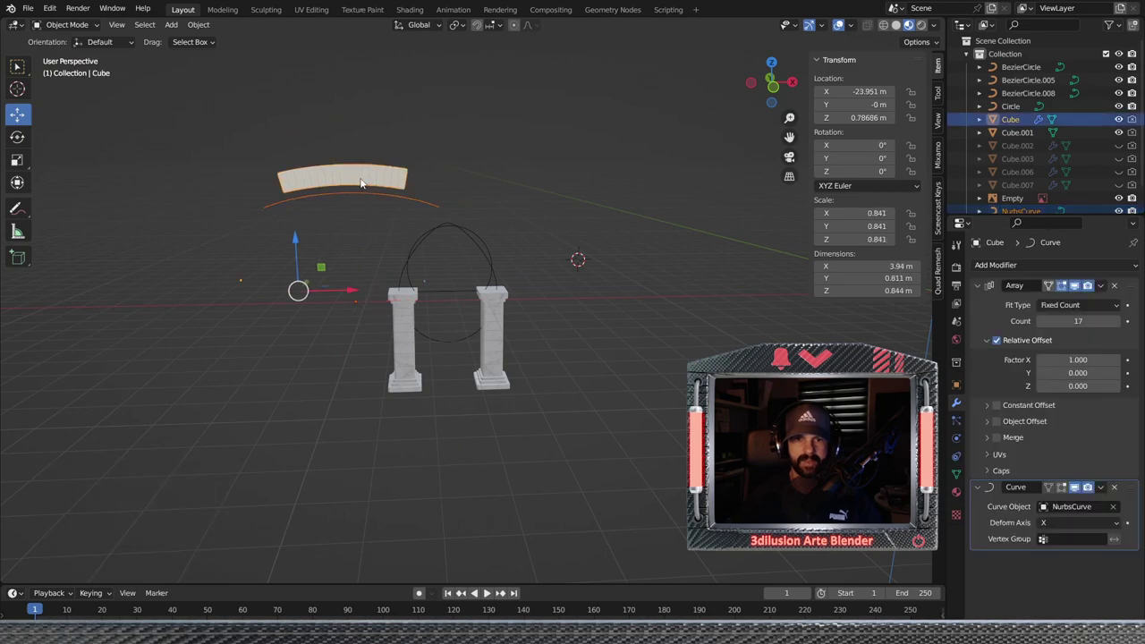
Shift the arch 2.917 m along X and drop it down onto the pillars
{"action": "key", "text": "g"}
{"action": "key", "text": "x"}
{"action": "left_click", "coordinate": [400, 287]}
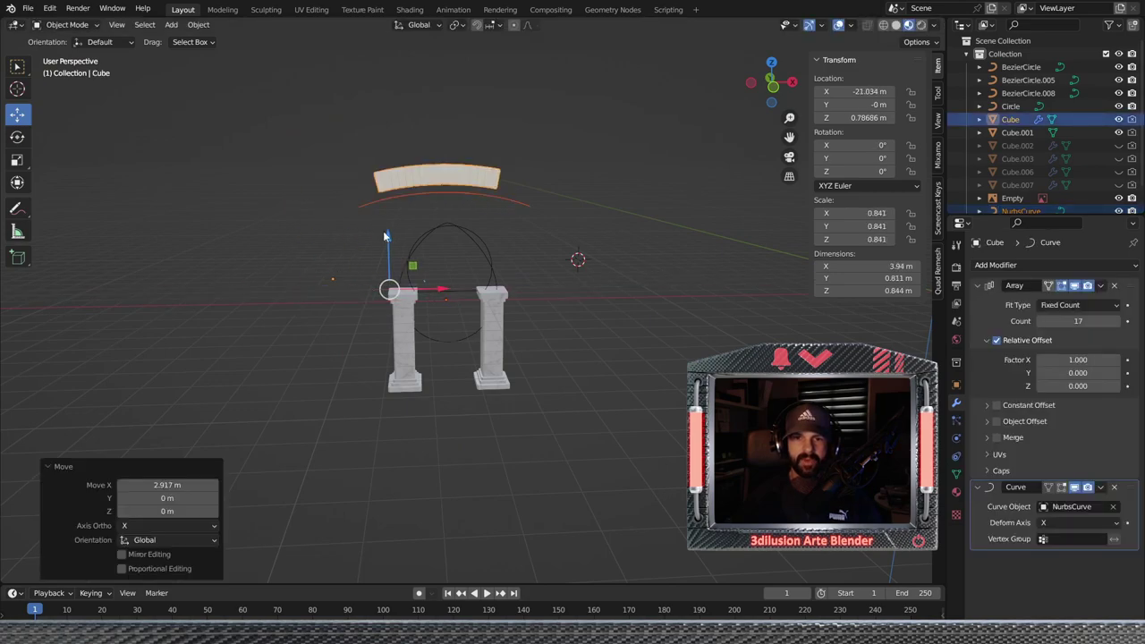
{"action": "key", "text": "g"}
{"action": "key", "text": "z"}
{"action": "left_click", "coordinate": [410, 335]}
{"action": "key", "text": "g"}
{"action": "key", "text": "x"}
{"action": "left_click", "coordinate": [452, 376]}
Nudge the arch to X −20.763 m over the pillar tops, then select the NurbsCurve
{"action": "scroll", "coordinate": [451, 369], "scroll_direction": "up", "scroll_amount": 3}
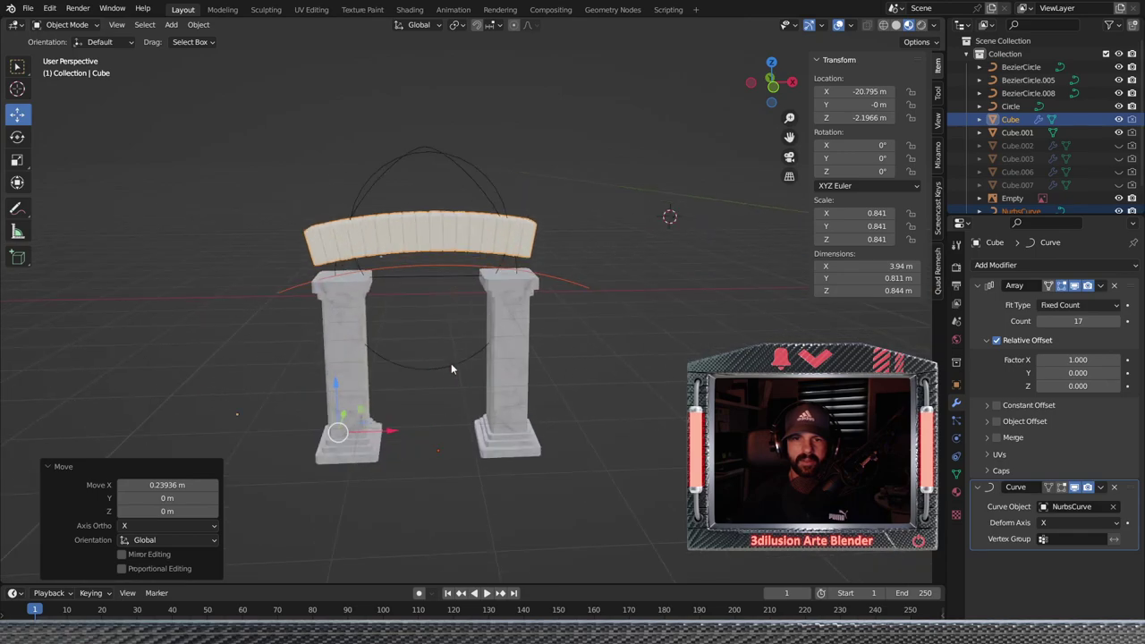
{"action": "key", "text": "g"}
{"action": "key", "text": "x"}
{"action": "left_click", "coordinate": [402, 429]}
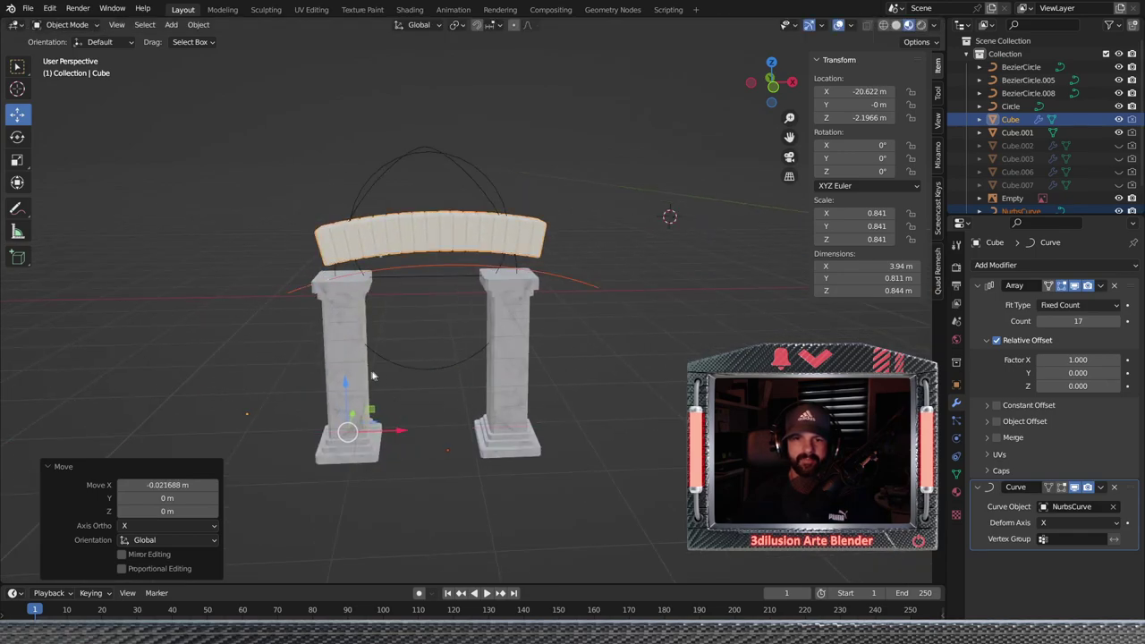
{"action": "scroll", "coordinate": [341, 387], "scroll_direction": "up", "scroll_amount": 2}
{"action": "scroll", "coordinate": [383, 388], "scroll_direction": "up", "scroll_amount": 2}
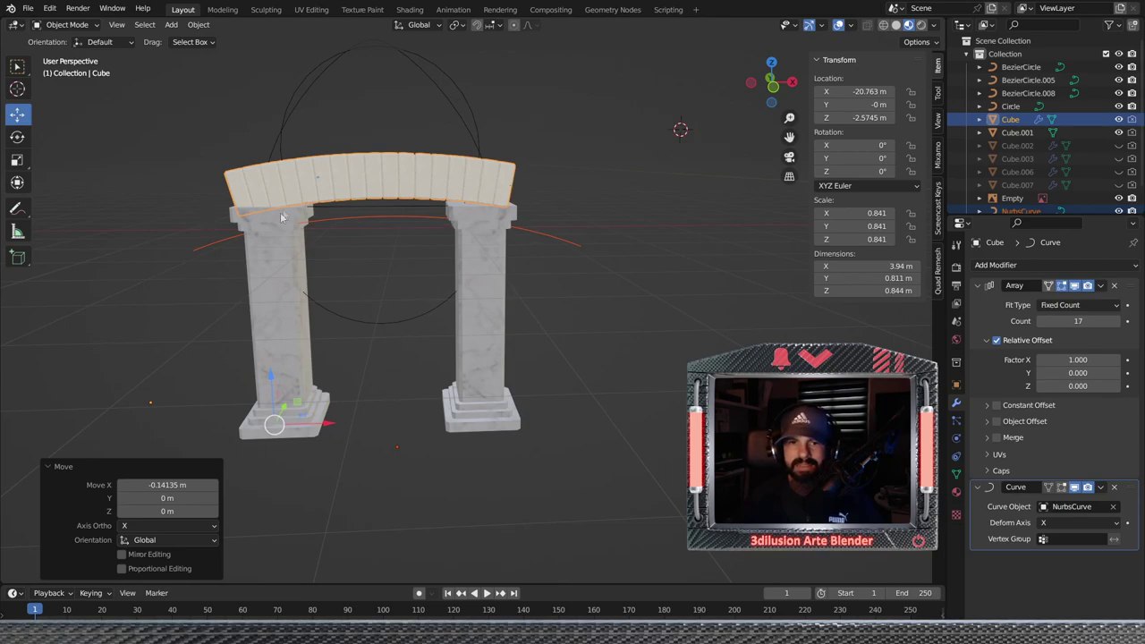
{"action": "key", "text": "ctrl+z"}
{"action": "key", "text": "ctrl+shift+z"}
{"action": "left_click", "coordinate": [562, 239]}
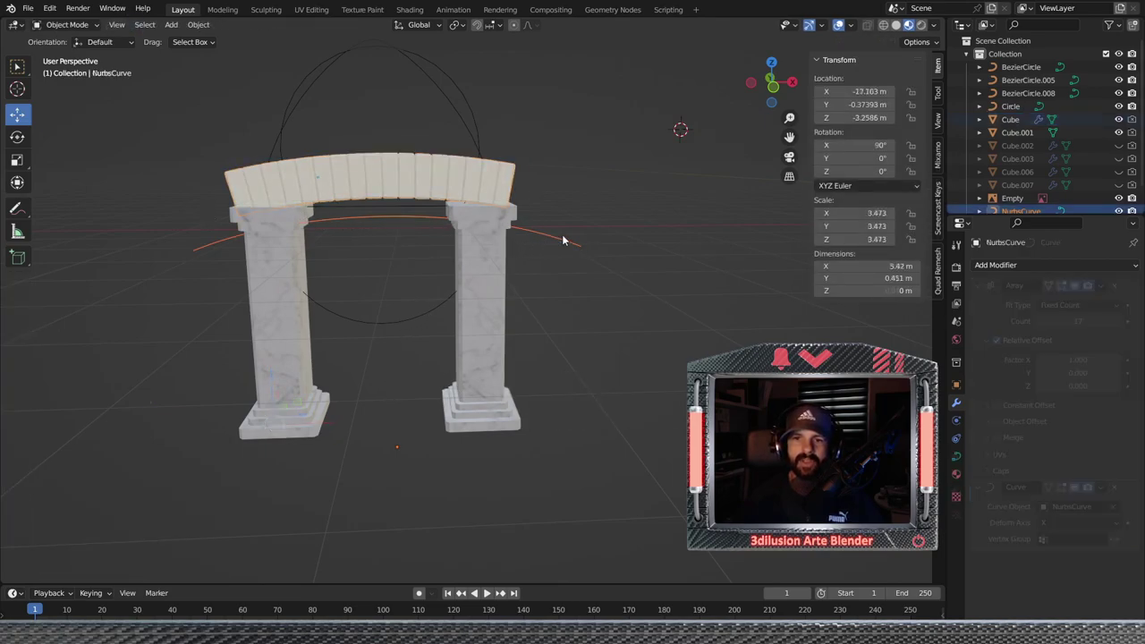
In Edit Mode, select both NurbsCurve end points and drag them down to bend the arch
{"action": "key", "text": "Tab"}
{"action": "scroll", "coordinate": [393, 332], "scroll_direction": "down", "scroll_amount": 3}
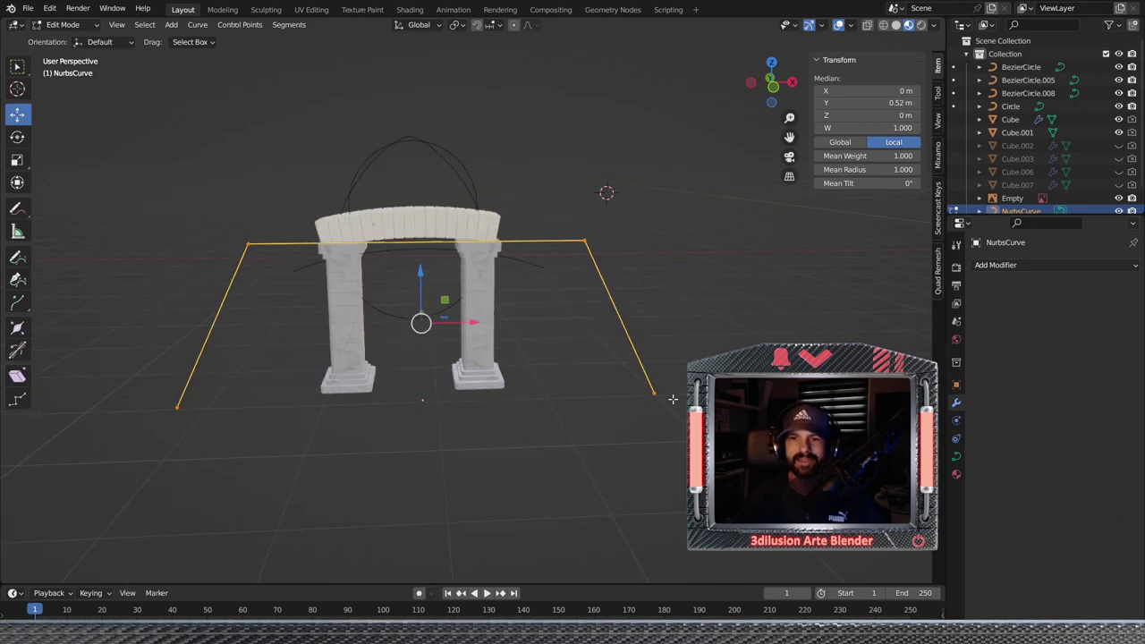
{"action": "middle_click_drag", "start_coordinate": [646, 427], "coordinate": [646, 284], "text": "shift"}
{"action": "left_click", "coordinate": [653, 264]}
{"action": "left_click", "coordinate": [190, 265], "text": "shift"}
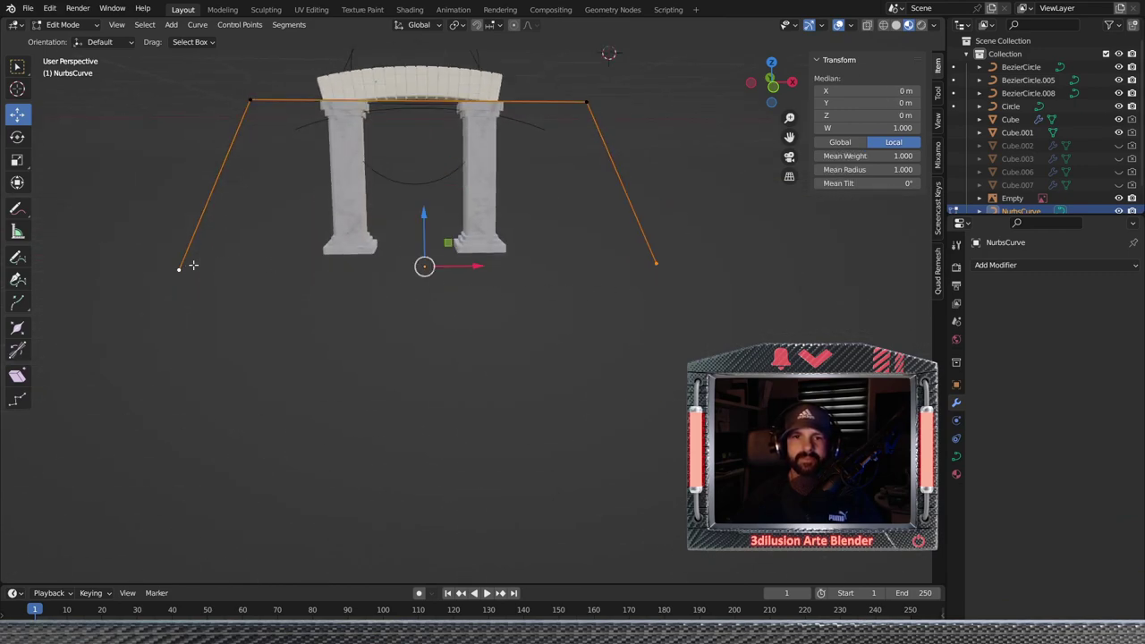
{"action": "mouse_move", "coordinate": [425, 215]}
{"action": "left_mouse_down"}
{"action": "mouse_move", "coordinate": [348, 362]}
{"action": "mouse_move", "coordinate": [312, 544]}
{"action": "left_mouse_up"}
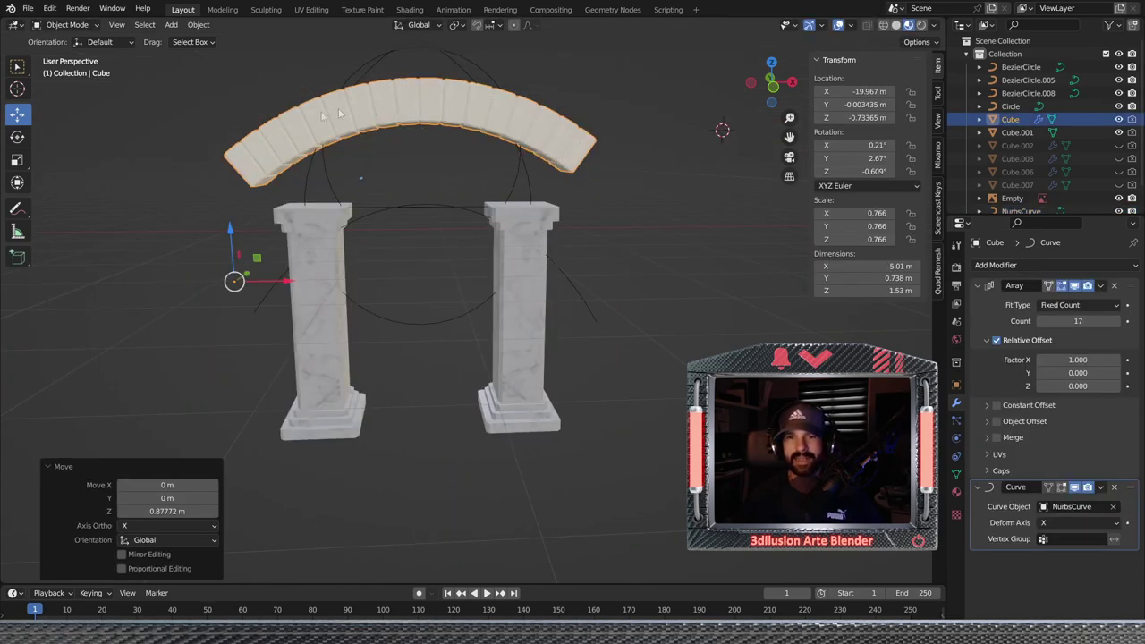
{"action": "mouse_move", "coordinate": [656, 195]}
{"action": "middle_mouse_down"}
{"action": "mouse_move", "coordinate": [596, 206]}
{"action": "mouse_move", "coordinate": [480, 142]}
{"action": "middle_mouse_up"}
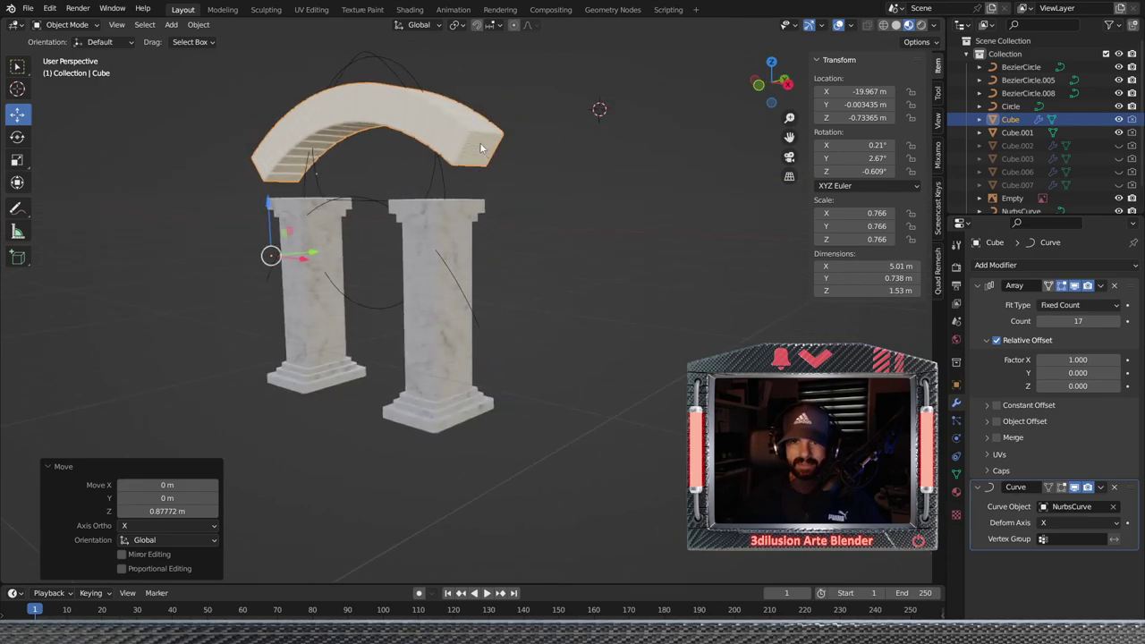
{"action": "mouse_move", "coordinate": [470, 205]}
{"action": "middle_mouse_down"}
{"action": "mouse_move", "coordinate": [539, 197]}
{"action": "mouse_move", "coordinate": [397, 159]}
{"action": "middle_mouse_up"}
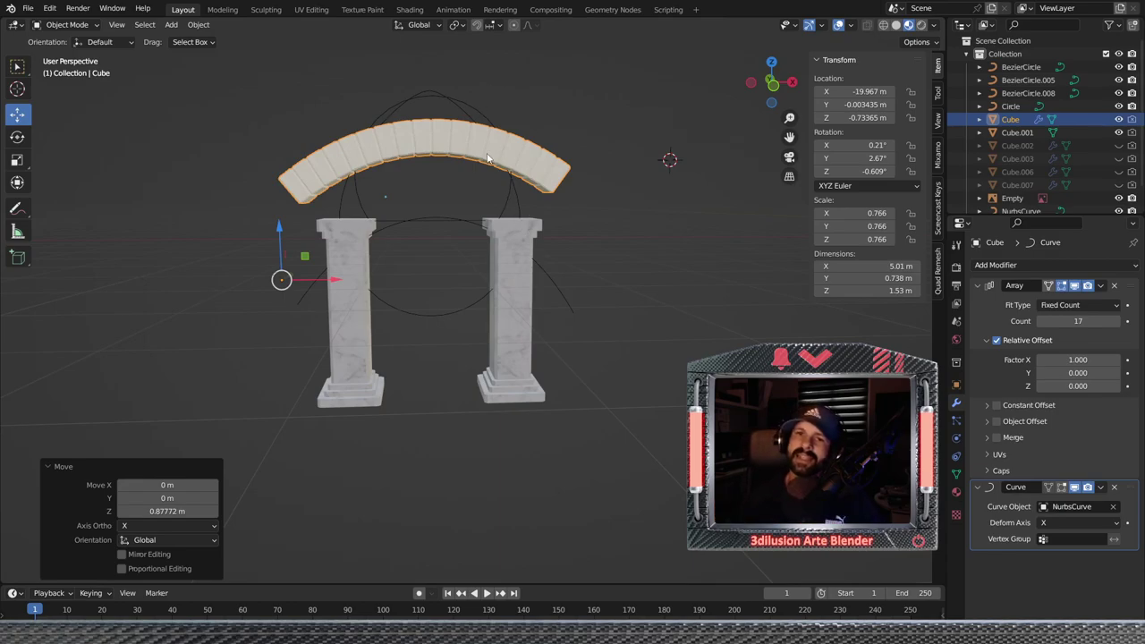
Lower the arch to Z −1.396 m onto the pillar tops and switch to Front view
{"action": "scroll", "coordinate": [526, 89], "scroll_direction": "down", "scroll_amount": 3}
{"action": "left_click_drag", "start_coordinate": [367, 251], "coordinate": [364, 273]}
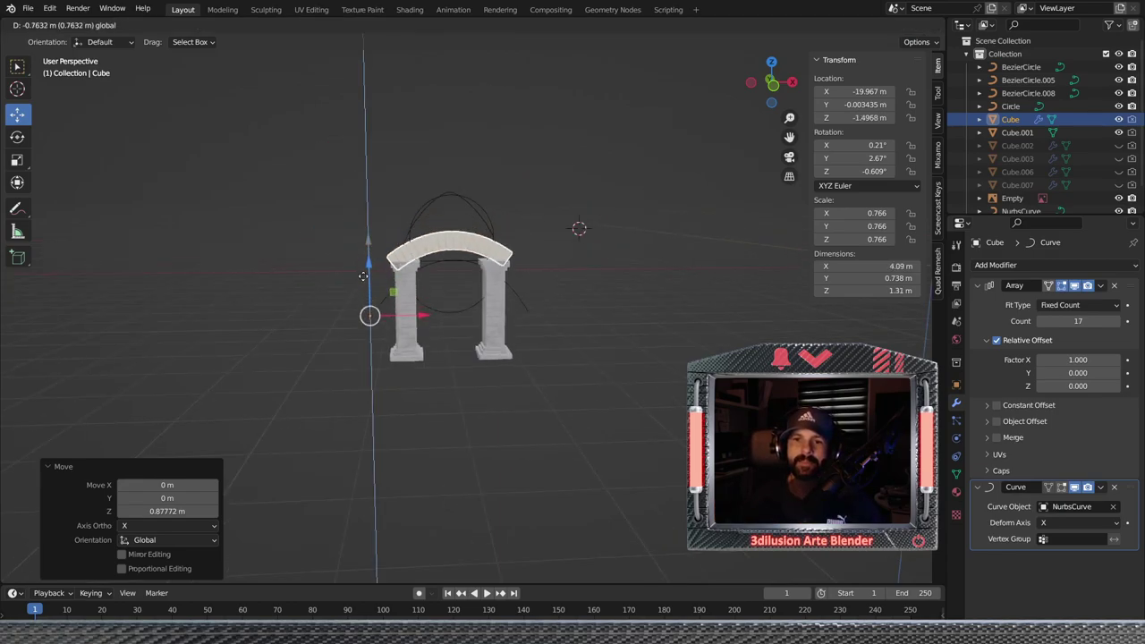
{"action": "left_click", "coordinate": [363, 273]}
{"action": "scroll", "coordinate": [400, 267], "scroll_direction": "up", "scroll_amount": 2}
{"action": "scroll", "coordinate": [400, 266], "scroll_direction": "up", "scroll_amount": 1}
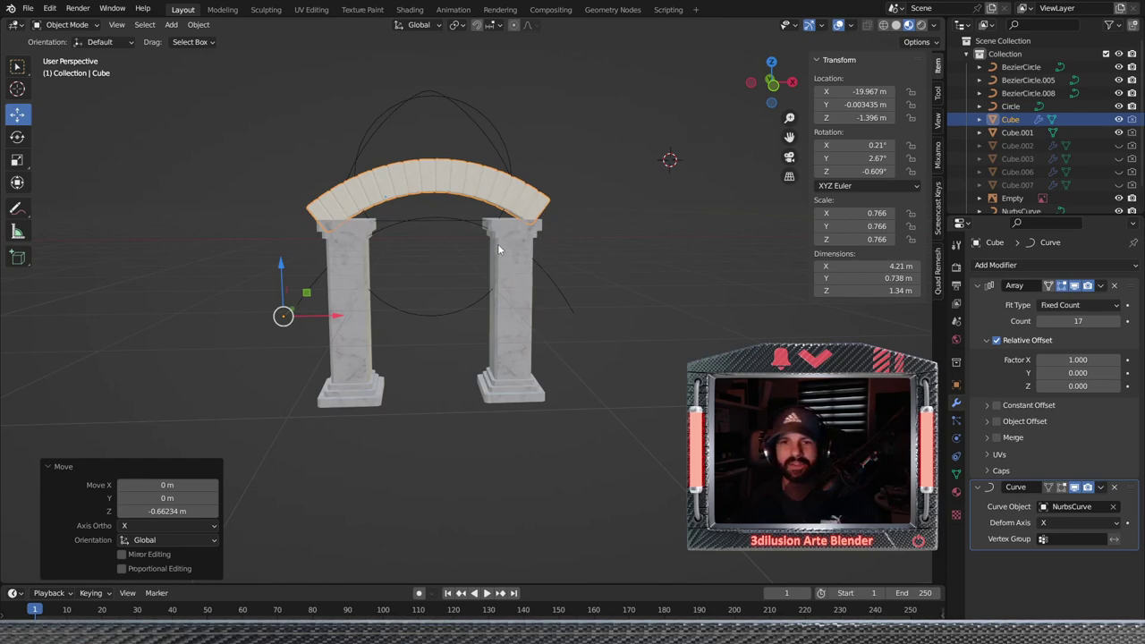
{"action": "scroll", "coordinate": [562, 348], "scroll_direction": "up", "scroll_amount": 1}
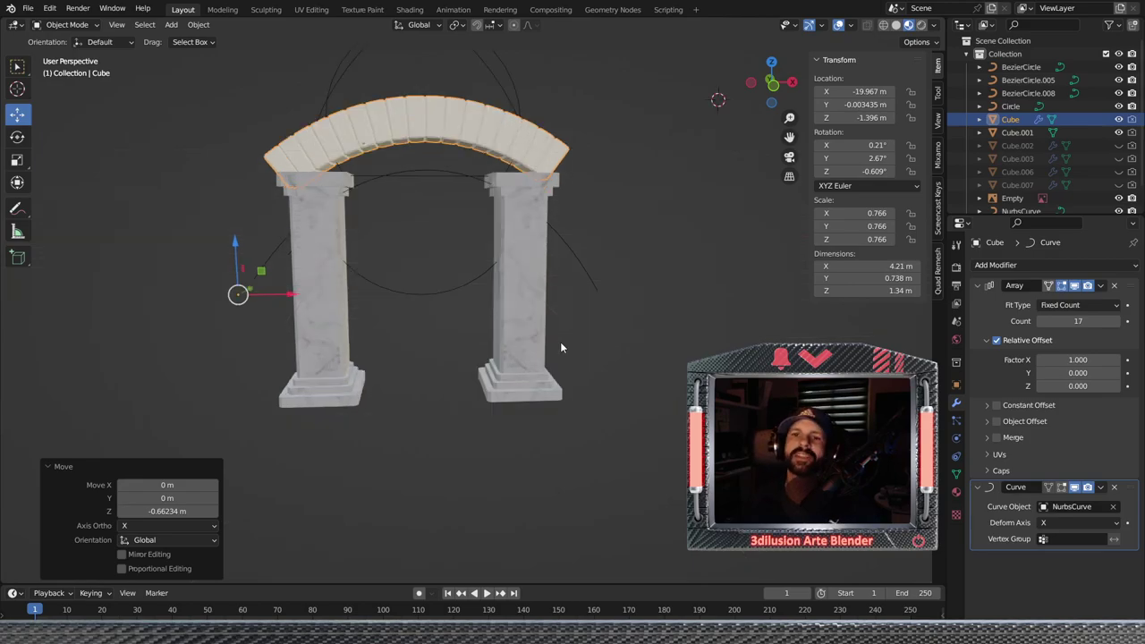
{"action": "scroll", "coordinate": [556, 353], "scroll_direction": "down", "scroll_amount": 1}
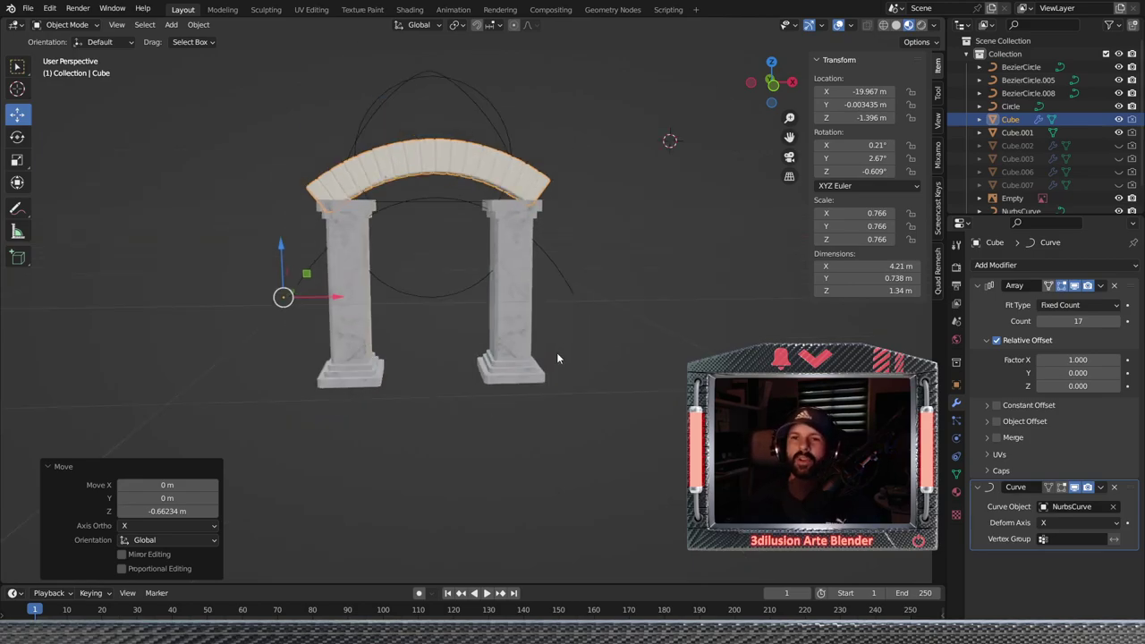
{"action": "key", "text": "KP_1"}
{"action": "scroll", "coordinate": [528, 299], "scroll_direction": "down", "scroll_amount": 1}
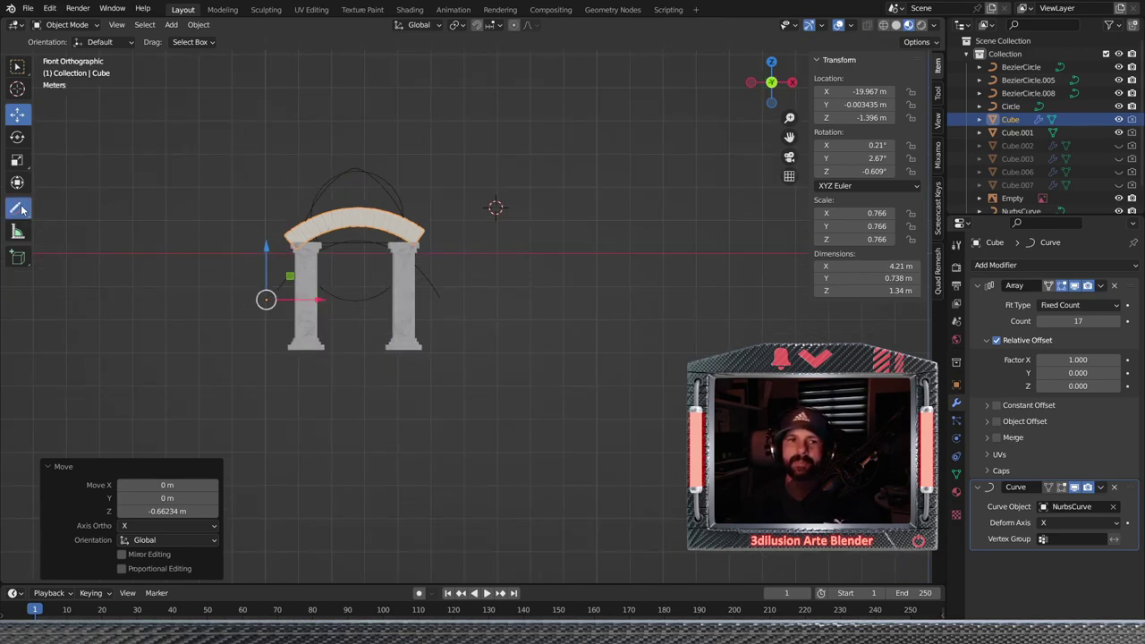
With the freehand Annotate tool, sketch a triangle beside the arch
{"action": "left_click_drag", "start_coordinate": [18, 208], "coordinate": [29, 211]}
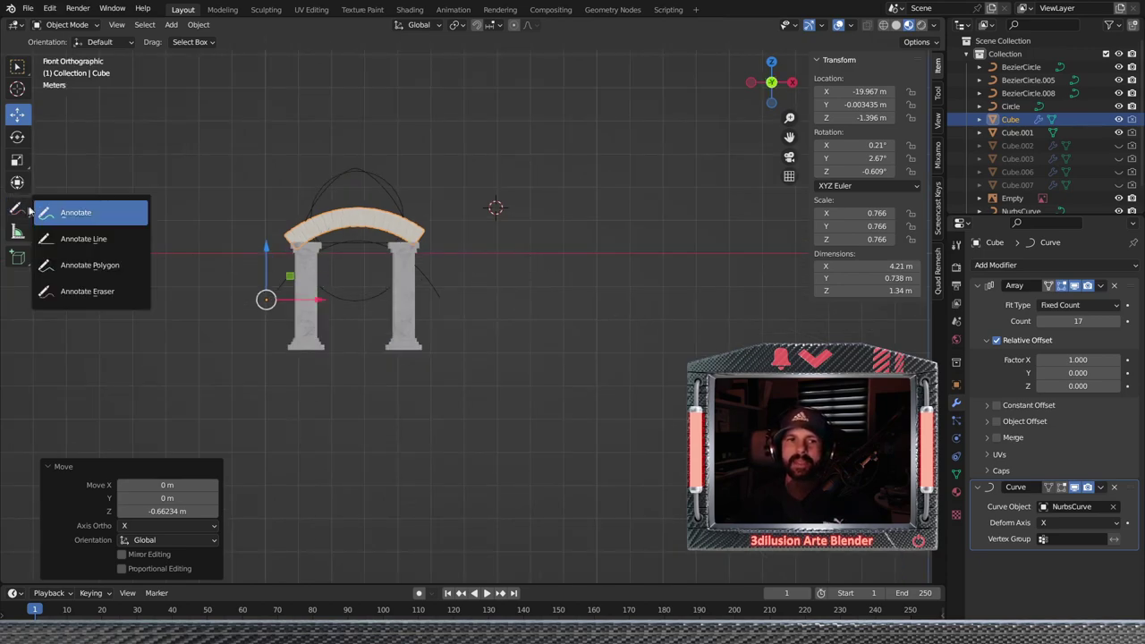
{"action": "left_click", "coordinate": [77, 213]}
{"action": "left_click_drag", "start_coordinate": [600, 200], "coordinate": [537, 267]}
{"action": "left_click_drag", "start_coordinate": [599, 202], "coordinate": [528, 283]}
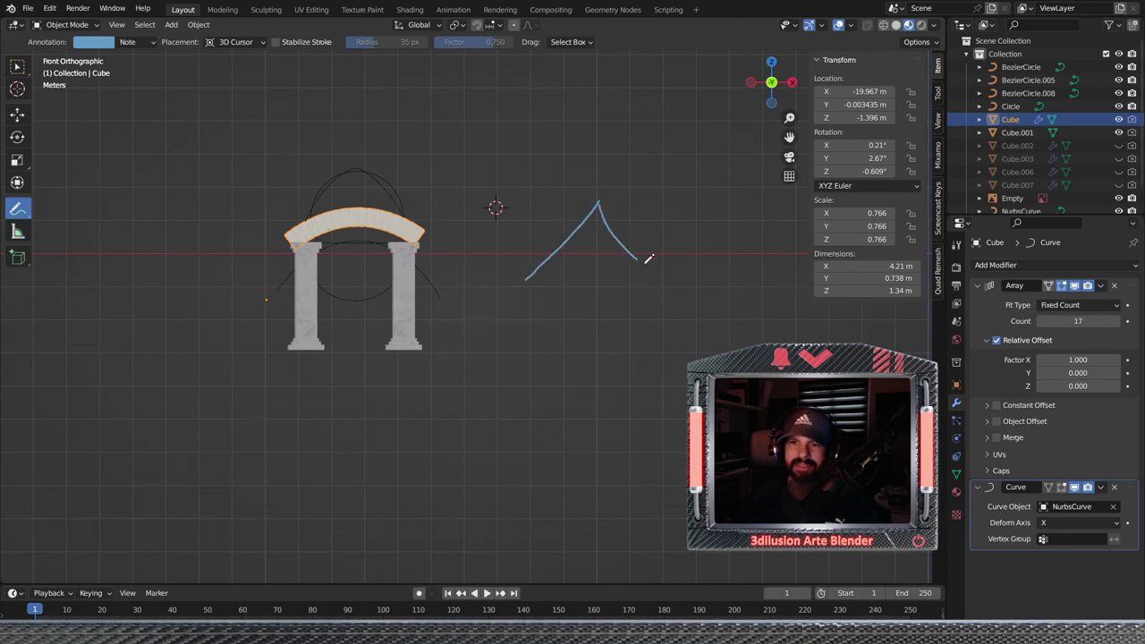
{"action": "mouse_move", "coordinate": [588, 215]}
{"action": "left_mouse_down"}
{"action": "mouse_move", "coordinate": [530, 274]}
{"action": "mouse_move", "coordinate": [655, 288]}
{"action": "mouse_move", "coordinate": [588, 216]}
{"action": "mouse_move", "coordinate": [605, 219]}
{"action": "left_mouse_up"}
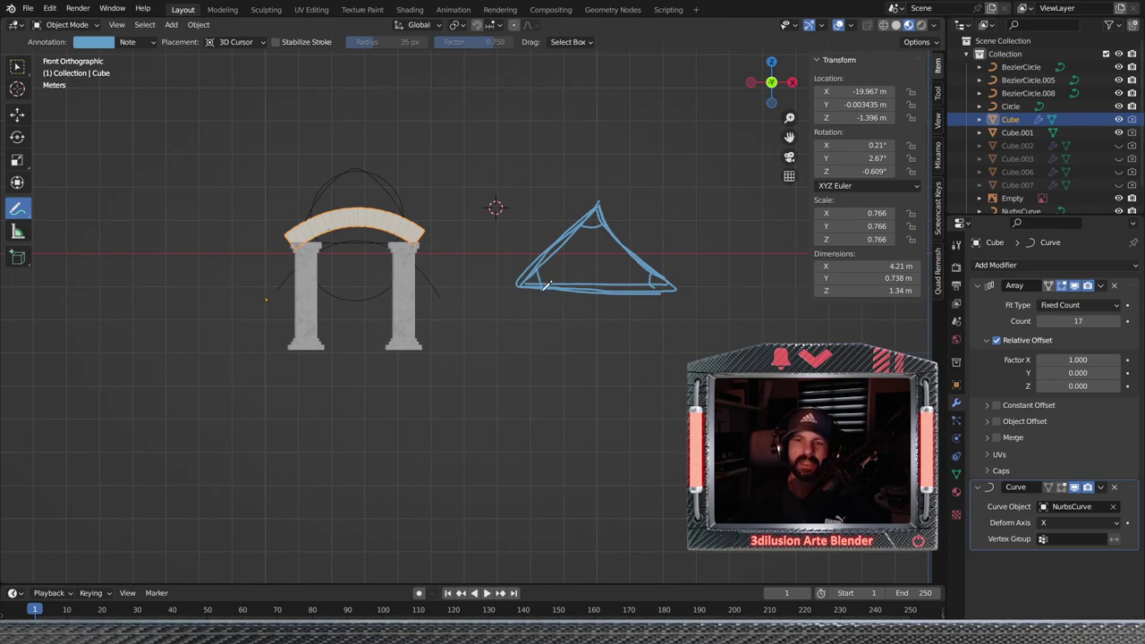
{"action": "left_click_drag", "start_coordinate": [550, 222], "coordinate": [557, 215]}
{"action": "left_click_drag", "start_coordinate": [639, 216], "coordinate": [641, 221]}
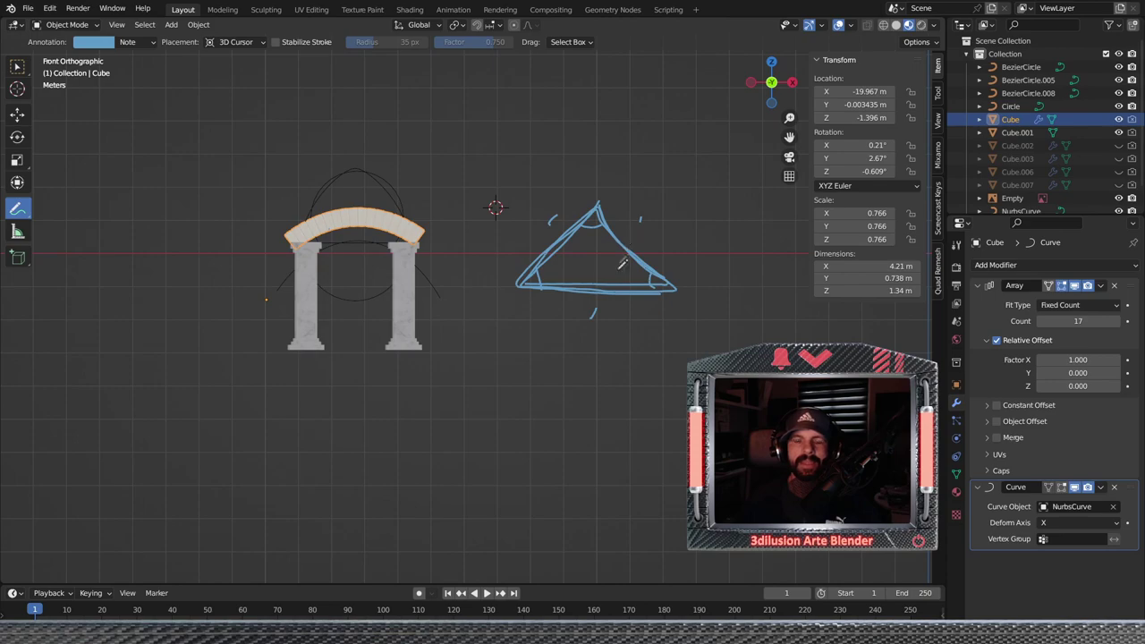
{"action": "scroll", "coordinate": [609, 333], "scroll_direction": "up", "scroll_amount": 1}
{"action": "middle_click_drag", "start_coordinate": [609, 332], "coordinate": [540, 328], "text": "shift"}
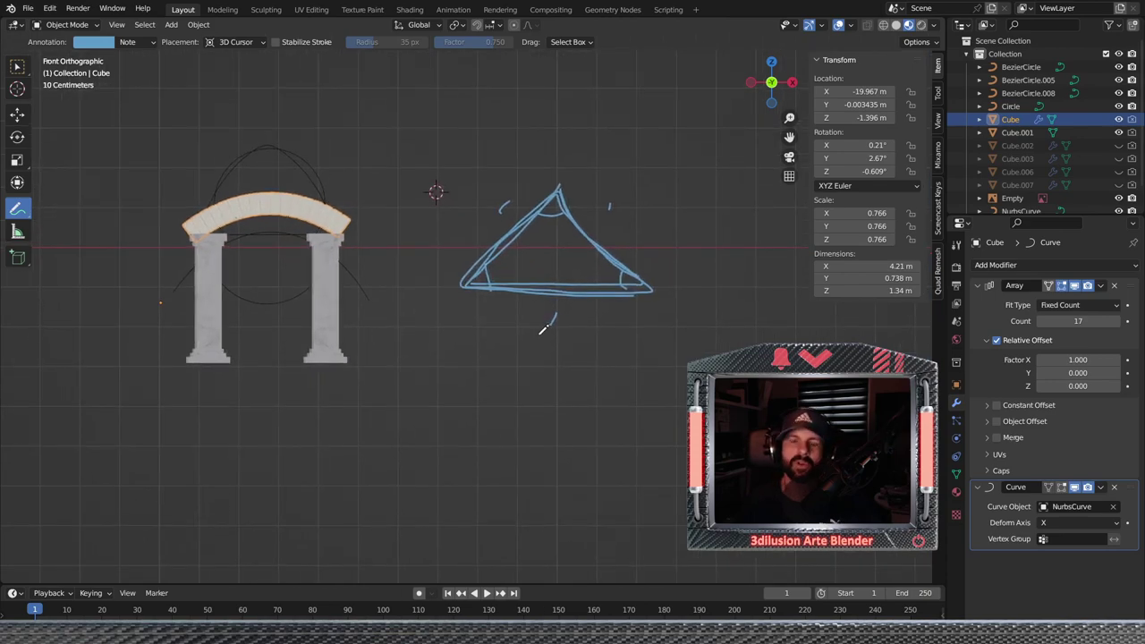
Sketch overlapping loops around the triangle's corners plus a separate small circle
{"action": "mouse_move", "coordinate": [544, 113]}
{"action": "left_mouse_down"}
{"action": "mouse_move", "coordinate": [535, 174]}
{"action": "mouse_move", "coordinate": [614, 160]}
{"action": "mouse_move", "coordinate": [528, 115]}
{"action": "mouse_move", "coordinate": [559, 186]}
{"action": "left_mouse_up"}
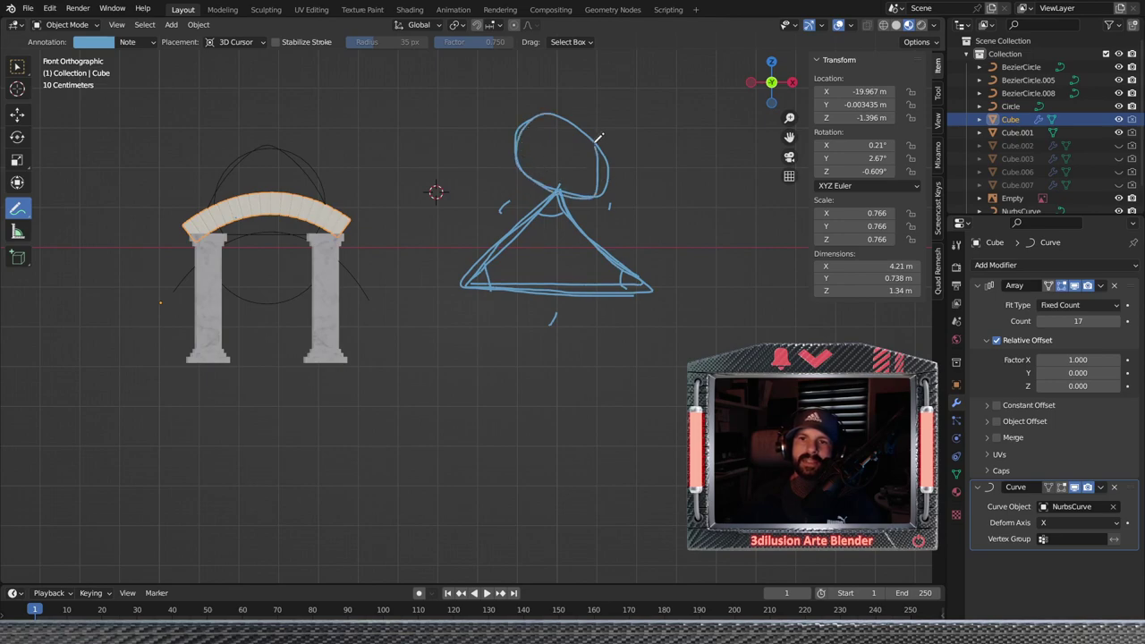
{"action": "mouse_move", "coordinate": [727, 117]}
{"action": "left_mouse_down"}
{"action": "mouse_move", "coordinate": [673, 133]}
{"action": "mouse_move", "coordinate": [730, 181]}
{"action": "mouse_move", "coordinate": [729, 116]}
{"action": "mouse_move", "coordinate": [716, 146]}
{"action": "left_mouse_up"}
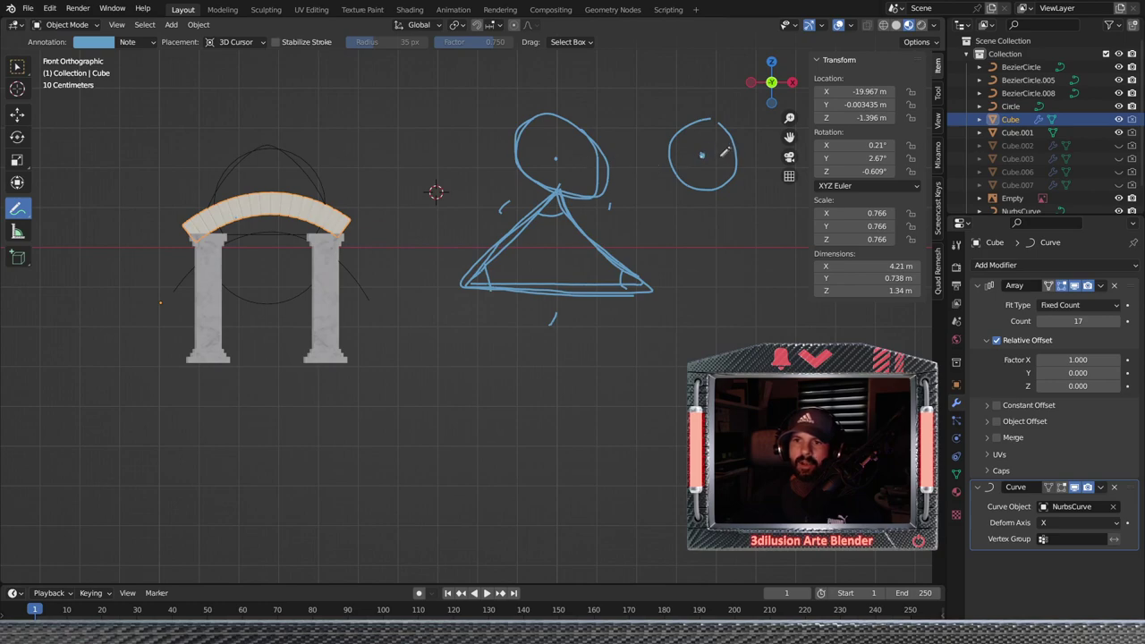
{"action": "mouse_move", "coordinate": [657, 150]}
{"action": "left_mouse_down"}
{"action": "mouse_move", "coordinate": [750, 157]}
{"action": "mouse_move", "coordinate": [658, 150]}
{"action": "left_mouse_up"}
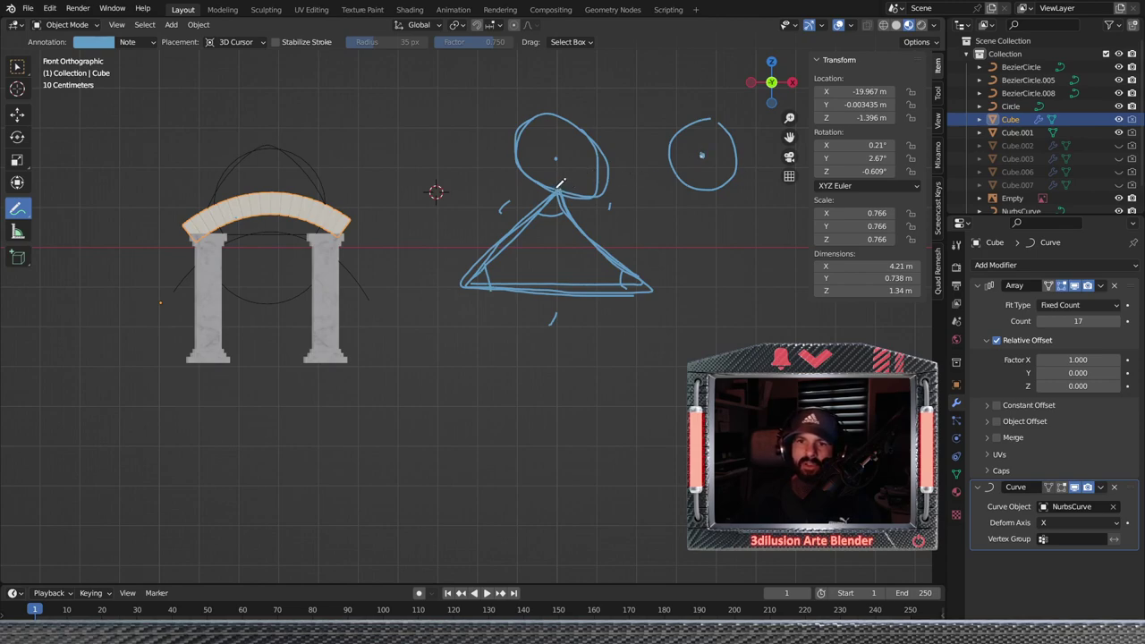
{"action": "mouse_move", "coordinate": [570, 165]}
{"action": "left_mouse_down"}
{"action": "mouse_move", "coordinate": [532, 161]}
{"action": "mouse_move", "coordinate": [548, 211]}
{"action": "mouse_move", "coordinate": [590, 187]}
{"action": "mouse_move", "coordinate": [556, 154]}
{"action": "left_mouse_up"}
{"action": "mouse_move", "coordinate": [660, 279]}
{"action": "left_mouse_down"}
{"action": "mouse_move", "coordinate": [627, 268]}
{"action": "mouse_move", "coordinate": [667, 306]}
{"action": "mouse_move", "coordinate": [673, 267]}
{"action": "mouse_move", "coordinate": [646, 262]}
{"action": "left_mouse_up"}
{"action": "mouse_move", "coordinate": [475, 255]}
{"action": "left_mouse_down"}
{"action": "mouse_move", "coordinate": [446, 287]}
{"action": "mouse_move", "coordinate": [518, 293]}
{"action": "mouse_move", "coordinate": [453, 254]}
{"action": "mouse_move", "coordinate": [474, 231]}
{"action": "mouse_move", "coordinate": [542, 235]}
{"action": "mouse_move", "coordinate": [553, 304]}
{"action": "mouse_move", "coordinate": [465, 328]}
{"action": "mouse_move", "coordinate": [447, 253]}
{"action": "mouse_move", "coordinate": [479, 247]}
{"action": "left_mouse_up"}
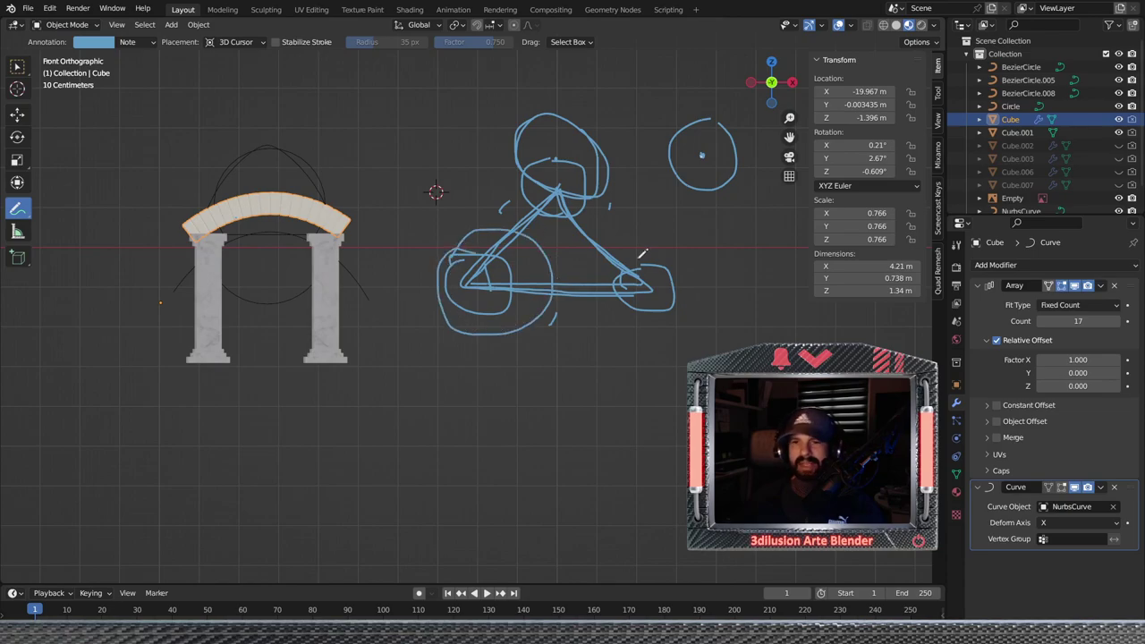
{"action": "mouse_move", "coordinate": [635, 230]}
{"action": "left_mouse_down"}
{"action": "mouse_move", "coordinate": [553, 304]}
{"action": "mouse_move", "coordinate": [667, 344]}
{"action": "mouse_move", "coordinate": [671, 237]}
{"action": "mouse_move", "coordinate": [640, 229]}
{"action": "left_mouse_up"}
{"action": "mouse_move", "coordinate": [490, 122]}
{"action": "left_mouse_down"}
{"action": "mouse_move", "coordinate": [488, 139]}
{"action": "mouse_move", "coordinate": [555, 223]}
{"action": "mouse_move", "coordinate": [618, 174]}
{"action": "mouse_move", "coordinate": [510, 98]}
{"action": "mouse_move", "coordinate": [479, 201]}
{"action": "mouse_move", "coordinate": [601, 228]}
{"action": "mouse_move", "coordinate": [613, 133]}
{"action": "mouse_move", "coordinate": [570, 111]}
{"action": "left_mouse_up"}
{"action": "mouse_move", "coordinate": [450, 324]}
{"action": "left_mouse_down"}
{"action": "mouse_move", "coordinate": [448, 250]}
{"action": "mouse_move", "coordinate": [483, 219]}
{"action": "mouse_move", "coordinate": [468, 143]}
{"action": "mouse_move", "coordinate": [534, 88]}
{"action": "mouse_move", "coordinate": [618, 134]}
{"action": "mouse_move", "coordinate": [629, 215]}
{"action": "mouse_move", "coordinate": [671, 241]}
{"action": "mouse_move", "coordinate": [689, 309]}
{"action": "mouse_move", "coordinate": [679, 340]}
{"action": "mouse_move", "coordinate": [677, 294]}
{"action": "left_mouse_up"}
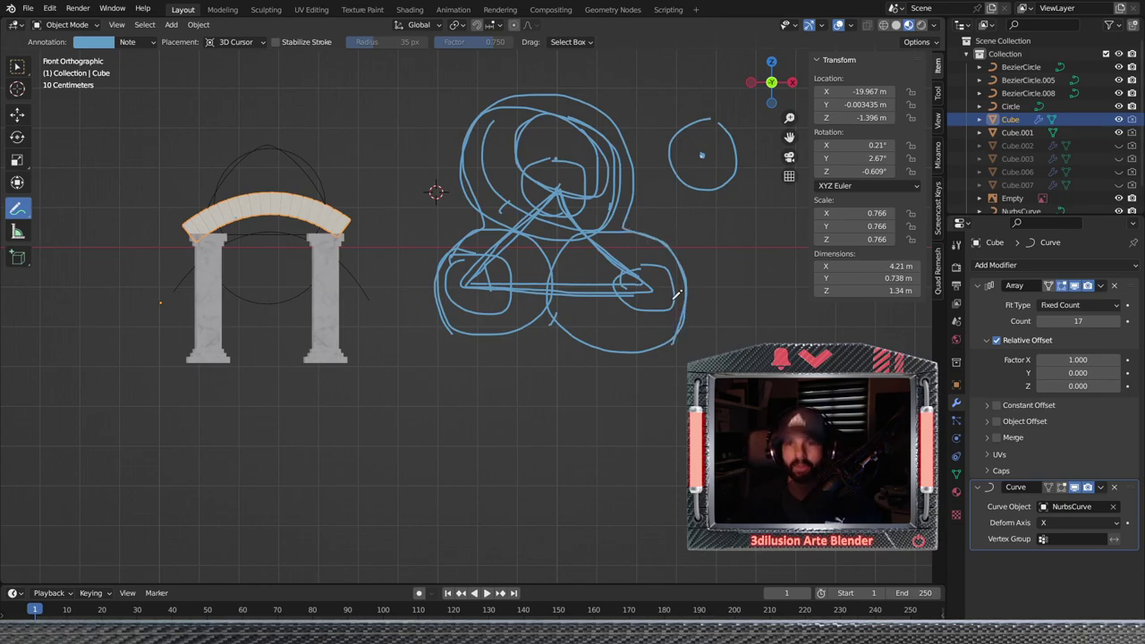
{"action": "left_click", "coordinate": [17, 136]}
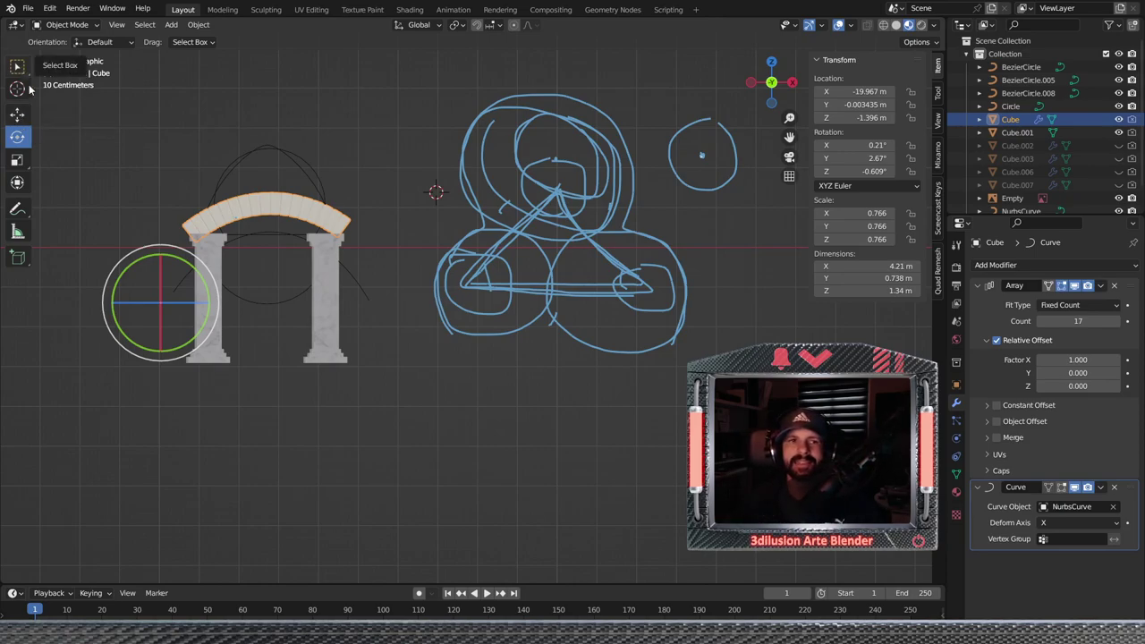
{"action": "left_click_drag", "start_coordinate": [17, 209], "coordinate": [52, 274]}
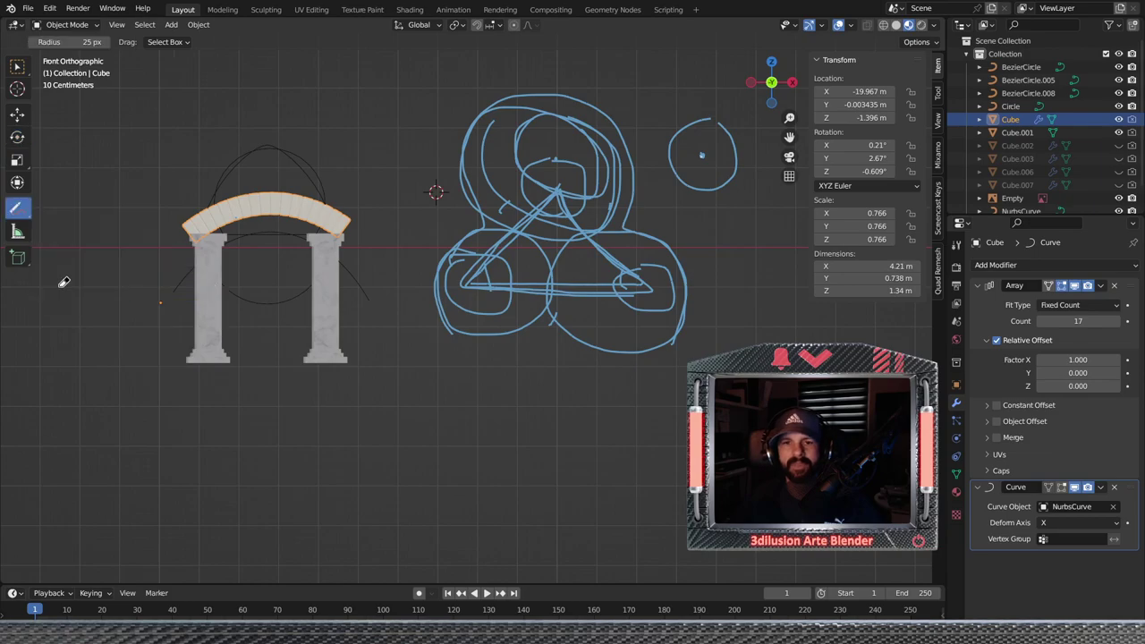
Clear the annotations, add a Plane and raise it to Z 1.0094 m for editing
{"action": "key", "text": "ctrl+z"}
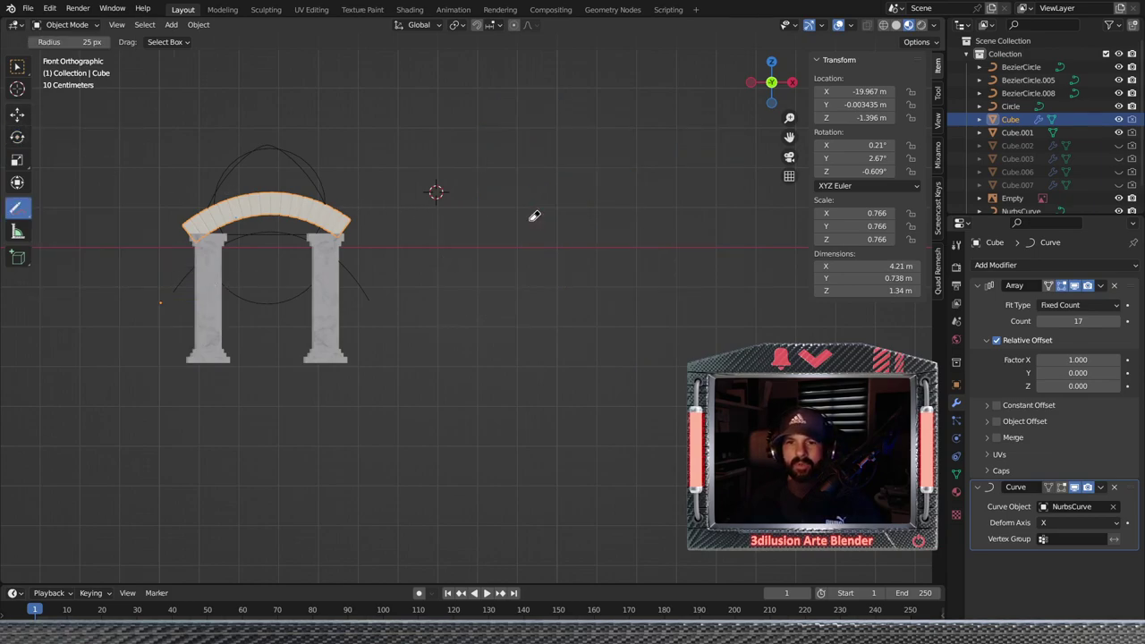
{"action": "left_click", "coordinate": [23, 123]}
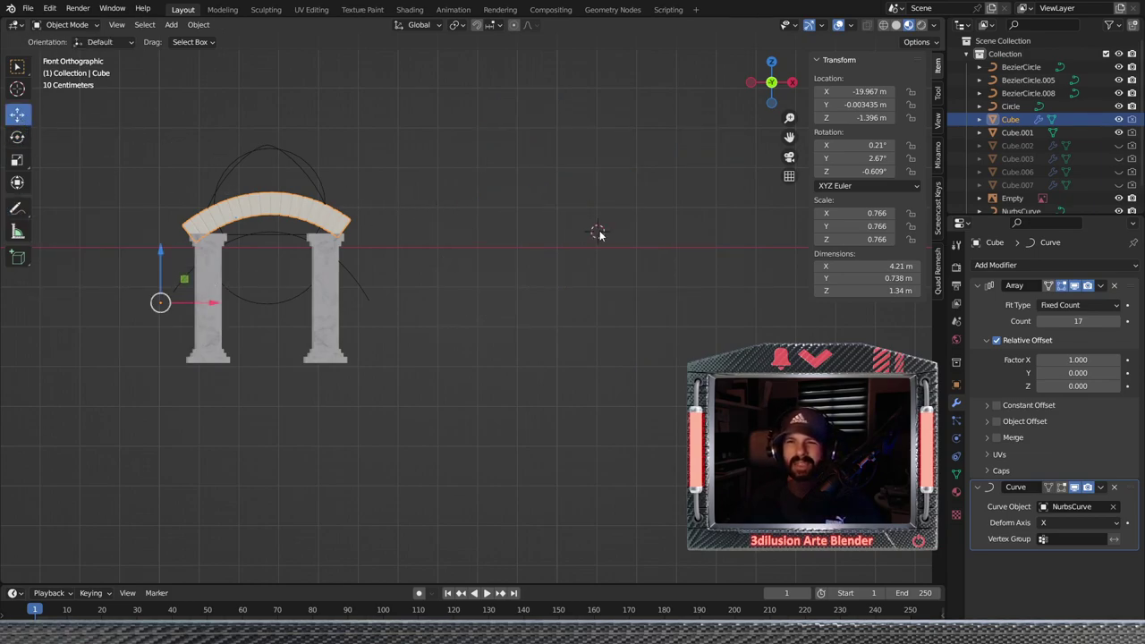
{"action": "key", "text": "shift+a"}
{"action": "mouse_move", "coordinate": [554, 218]}
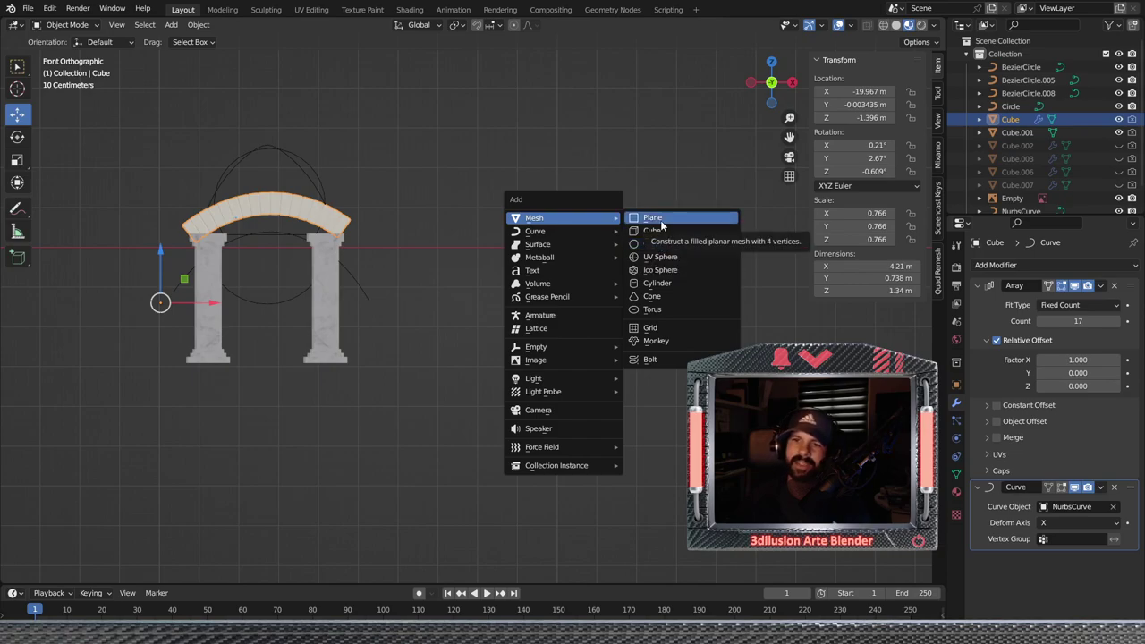
{"action": "left_click", "coordinate": [660, 220]}
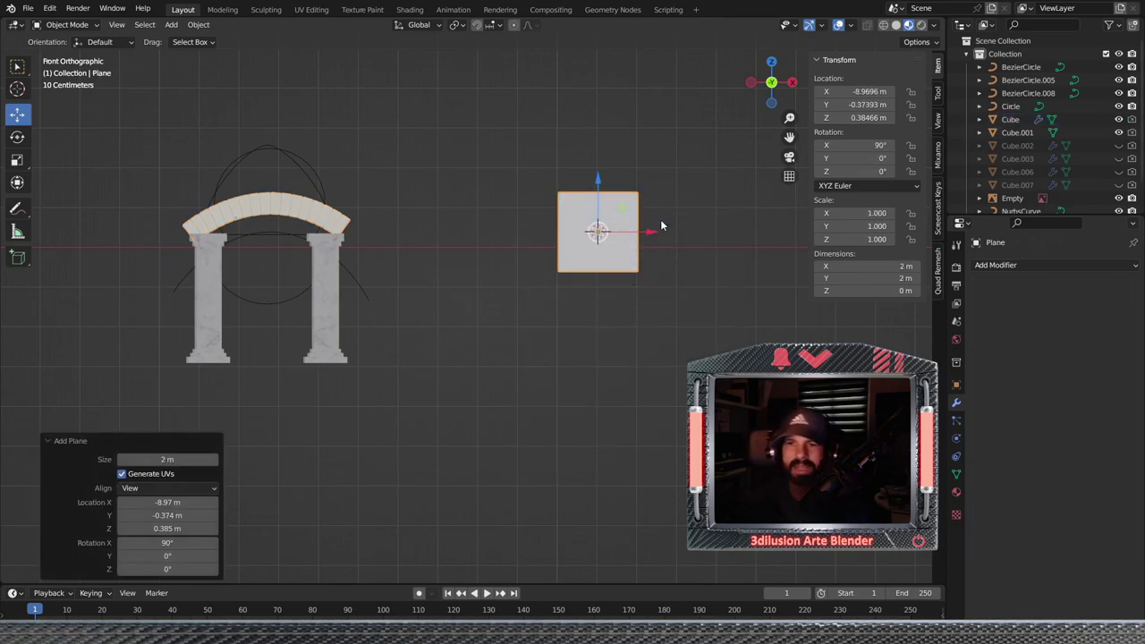
{"action": "scroll", "coordinate": [659, 283], "scroll_direction": "up", "scroll_amount": 3}
{"action": "mouse_move", "coordinate": [700, 271]}
{"action": "middle_mouse_down", "text": "shift"}
{"action": "mouse_move", "coordinate": [537, 286]}
{"action": "mouse_move", "coordinate": [502, 351]}
{"action": "middle_mouse_up", "text": "shift"}
{"action": "scroll", "coordinate": [537, 287], "scroll_direction": "up", "scroll_amount": 1}
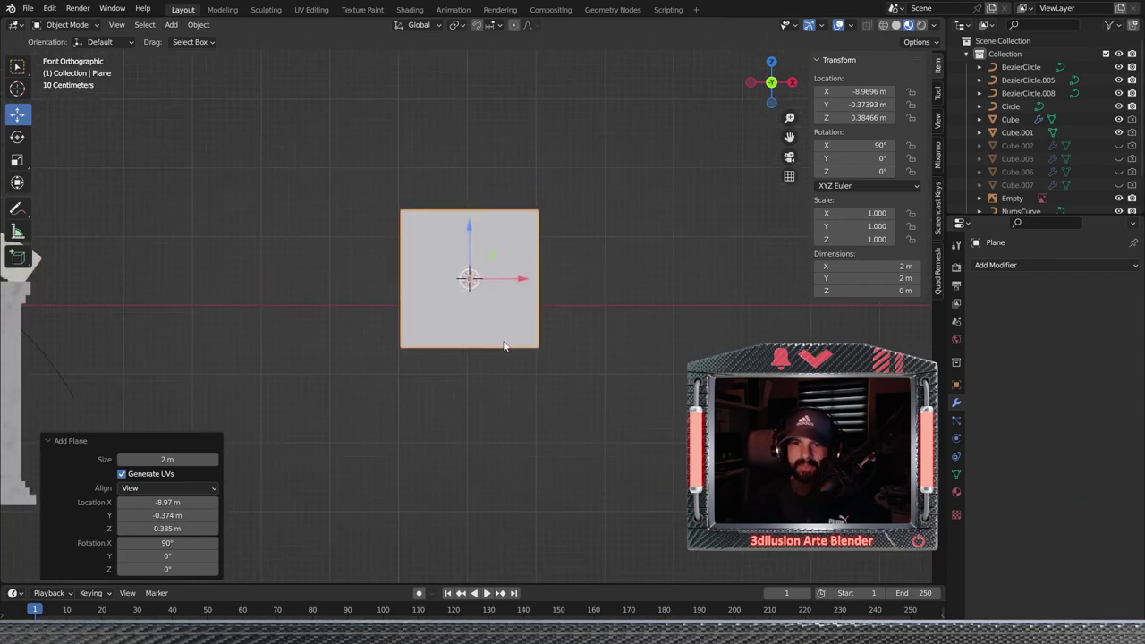
{"action": "left_click_drag", "start_coordinate": [472, 254], "coordinate": [472, 208]}
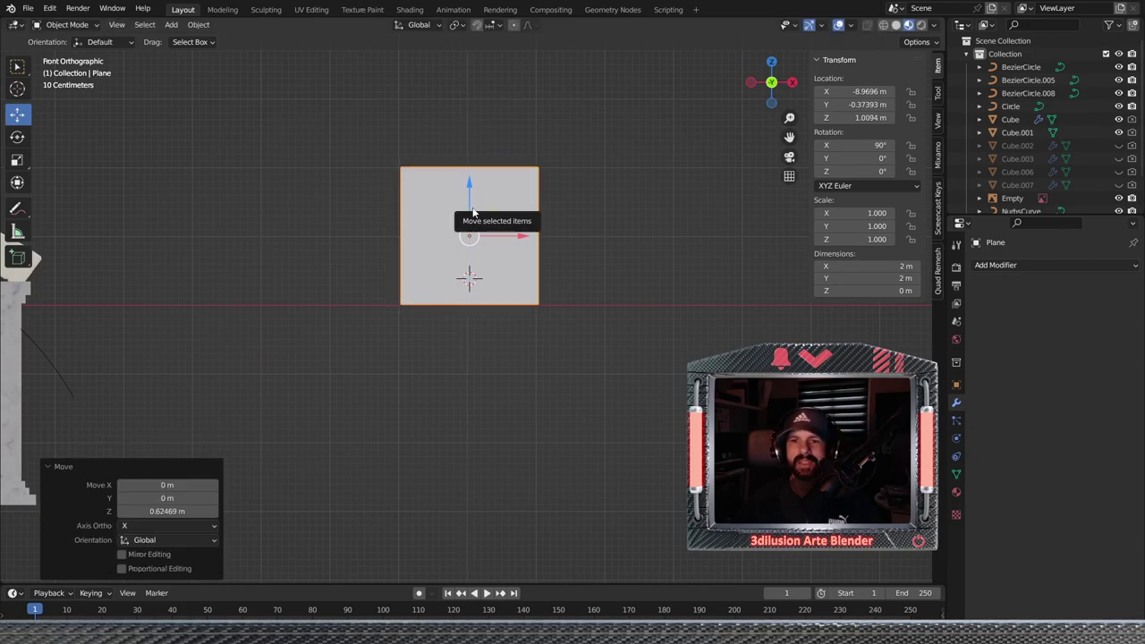
{"action": "key", "text": "Tab"}
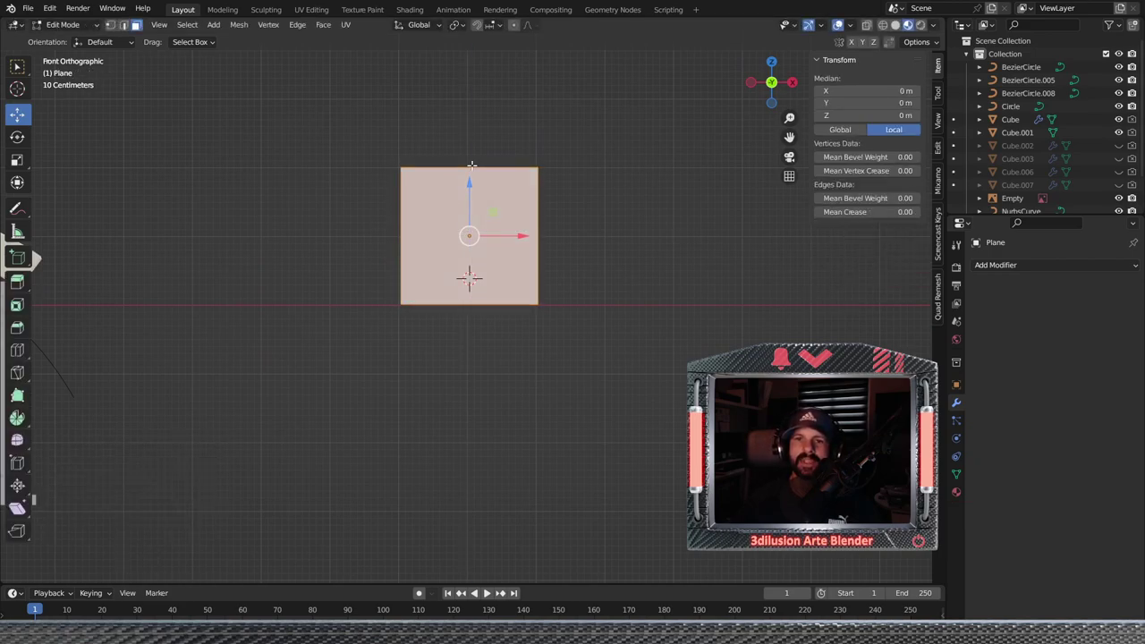
Collapse the Plane's top edge into a single apex and lower it into a triangle
{"action": "left_click", "coordinate": [110, 24]}
{"action": "left_click", "coordinate": [398, 174]}
{"action": "left_click", "coordinate": [537, 168], "text": "shift"}
{"action": "key", "text": "shift+s"}
{"action": "left_click", "coordinate": [541, 240]}
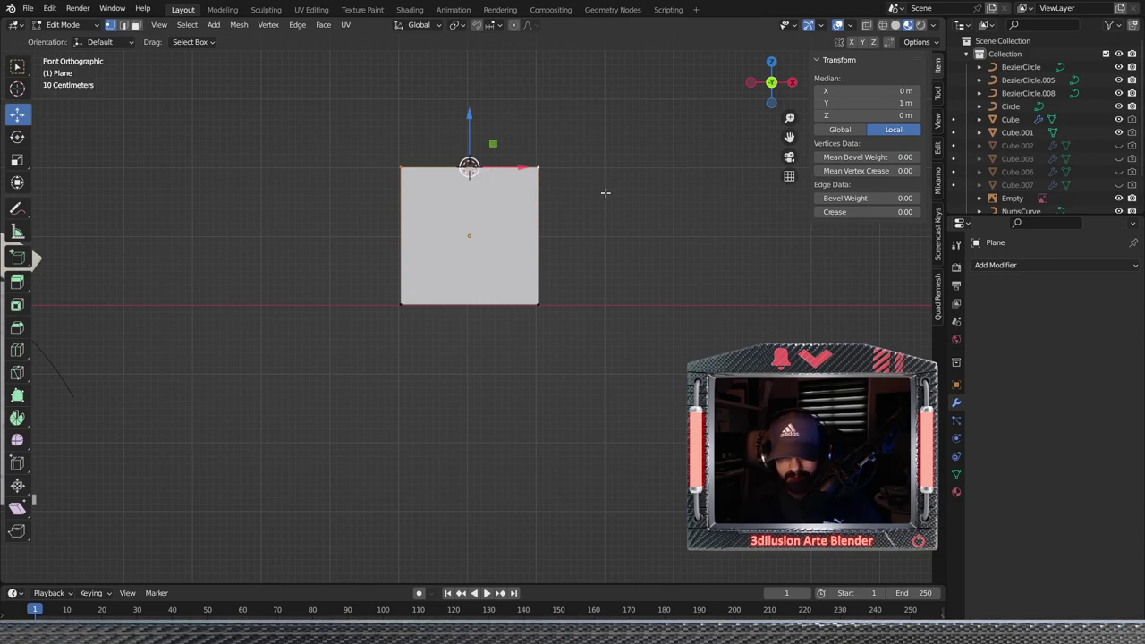
{"action": "key", "text": "m"}
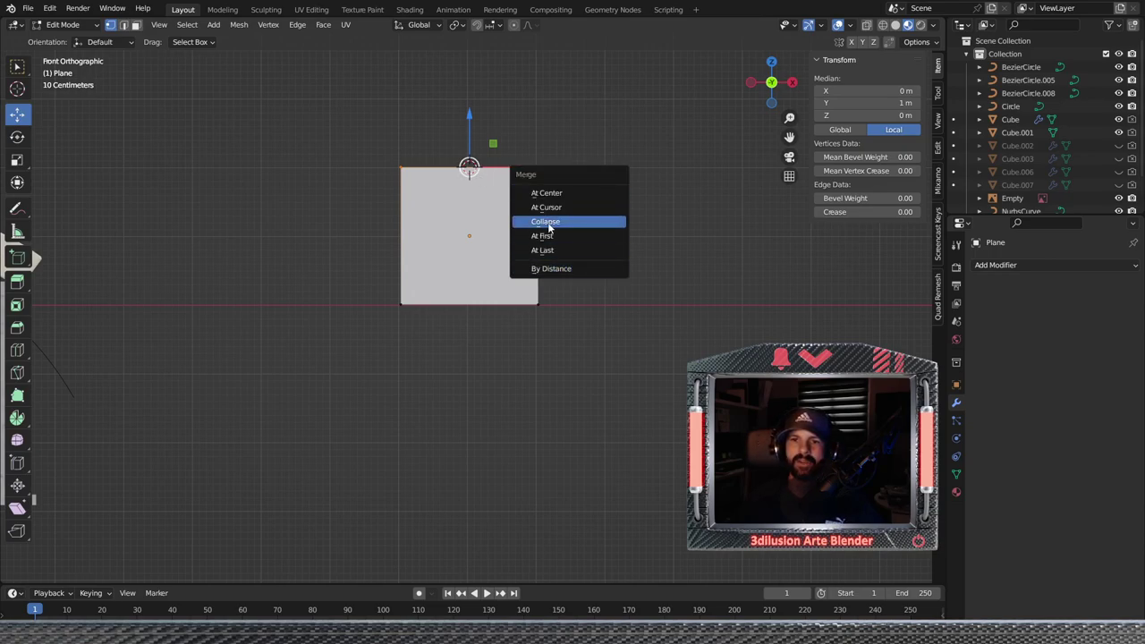
{"action": "left_click", "coordinate": [547, 223]}
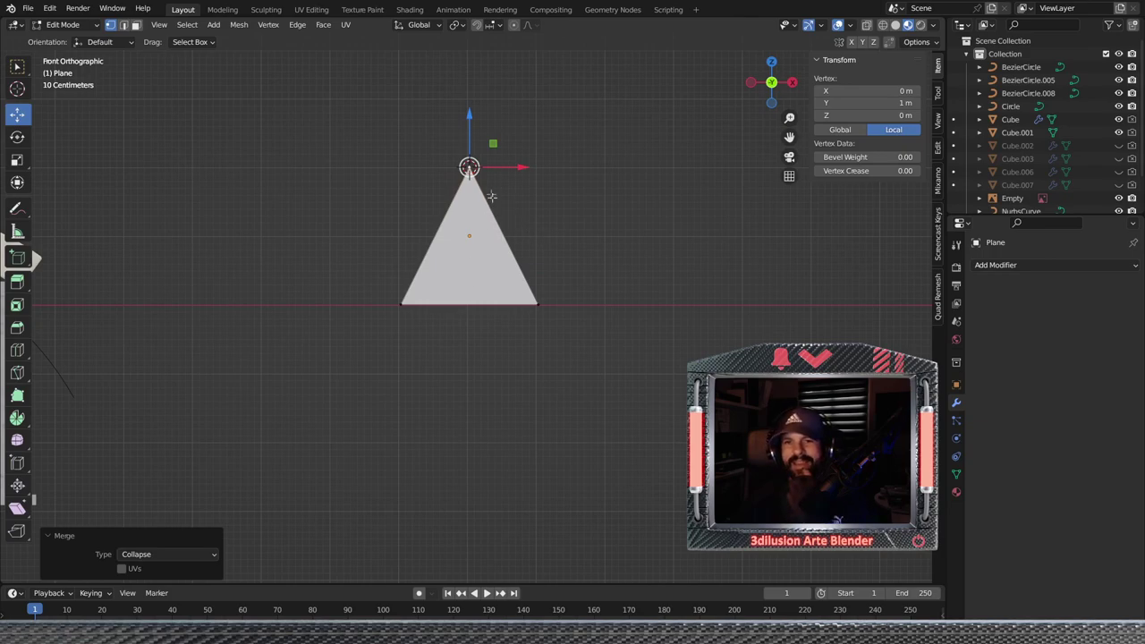
{"action": "left_click_drag", "start_coordinate": [469, 121], "coordinate": [469, 175]}
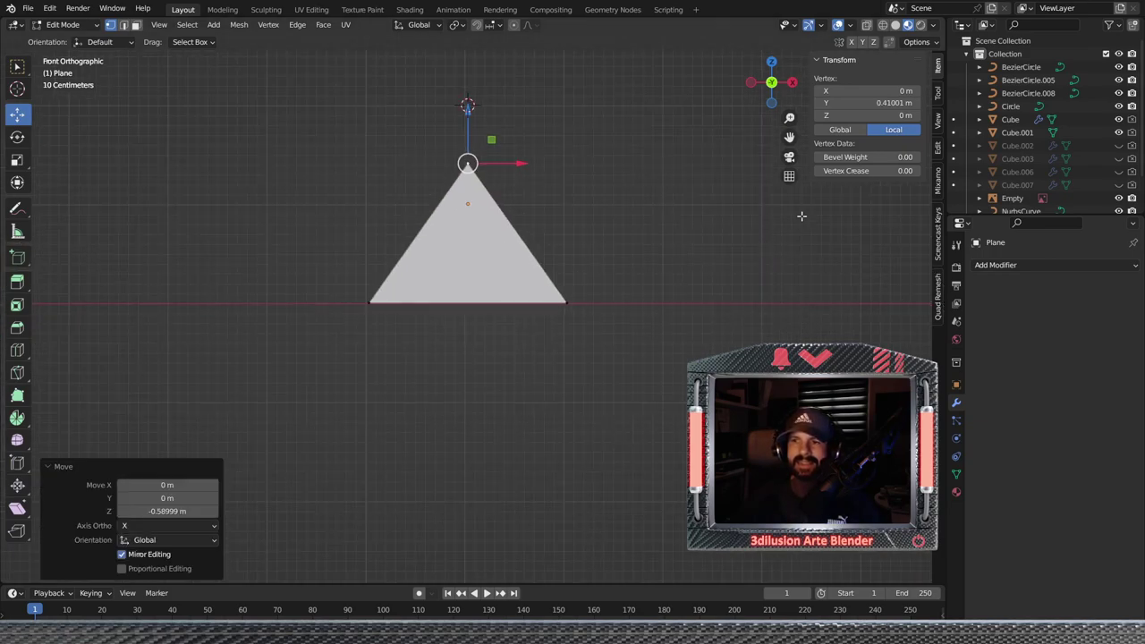
Check the triangle's 2 × 1.41 m dimensions and adjust the viewport overlays
{"action": "key", "text": "Tab"}
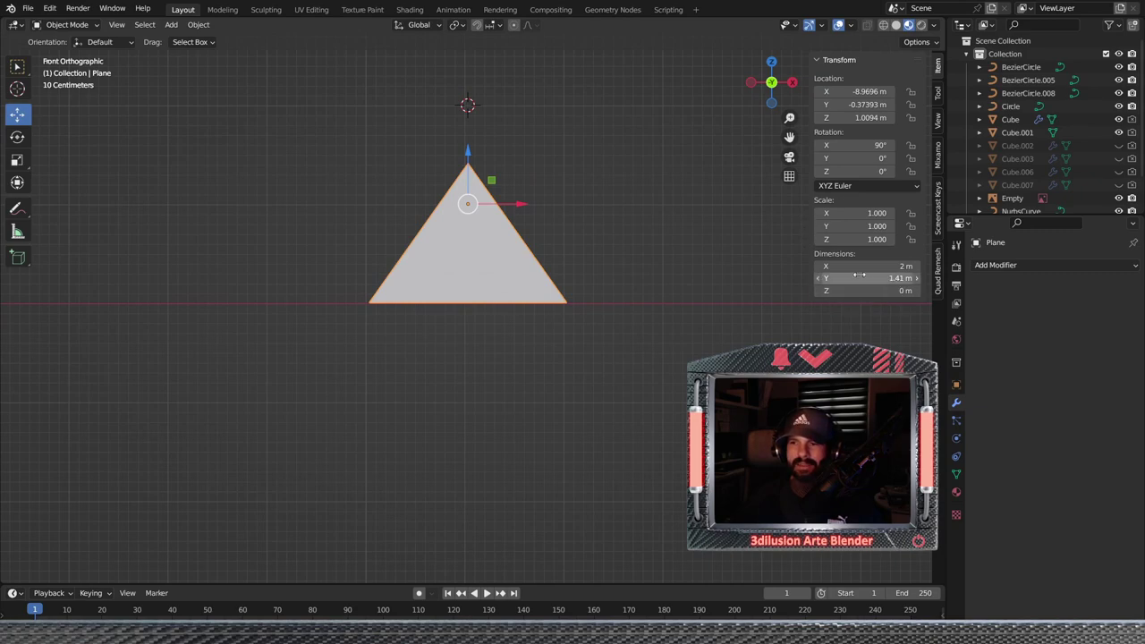
{"action": "key", "text": "Tab"}
{"action": "left_click", "coordinate": [62, 24]}
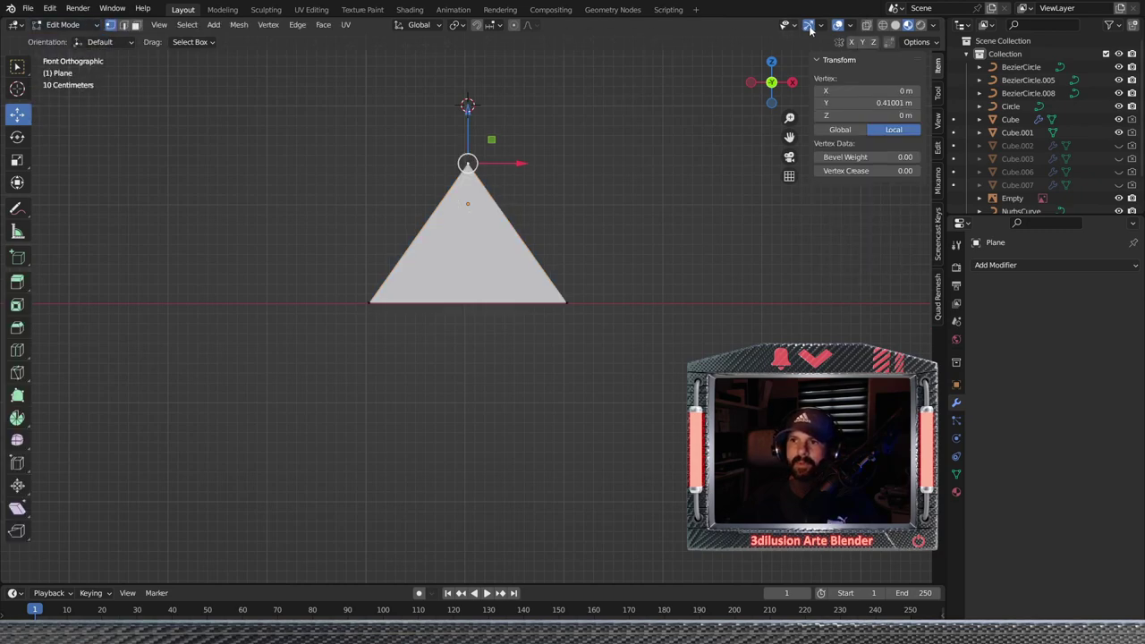
{"action": "left_click", "coordinate": [850, 24]}
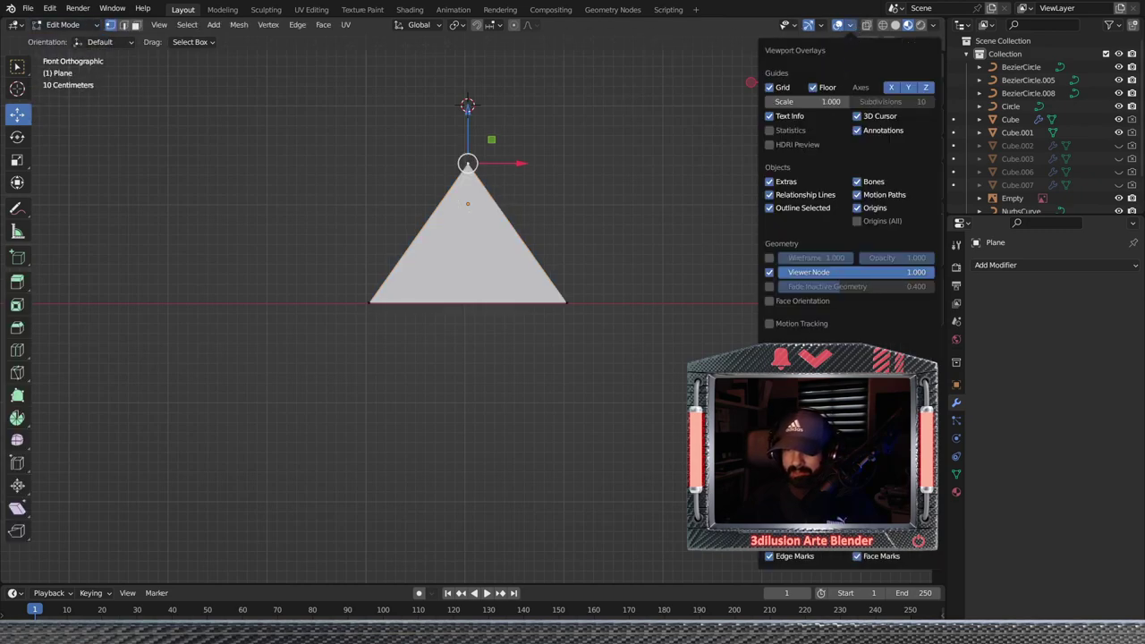
{"action": "key", "text": "n"}
{"action": "left_click", "coordinate": [520, 284]}
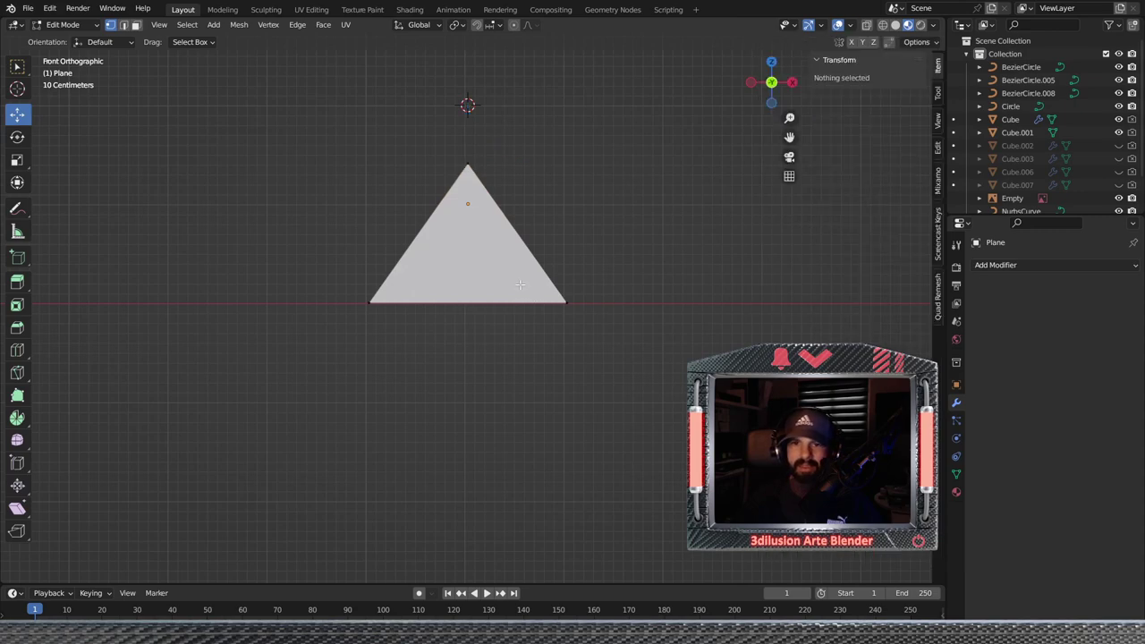
Raise the triangle's apex until all sides measure 2 m
{"action": "key", "text": "3"}
{"action": "left_click", "coordinate": [516, 272]}
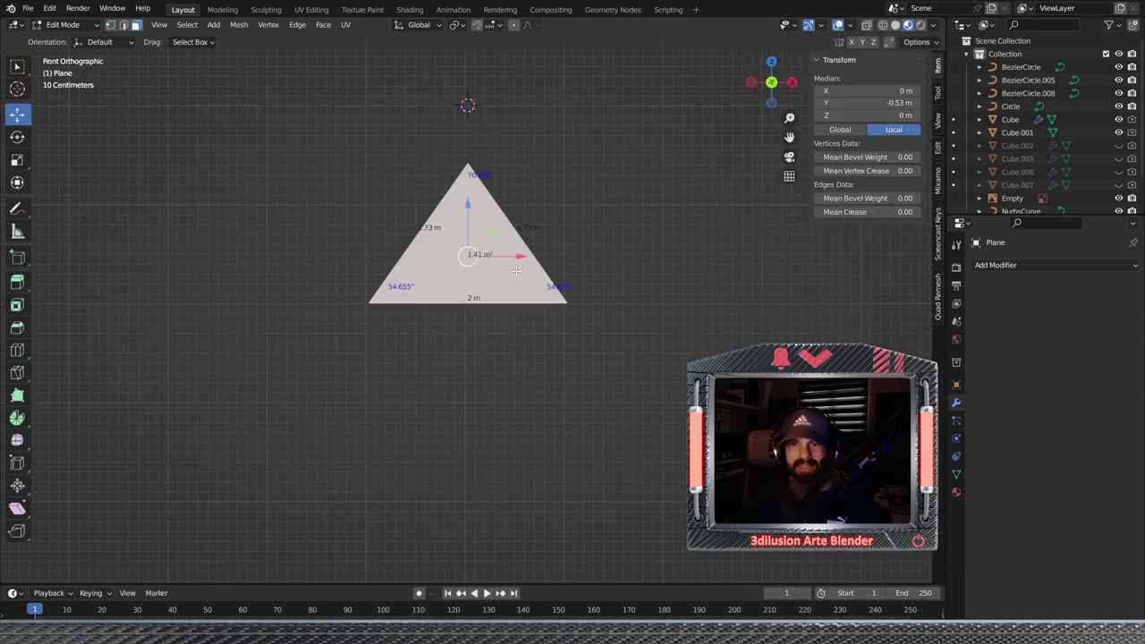
{"action": "scroll", "coordinate": [516, 358], "scroll_direction": "up", "scroll_amount": 1}
{"action": "scroll", "coordinate": [516, 401], "scroll_direction": "up", "scroll_amount": 2}
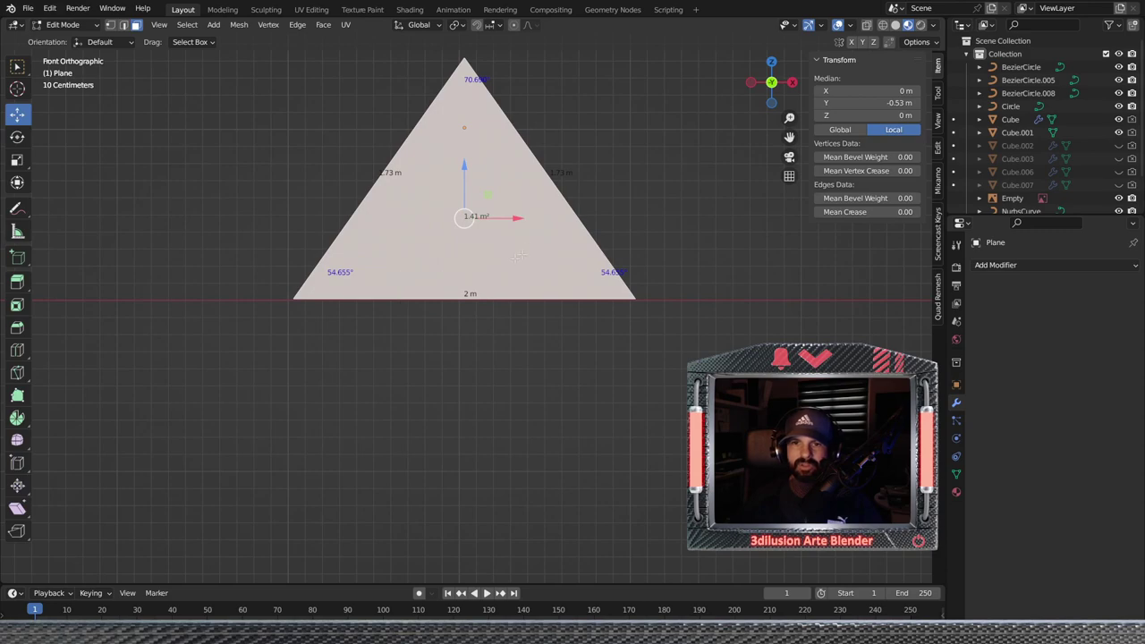
{"action": "key", "text": "1"}
{"action": "scroll", "coordinate": [506, 262], "scroll_direction": "up", "scroll_amount": 3, "text": "shift"}
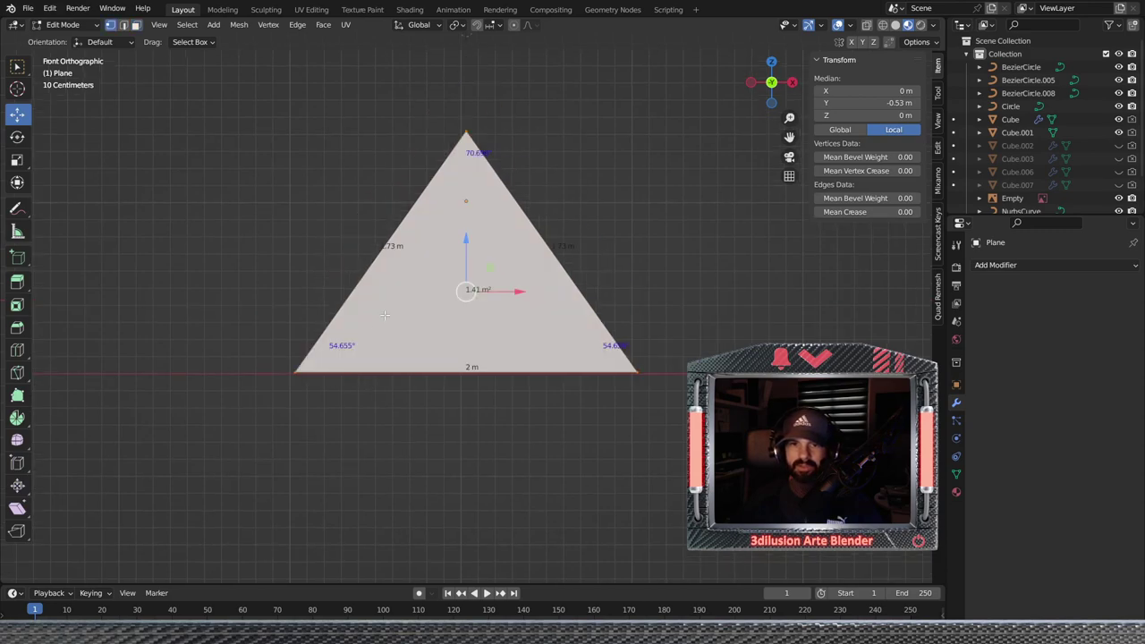
{"action": "left_click", "coordinate": [462, 125]}
{"action": "left_click_drag", "start_coordinate": [469, 108], "coordinate": [471, 55]}
{"action": "key", "text": "a"}
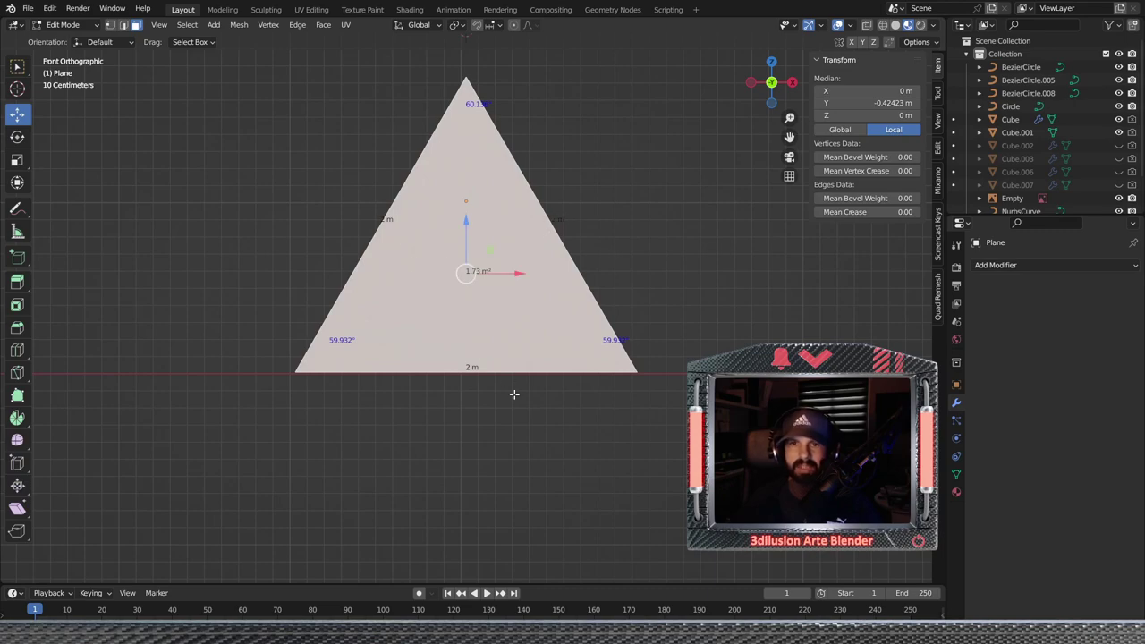
{"action": "scroll", "coordinate": [507, 382], "scroll_direction": "down", "scroll_amount": 4}
{"action": "scroll", "coordinate": [507, 382], "scroll_direction": "down", "scroll_amount": 3}
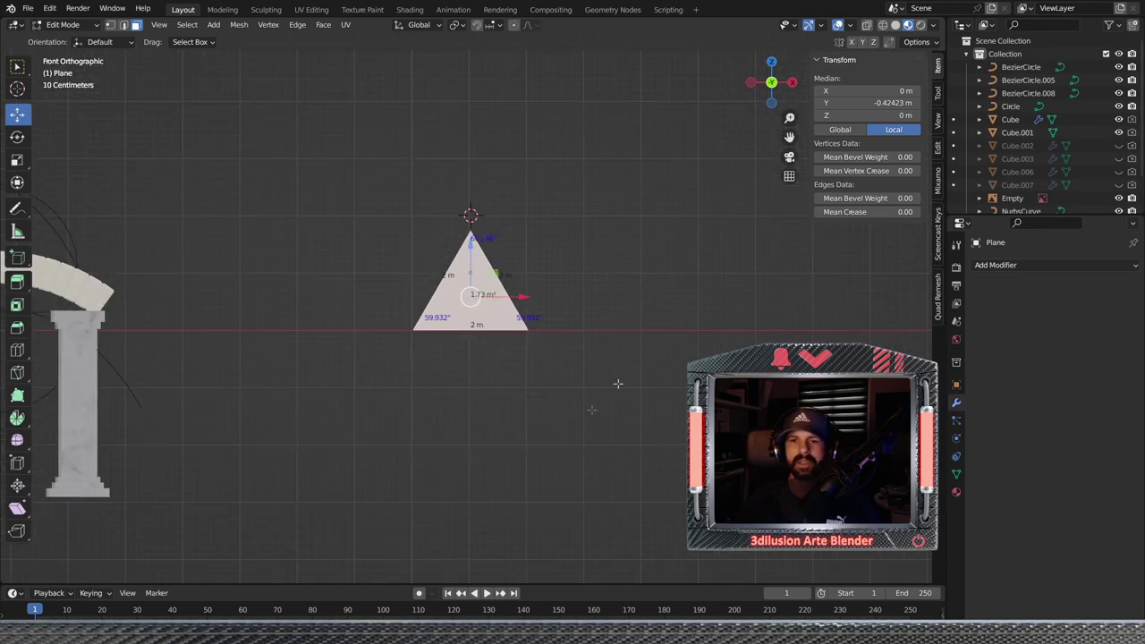
{"action": "scroll", "coordinate": [487, 372], "scroll_direction": "up", "scroll_amount": 4}
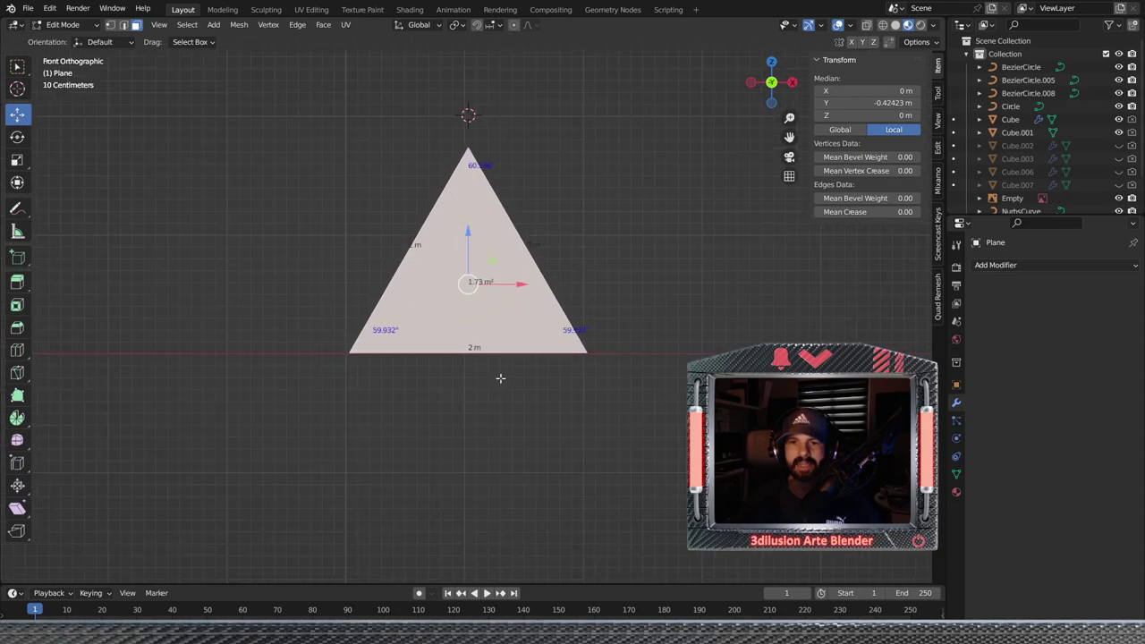
Verify the 2 × 1.73 m dimensions and select the bottom-right corner vertex
{"action": "key", "text": "Tab"}
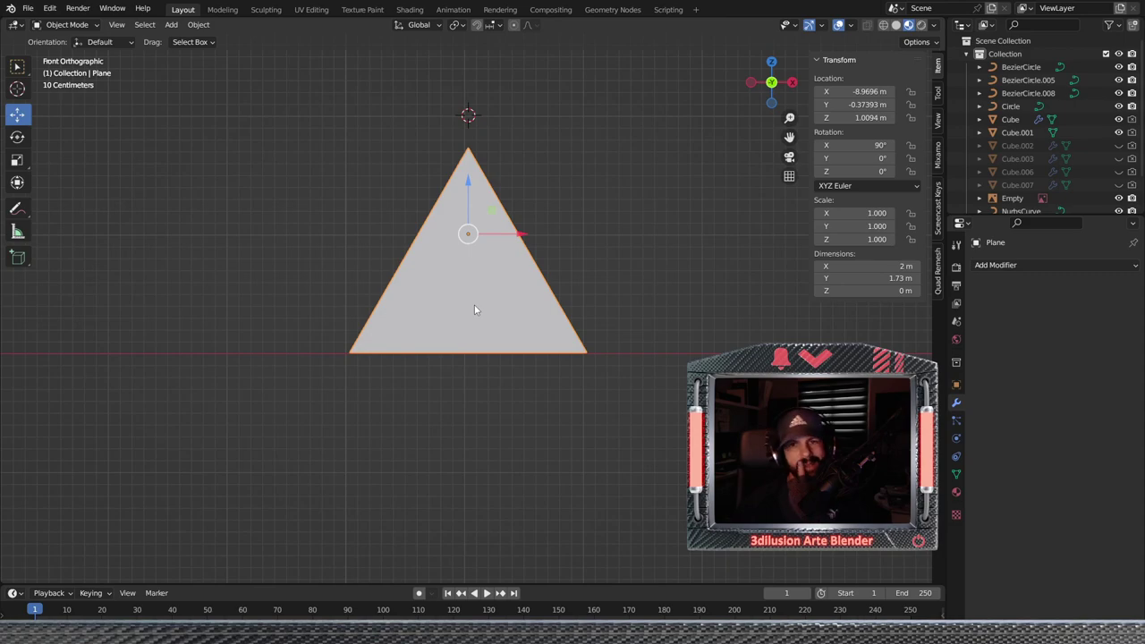
{"action": "left_click", "coordinate": [67, 24]}
{"action": "key", "text": "Tab"}
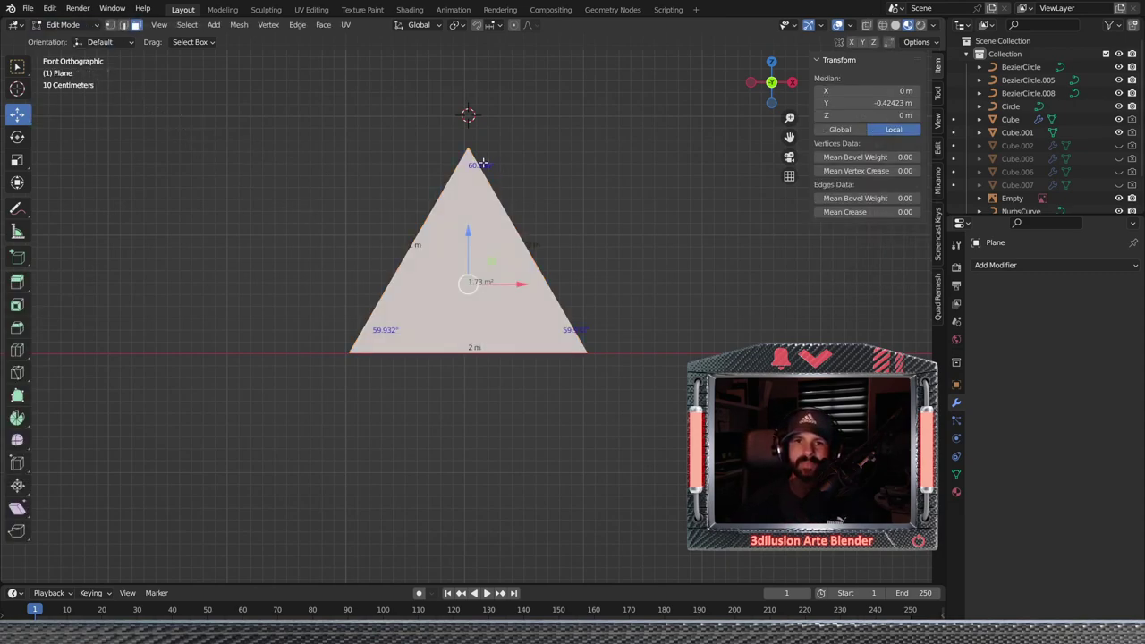
{"action": "key", "text": "1"}
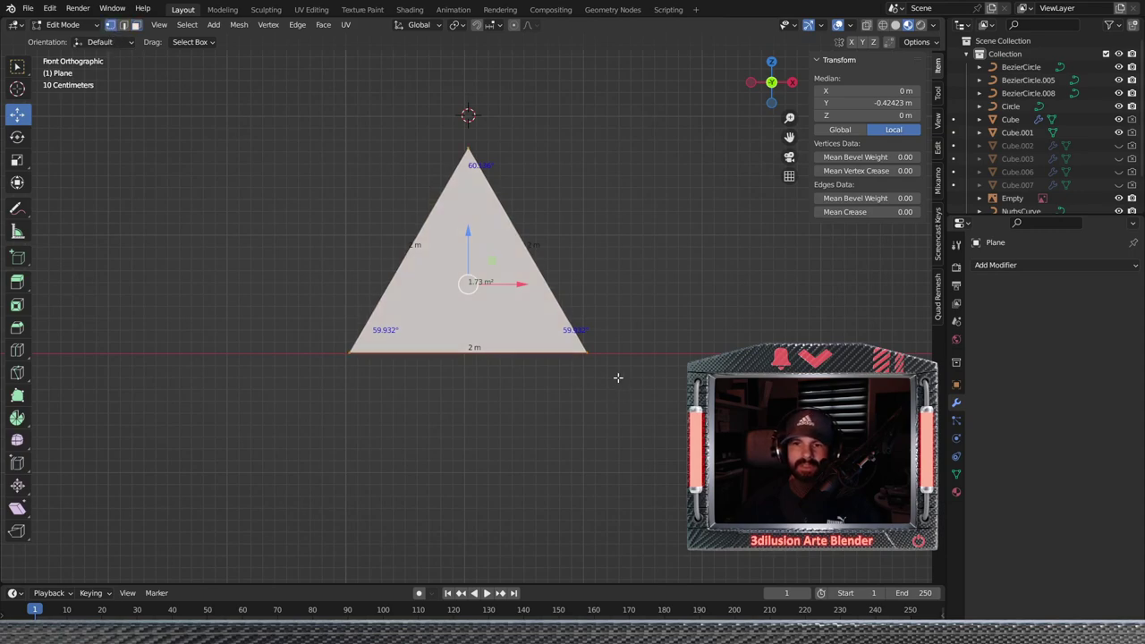
{"action": "left_click", "coordinate": [594, 357]}
{"action": "middle_click_drag", "start_coordinate": [618, 391], "coordinate": [598, 382], "text": "shift"}
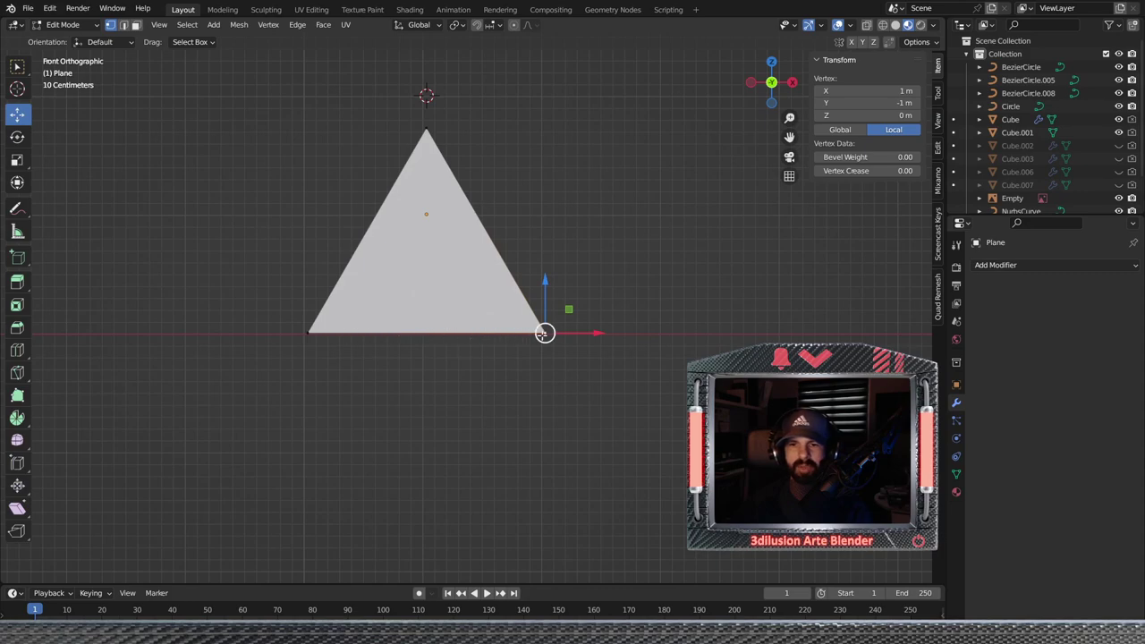
Snap the 3D cursor to the bottom-right vertex and set the pivot to 3D Cursor
{"action": "key", "text": "a"}
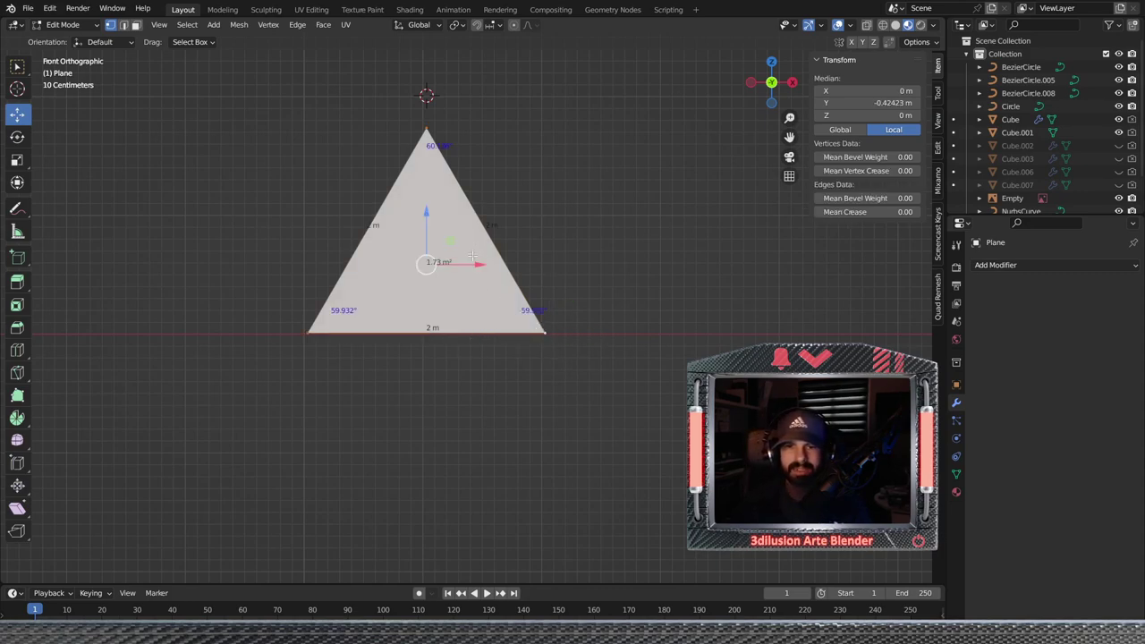
{"action": "left_click_drag", "start_coordinate": [479, 264], "coordinate": [474, 265]}
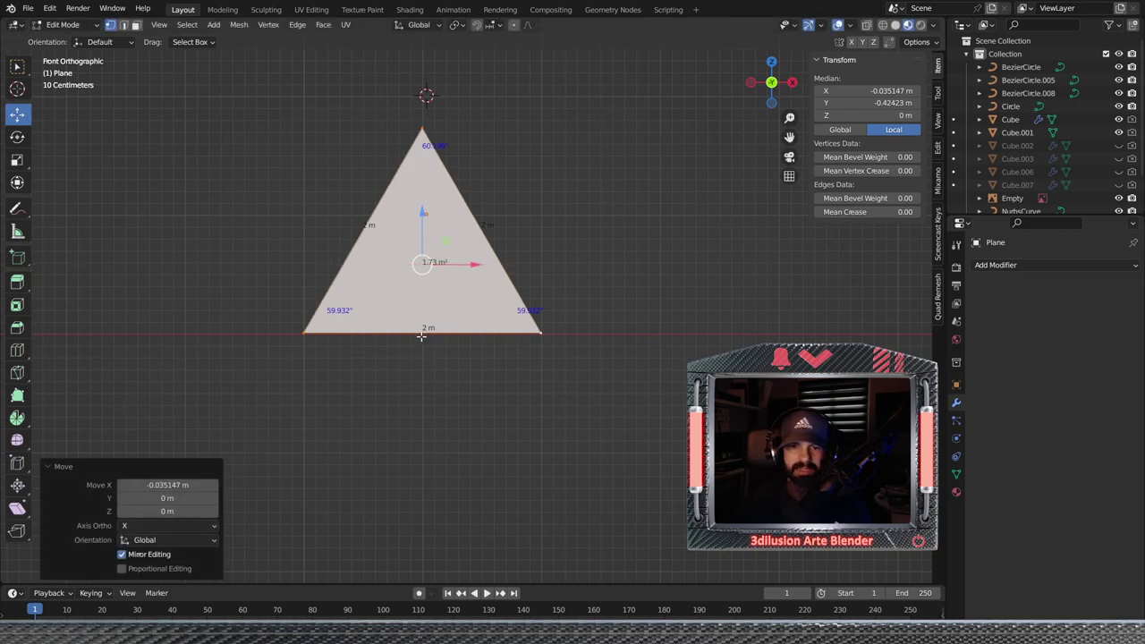
{"action": "left_click", "coordinate": [543, 334]}
{"action": "key", "text": "shift+s"}
{"action": "left_click", "coordinate": [546, 409]}
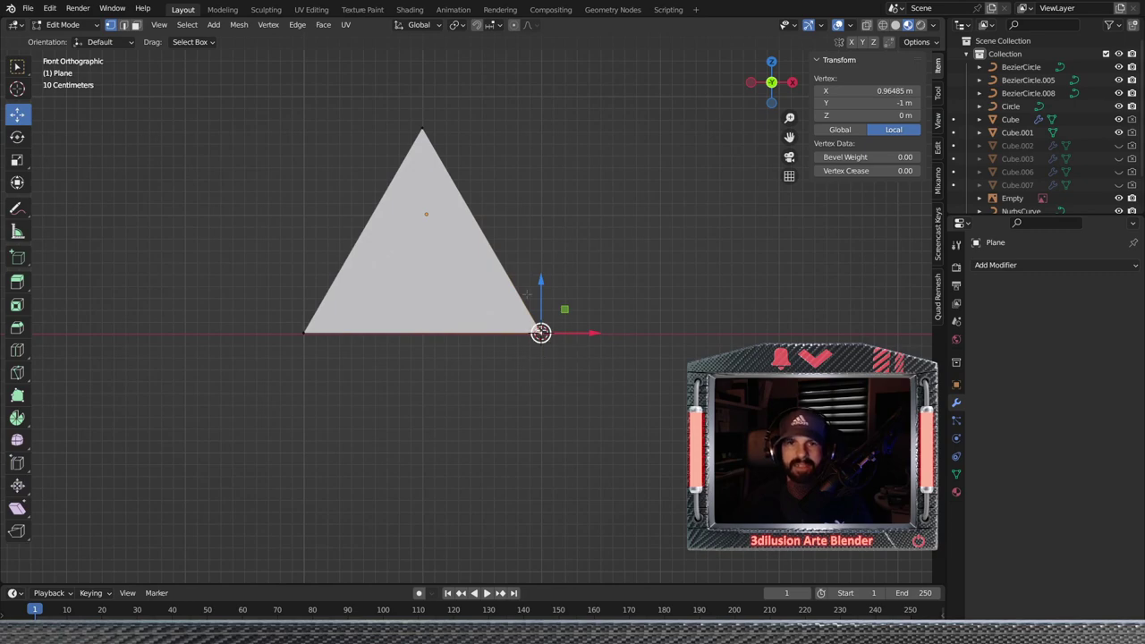
{"action": "left_click", "coordinate": [456, 25]}
{"action": "left_click", "coordinate": [470, 55]}
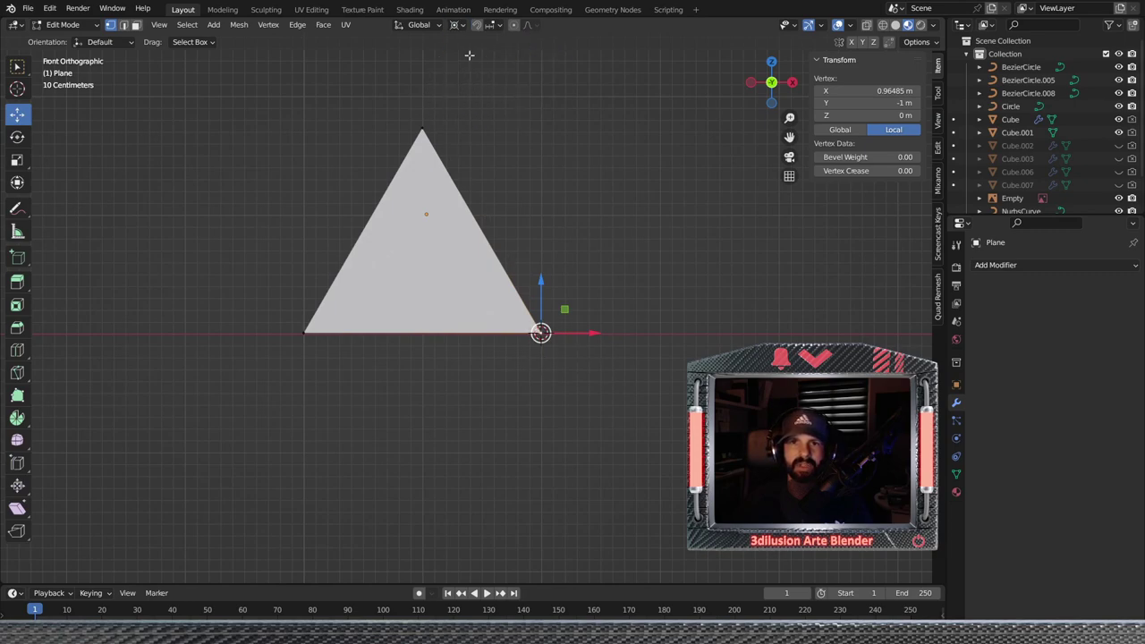
Add a 32-vertex, 1 m-radius circle to the mesh at that corner
{"action": "key", "text": "shift+a"}
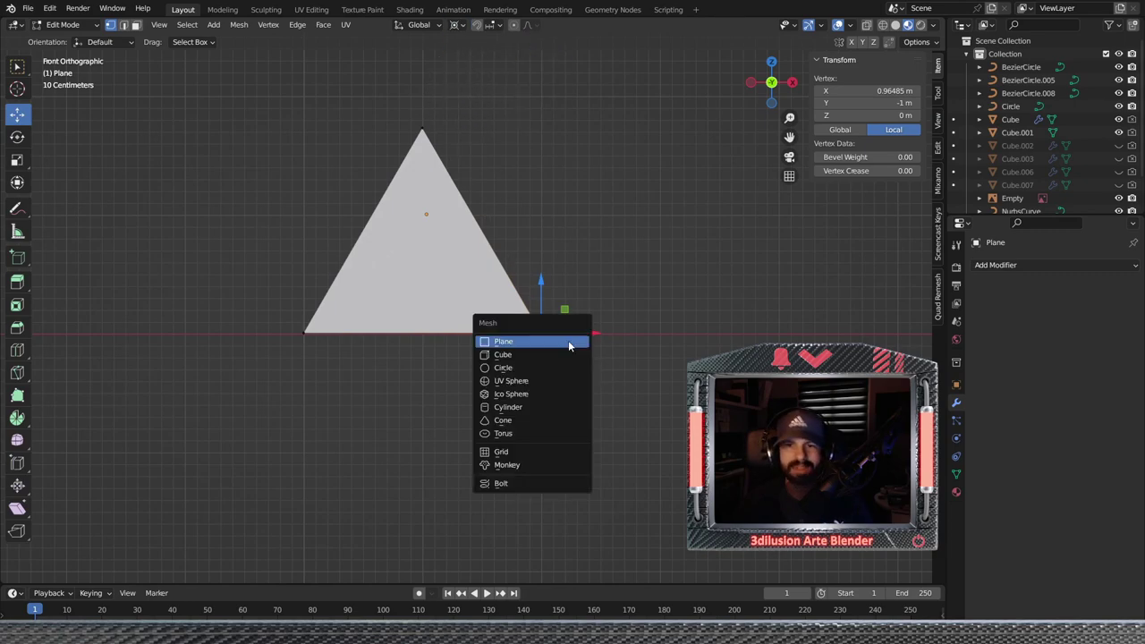
{"action": "left_click", "coordinate": [65, 24]}
{"action": "left_click", "coordinate": [67, 38]}
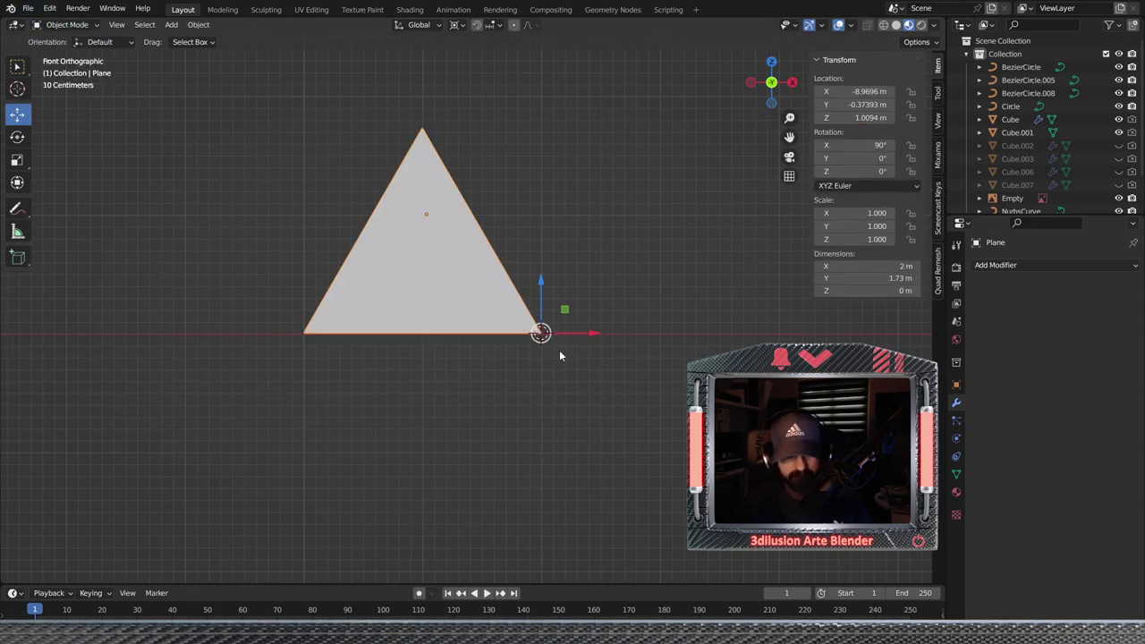
{"action": "key", "text": "shift+a"}
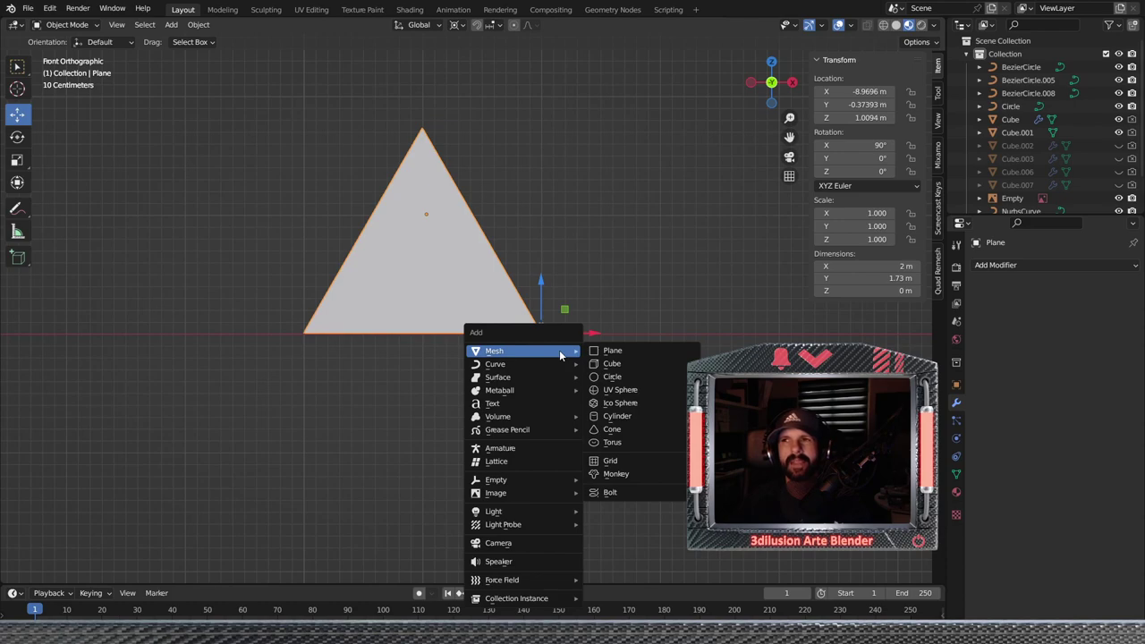
{"action": "left_click", "coordinate": [65, 24]}
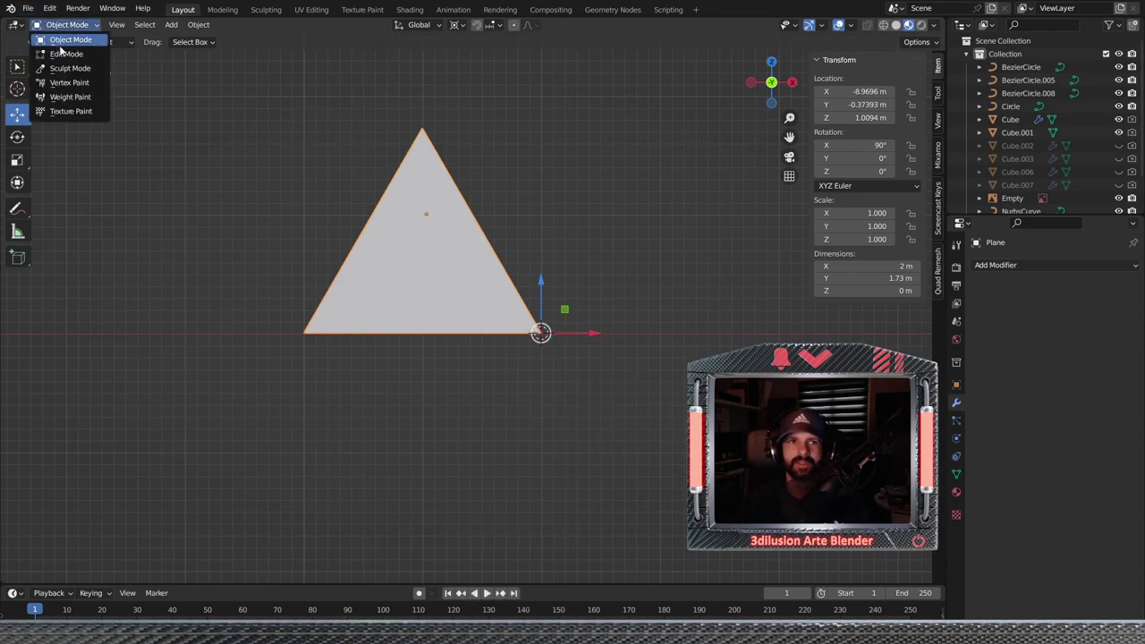
{"action": "left_click", "coordinate": [70, 51]}
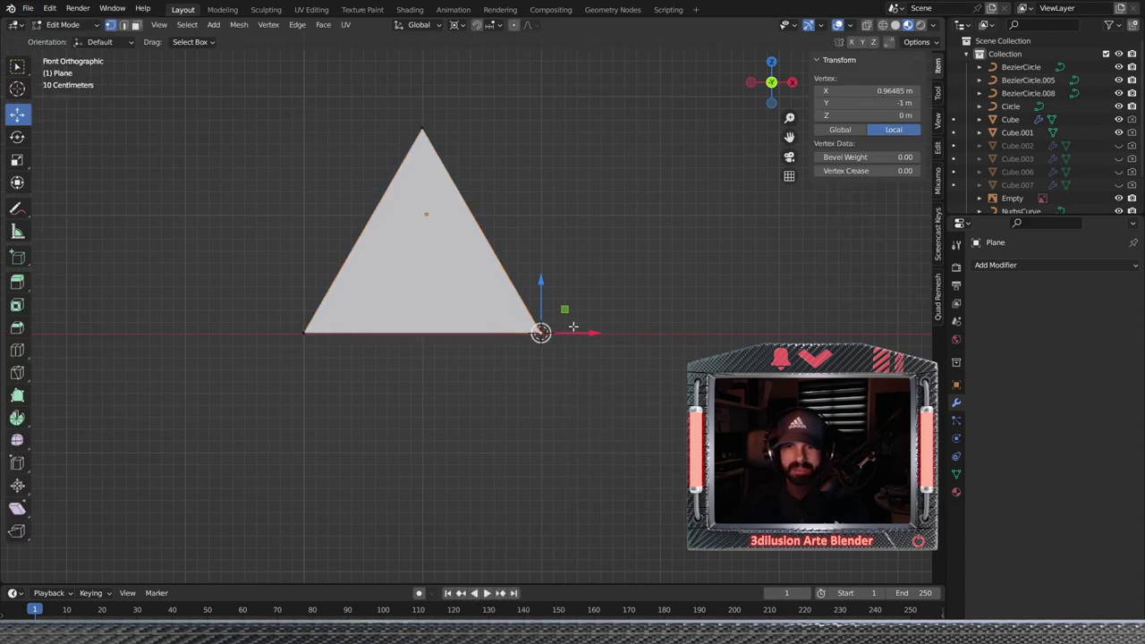
{"action": "key", "text": "shift+a"}
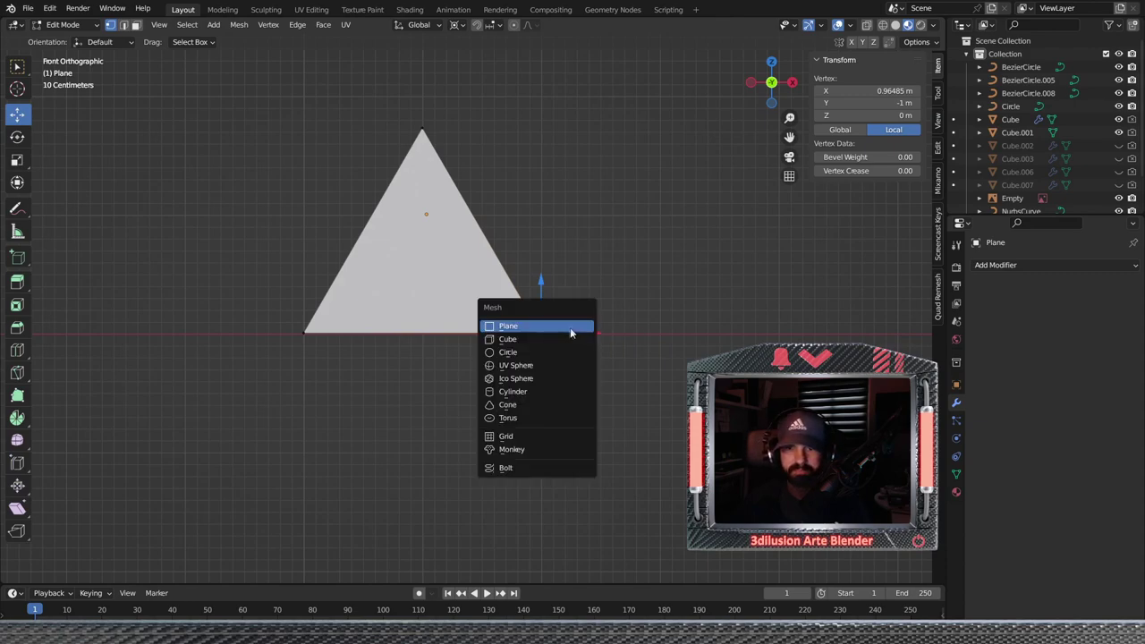
{"action": "left_click", "coordinate": [557, 349]}
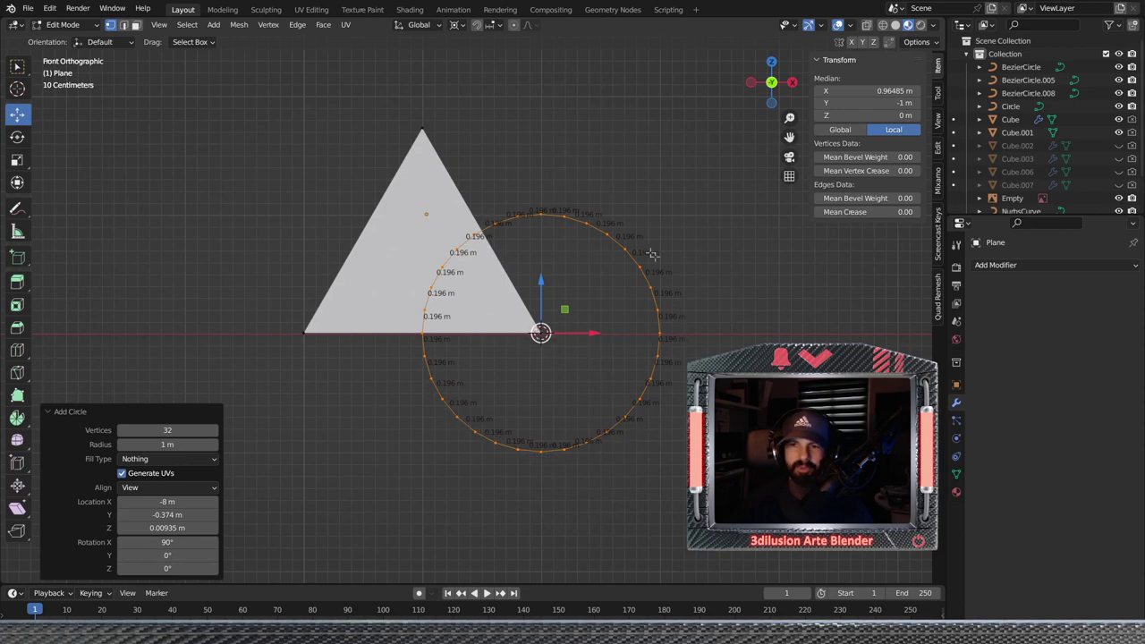
Hide edge-length labels, fill the apex circle with a face, and select the right circle's vertices
{"action": "left_click", "coordinate": [846, 27]}
{"action": "left_click", "coordinate": [769, 488]}
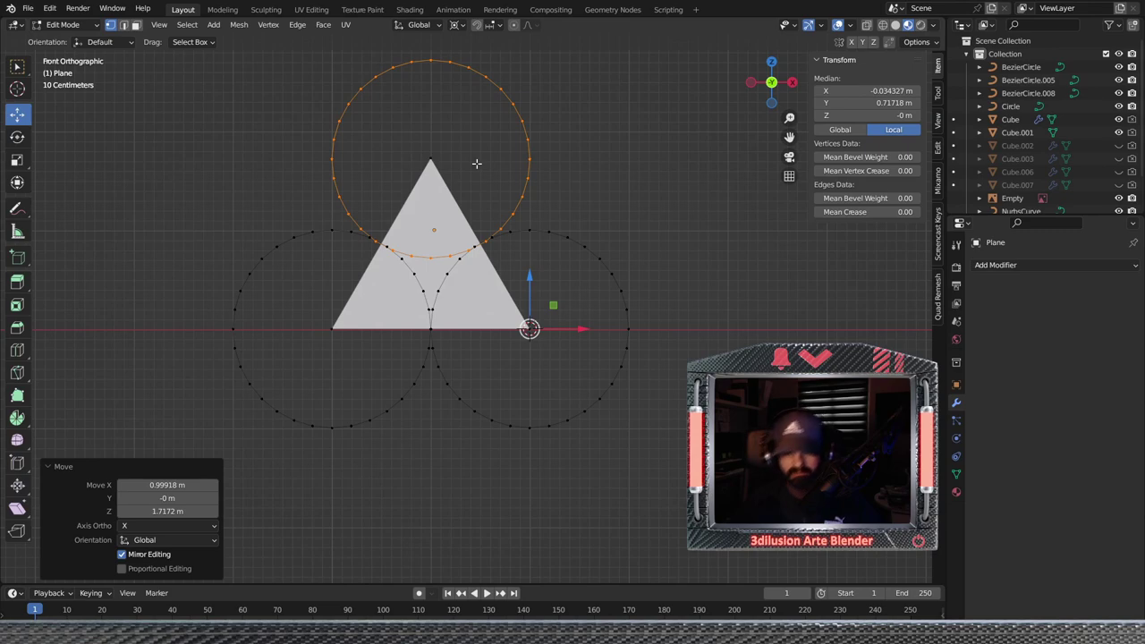
{"action": "key", "text": "f"}
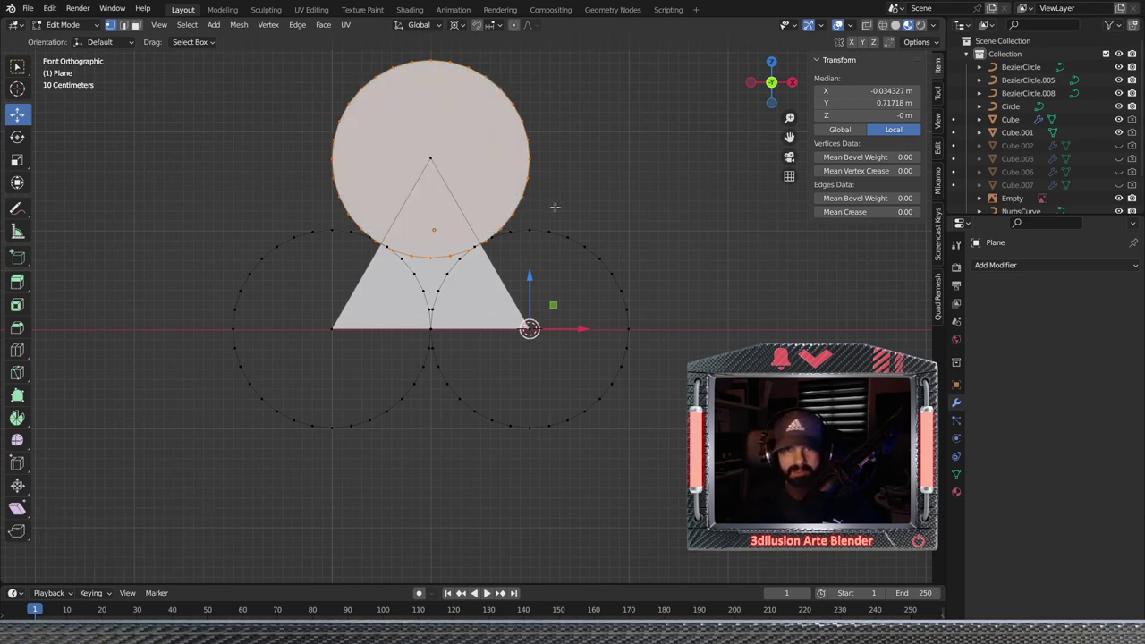
{"action": "key", "text": "i"}
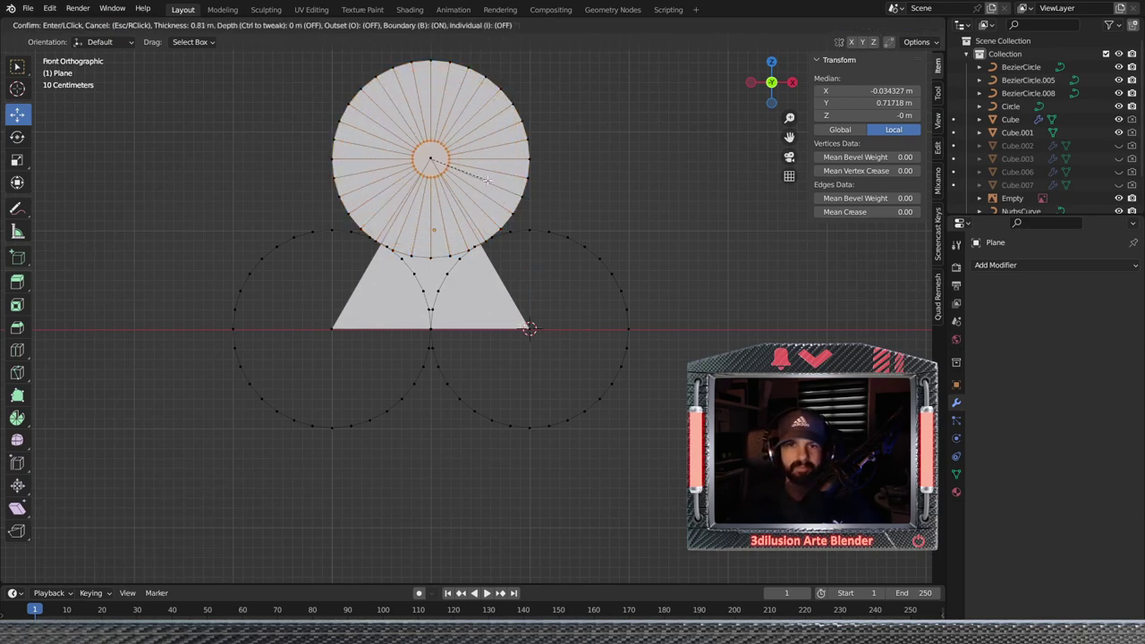
{"action": "left_click", "coordinate": [477, 176]}
{"action": "key", "text": "ctrl+z"}
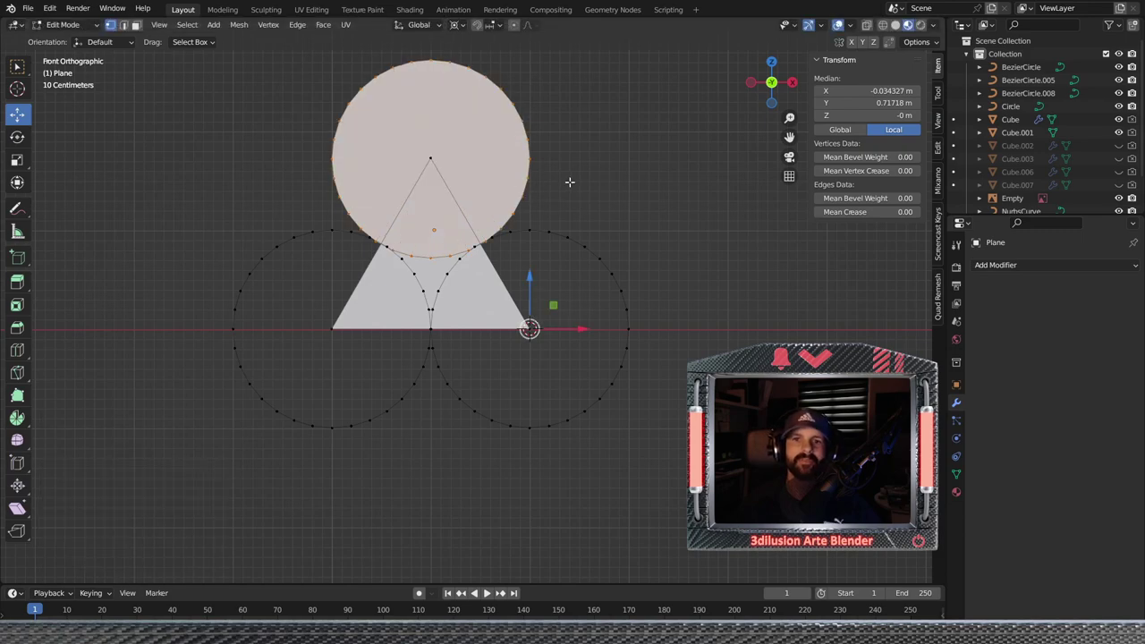
{"action": "key", "text": "Tab"}
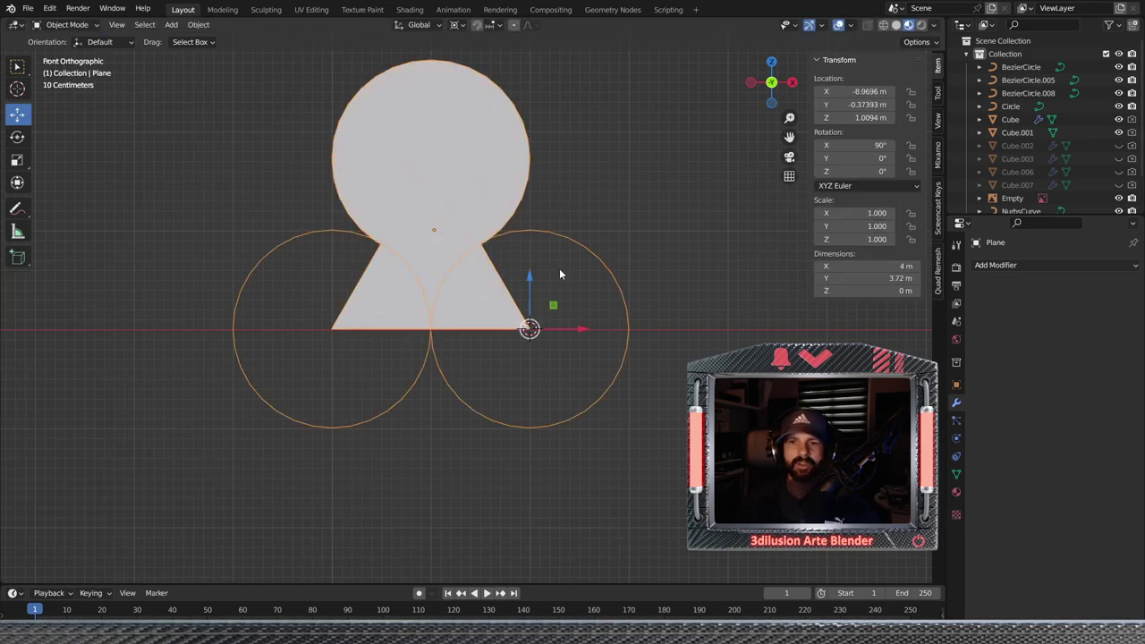
{"action": "key", "text": "Tab"}
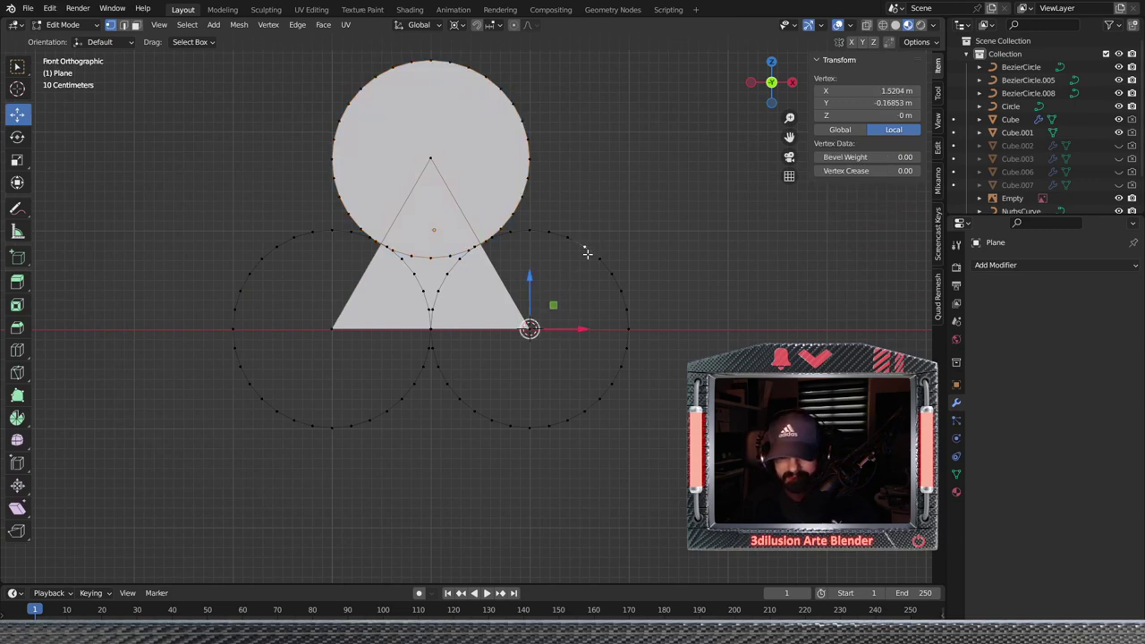
{"action": "key", "text": "l"}
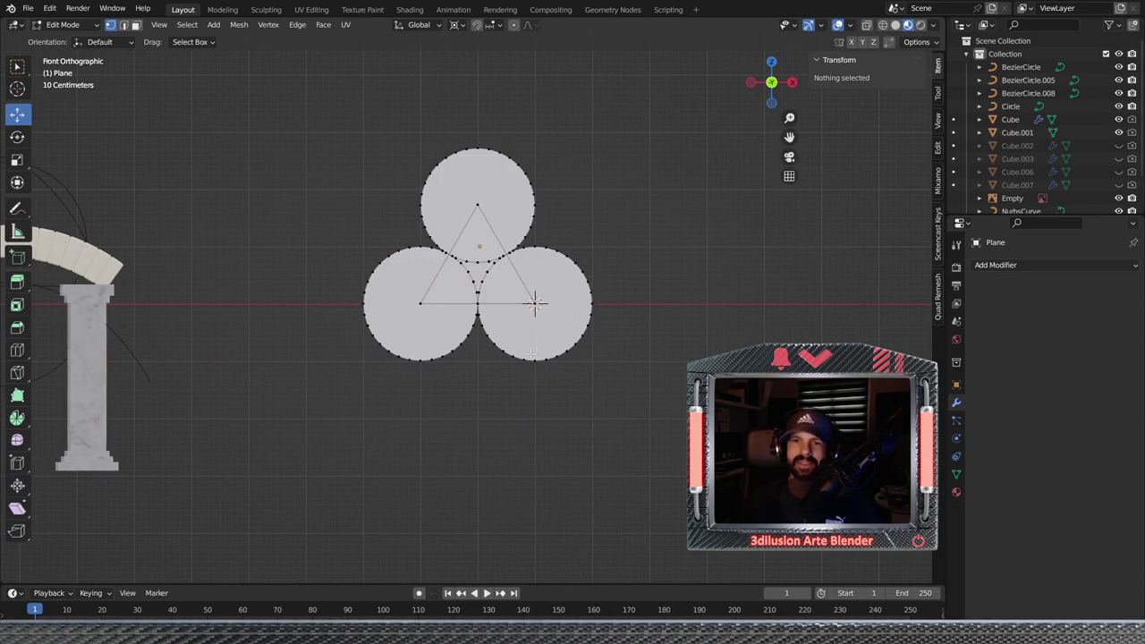
Merge the inner overlapping vertices where the circles meet At Center
{"action": "scroll", "coordinate": [533, 354], "scroll_direction": "up", "scroll_amount": 2}
{"action": "scroll", "coordinate": [532, 354], "scroll_direction": "up", "scroll_amount": 4}
{"action": "scroll", "coordinate": [528, 340], "scroll_direction": "down", "scroll_amount": 2}
{"action": "scroll", "coordinate": [524, 315], "scroll_direction": "up", "scroll_amount": 1}
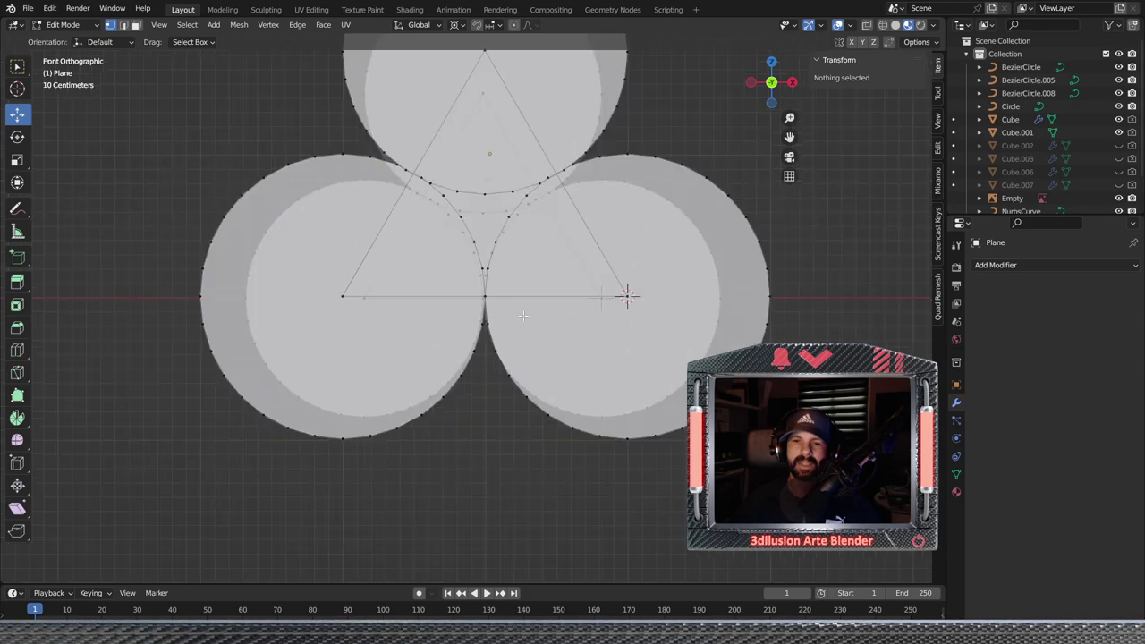
{"action": "scroll", "coordinate": [519, 315], "scroll_direction": "down", "scroll_amount": 2}
{"action": "scroll", "coordinate": [501, 318], "scroll_direction": "up", "scroll_amount": 2}
{"action": "scroll", "coordinate": [486, 320], "scroll_direction": "down", "scroll_amount": 2}
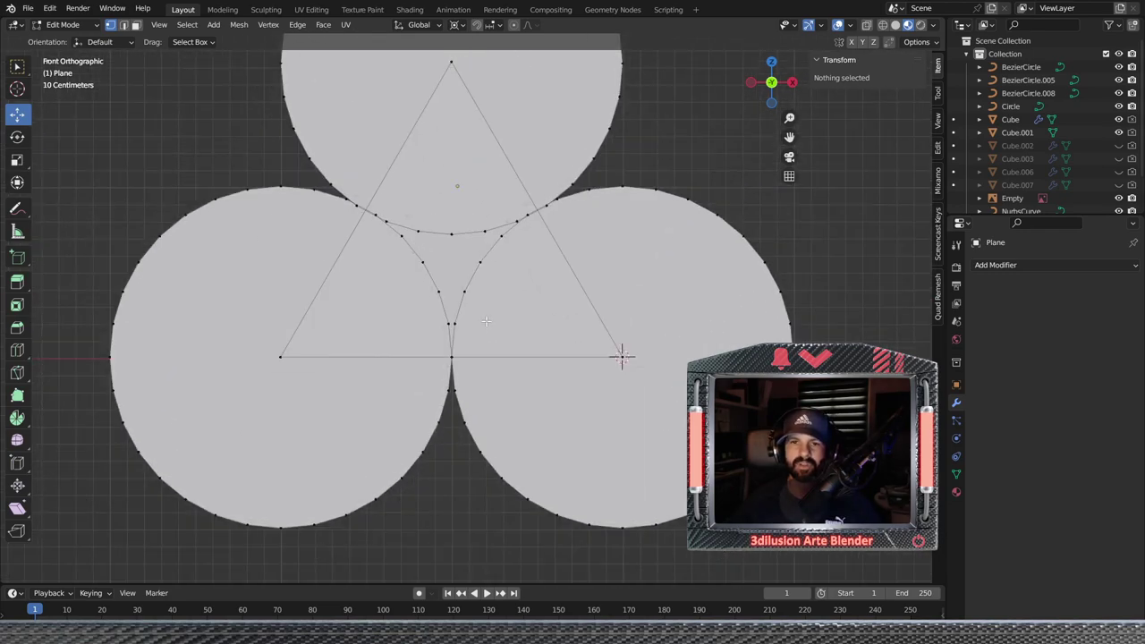
{"action": "left_click_drag", "start_coordinate": [392, 216], "coordinate": [521, 364]}
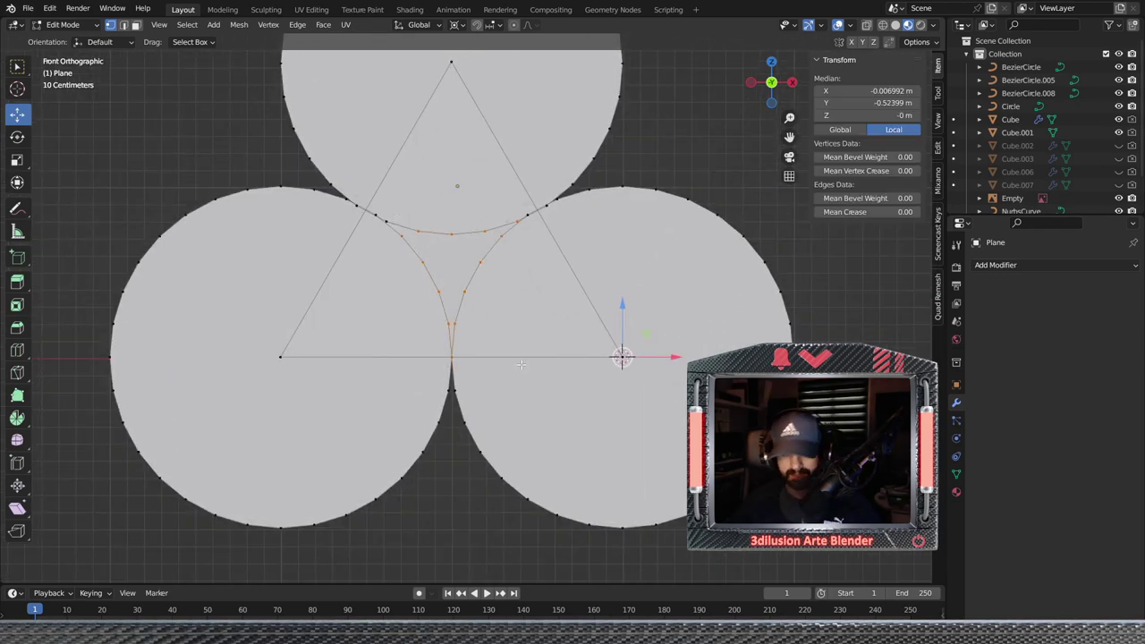
{"action": "key", "text": "m"}
{"action": "left_click", "coordinate": [521, 364]}
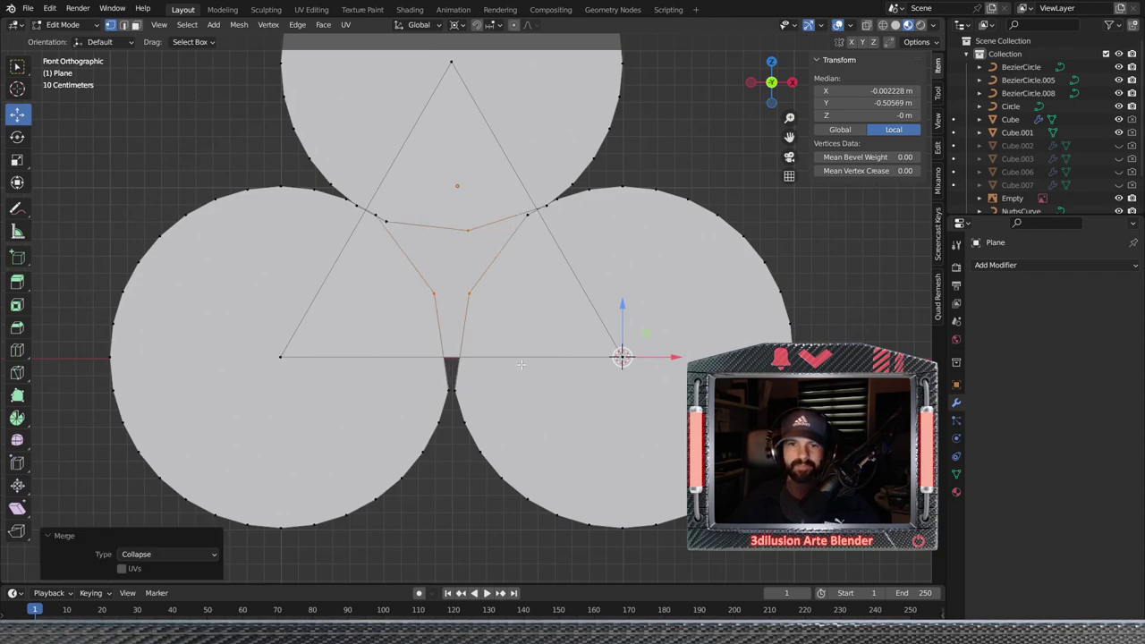
{"action": "left_click", "coordinate": [511, 334]}
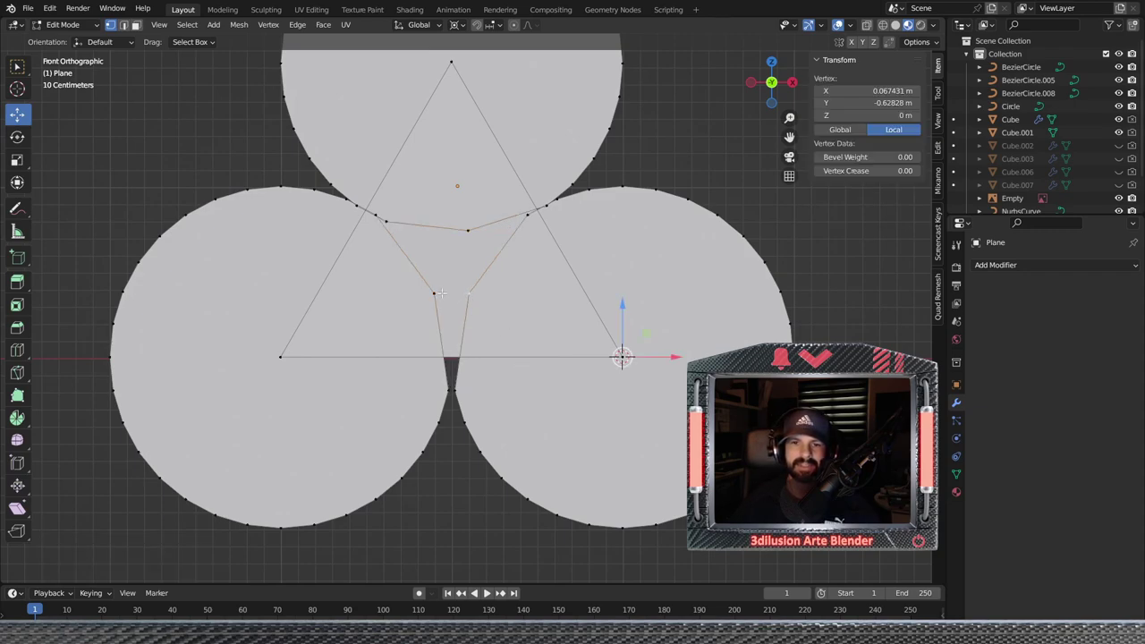
{"action": "key", "text": "m"}
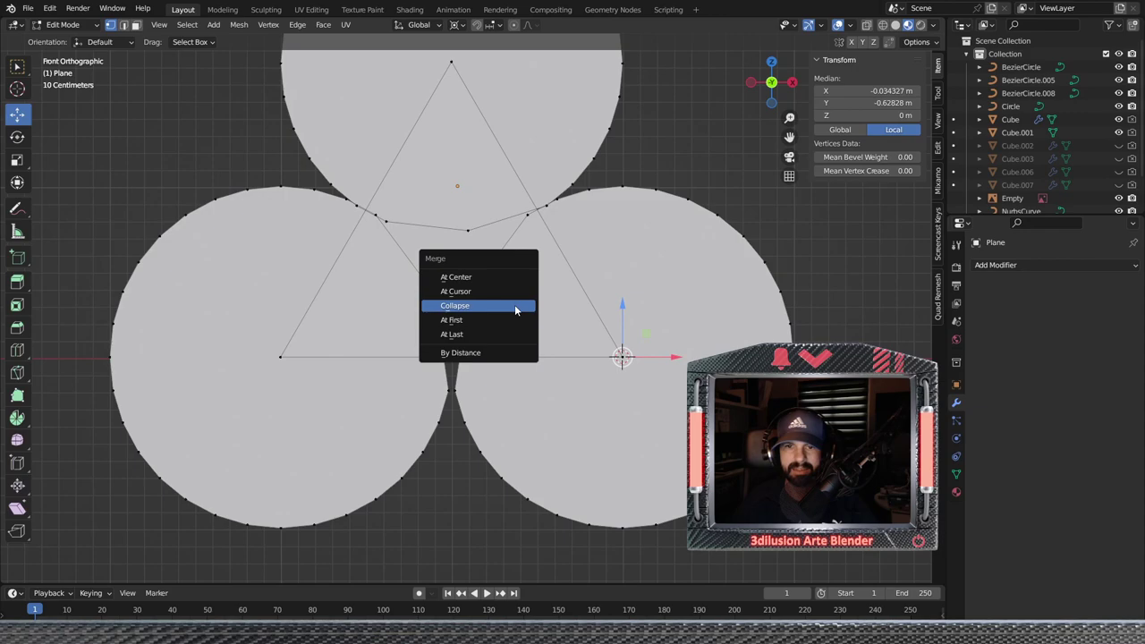
{"action": "left_click", "coordinate": [506, 277]}
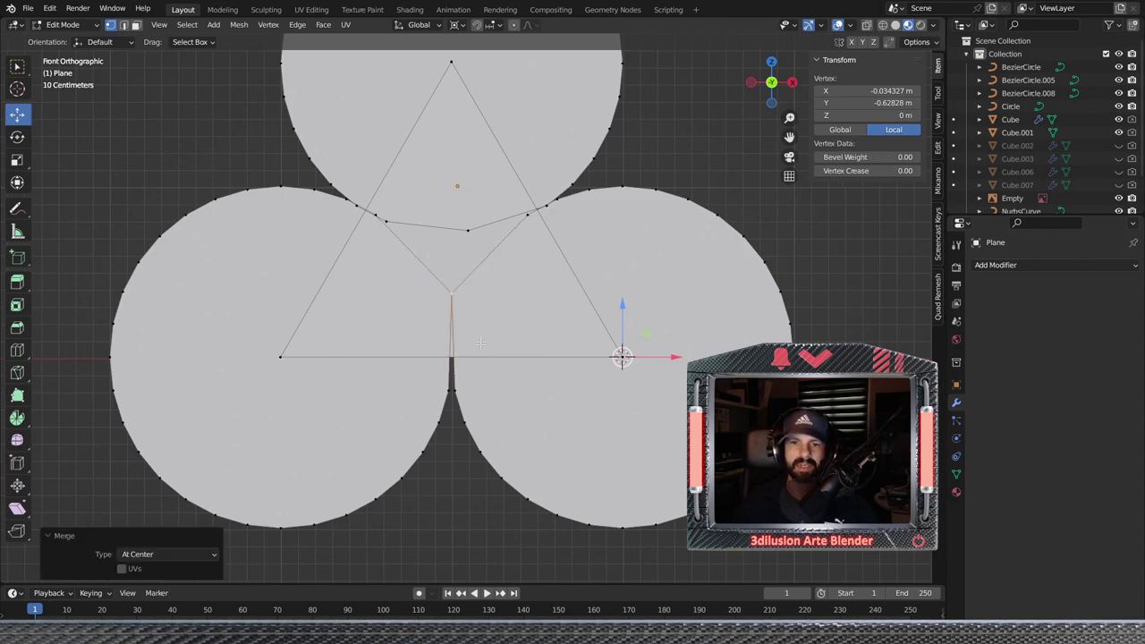
Merge the vertex pairs down the seam between the lower circles, each At Center
{"action": "left_click", "coordinate": [462, 358]}
{"action": "left_click", "coordinate": [453, 358]}
{"action": "scroll", "coordinate": [460, 367], "scroll_direction": "up", "scroll_amount": 1}
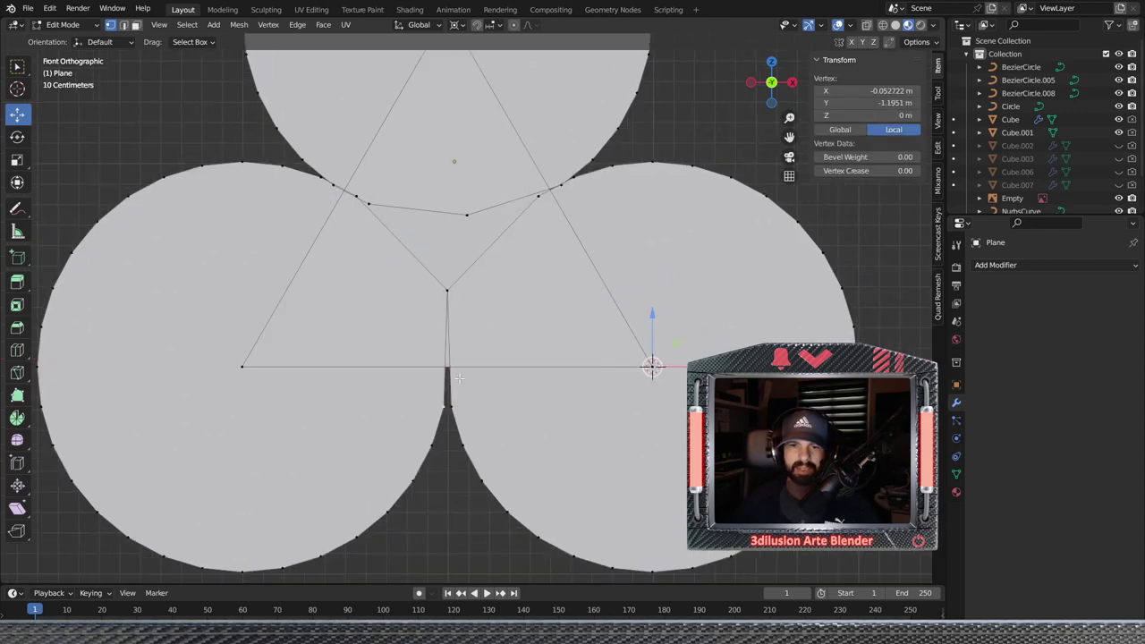
{"action": "scroll", "coordinate": [461, 385], "scroll_direction": "down", "scroll_amount": 2}
{"action": "left_click", "coordinate": [455, 380], "text": "shift"}
{"action": "key", "text": "m"}
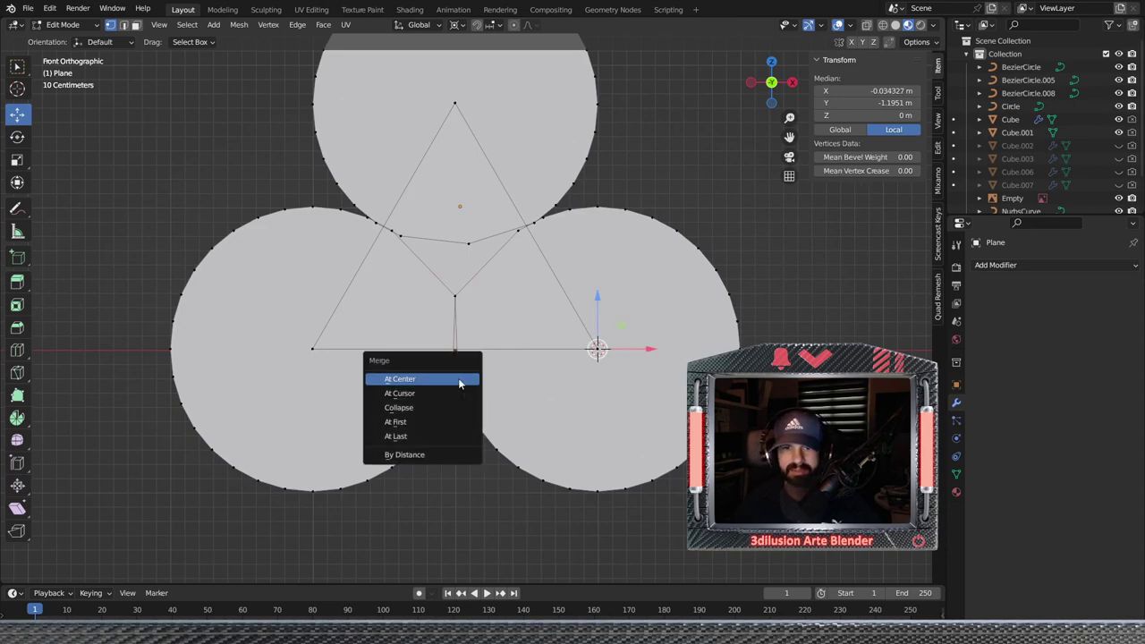
{"action": "left_click", "coordinate": [460, 383]}
{"action": "left_click", "coordinate": [446, 404], "text": "shift"}
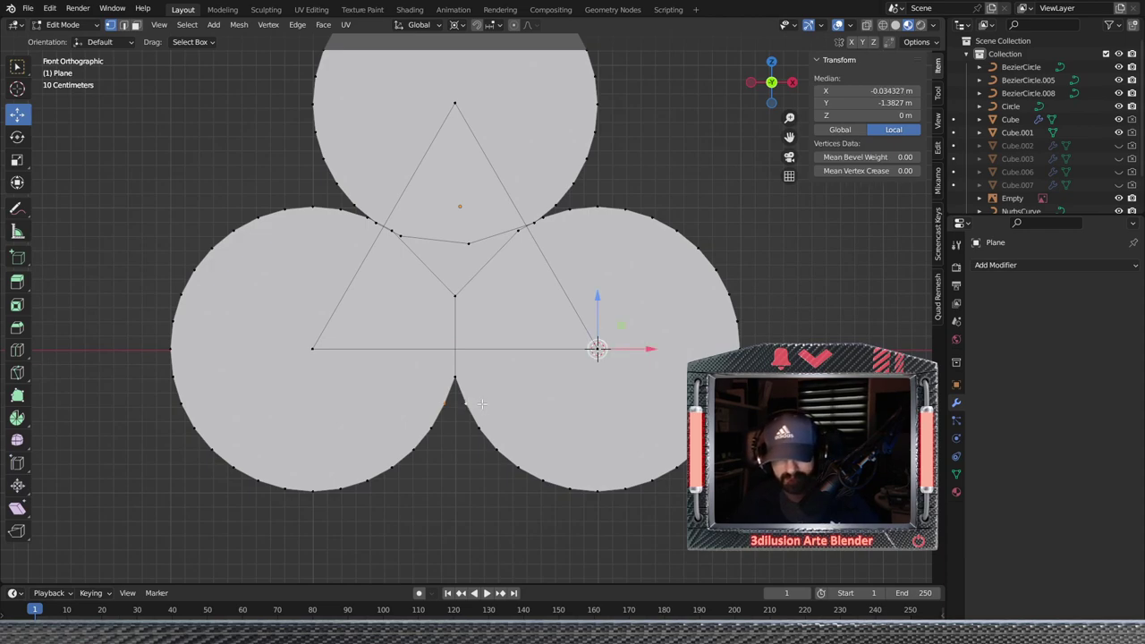
{"action": "key", "text": "m"}
{"action": "left_click", "coordinate": [482, 404]}
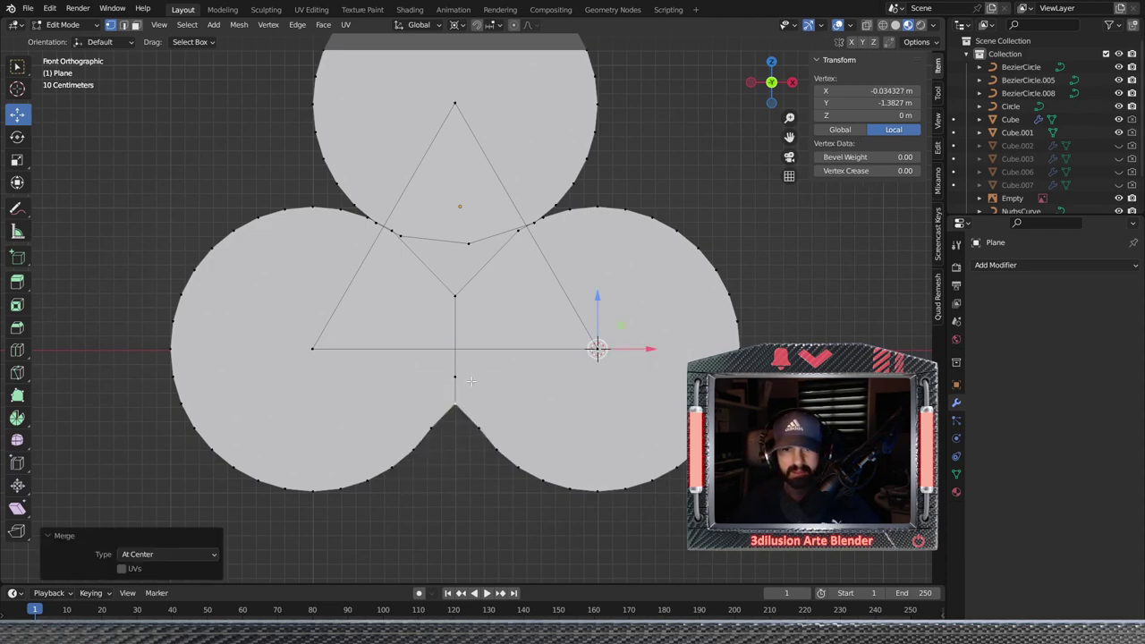
{"action": "left_click", "coordinate": [443, 429], "text": "shift"}
{"action": "key", "text": "m"}
{"action": "left_click", "coordinate": [500, 417]}
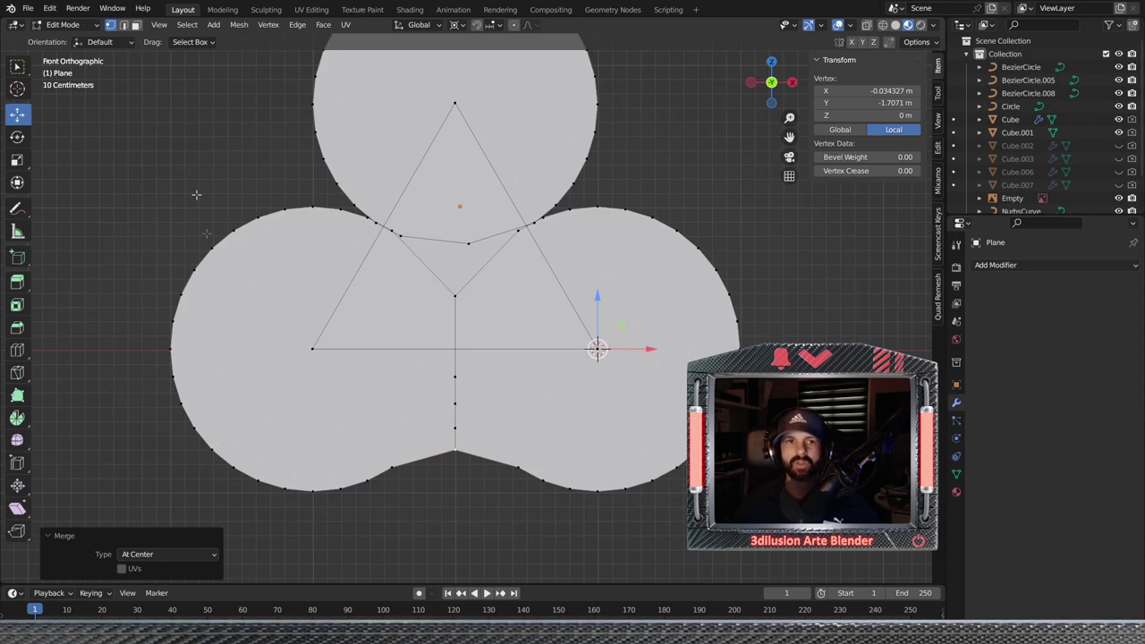
Join a straight bottom edge across the lower circles and delete both lobe faces below it
{"action": "left_click", "coordinate": [218, 447]}
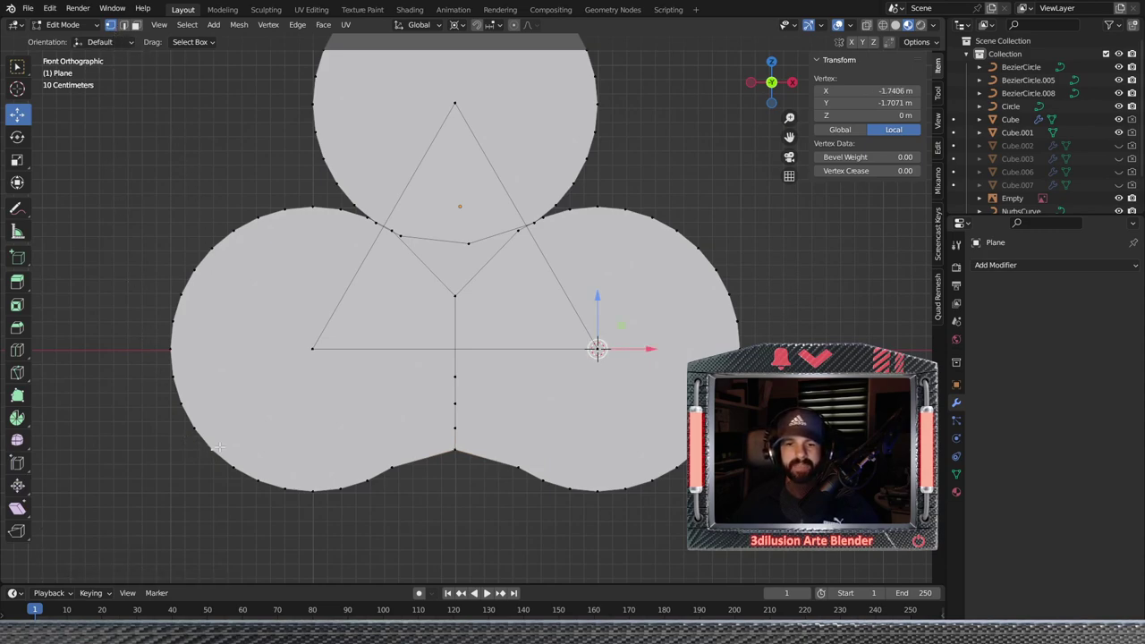
{"action": "left_click", "coordinate": [645, 455], "text": "shift"}
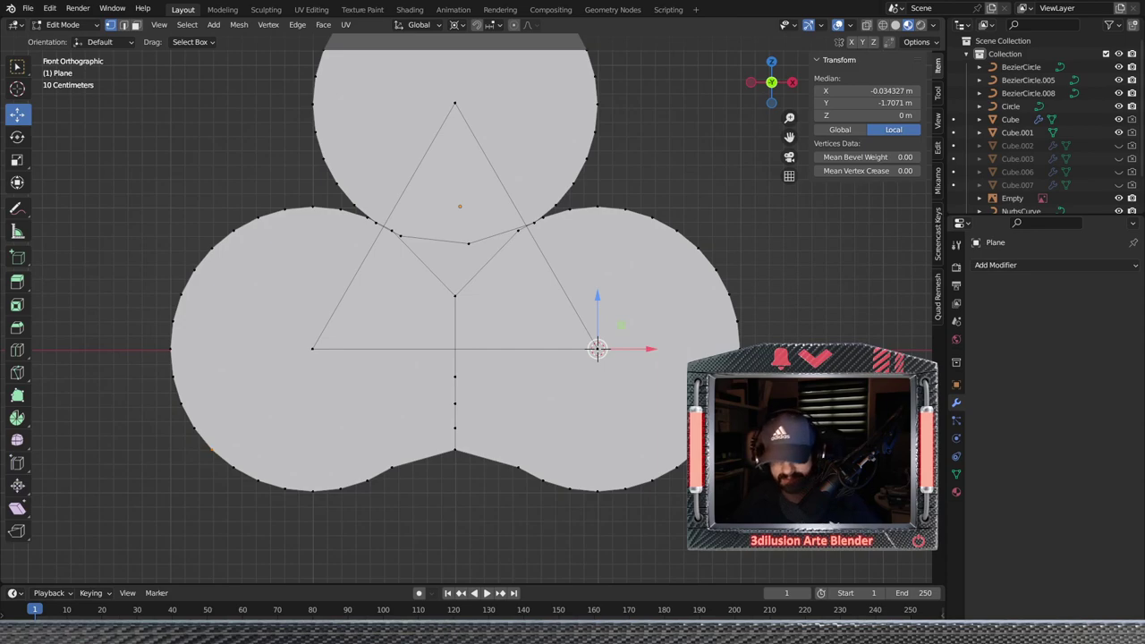
{"action": "key", "text": "f"}
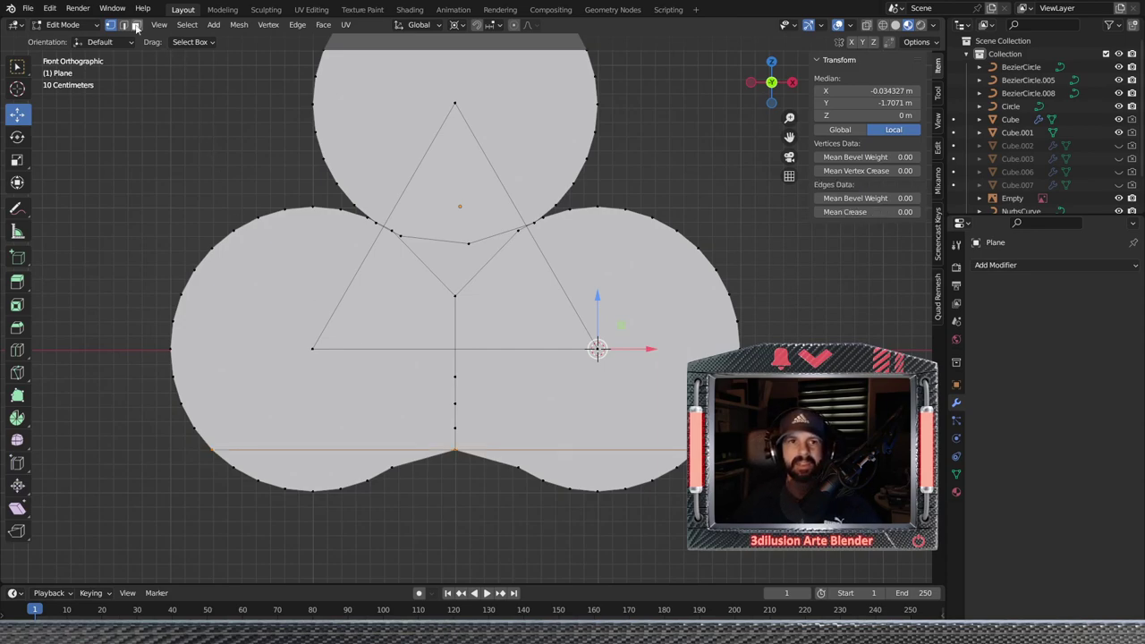
{"action": "left_click", "coordinate": [137, 25]}
{"action": "left_click", "coordinate": [314, 487]}
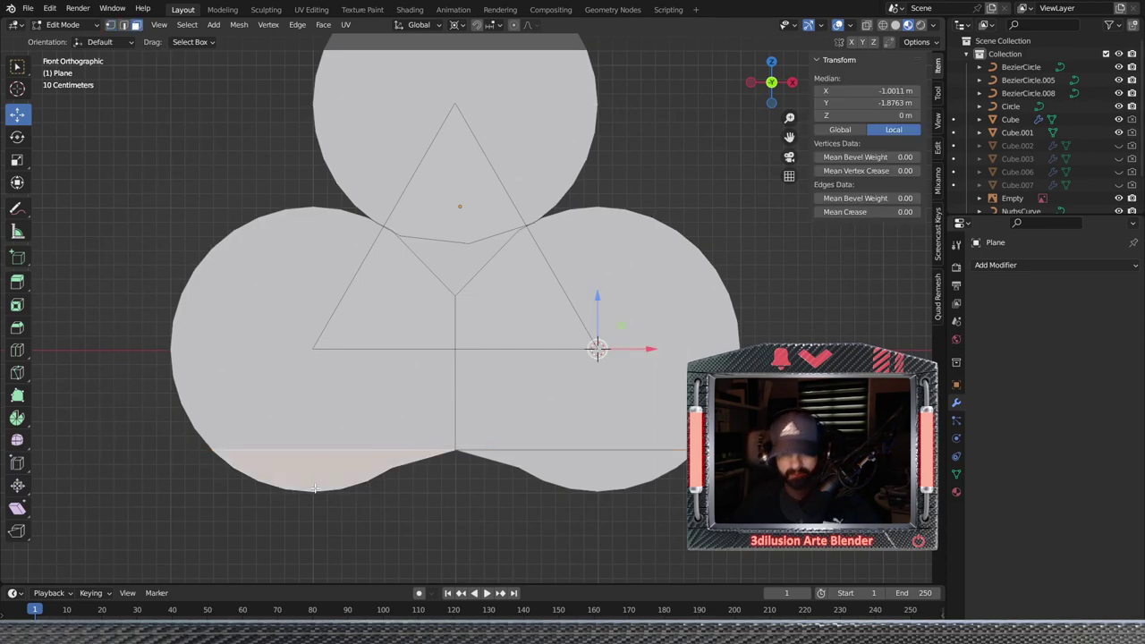
{"action": "key", "text": "x"}
{"action": "left_click", "coordinate": [318, 488]}
{"action": "left_click", "coordinate": [546, 485]}
{"action": "key", "text": "x"}
{"action": "left_click", "coordinate": [558, 479]}
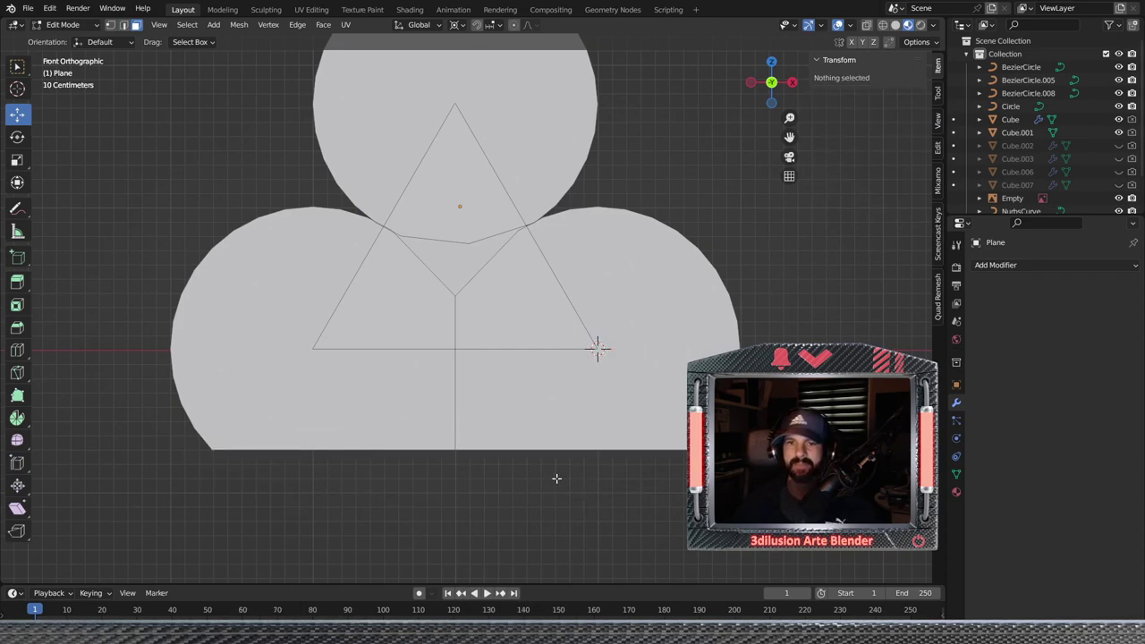
Check the flat-bottomed outline in object mode, then select the upper-right junction vertices
{"action": "scroll", "coordinate": [556, 479], "scroll_direction": "down", "scroll_amount": 1}
{"action": "middle_click_drag", "start_coordinate": [517, 345], "coordinate": [522, 392], "text": "shift"}
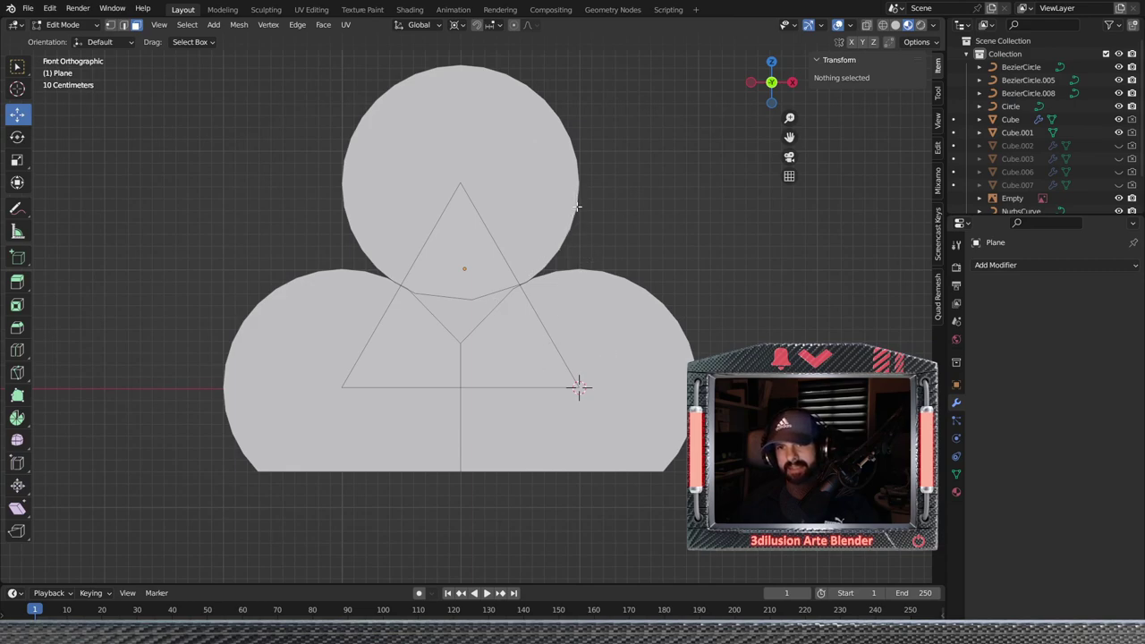
{"action": "key", "text": "Tab"}
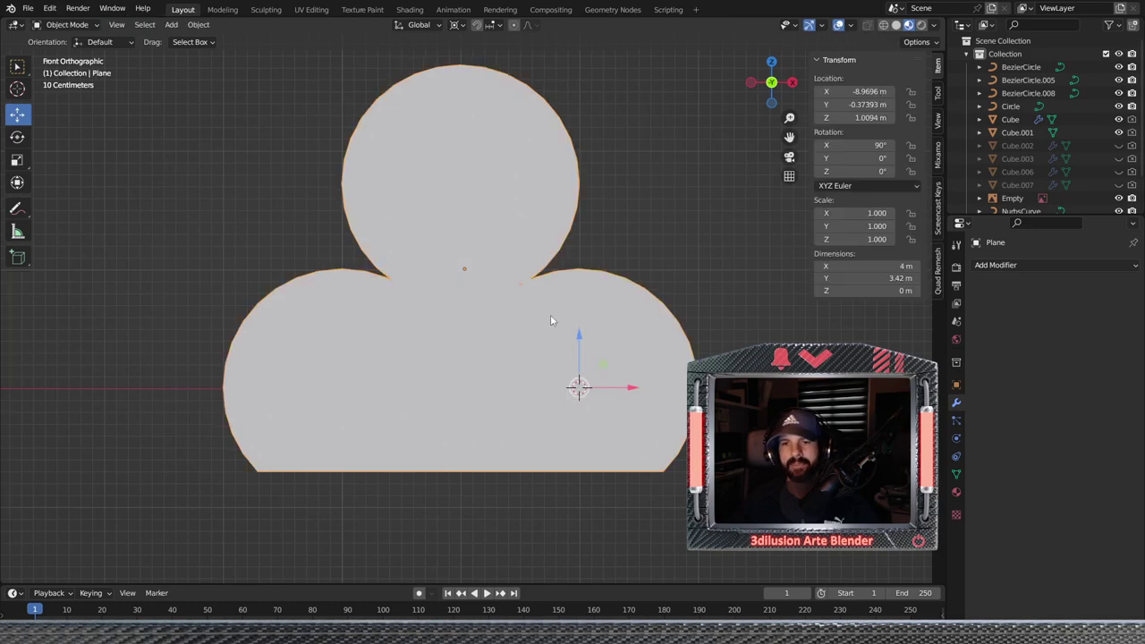
{"action": "scroll", "coordinate": [551, 315], "scroll_direction": "up", "scroll_amount": 3}
{"action": "key", "text": "Tab"}
{"action": "key", "text": "Tab"}
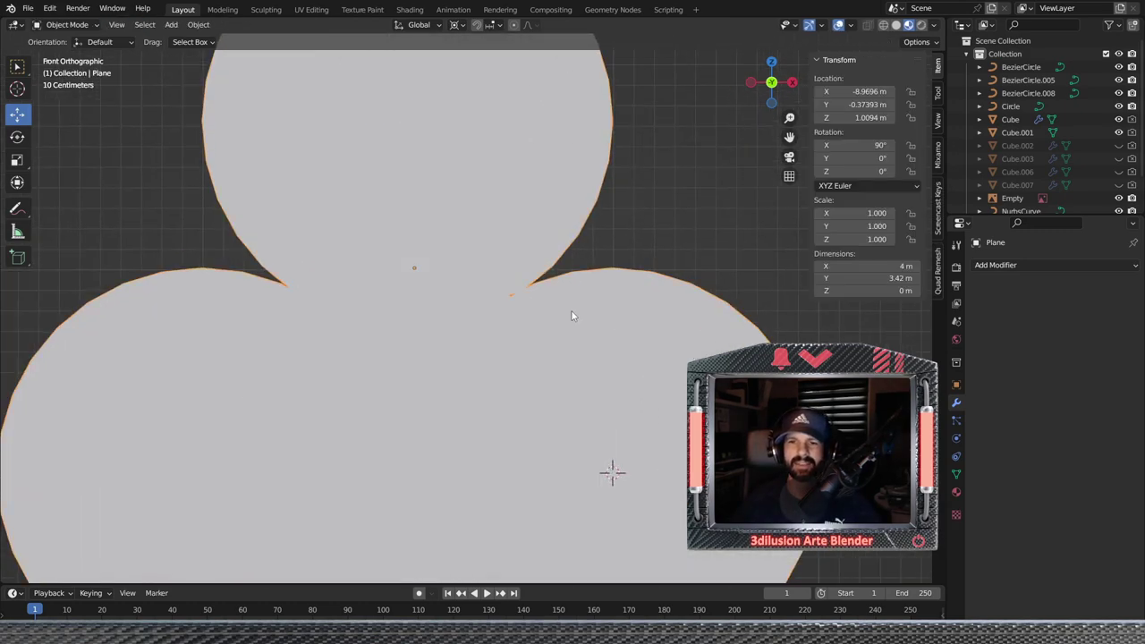
{"action": "key", "text": "Tab"}
{"action": "left_click", "coordinate": [111, 26]}
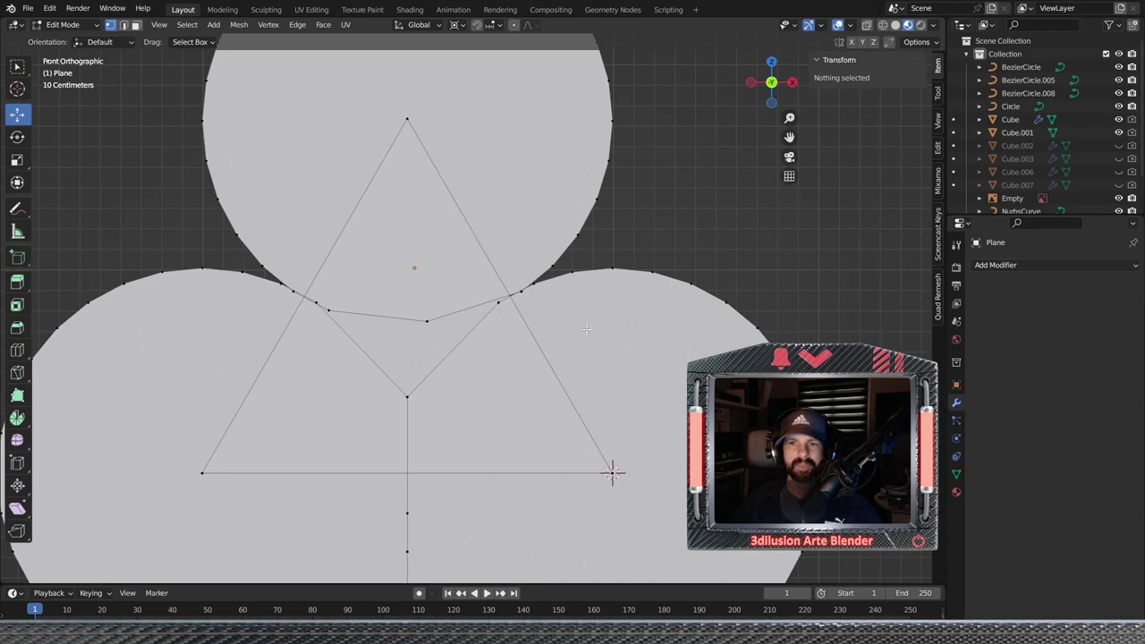
{"action": "scroll", "coordinate": [586, 329], "scroll_direction": "up", "scroll_amount": 1}
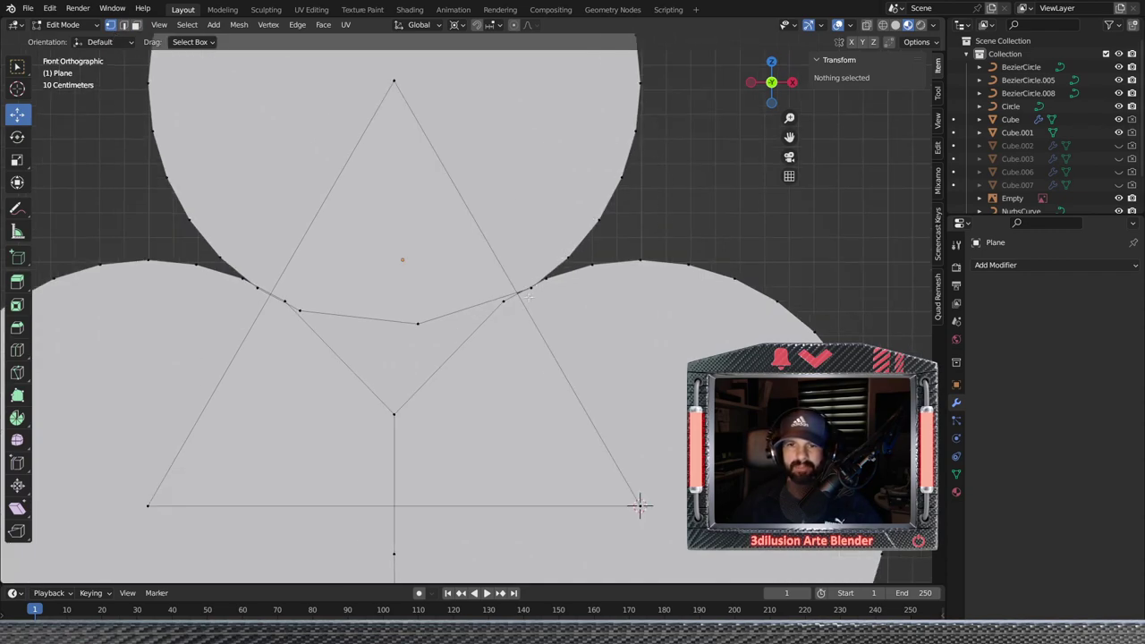
{"action": "left_click_drag", "start_coordinate": [483, 271], "coordinate": [553, 320]}
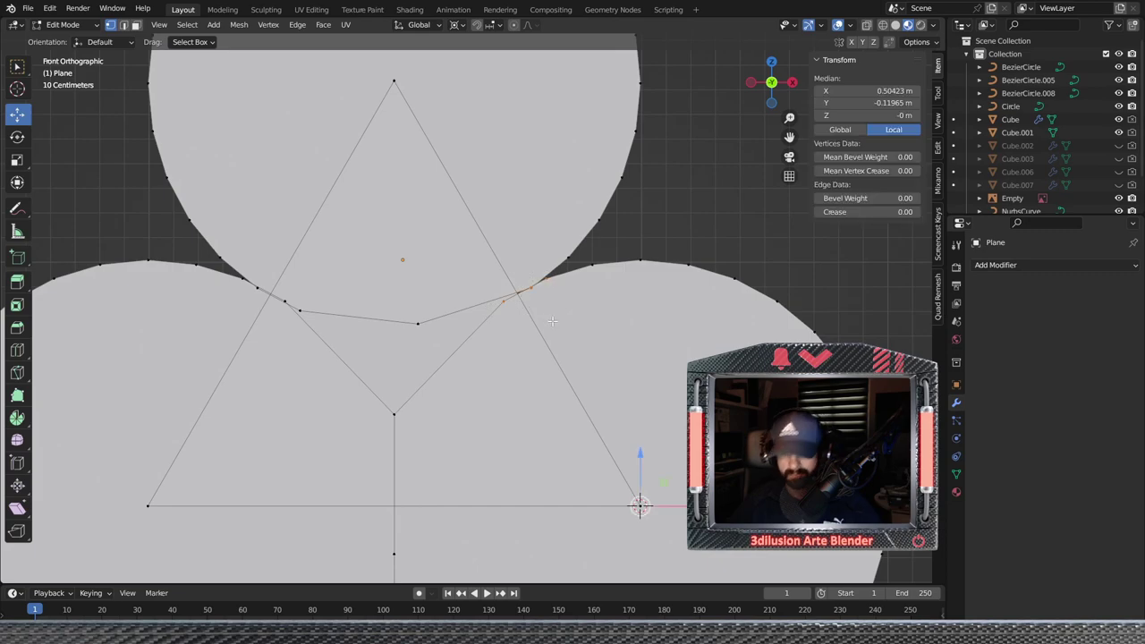
Merge the upper-right, upper-left and right notch junction vertices At Center
{"action": "key", "text": "m"}
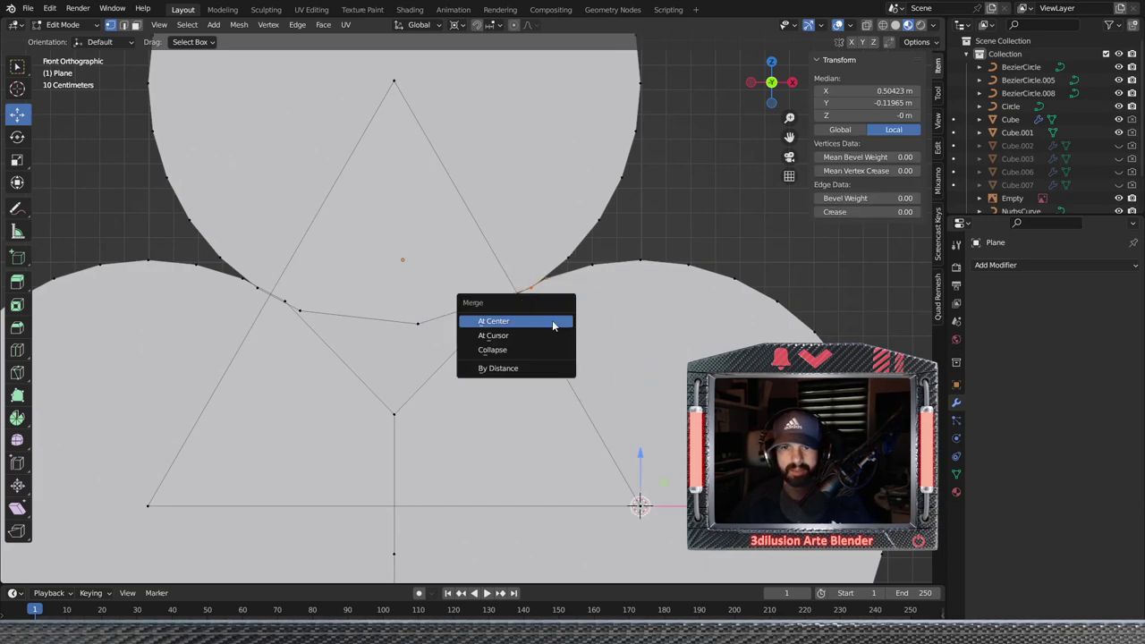
{"action": "left_click", "coordinate": [553, 324]}
{"action": "scroll", "coordinate": [533, 323], "scroll_direction": "up", "scroll_amount": 1}
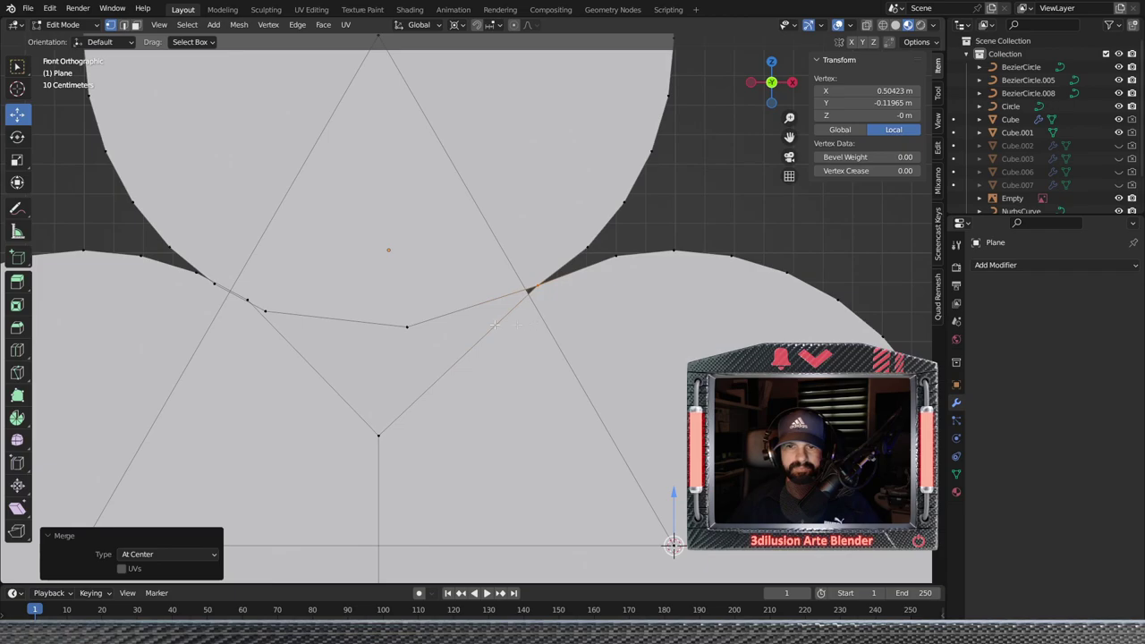
{"action": "left_click_drag", "start_coordinate": [231, 292], "coordinate": [278, 326]}
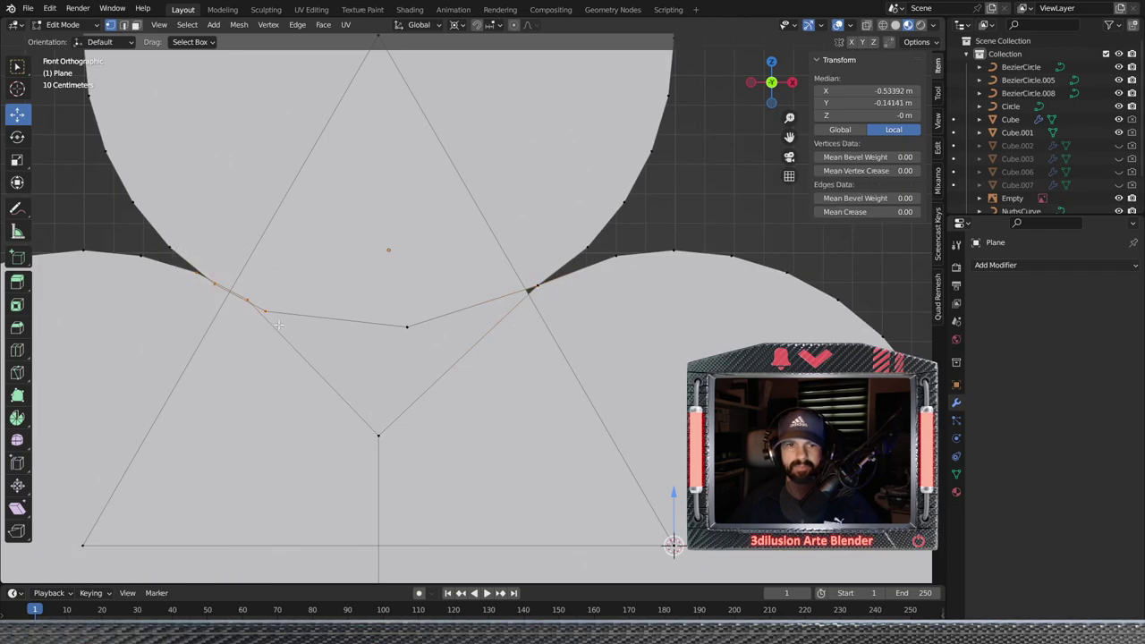
{"action": "key", "text": "m"}
{"action": "left_click", "coordinate": [283, 317]}
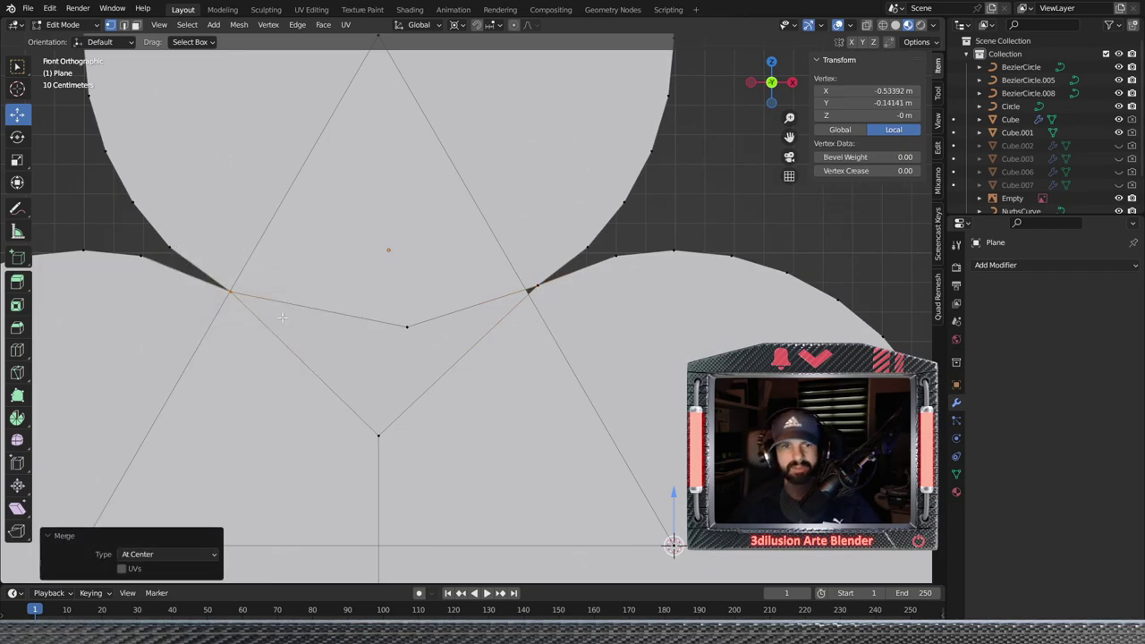
{"action": "scroll", "coordinate": [433, 328], "scroll_direction": "down", "scroll_amount": 1}
{"action": "left_click", "coordinate": [524, 290]}
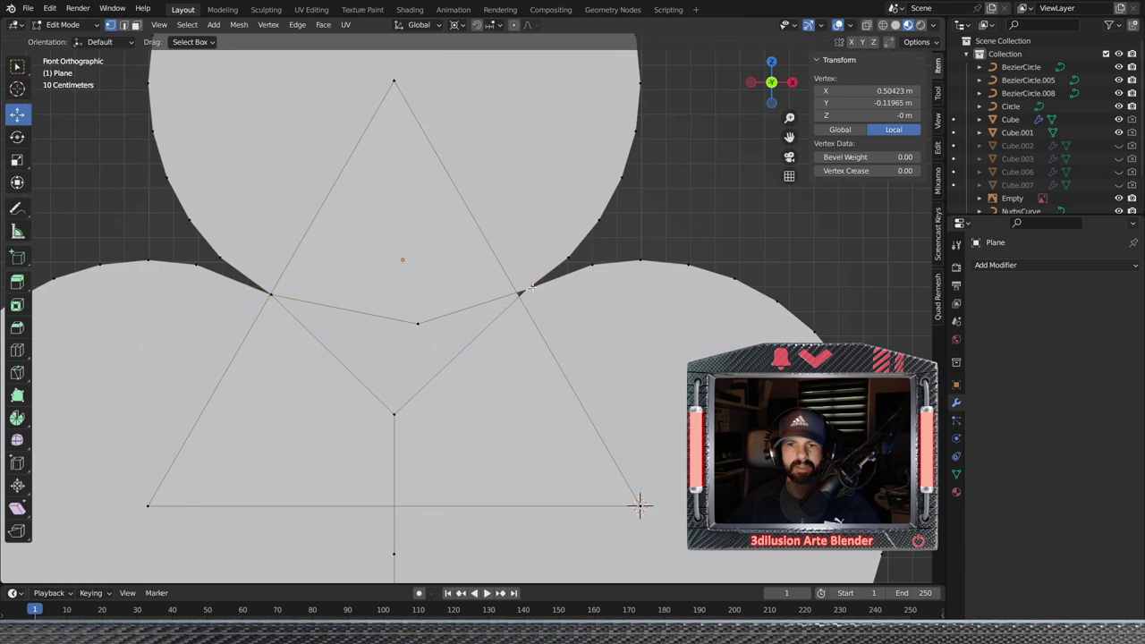
{"action": "key", "text": "m"}
{"action": "left_click", "coordinate": [496, 318]}
{"action": "scroll", "coordinate": [612, 377], "scroll_direction": "down", "scroll_amount": 5}
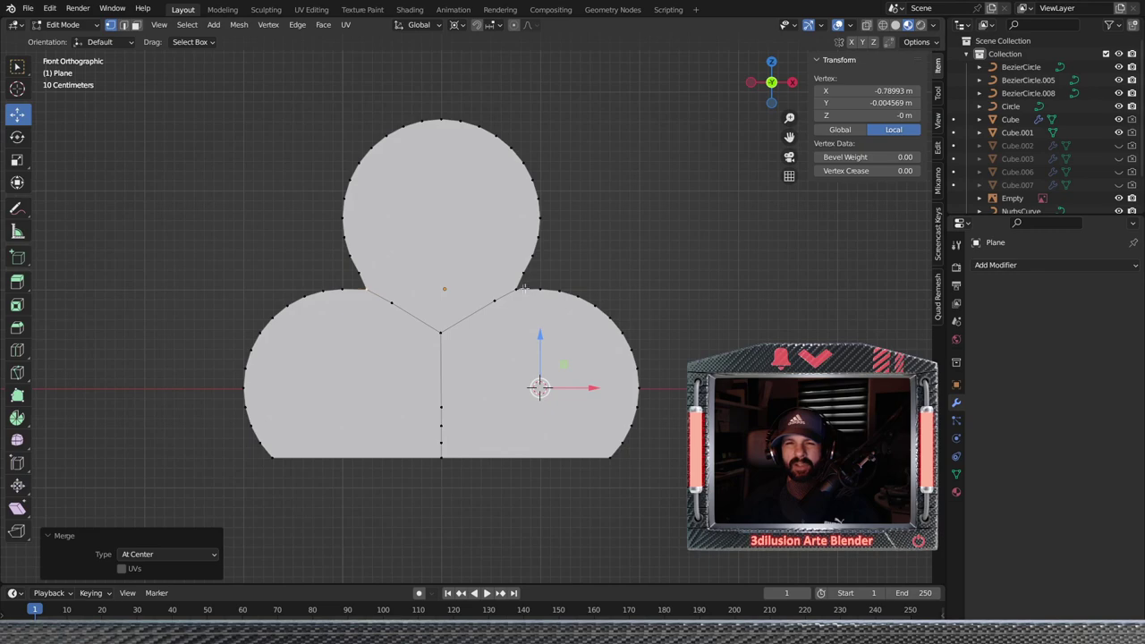
Nudge the two notch junction vertices slightly up and sideways, then scale them together
{"action": "left_click", "coordinate": [515, 290]}
{"action": "left_click", "coordinate": [402, 288], "text": "shift"}
{"action": "left_click_drag", "start_coordinate": [537, 349], "coordinate": [537, 344]}
{"action": "left_click_drag", "start_coordinate": [591, 386], "coordinate": [586, 386]}
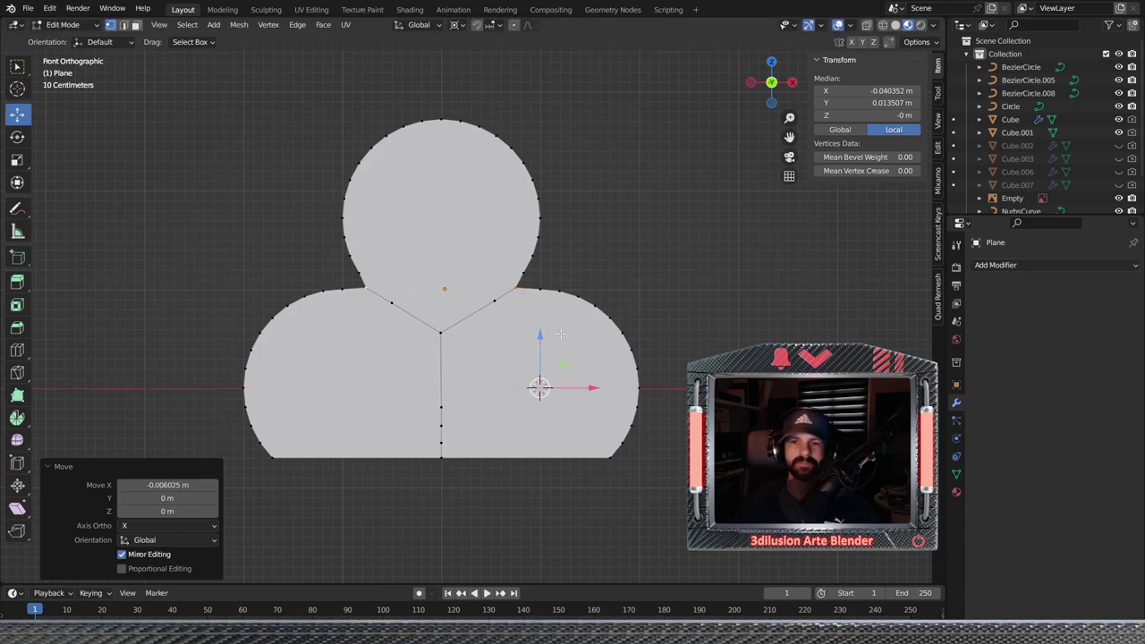
{"action": "scroll", "coordinate": [560, 334], "scroll_direction": "up", "scroll_amount": 3}
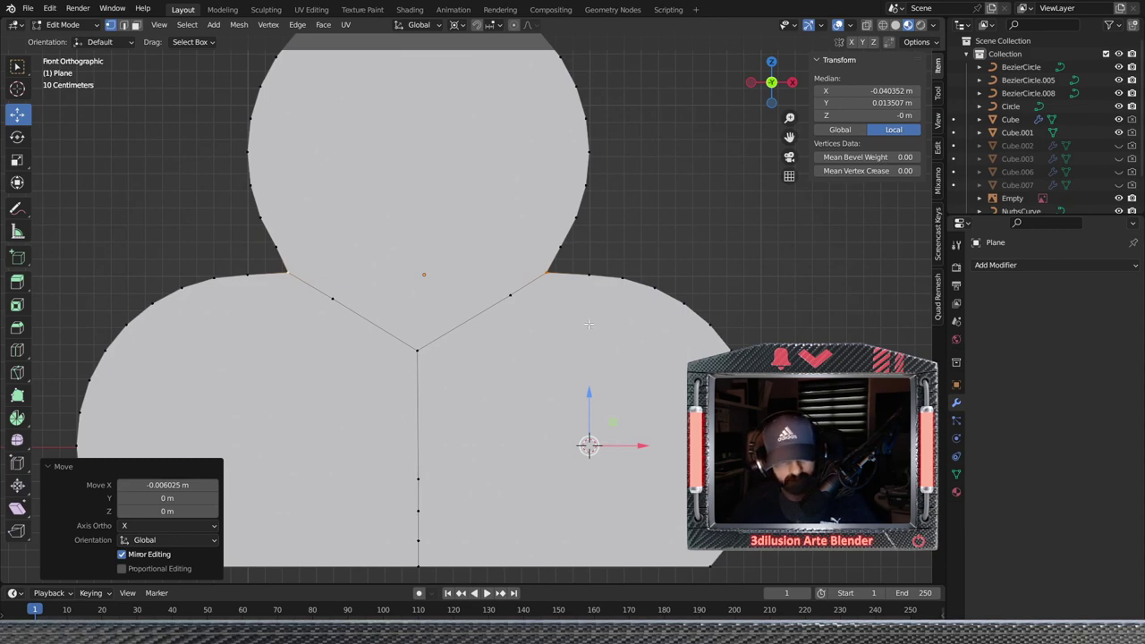
{"action": "key", "text": "s"}
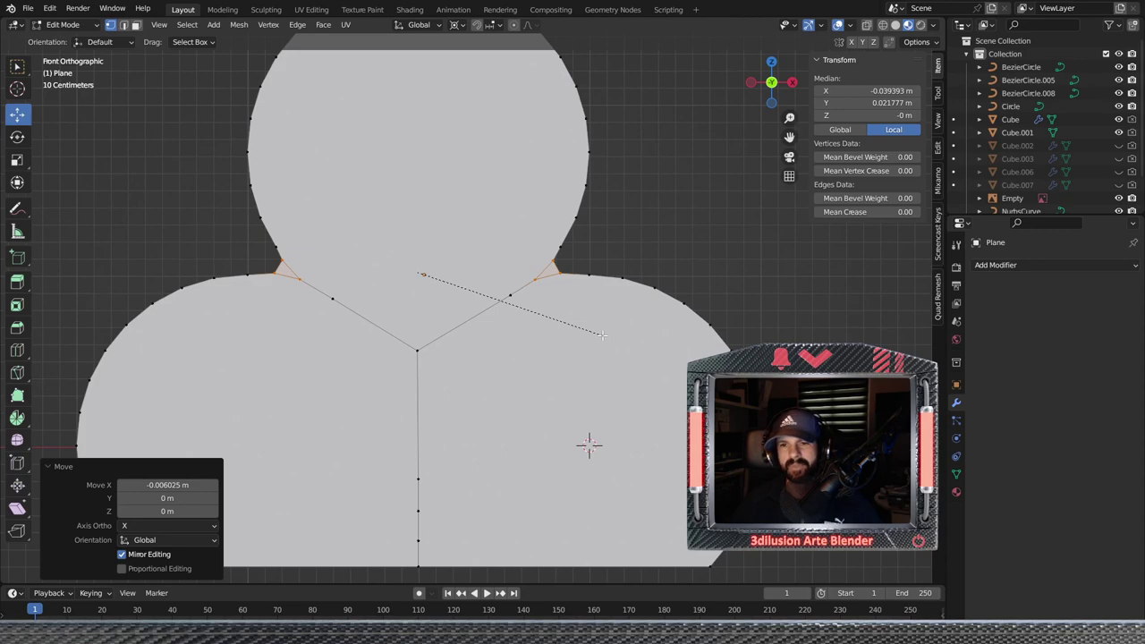
{"action": "left_click", "coordinate": [603, 335]}
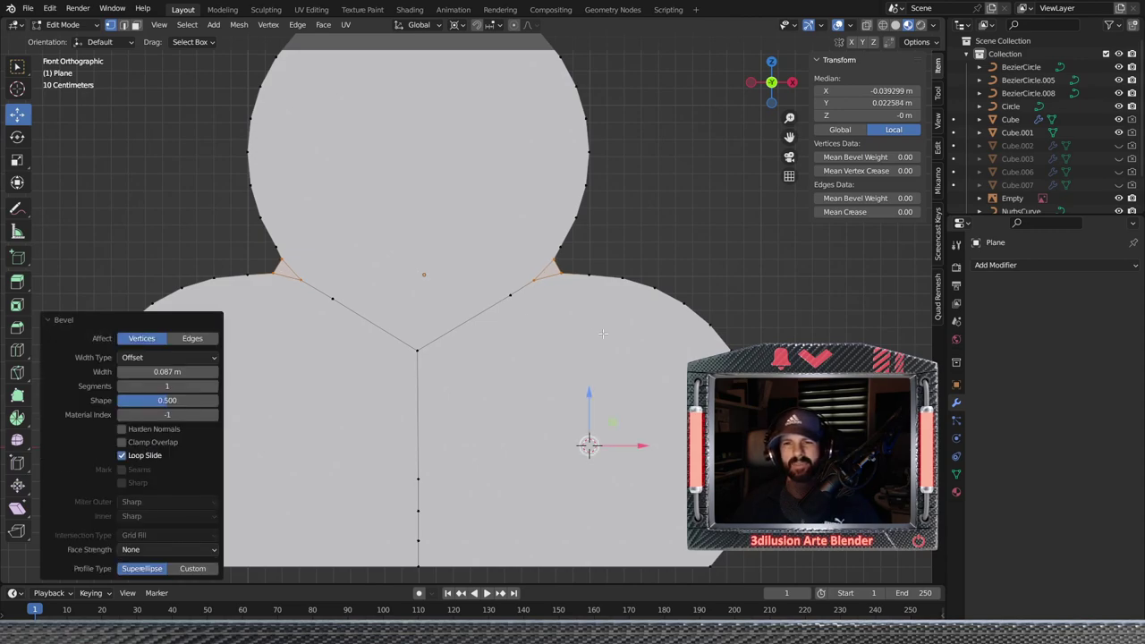
{"action": "left_click", "coordinate": [602, 335]}
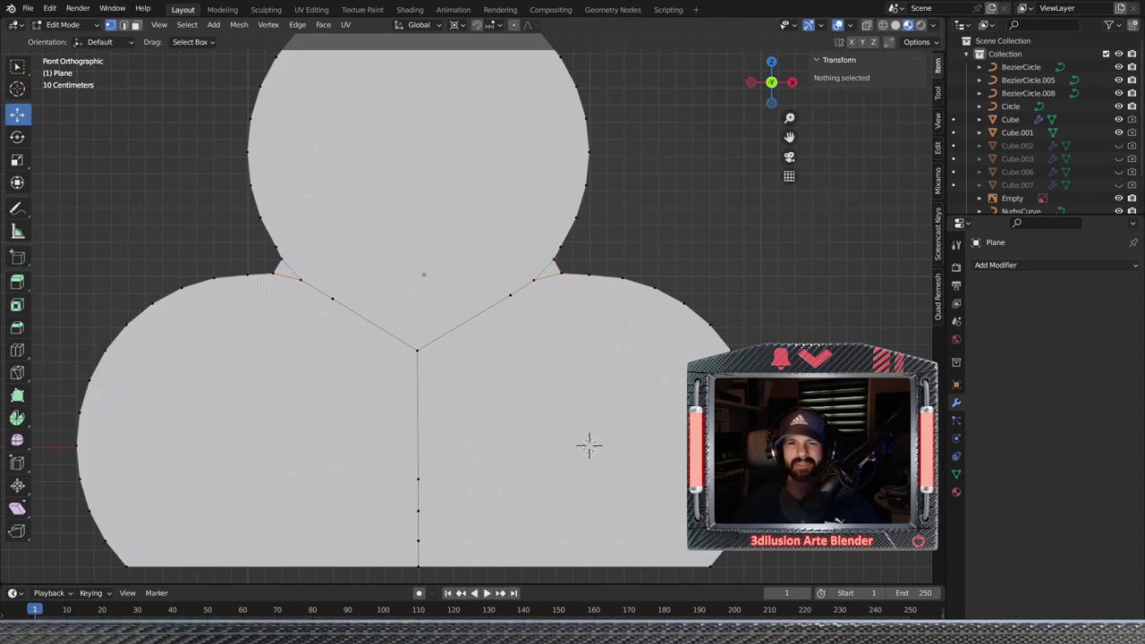
{"action": "scroll", "coordinate": [537, 287], "scroll_direction": "down", "scroll_amount": 2}
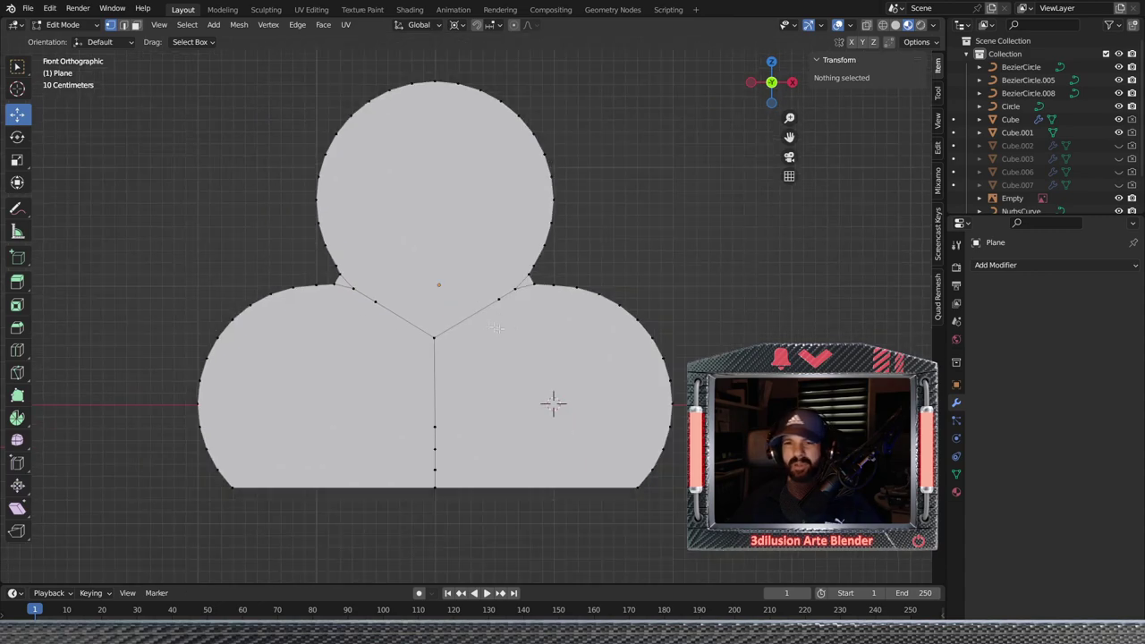
Check the top and two lower lobe faces, deselect them, and return to object mode
{"action": "left_click", "coordinate": [135, 25]}
{"action": "left_click", "coordinate": [396, 205]}
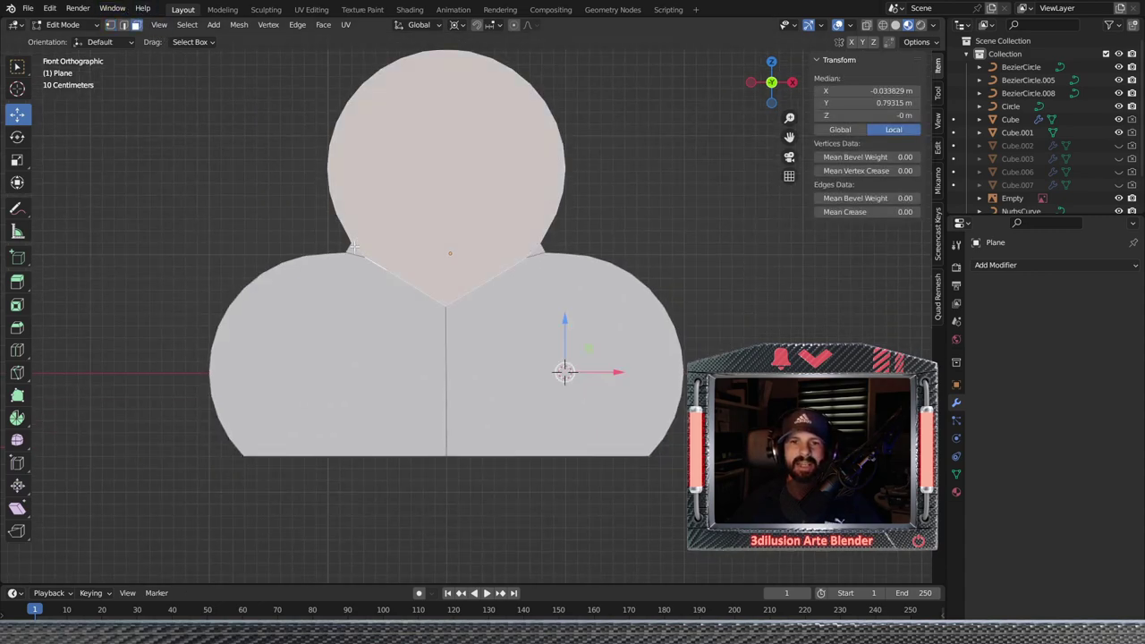
{"action": "left_click", "coordinate": [375, 295], "text": "shift"}
{"action": "left_click", "coordinate": [519, 295], "text": "shift"}
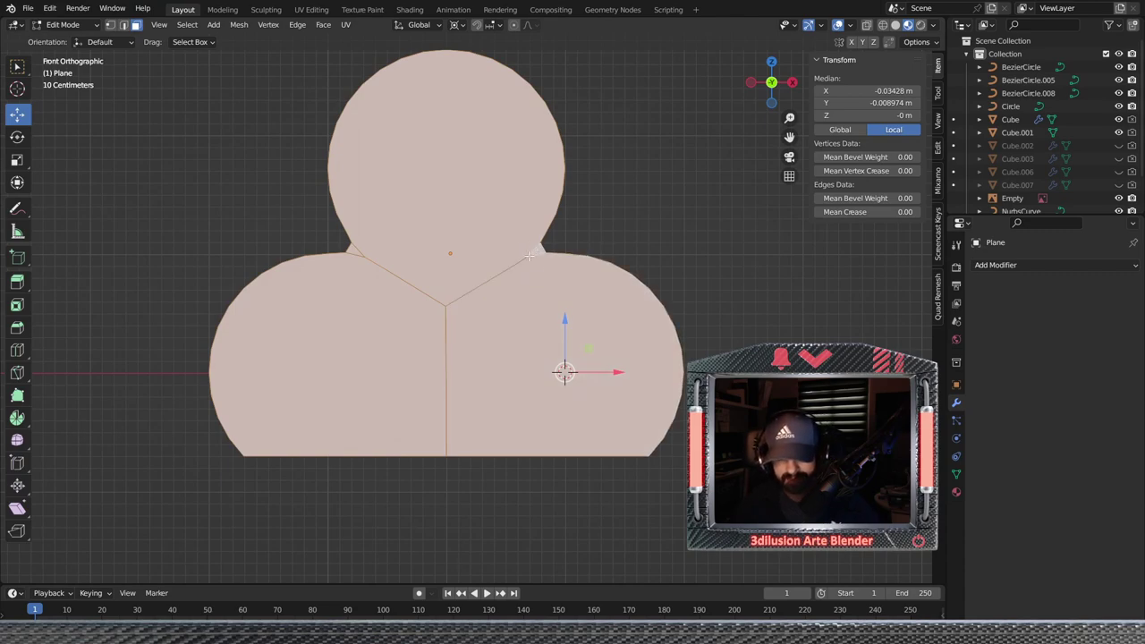
{"action": "key", "text": "alt+a"}
{"action": "scroll", "coordinate": [590, 346], "scroll_direction": "down", "scroll_amount": 1}
{"action": "key", "text": "Tab"}
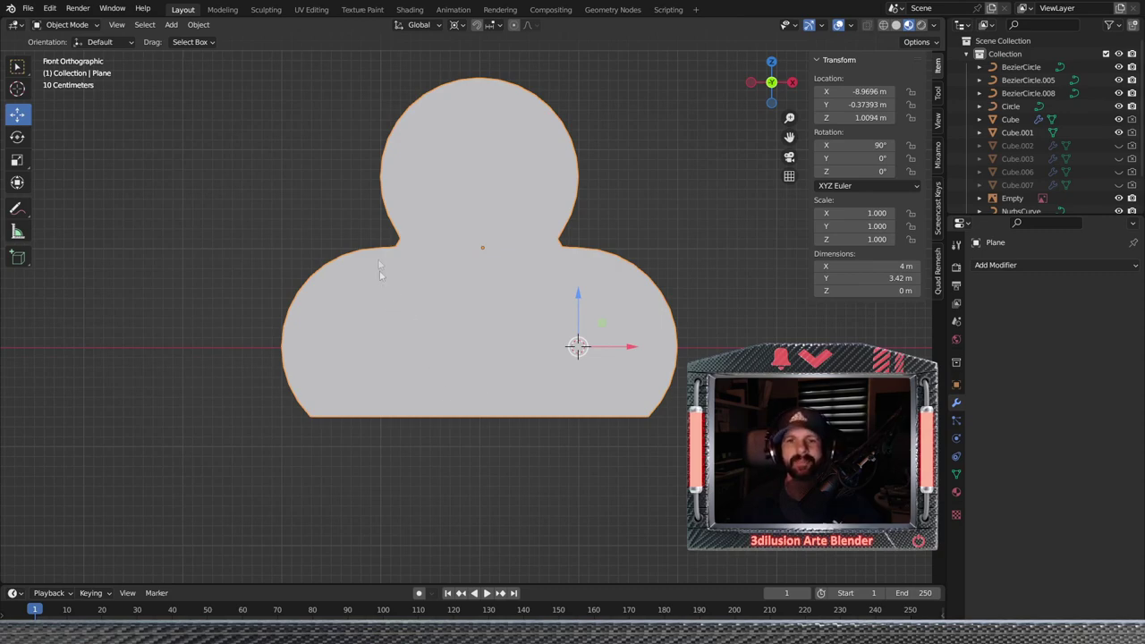
Convert the trefoil Plane into a curve via Object > Convert > Curve
{"action": "left_click", "coordinate": [198, 24]}
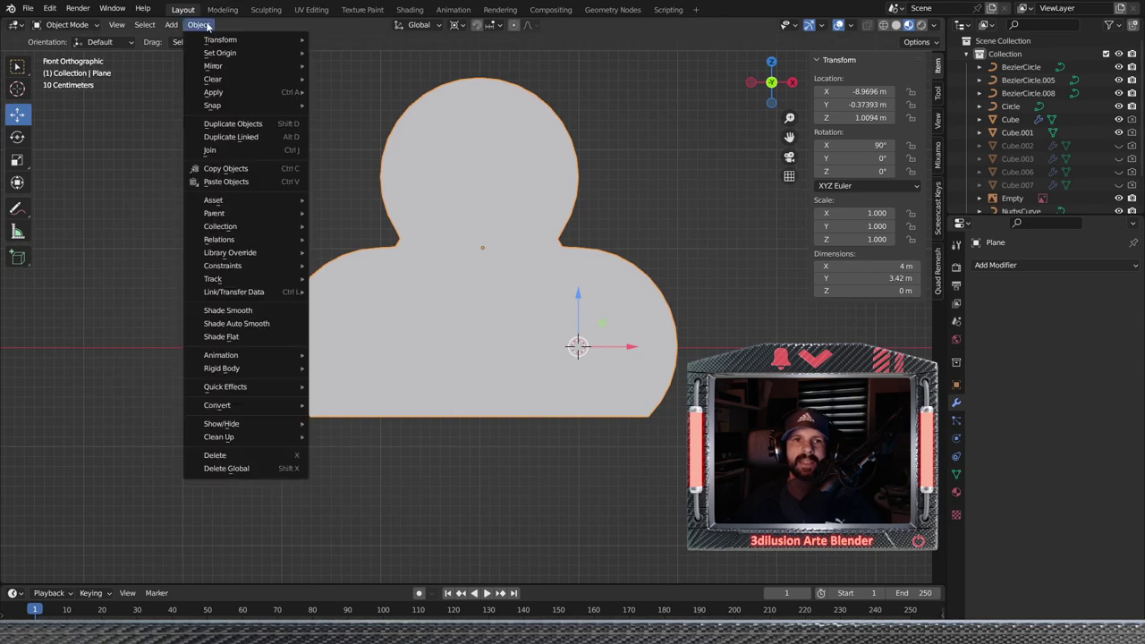
{"action": "mouse_move", "coordinate": [217, 406]}
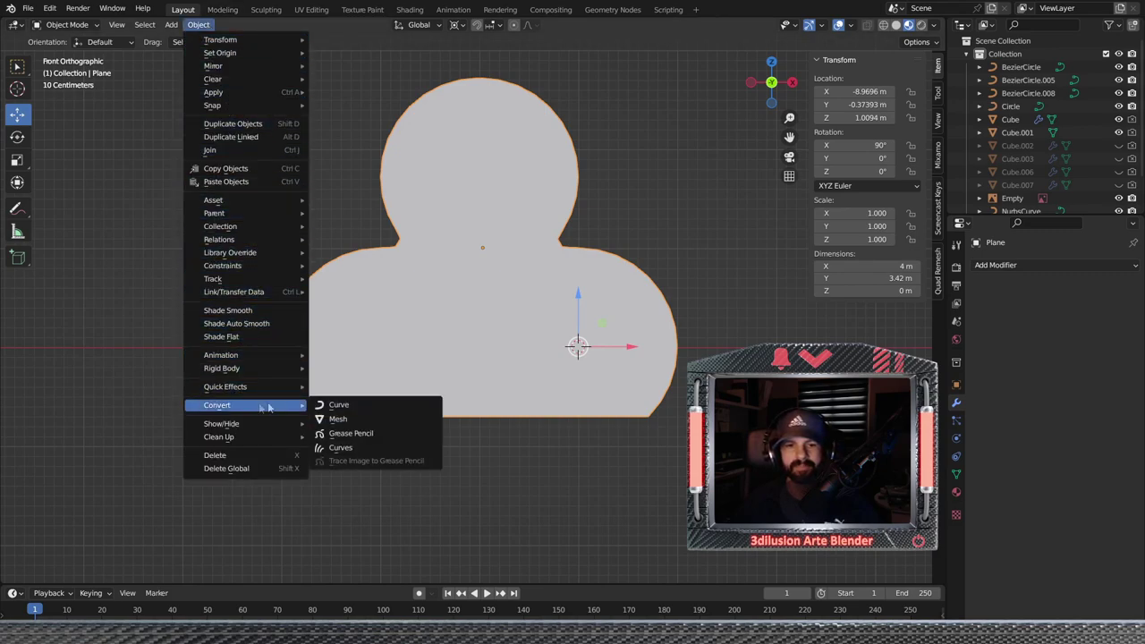
{"action": "left_click", "coordinate": [338, 406]}
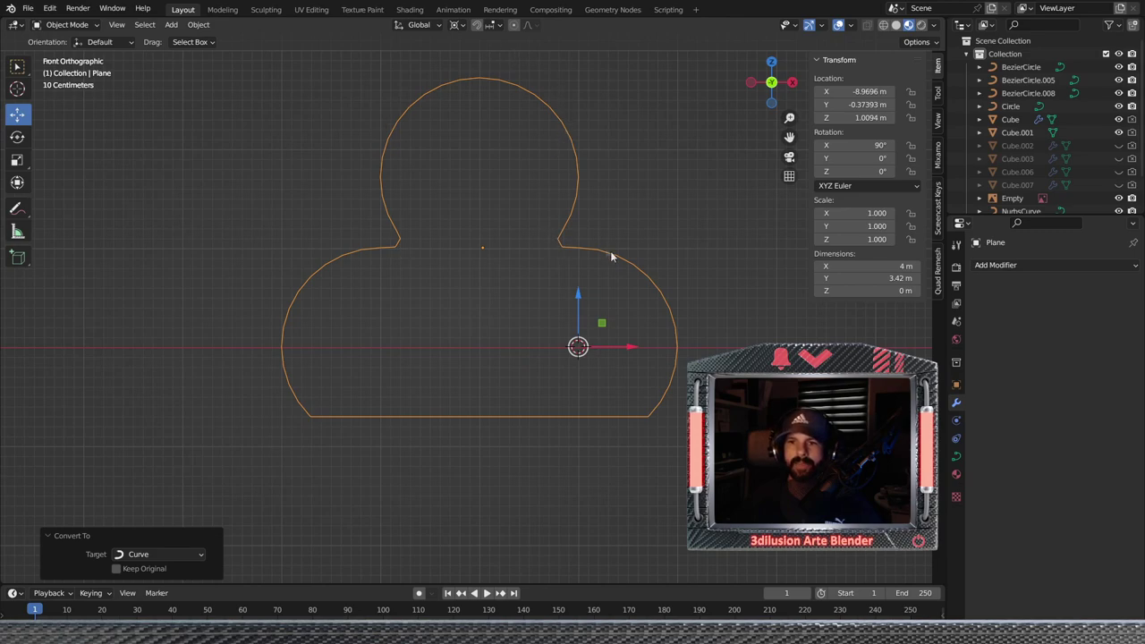
{"action": "scroll", "coordinate": [381, 350], "scroll_direction": "down", "scroll_amount": 3}
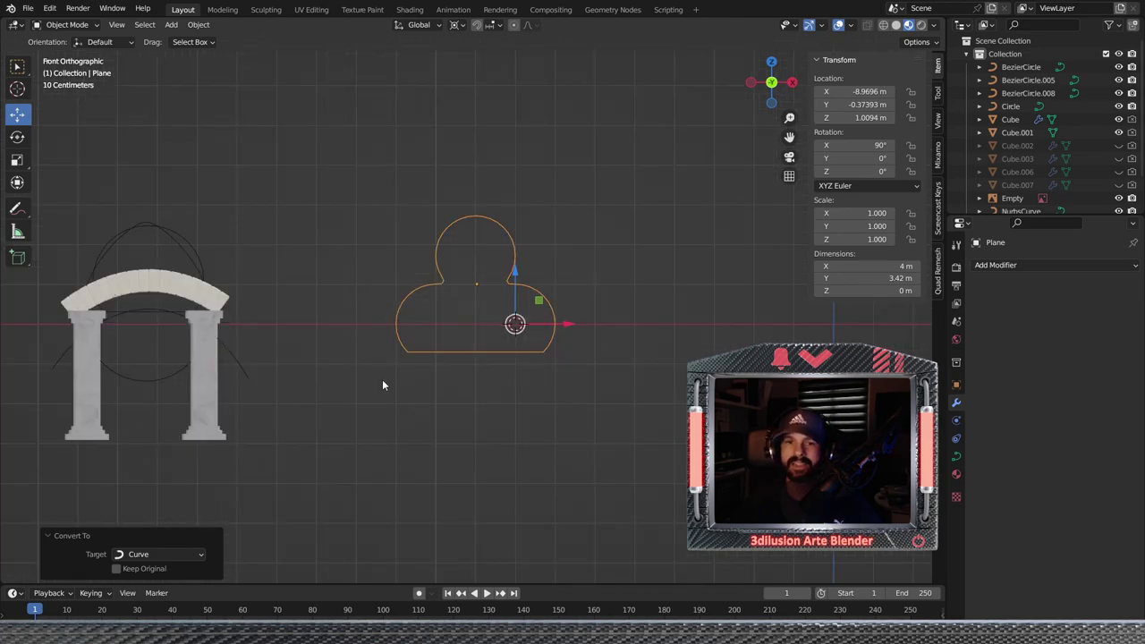
{"action": "scroll", "coordinate": [382, 380], "scroll_direction": "down", "scroll_amount": 1}
Point the stone arch's Curve modifier at Plane instead of NurbsCurve and raise the arch
{"action": "left_click", "coordinate": [238, 279]}
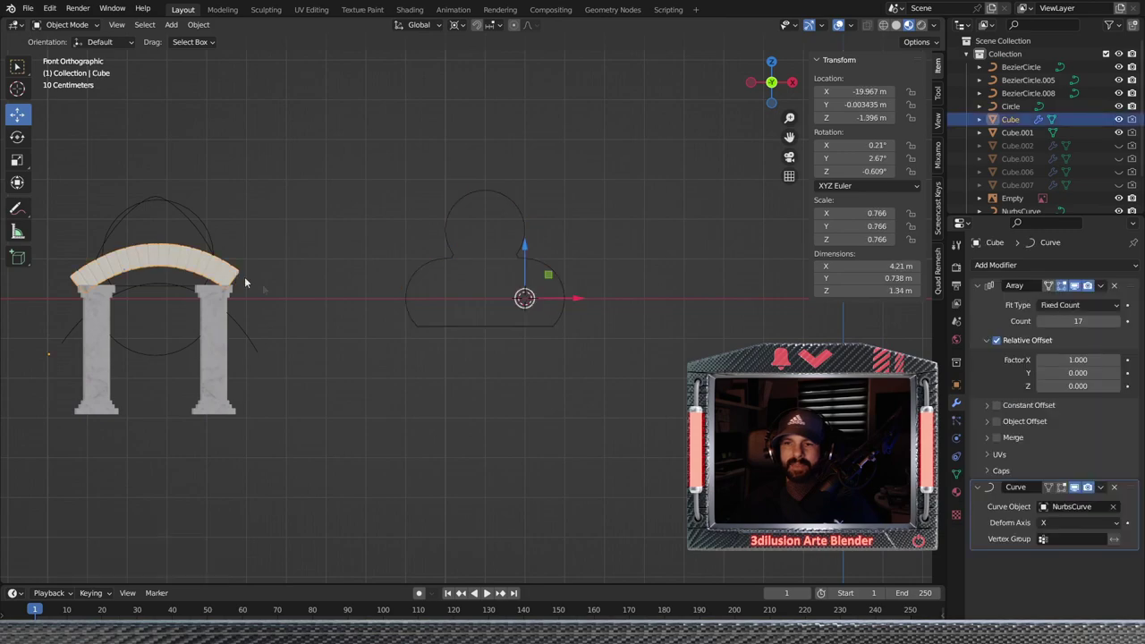
{"action": "left_click", "coordinate": [1113, 507]}
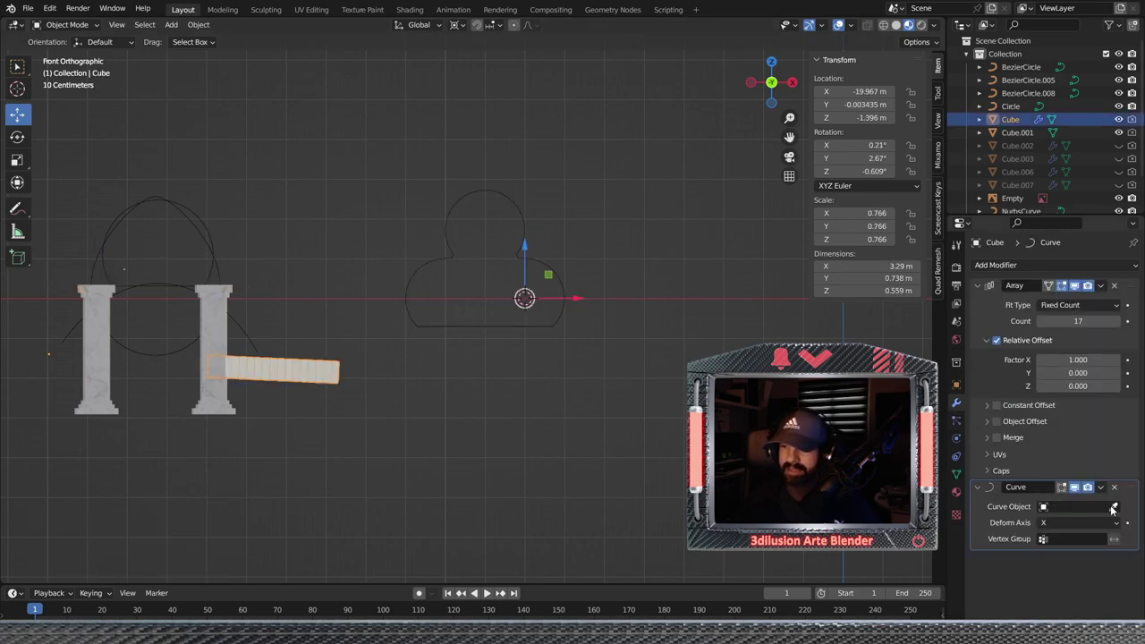
{"action": "left_click", "coordinate": [560, 286]}
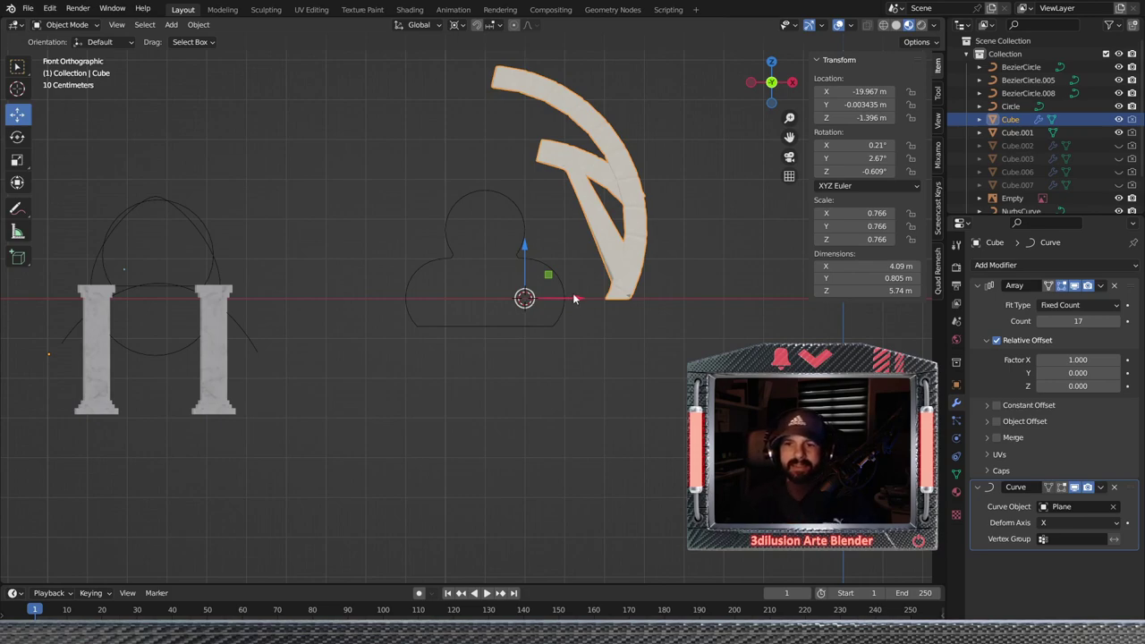
{"action": "mouse_move", "coordinate": [527, 262]}
{"action": "left_mouse_down"}
{"action": "mouse_move", "coordinate": [529, 225]}
{"action": "mouse_move", "coordinate": [530, 293]}
{"action": "mouse_move", "coordinate": [552, 284]}
{"action": "mouse_move", "coordinate": [487, 294]}
{"action": "mouse_move", "coordinate": [532, 287]}
{"action": "mouse_move", "coordinate": [500, 304]}
{"action": "mouse_move", "coordinate": [532, 362]}
{"action": "left_mouse_up"}
{"action": "left_click", "coordinate": [510, 255]}
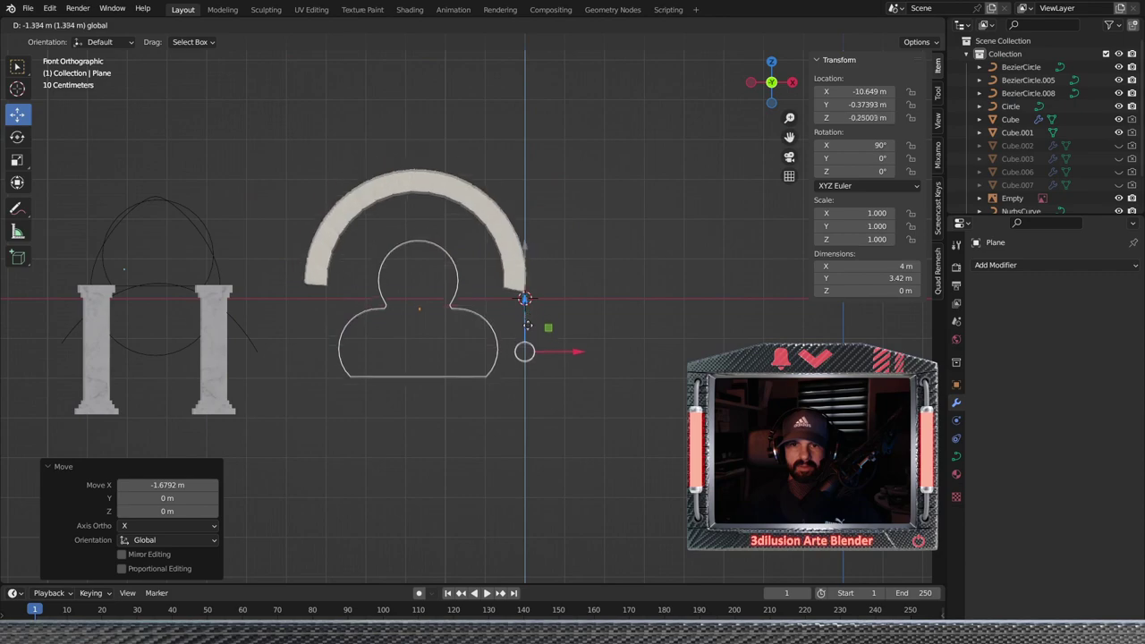
Move the trefoil curve along X and scale it up to 1.320
{"action": "mouse_move", "coordinate": [573, 298]}
{"action": "left_mouse_down"}
{"action": "mouse_move", "coordinate": [614, 298]}
{"action": "mouse_move", "coordinate": [459, 329]}
{"action": "left_mouse_up"}
{"action": "scroll", "coordinate": [594, 298], "scroll_direction": "up", "scroll_amount": 2}
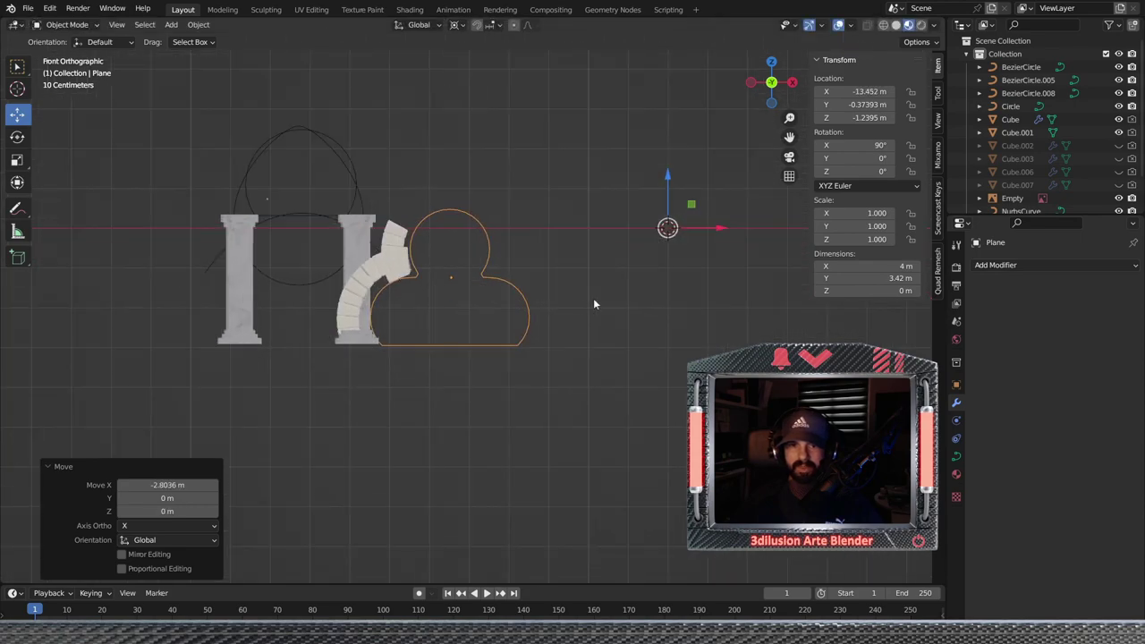
{"action": "scroll", "coordinate": [578, 304], "scroll_direction": "up", "scroll_amount": 2}
{"action": "scroll", "coordinate": [544, 309], "scroll_direction": "up", "scroll_amount": 1}
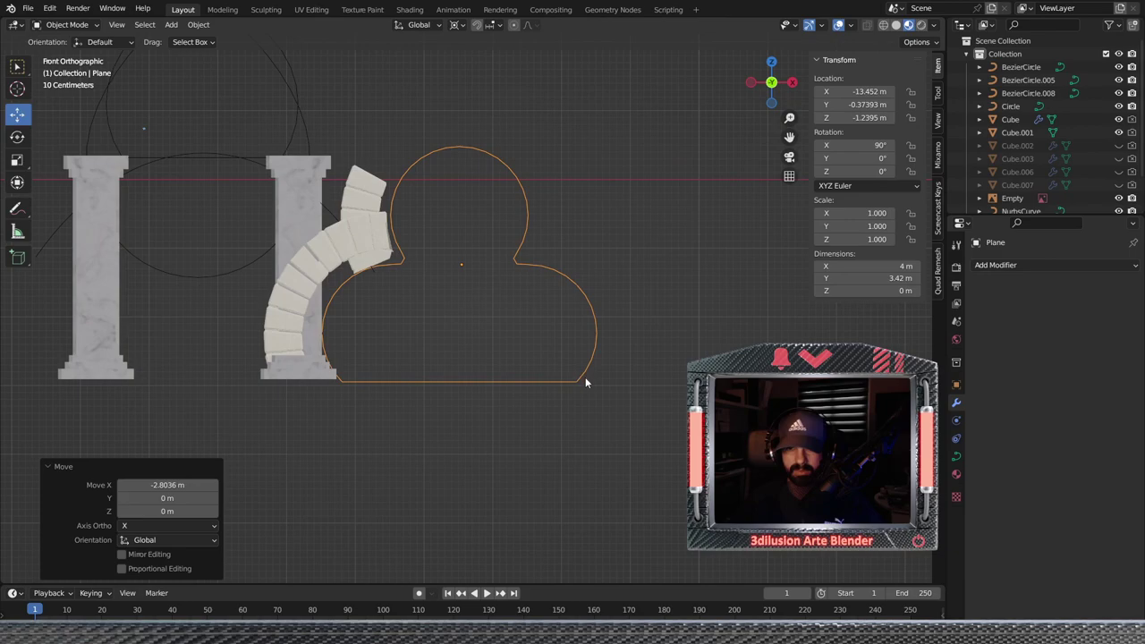
{"action": "key", "text": "s"}
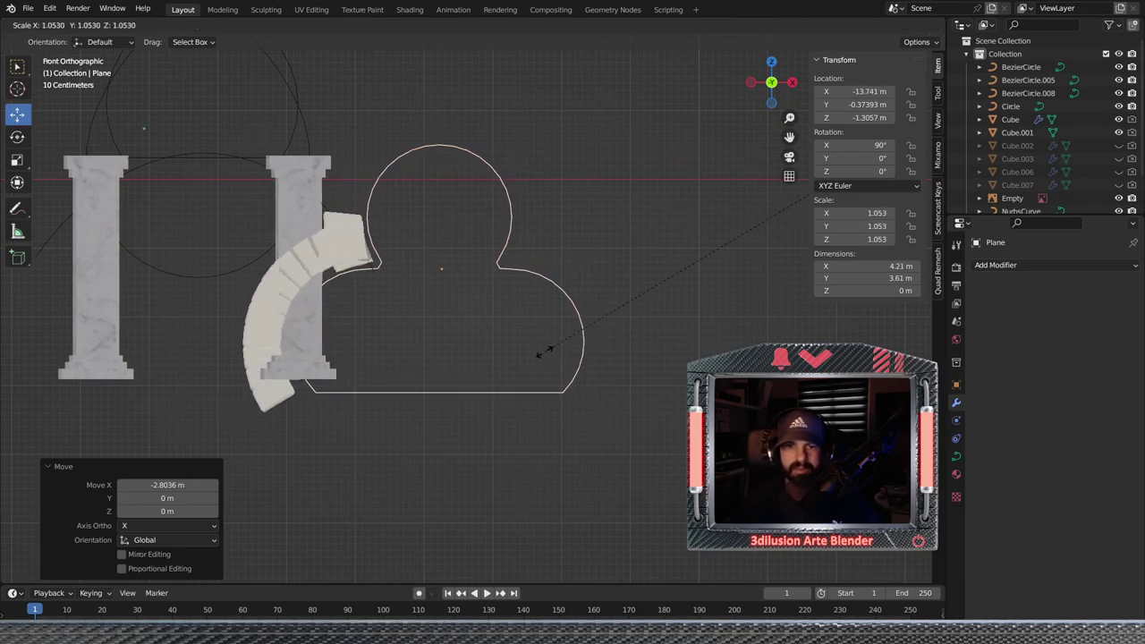
{"action": "left_click", "coordinate": [561, 370]}
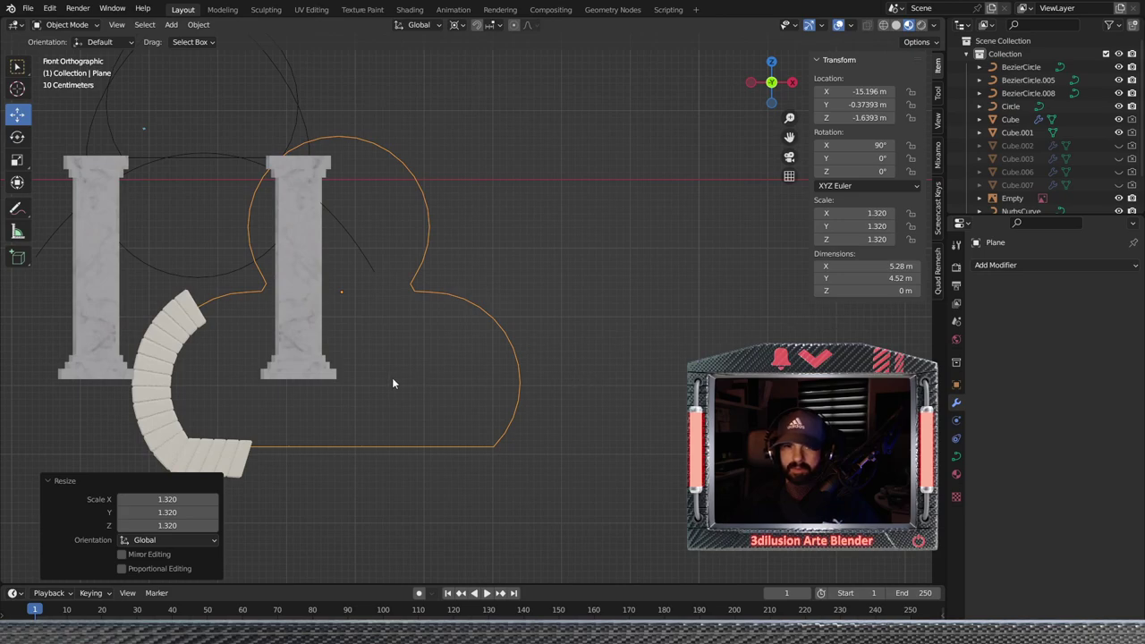
Slide the trefoil curve along X toward the pillars
{"action": "middle_click_drag", "start_coordinate": [392, 383], "coordinate": [529, 396], "text": "shift"}
{"action": "left_click", "coordinate": [996, 265]}
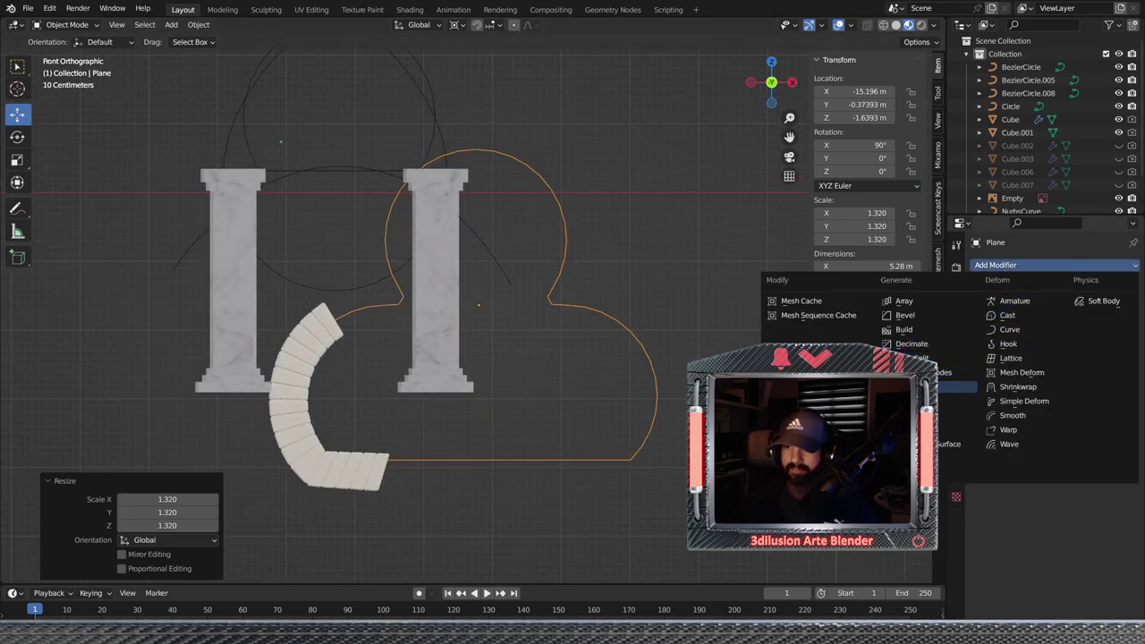
{"action": "scroll", "coordinate": [787, 268], "scroll_direction": "down", "scroll_amount": 4}
{"action": "key", "text": "g"}
{"action": "key", "text": "x"}
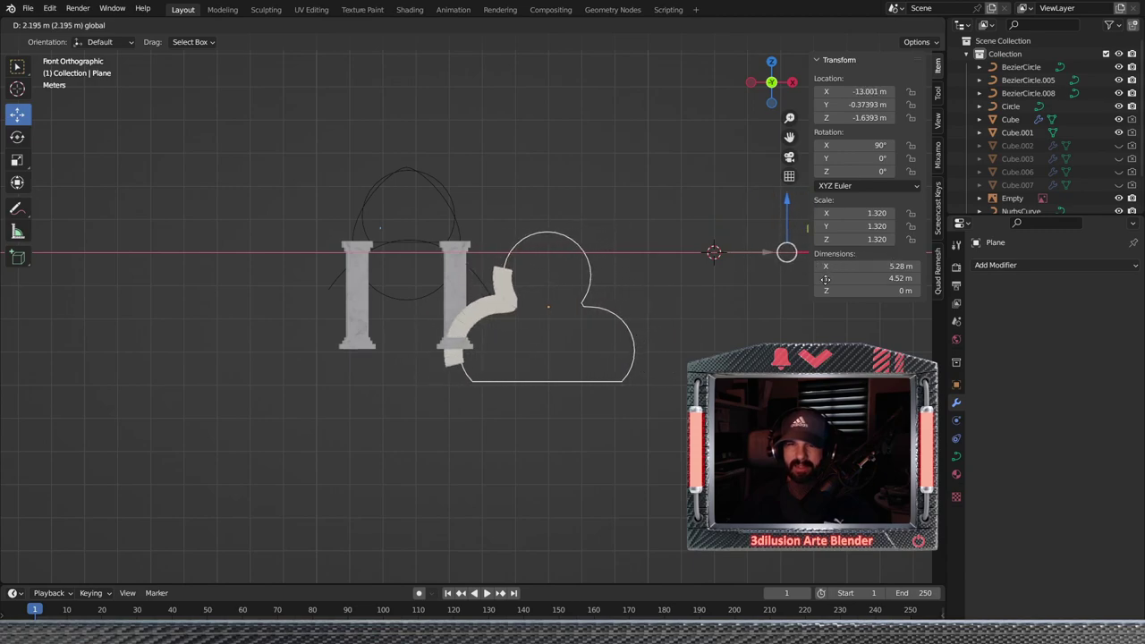
{"action": "left_click", "coordinate": [713, 253]}
Fine-tune the curve's X position over the pillars and raise the arch's Array count to 25
{"action": "scroll", "coordinate": [663, 347], "scroll_direction": "down", "scroll_amount": 1}
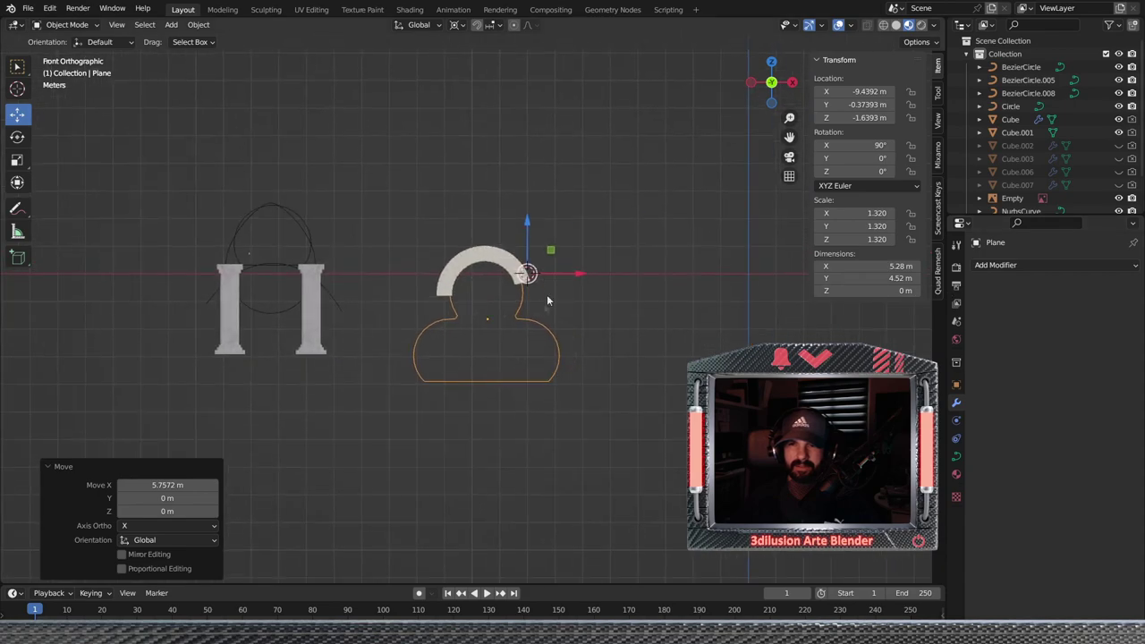
{"action": "key", "text": "g"}
{"action": "key", "text": "x"}
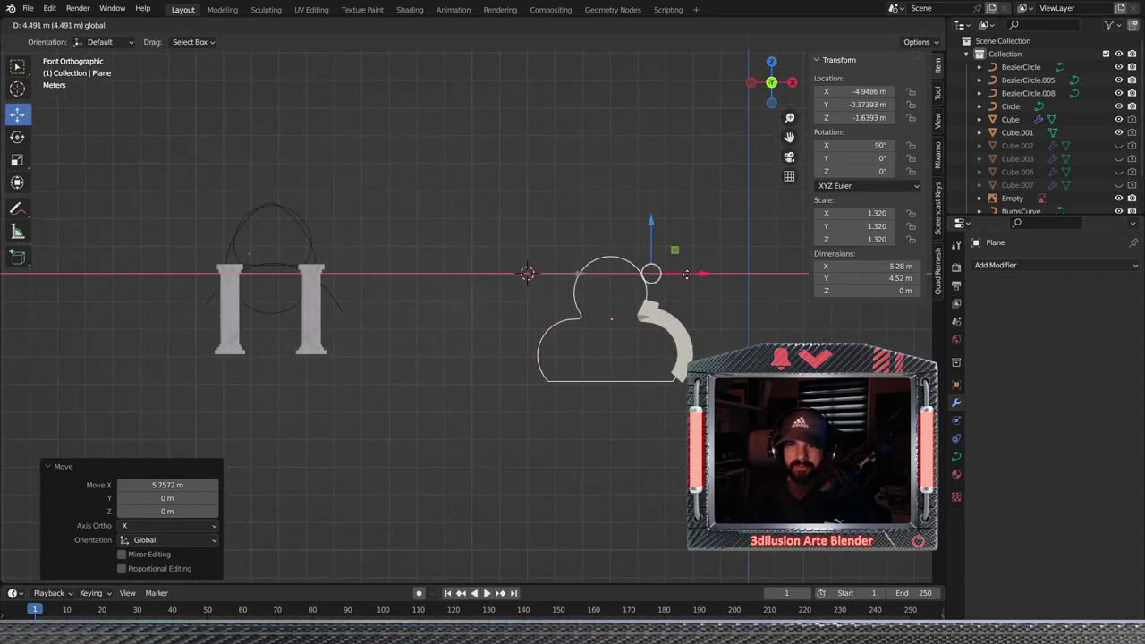
{"action": "left_click", "coordinate": [694, 277]}
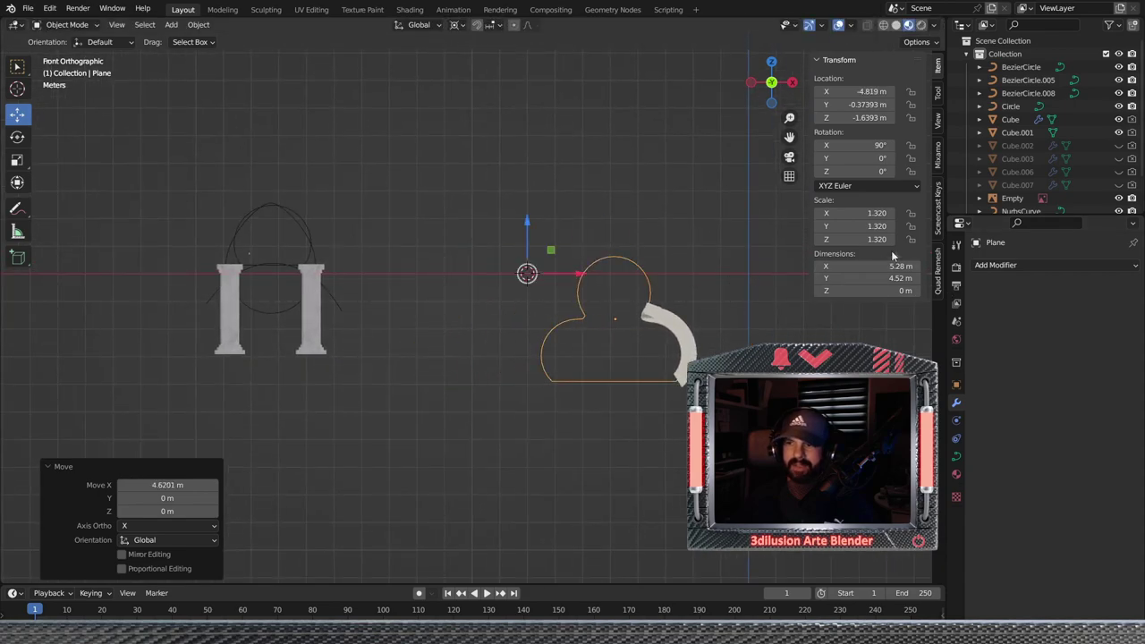
{"action": "left_click", "coordinate": [680, 327]}
{"action": "mouse_move", "coordinate": [1109, 320]}
{"action": "left_mouse_down"}
{"action": "mouse_move", "coordinate": [1129, 321]}
{"action": "mouse_move", "coordinate": [1082, 321]}
{"action": "left_mouse_up"}
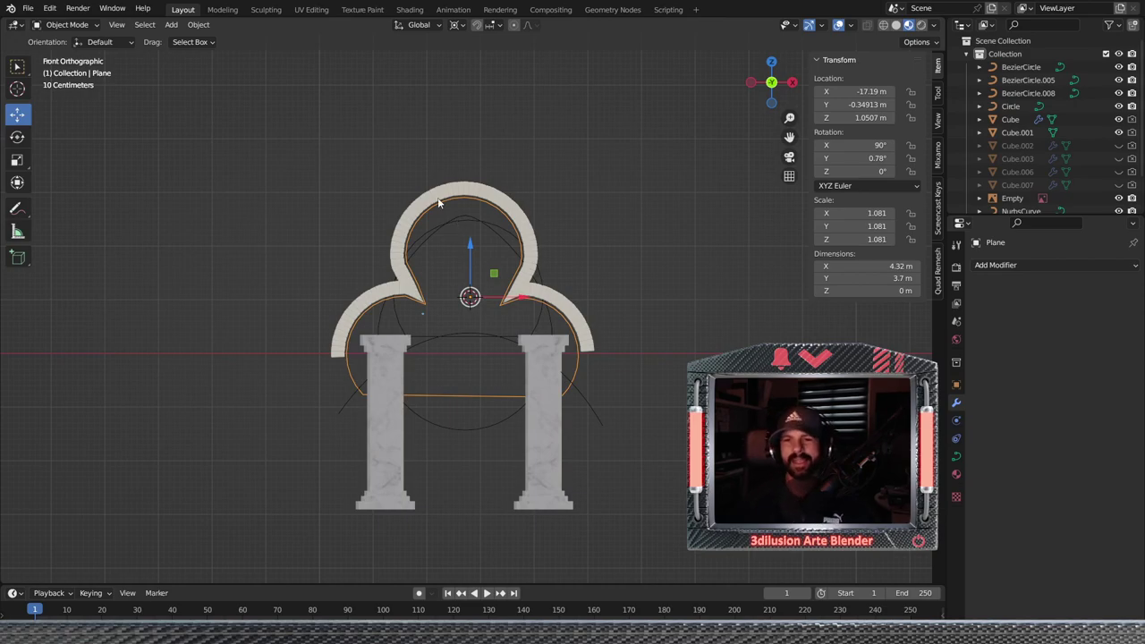
{"action": "scroll", "coordinate": [489, 252], "scroll_direction": "up", "scroll_amount": 2}
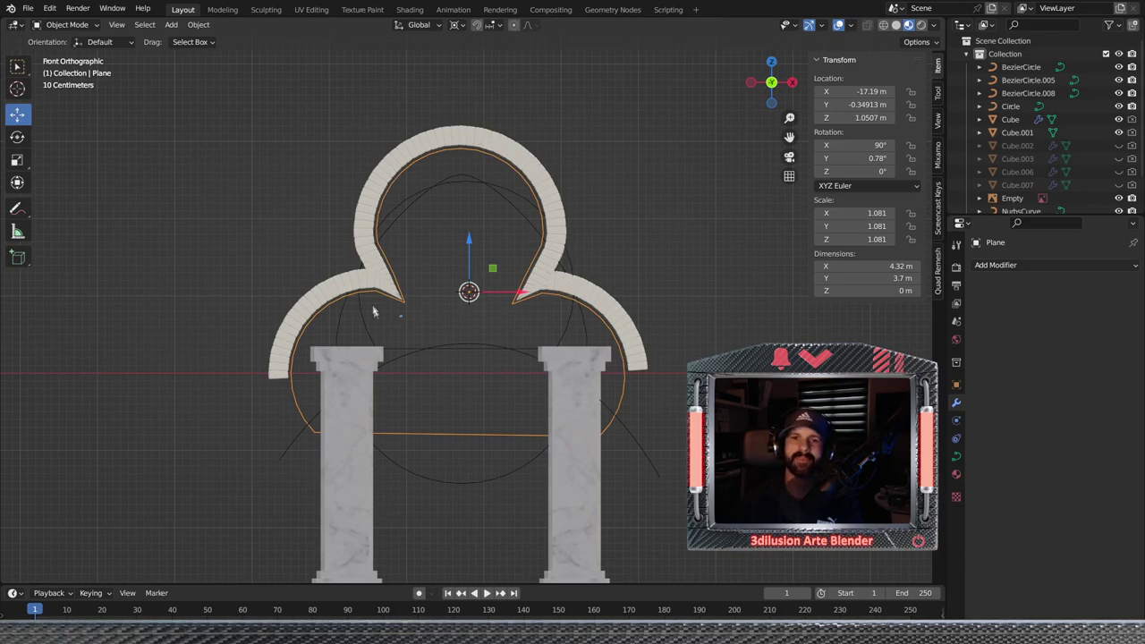
{"action": "scroll", "coordinate": [475, 340], "scroll_direction": "up", "scroll_amount": 2}
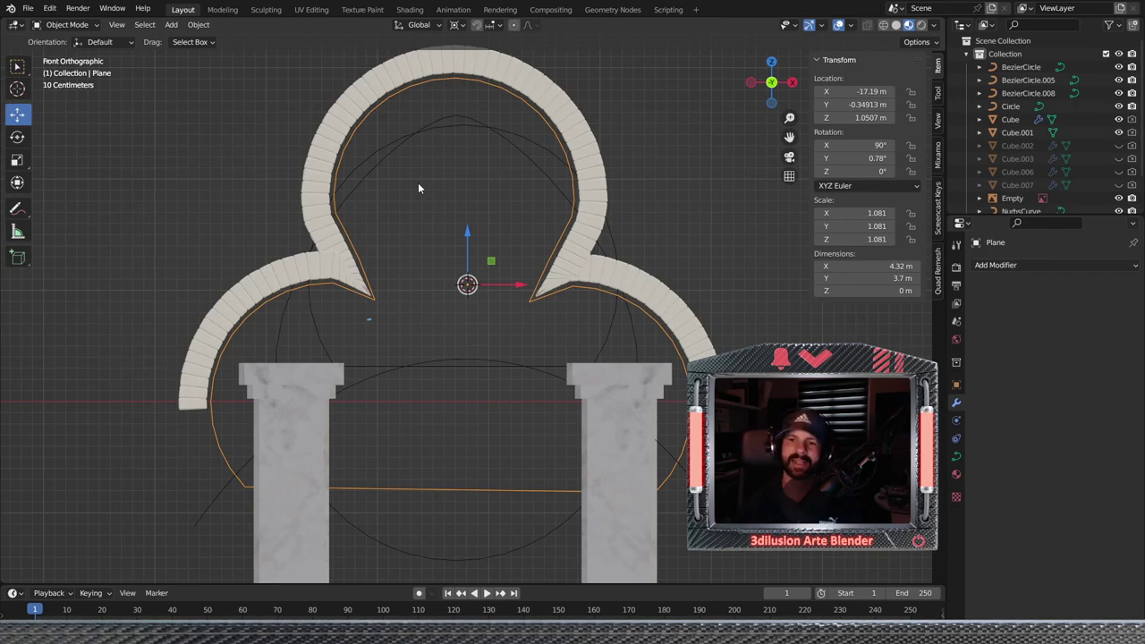
{"action": "scroll", "coordinate": [394, 312], "scroll_direction": "down", "scroll_amount": 2}
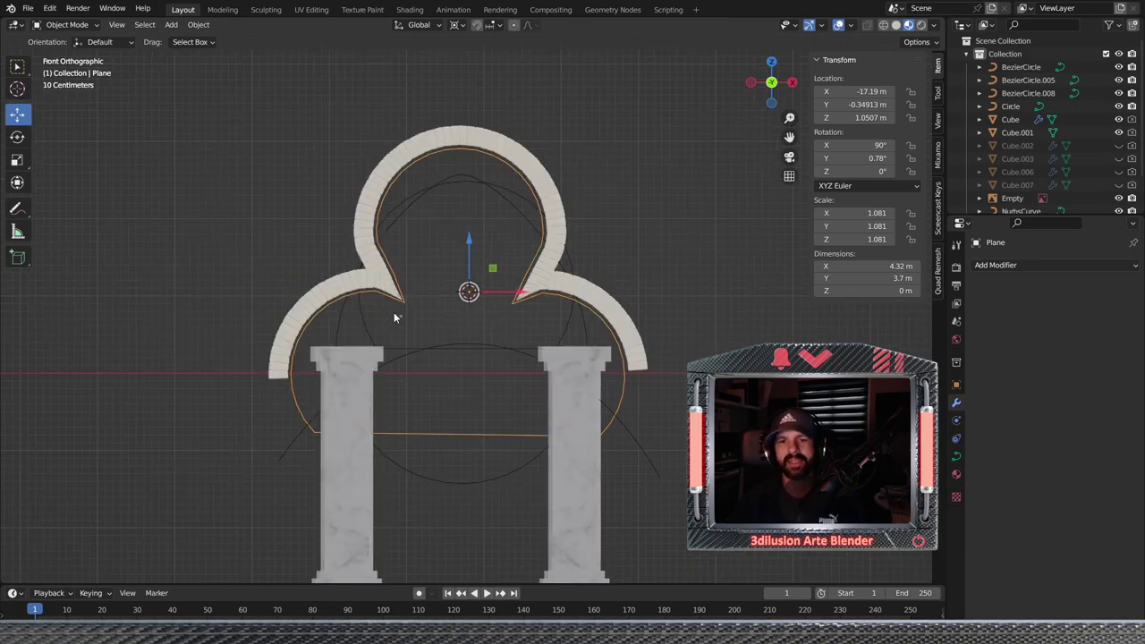